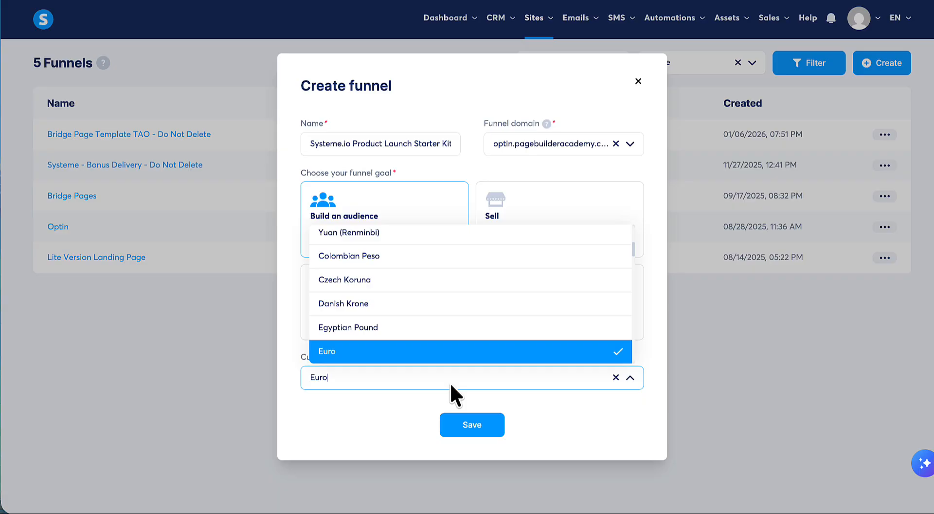
Set the new funnel's currency to U.S. Dollar and save the funnel
key("BackSpace")
key("BackSpace")
key("BackSpace")
key("BackSpace")
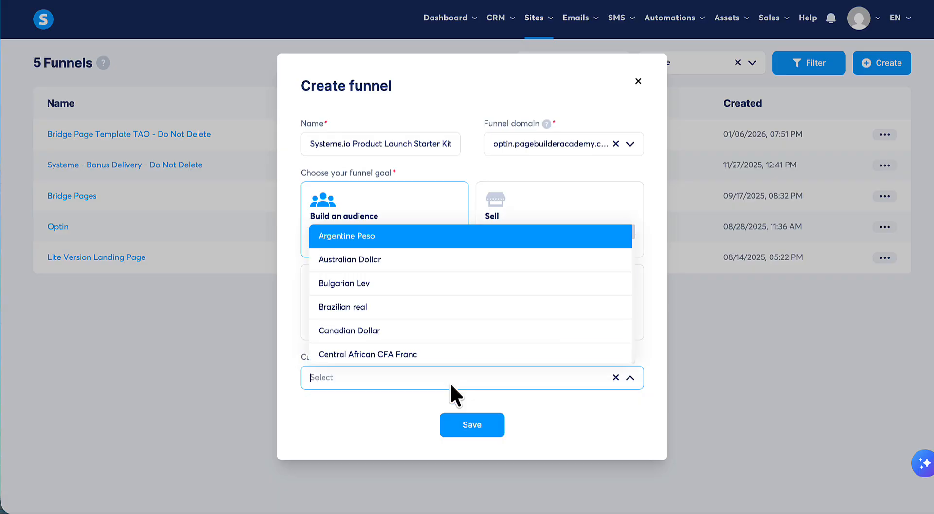
type("U.")
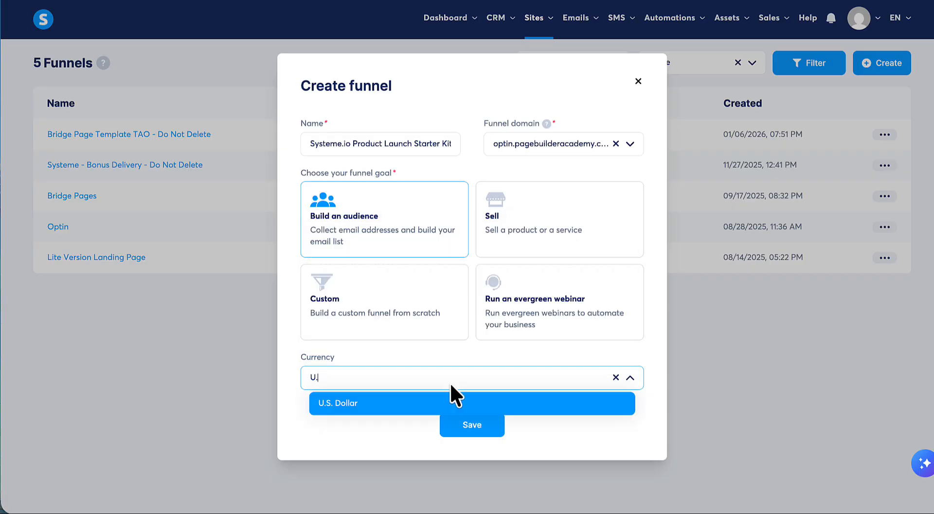
left_click(441, 403)
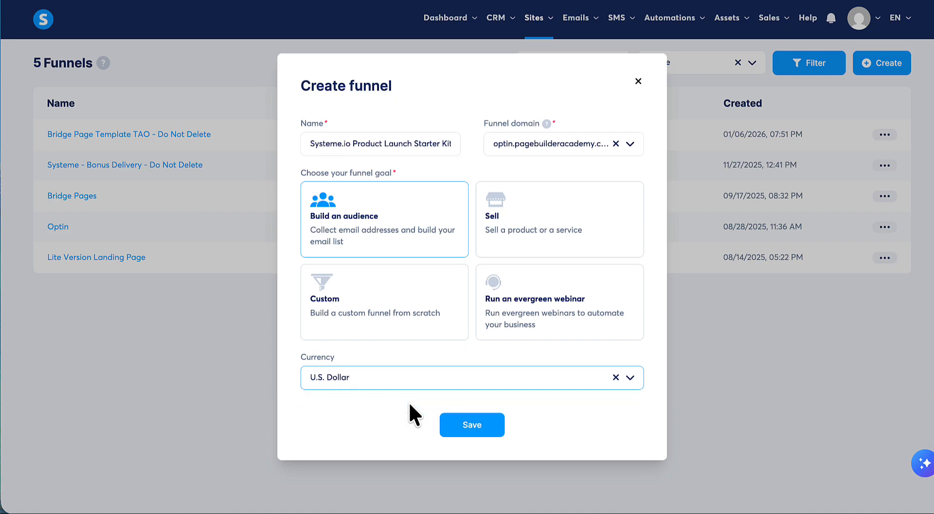
left_click(490, 420)
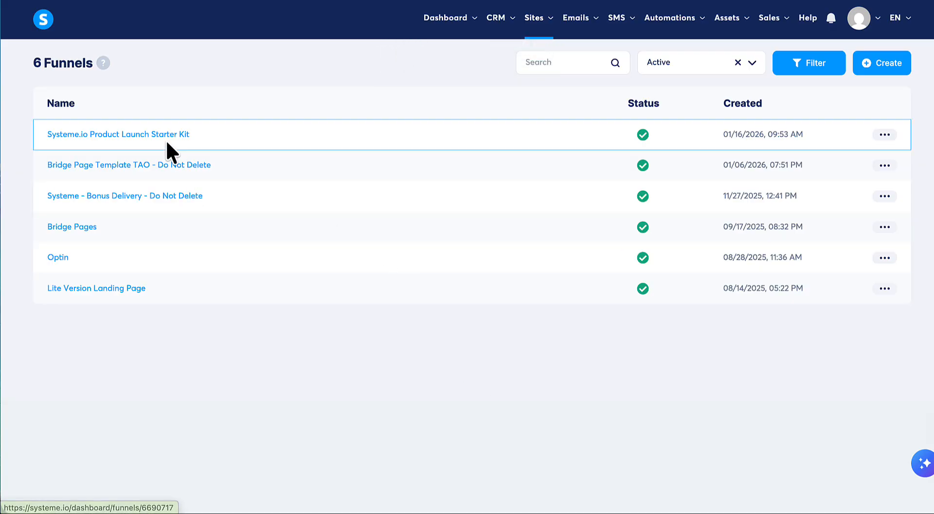
Open the Systeme.io Product Launch Starter Kit funnel and apply the "Complete B2B SaaS training cohorts" template to its opt-in page
left_click(141, 135)
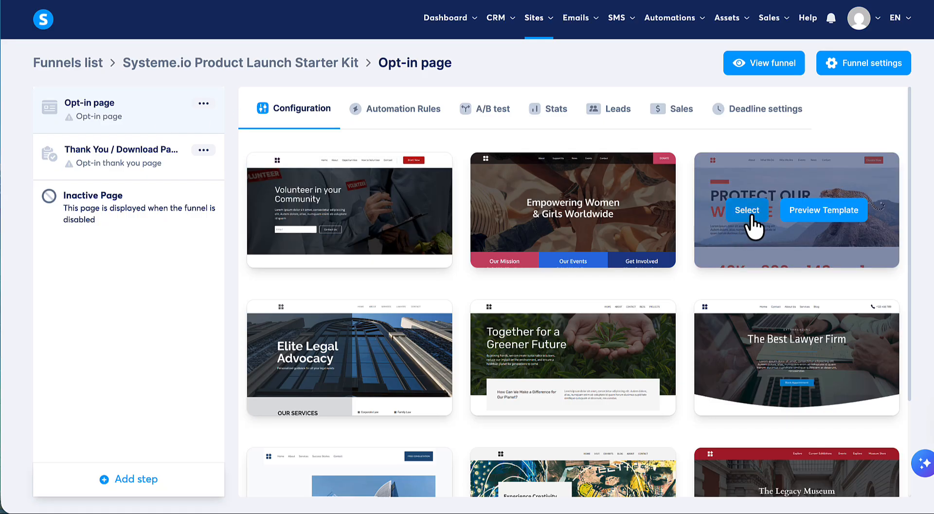
scroll(885, 262, "down", 1)
scroll(885, 254, "down", 3)
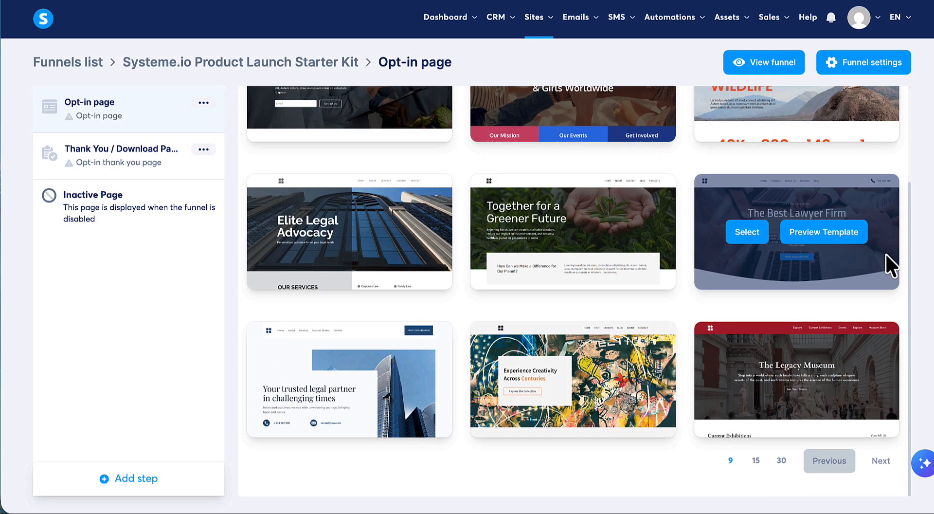
left_click(780, 461)
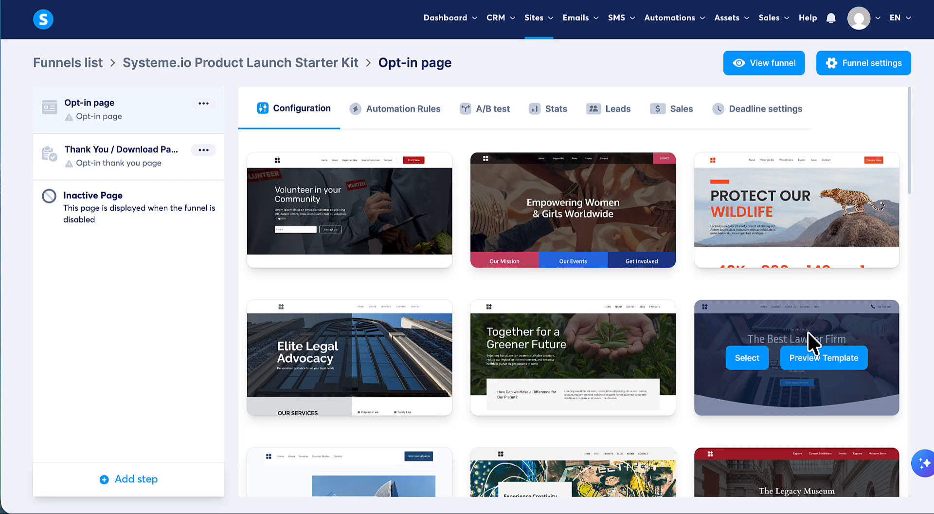
scroll(807, 330, "down", 6)
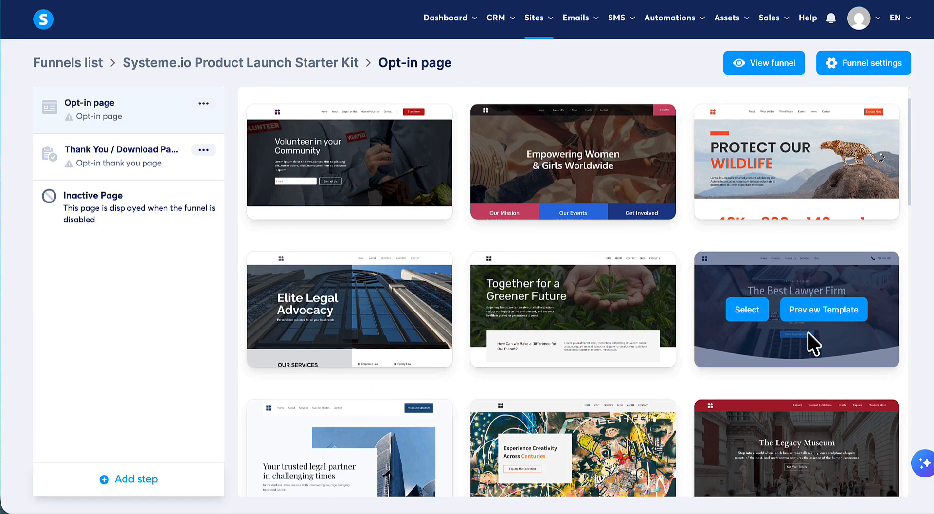
scroll(807, 331, "down", 15)
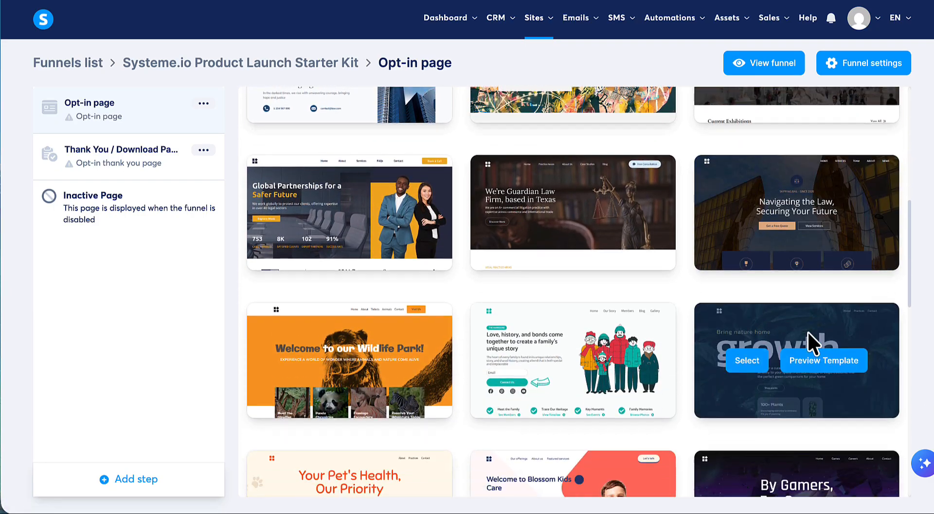
scroll(807, 331, "down", 3)
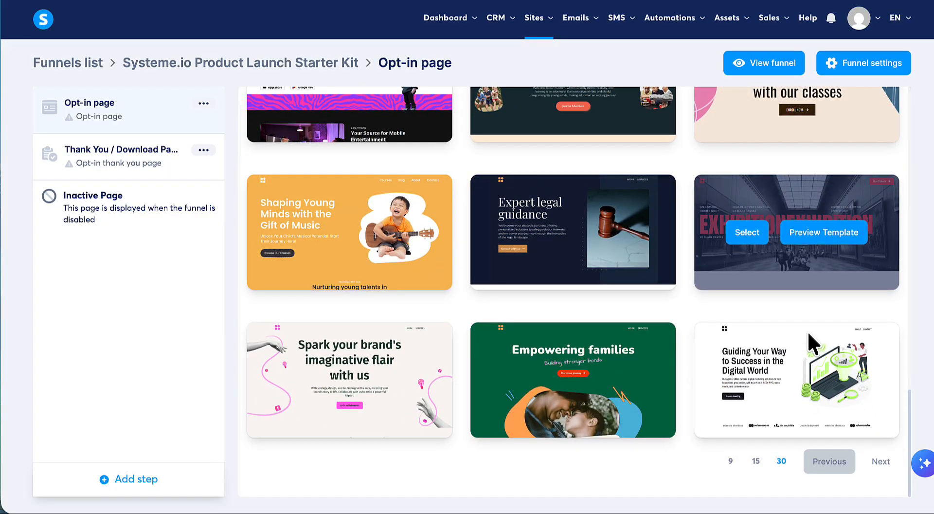
left_click(873, 469)
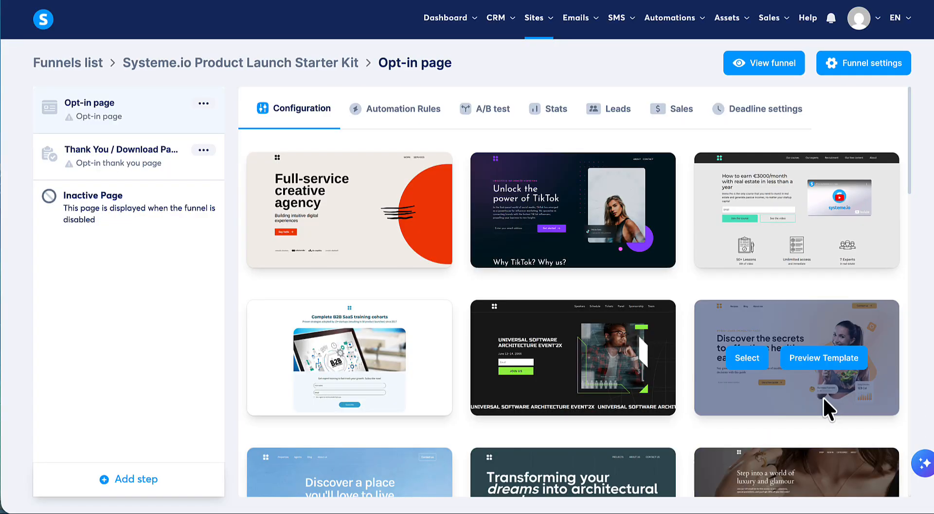
scroll(798, 381, "down", 1)
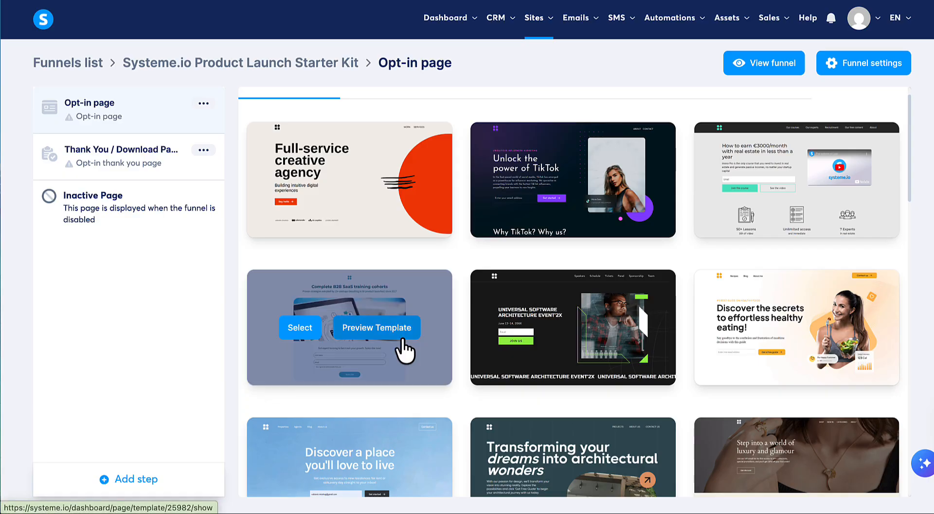
left_click(298, 326)
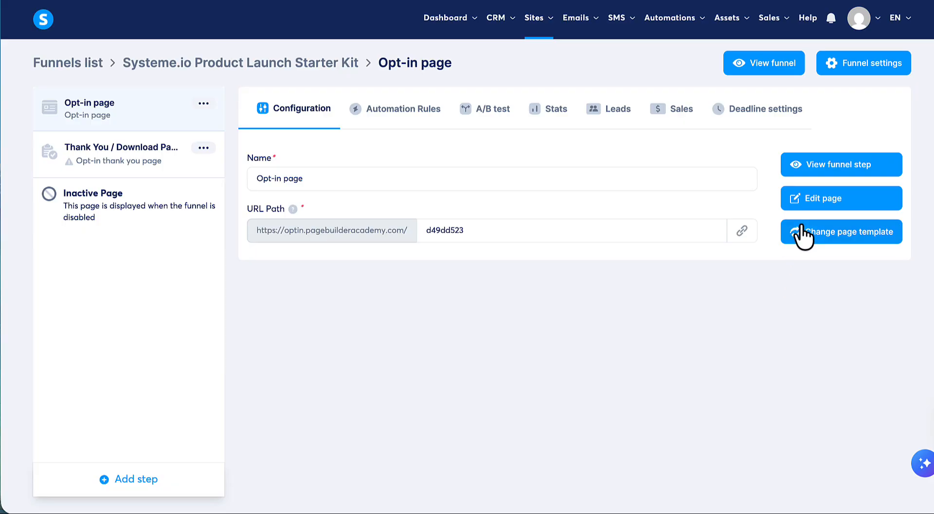
Open the opt-in page for editing and delete the logo image above the main headline
left_click(853, 201)
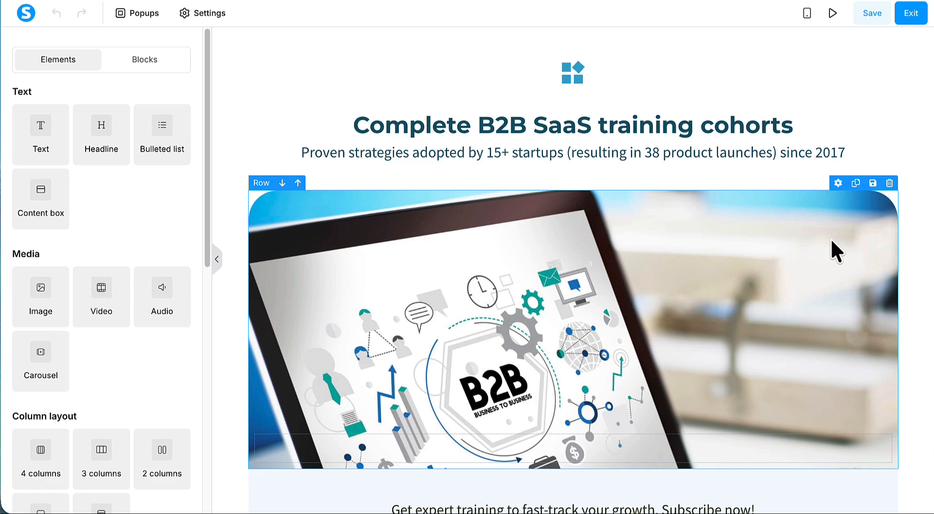
scroll(830, 238, "down", 4)
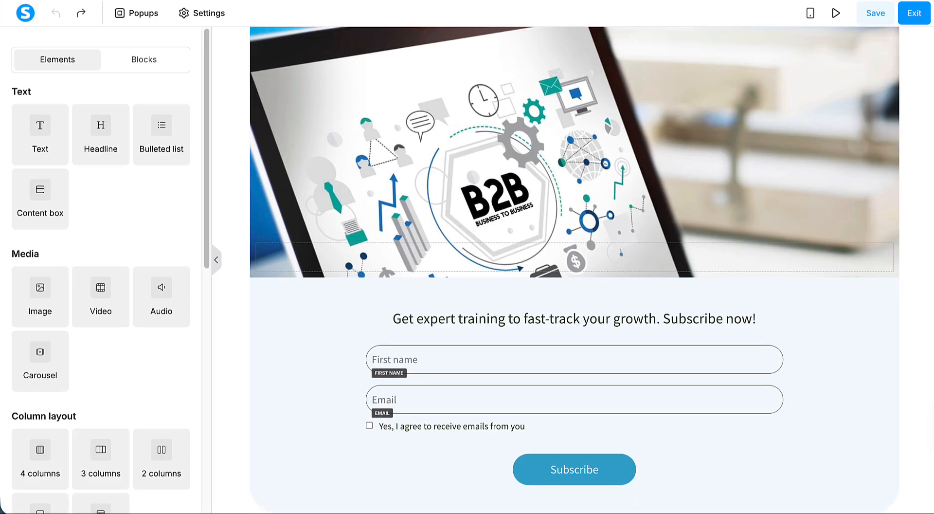
scroll(574, 270, "up", 3)
scroll(763, 63, "up", 1)
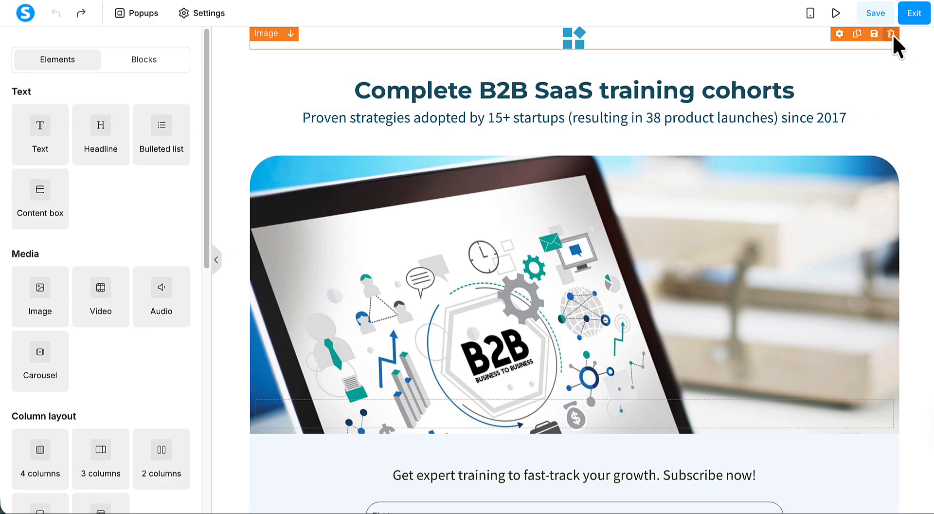
left_click(891, 33)
left_click(570, 43)
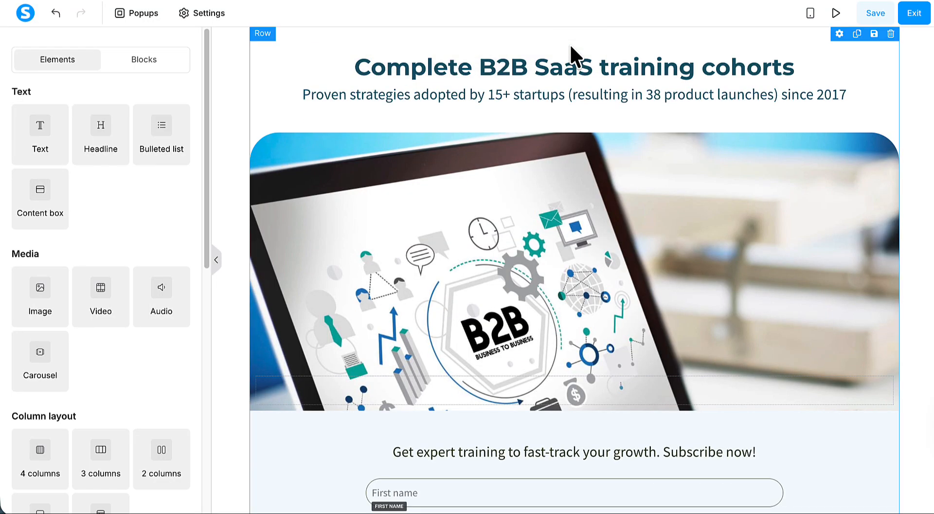
Delete the "Explore our programs..." section below the sign-up form
scroll(671, 119, "down", 2)
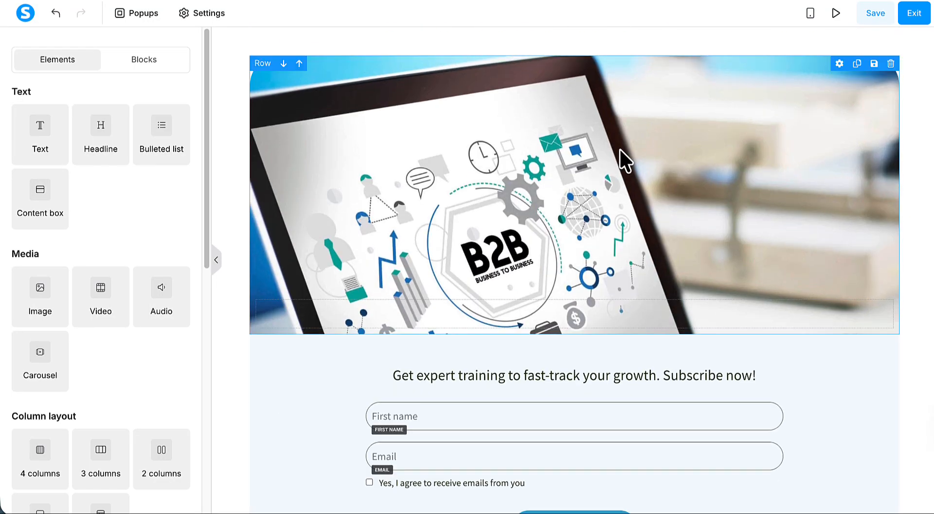
scroll(620, 149, "down", 5)
scroll(620, 157, "down", 3)
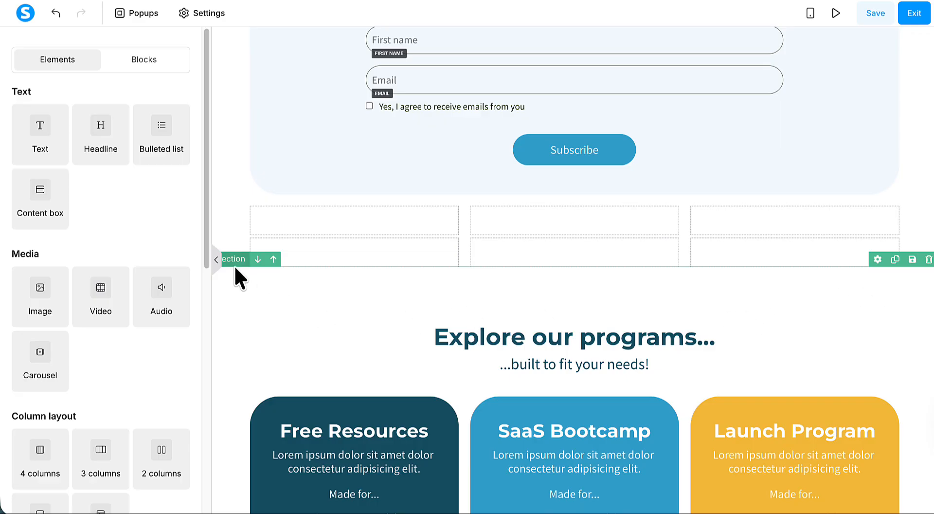
left_click(927, 260)
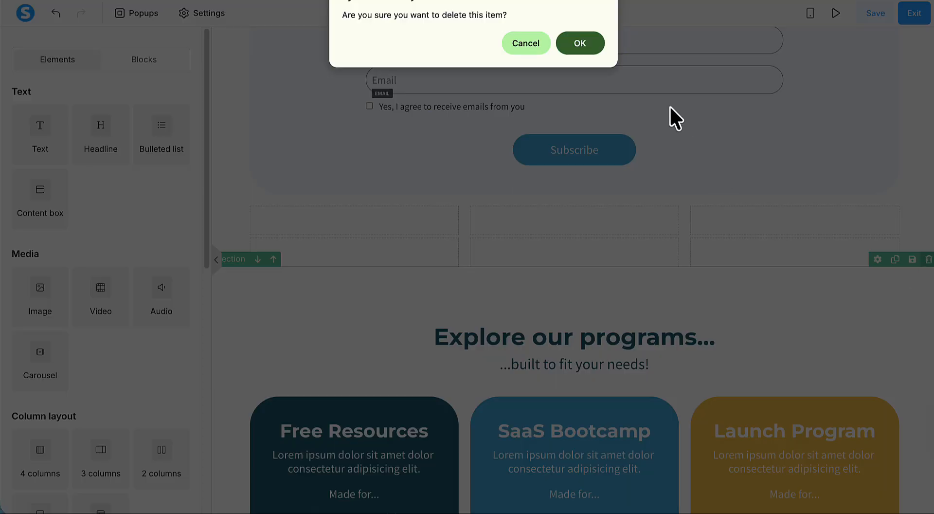
left_click(580, 41)
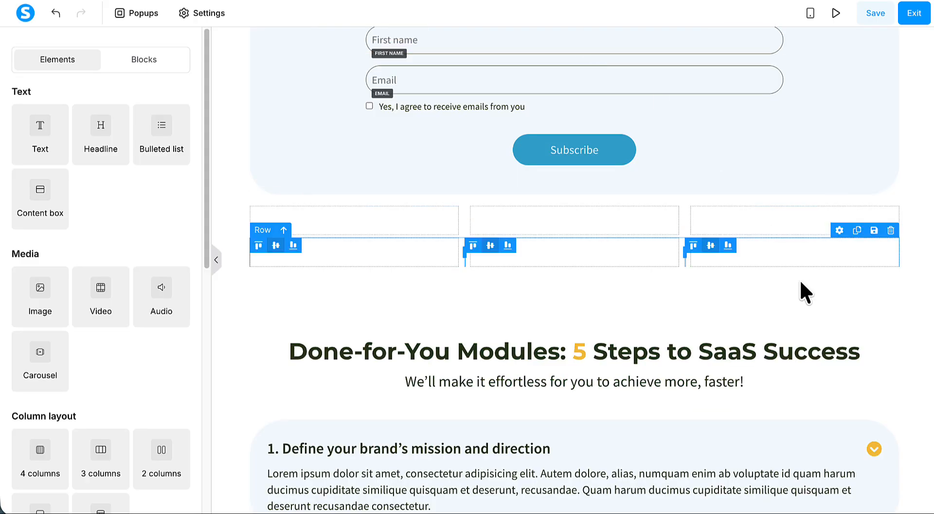
Delete the "Done-for-You Modules: 5 Steps to SaaS Success" section with its FAQ items
scroll(802, 281, "down", 10)
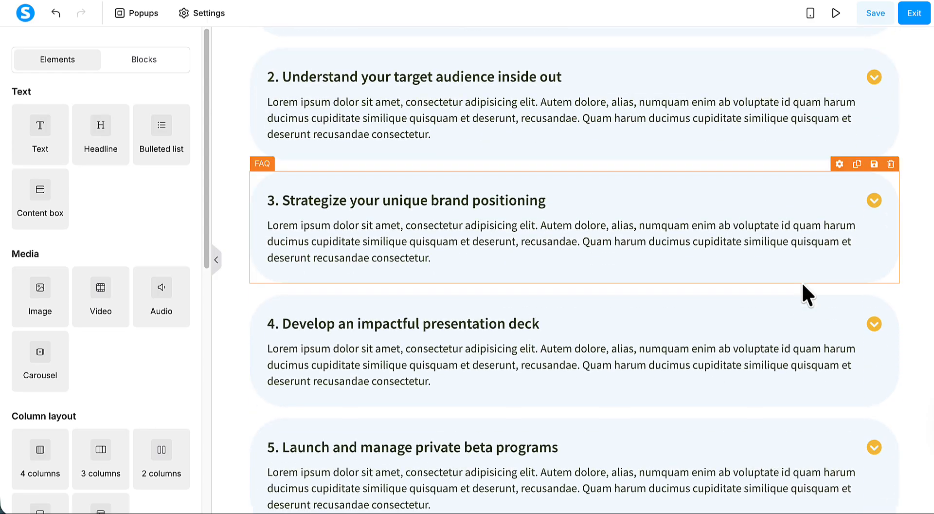
scroll(803, 284, "up", 7)
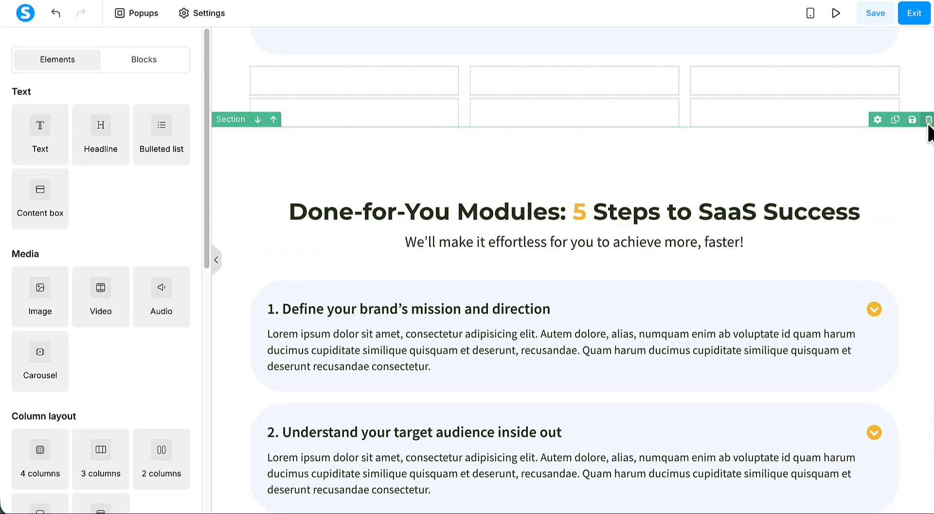
left_click(928, 120)
left_click(579, 43)
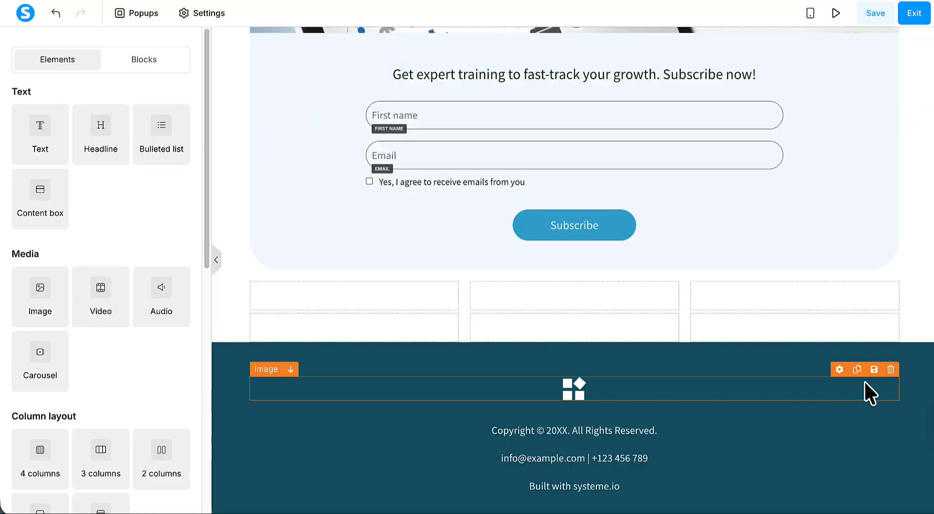
Delete the logo image in the footer and remove the footer's "Built with systeme.io" line
left_click(890, 370)
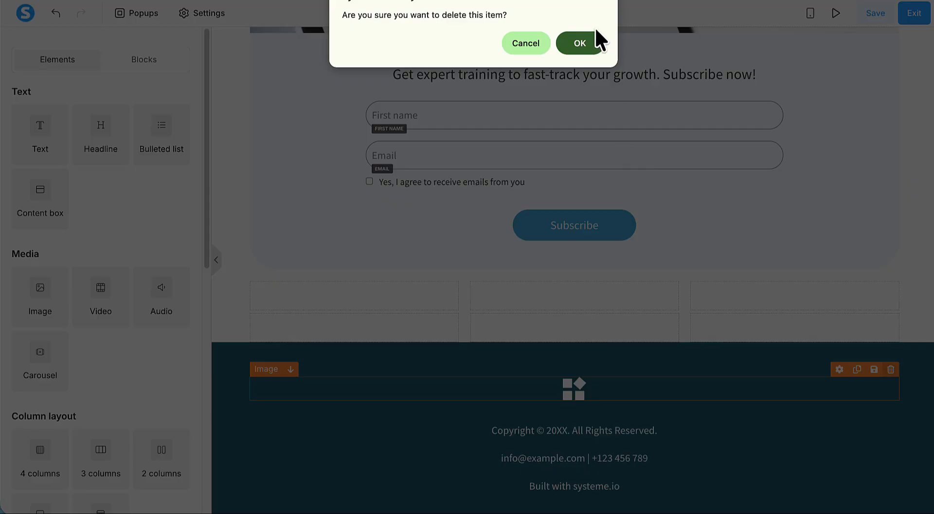
left_click(588, 42)
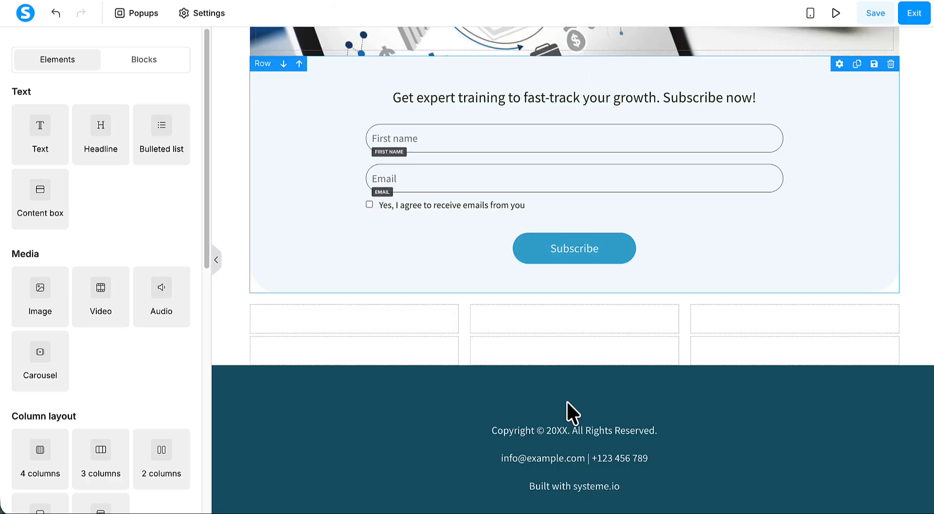
left_click(627, 486)
key("BackSpace")
key("BackSpace")
key("BackSpace")
key("BackSpace")
key("BackSpace")
key("BackSpace")
key("BackSpace")
key("BackSpace")
key("BackSpace")
key("BackSpace")
key("BackSpace")
key("BackSpace")
key("BackSpace")
key("BackSpace")
key("BackSpace")
key("BackSpace")
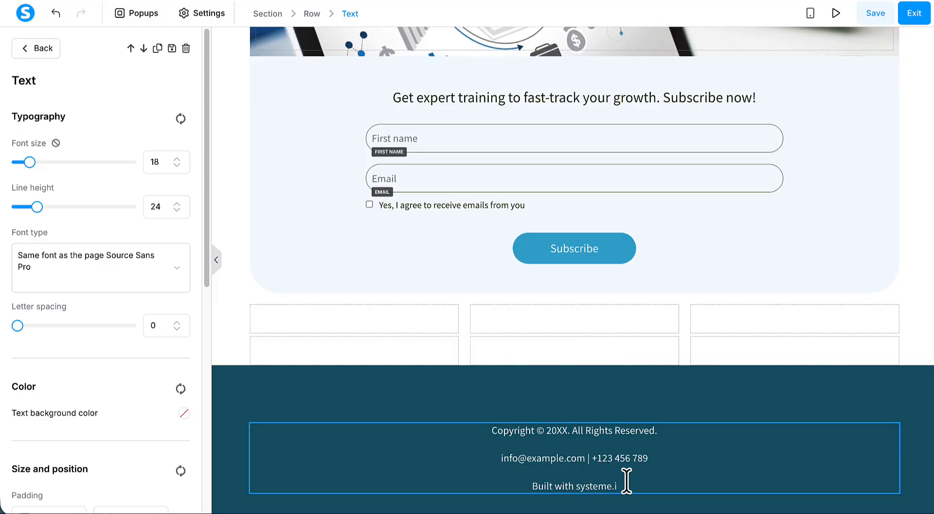
key("BackSpace")
key("BackSpace")
key("BackSpace")
key("BackSpace")
key("BackSpace")
key("BackSpace")
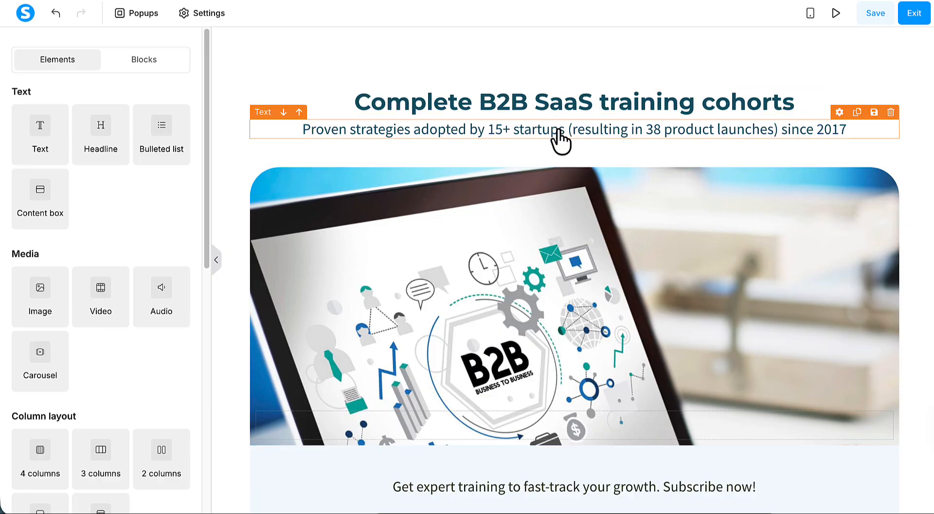
Review the opt-in page's headline, subheadline, image, sign-up form and consent checkbox
scroll(646, 221, "down", 3)
scroll(645, 219, "down", 4)
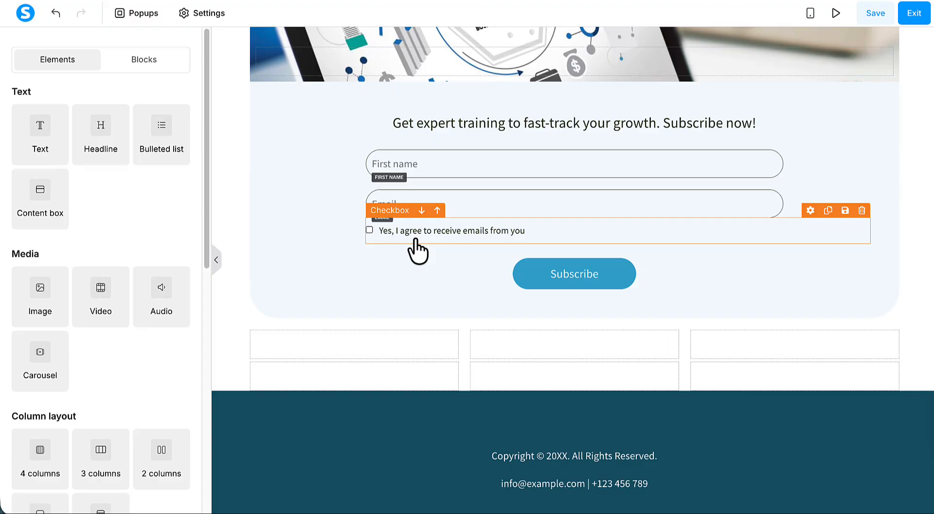
scroll(720, 267, "up", 7)
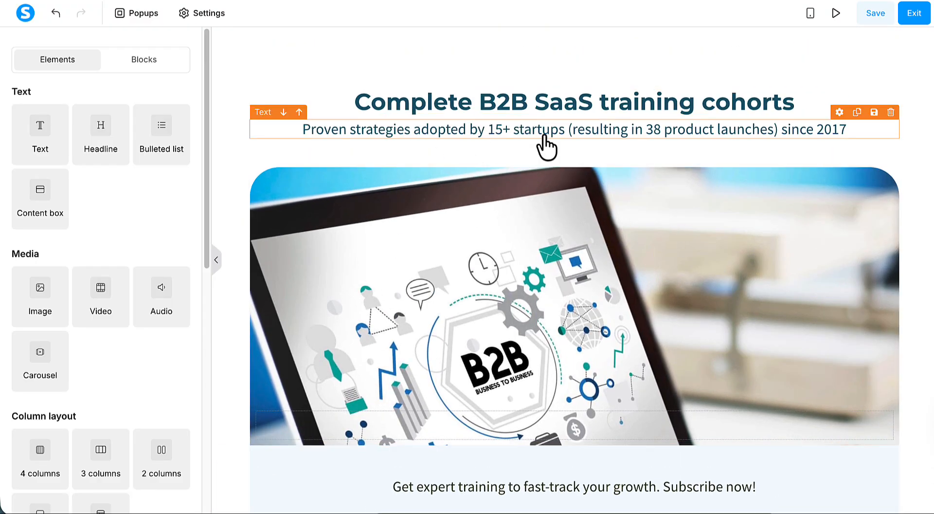
scroll(546, 146, "down", 3)
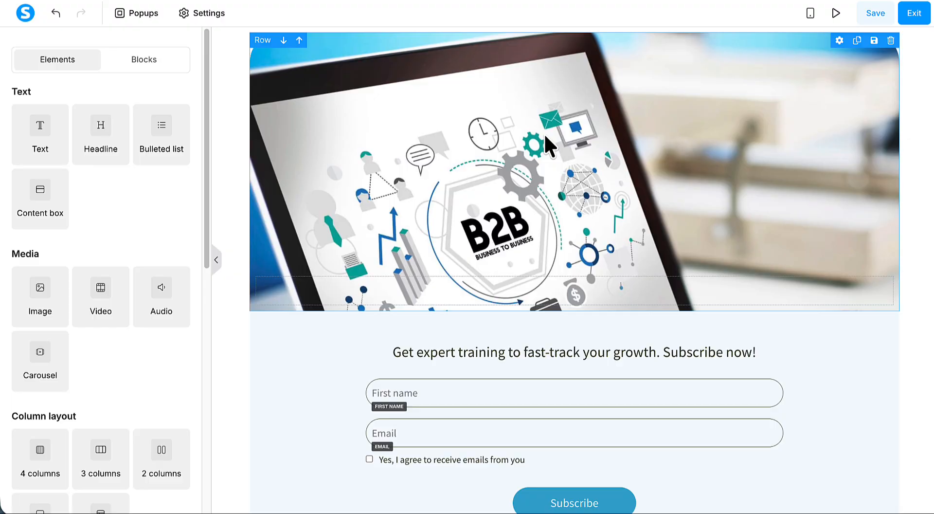
Switch to the Opt-in Funnel AI Prompt document in Google Docs and read through Prompt A
key("ctrl+Tab")
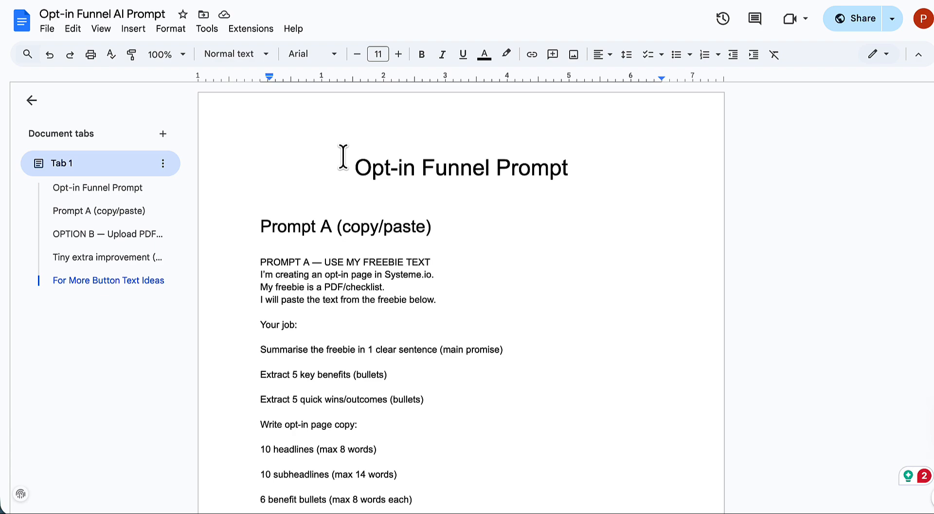
scroll(469, 203, "down", 2)
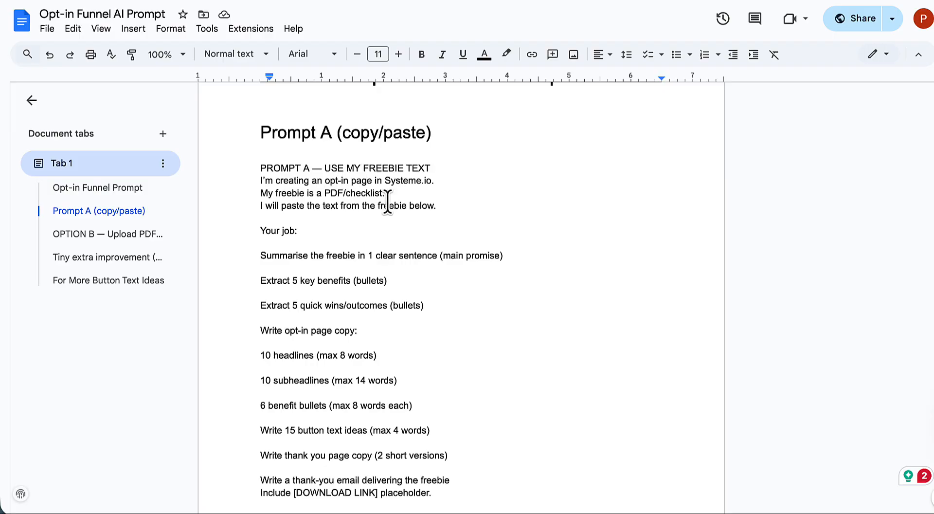
scroll(387, 202, "down", 1)
scroll(388, 201, "down", 5)
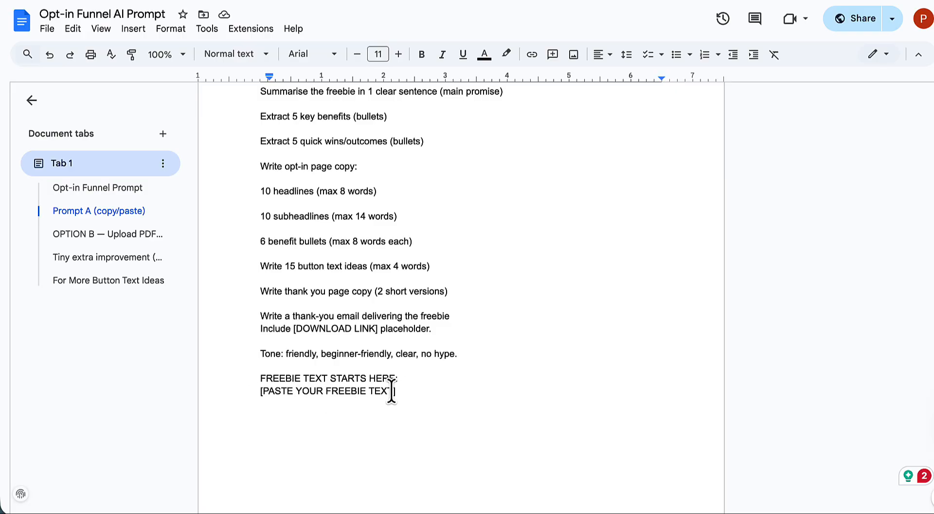
scroll(390, 275, "up", 2)
scroll(391, 275, "up", 5)
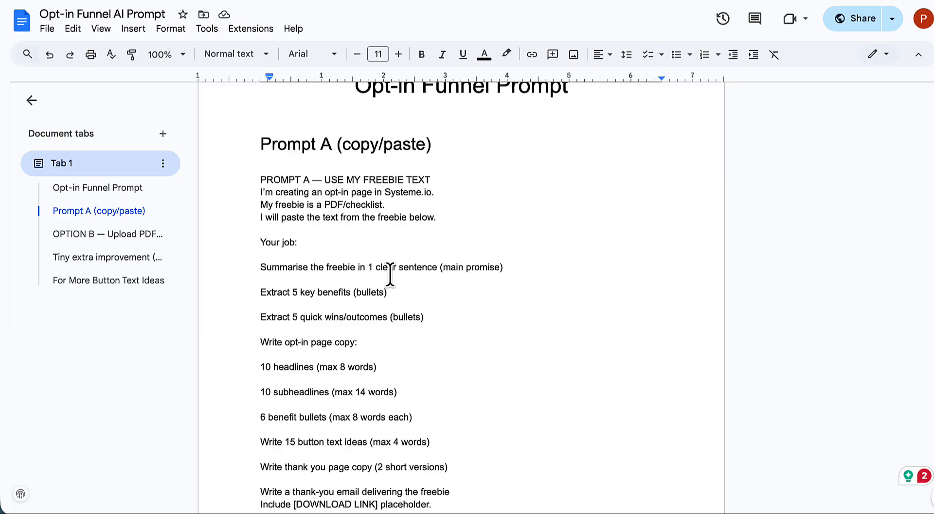
Read through the rest of Prompt A and the Prompt B text for an uploaded PDF file
scroll(392, 272, "down", 3)
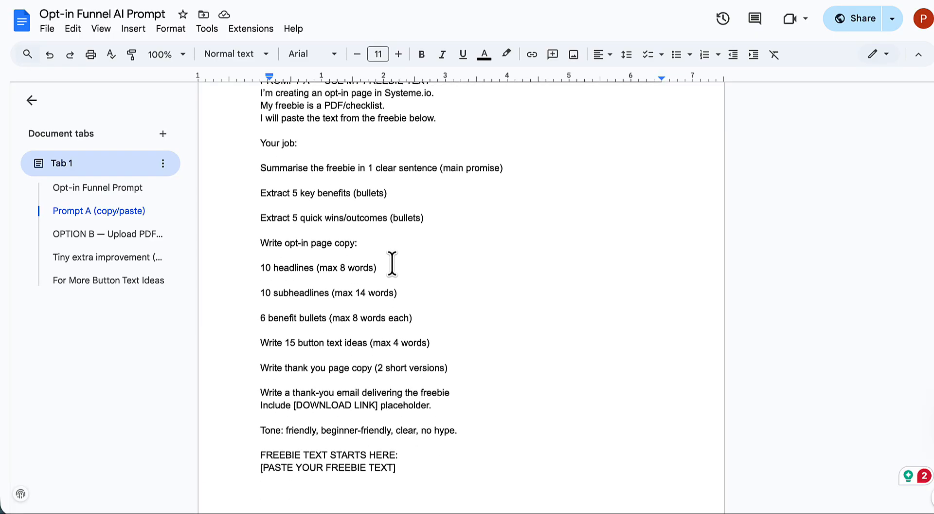
scroll(364, 209, "up", 1)
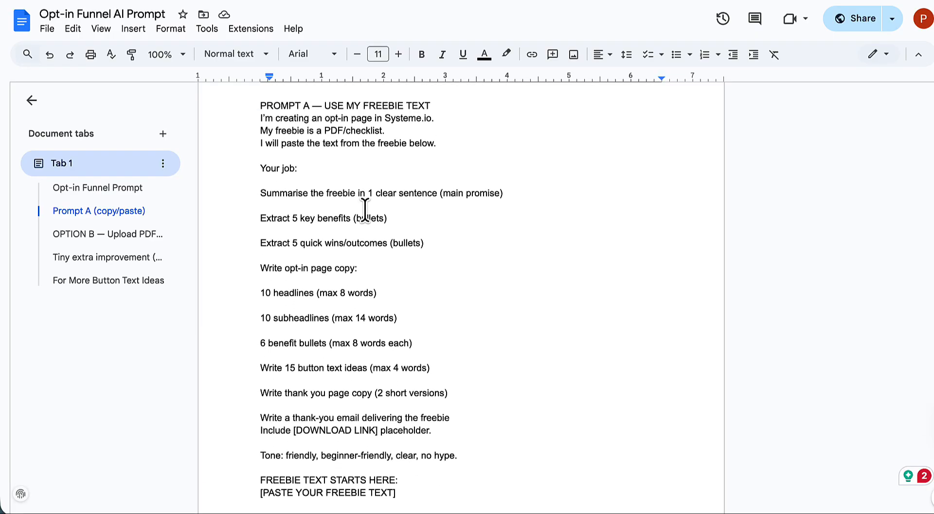
scroll(365, 209, "up", 1)
scroll(361, 246, "down", 3)
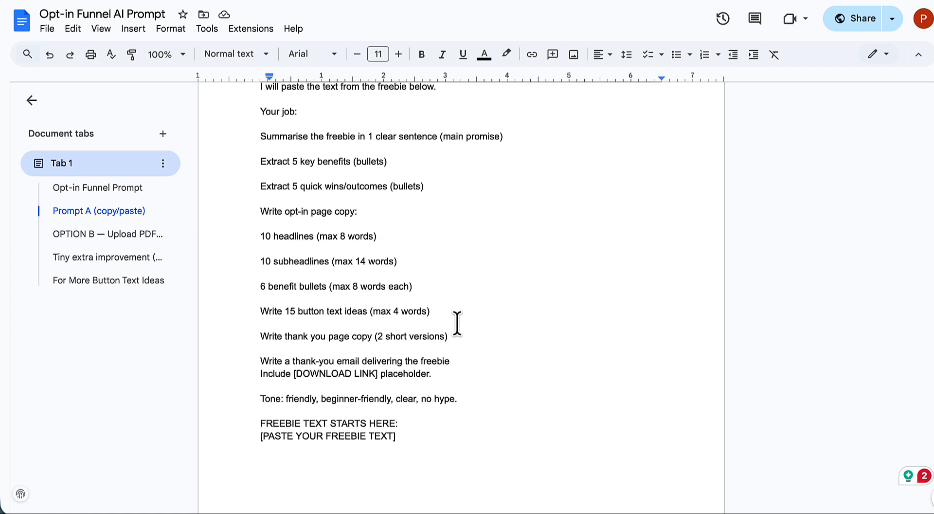
scroll(456, 302, "down", 2)
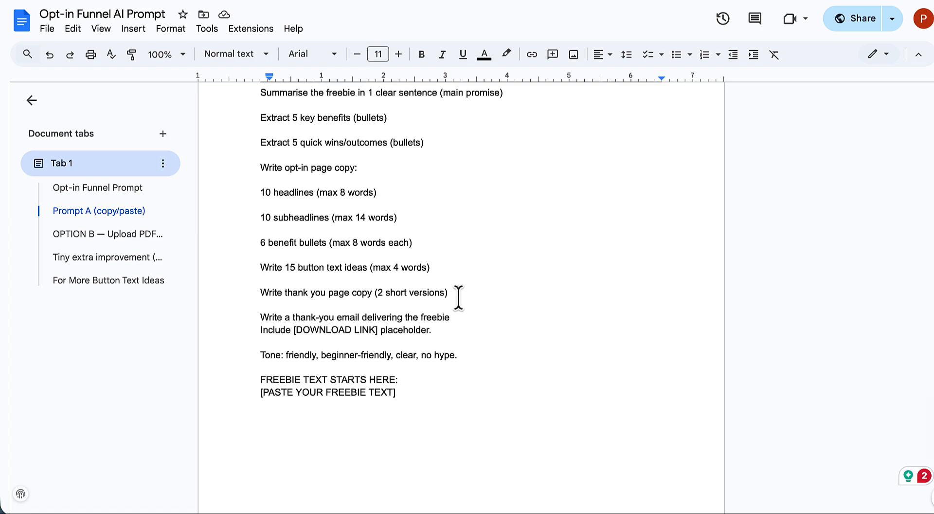
scroll(459, 278, "down", 8)
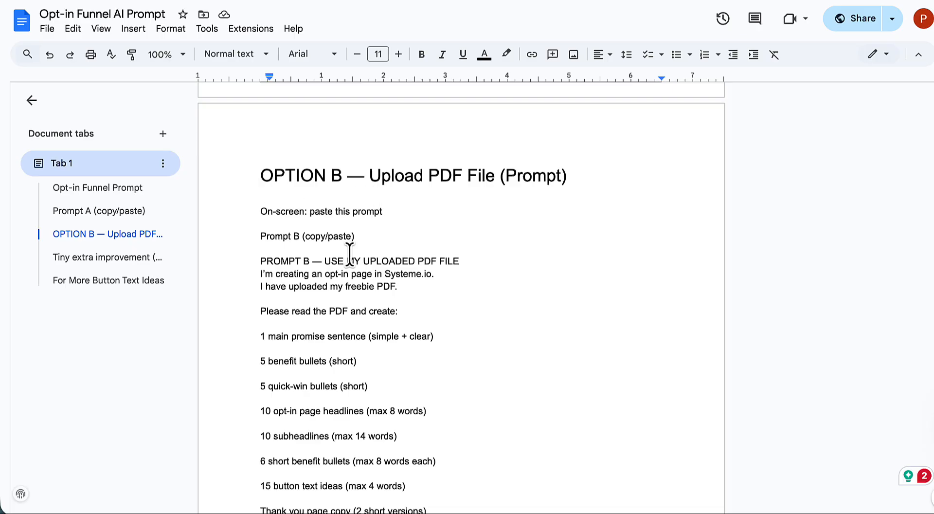
scroll(348, 260, "down", 2)
scroll(350, 254, "down", 1)
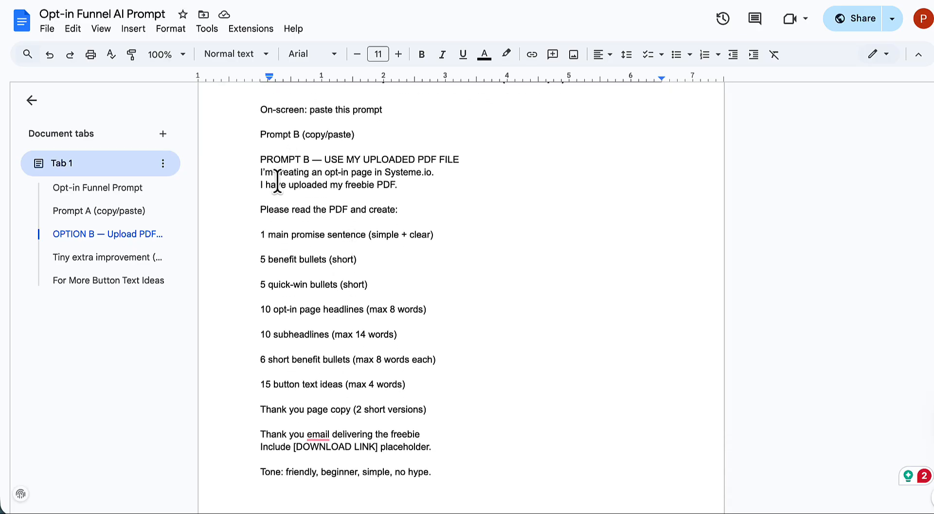
scroll(366, 322, "down", 1)
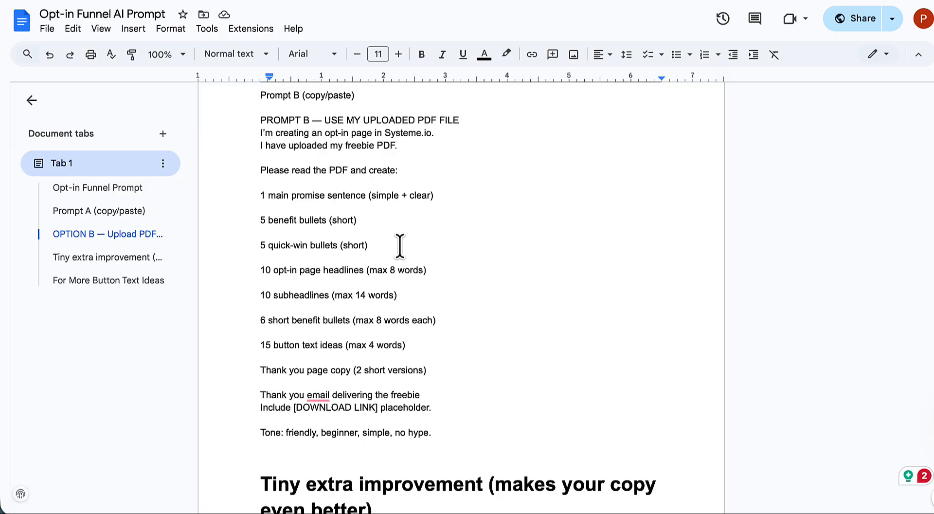
scroll(384, 282, "up", 1)
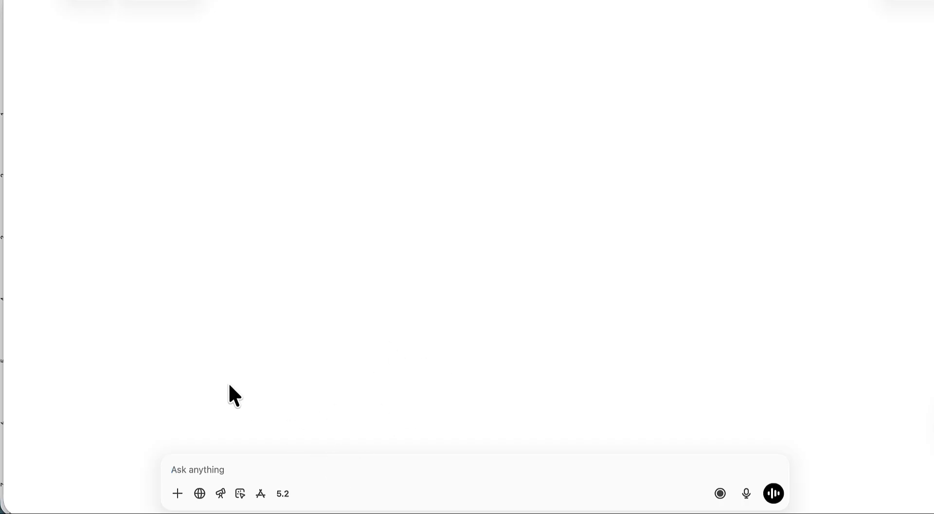
Switch to ChatGPT and attach "Systeme.io Product Launch Starter Kit.pdf" from the Lead magnets folder to a message
left_click(180, 494)
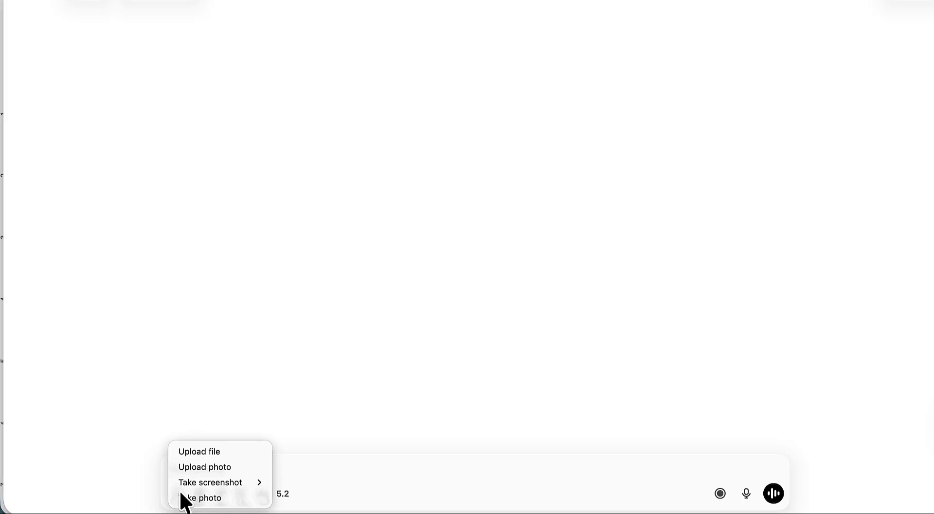
left_click(191, 456)
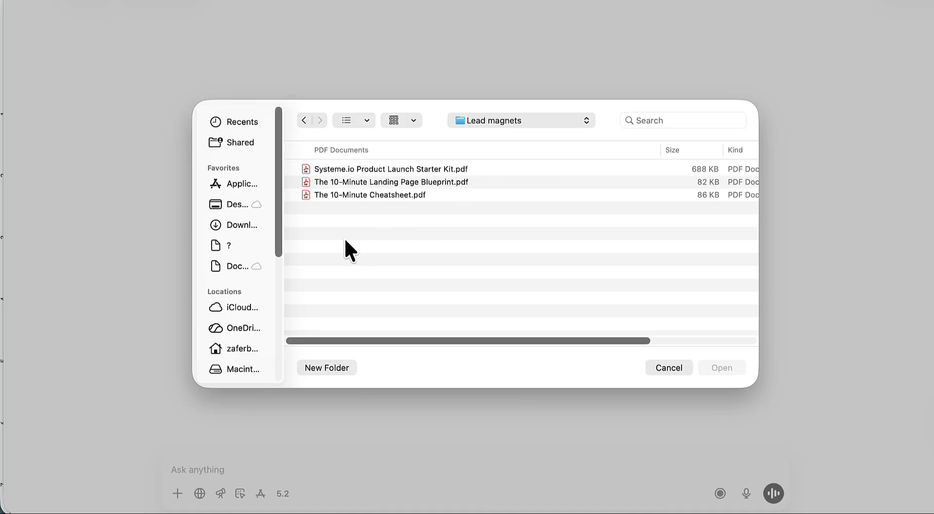
left_click(346, 170)
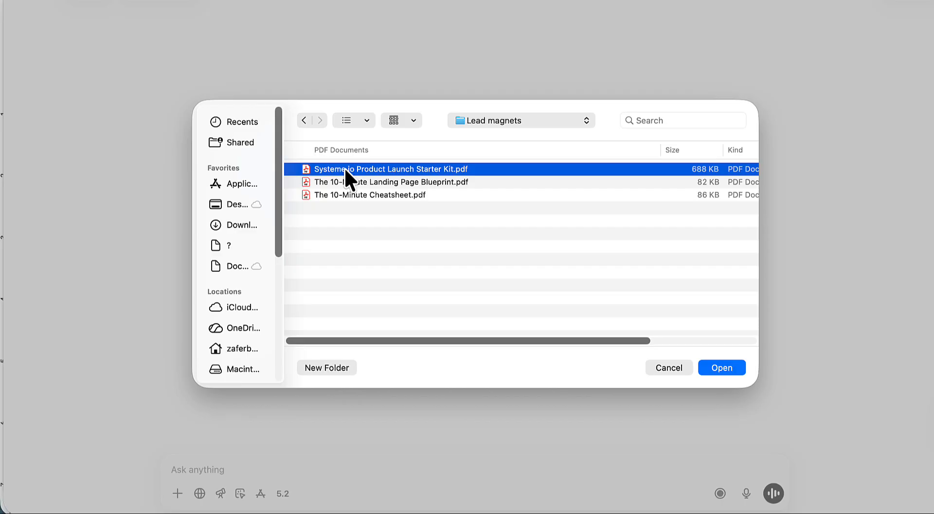
left_click(710, 371)
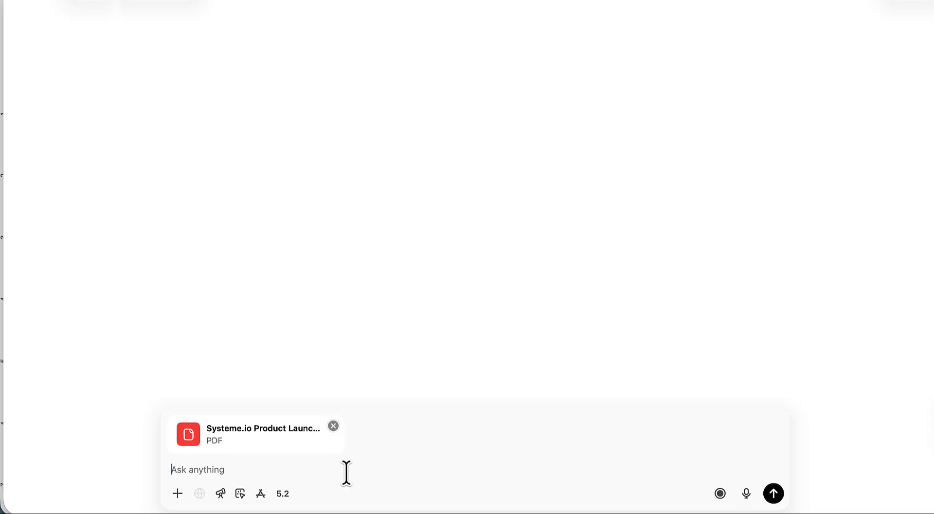
Paste the Prompt B text into the message with the attached PDF, check it through, and send it
key("super+v")
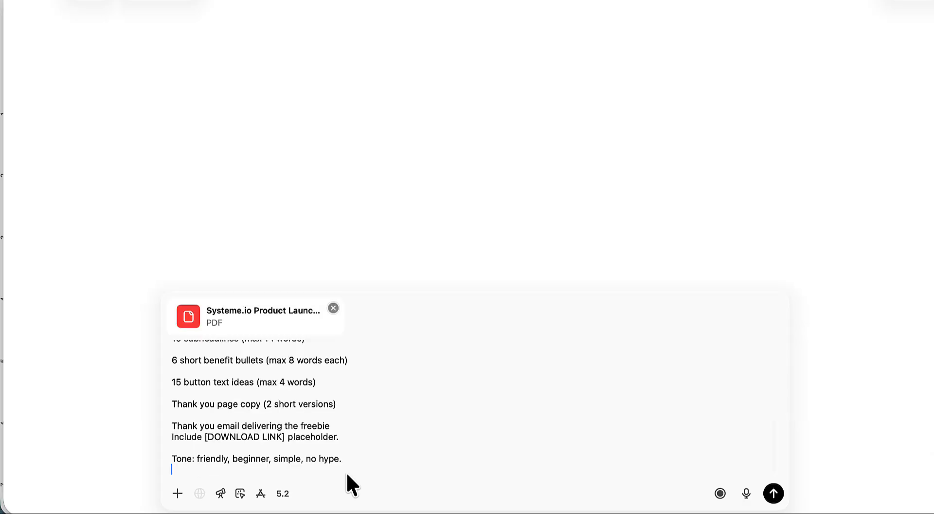
scroll(402, 403, "up", 3)
scroll(404, 402, "up", 4)
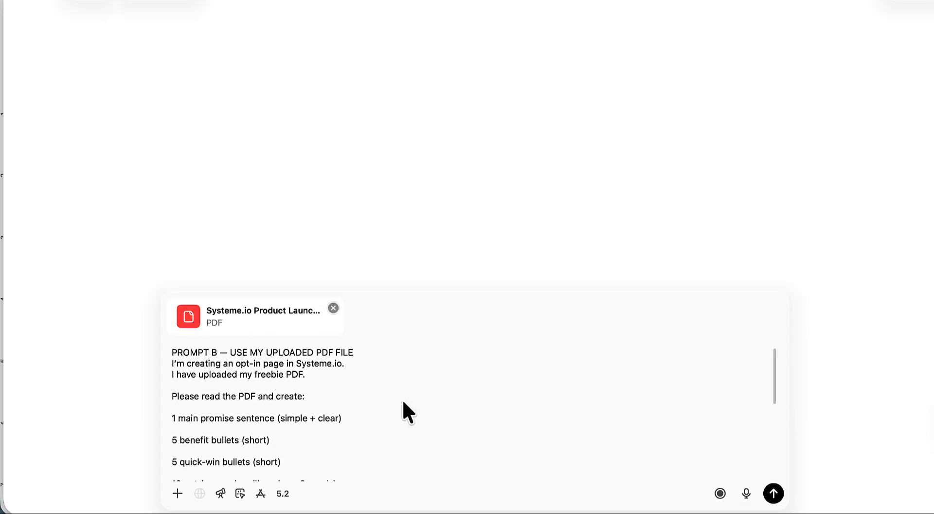
scroll(403, 403, "down", 2)
scroll(403, 402, "down", 5)
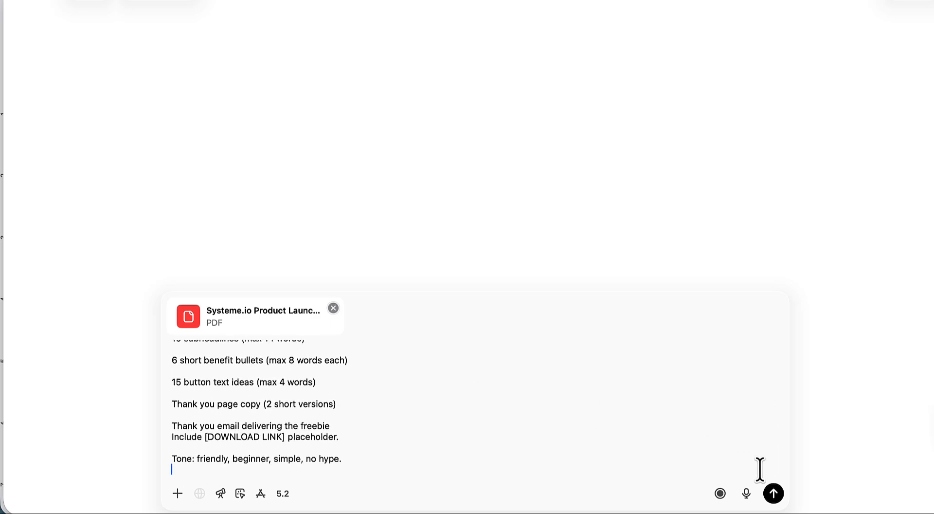
left_click(773, 492)
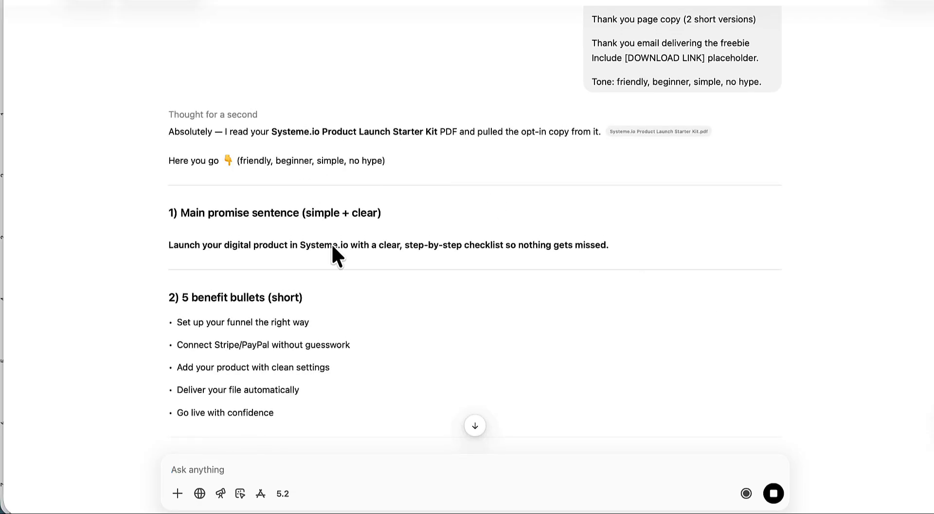
Review the generated main promise sentence, benefit bullets, quick-win bullets and opt-in page headlines
scroll(323, 186, "down", 2)
scroll(323, 186, "down", 7)
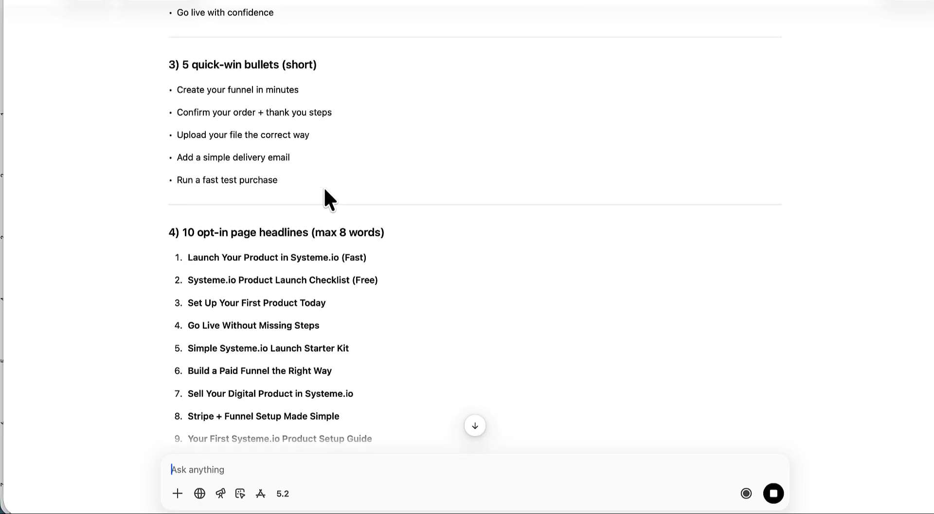
scroll(323, 185, "up", 4)
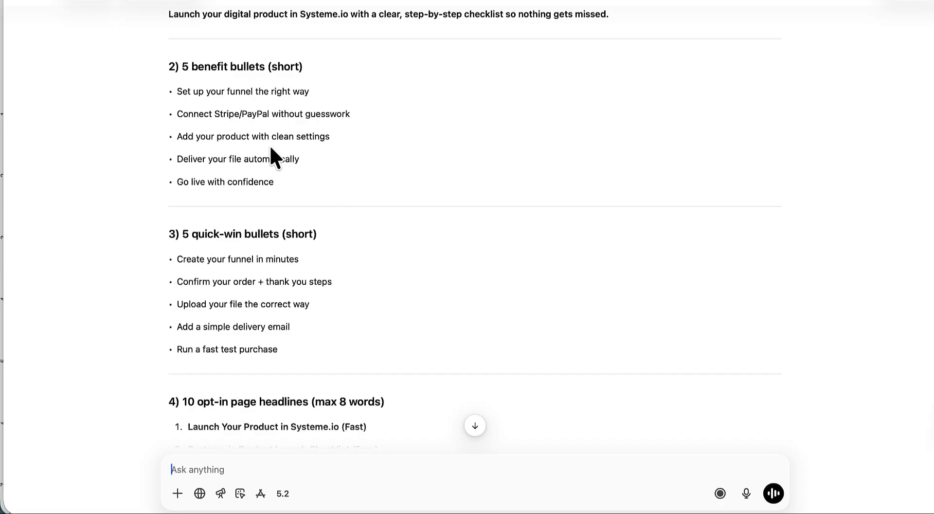
scroll(275, 161, "down", 3)
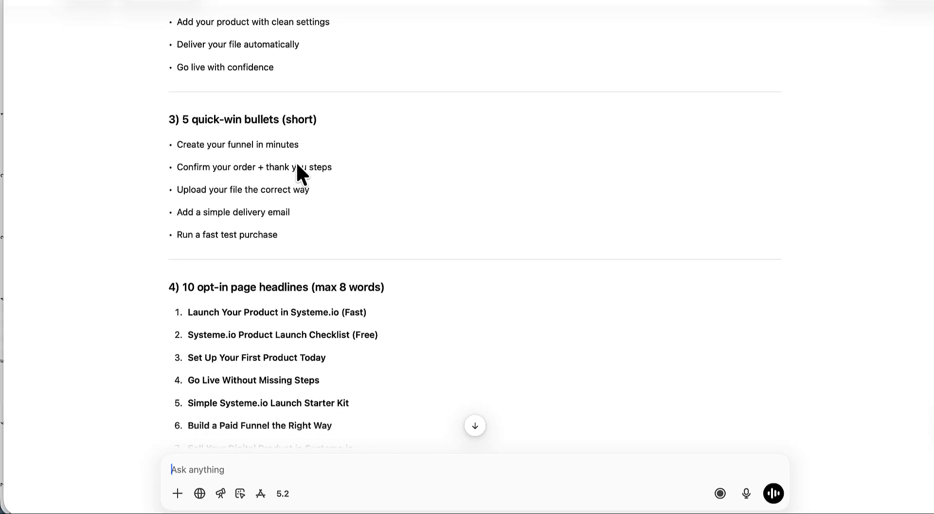
scroll(297, 165, "up", 2)
scroll(297, 165, "down", 5)
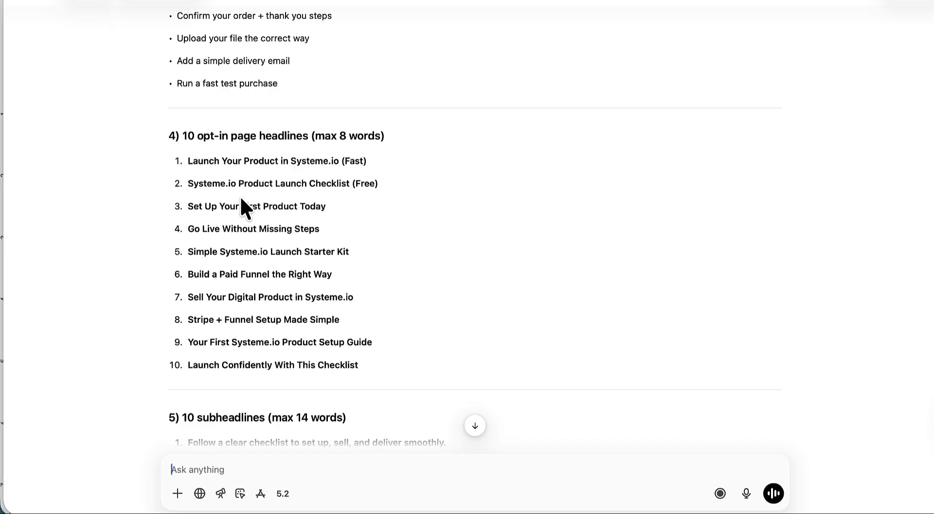
scroll(271, 216, "down", 2)
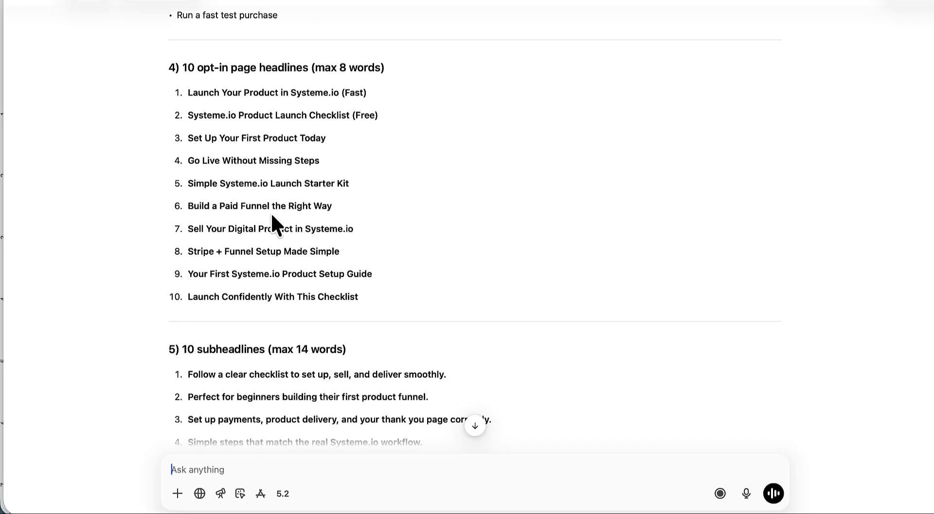
scroll(272, 215, "down", 1)
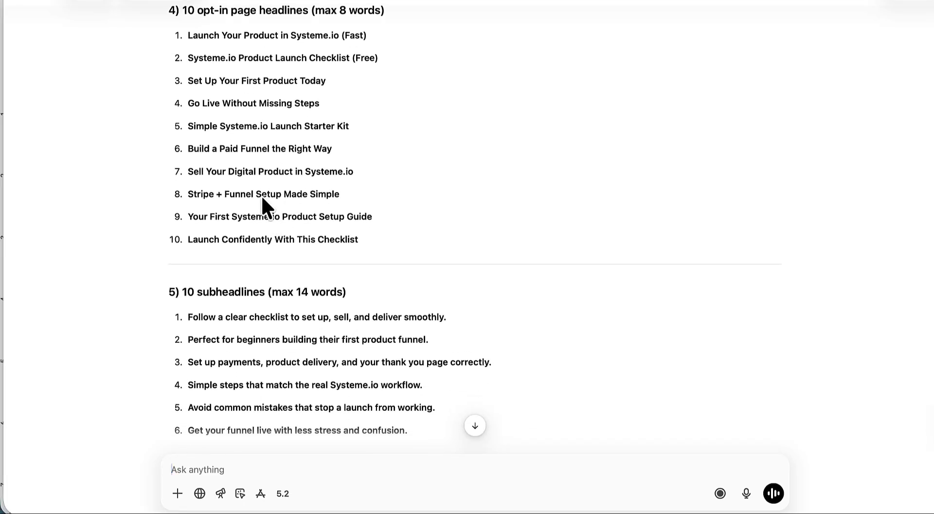
Review the generated subheadlines, short benefit bullets, button text ideas, thank you page copy and thank you email
scroll(262, 212, "down", 1)
scroll(250, 279, "down", 3)
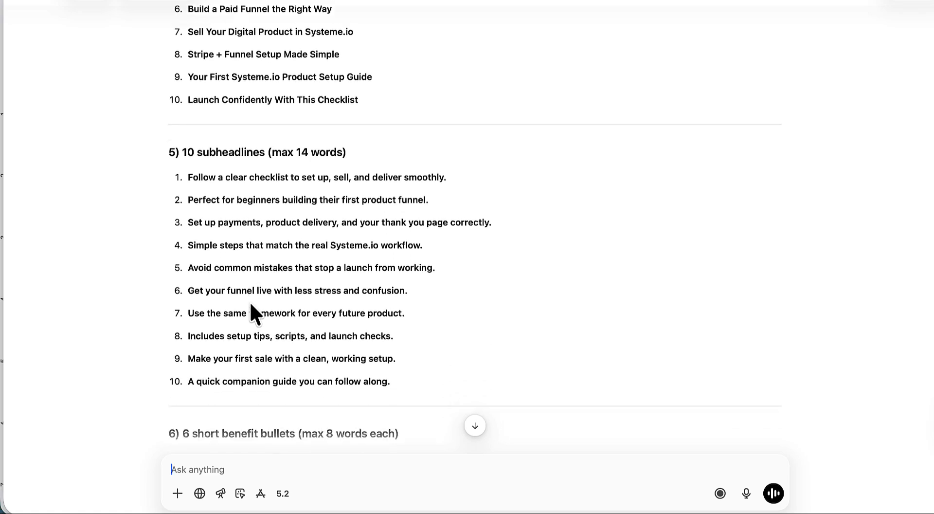
scroll(250, 302, "down", 4)
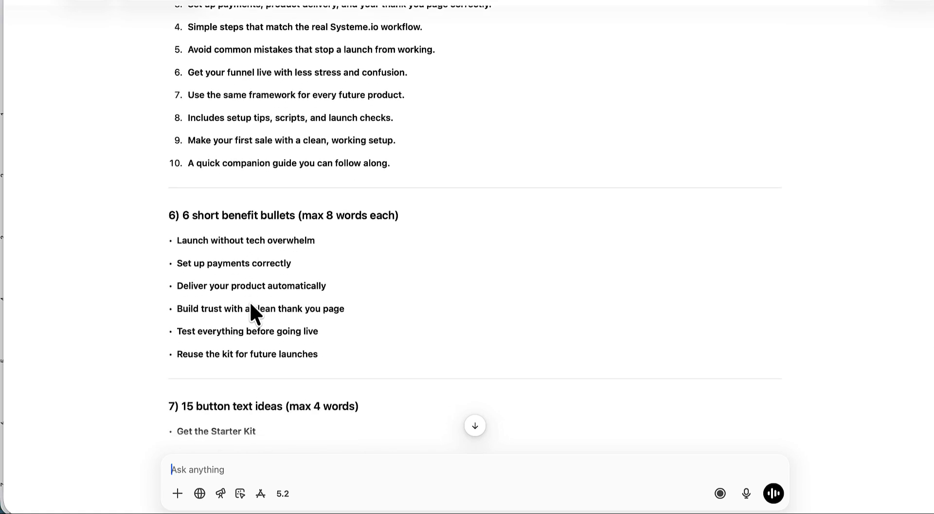
scroll(249, 302, "down", 1)
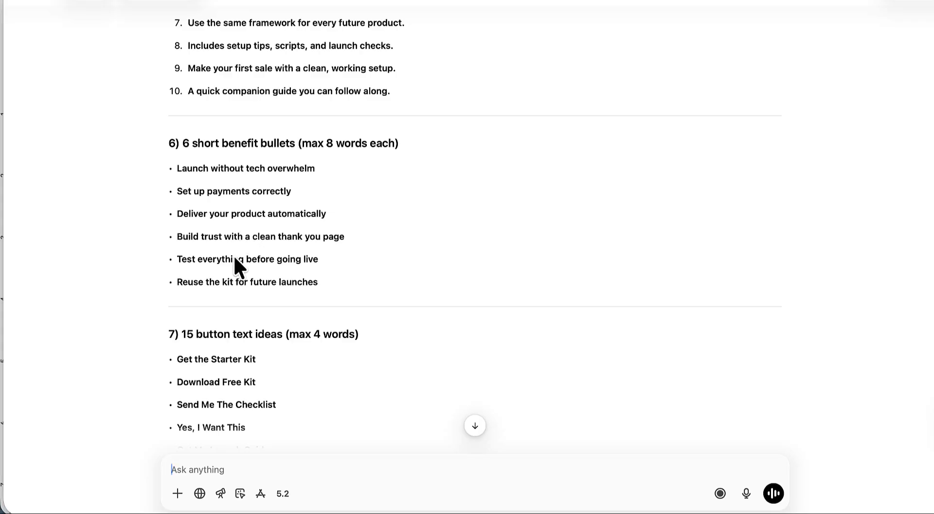
scroll(238, 267, "down", 2)
scroll(220, 393, "down", 3)
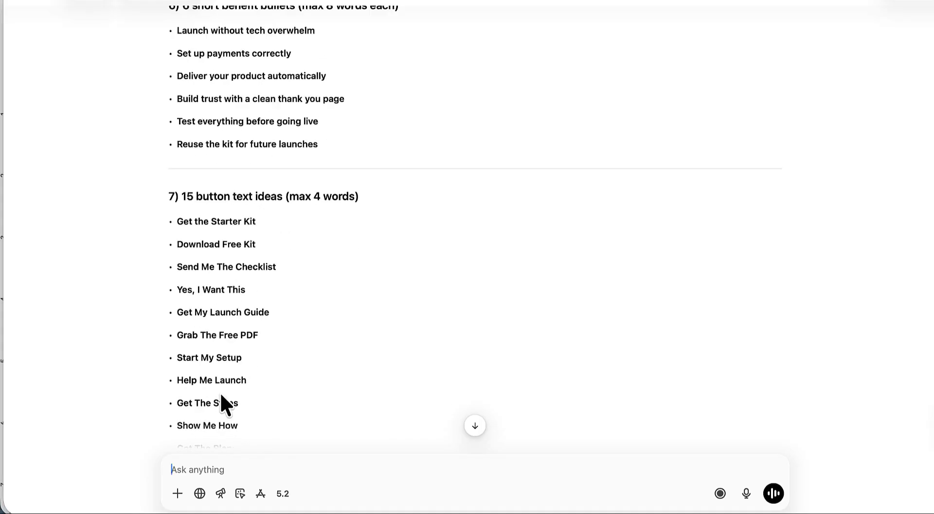
scroll(234, 338, "down", 9)
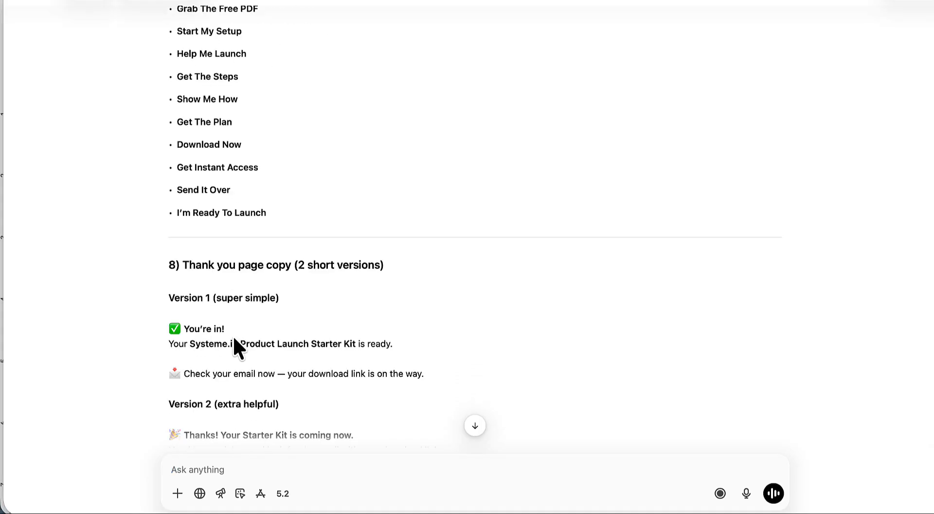
scroll(233, 339, "down", 6)
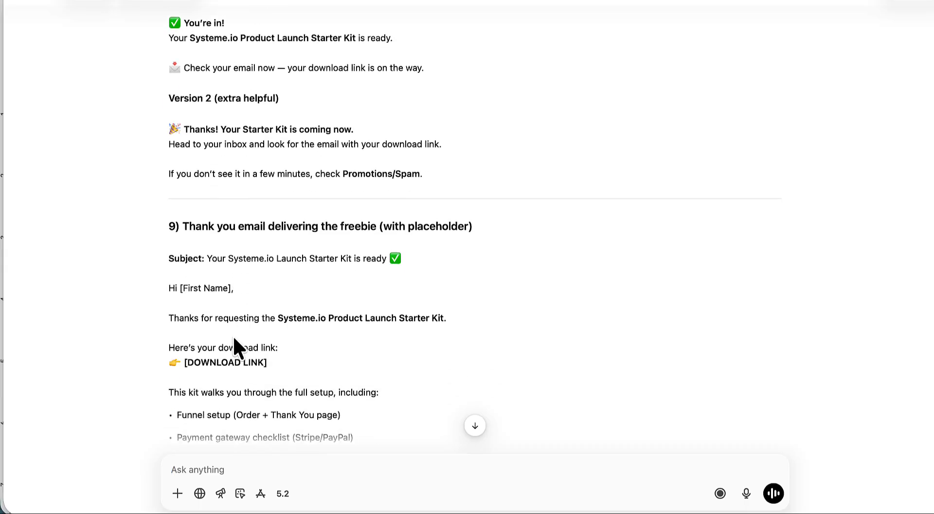
scroll(234, 341, "up", 2)
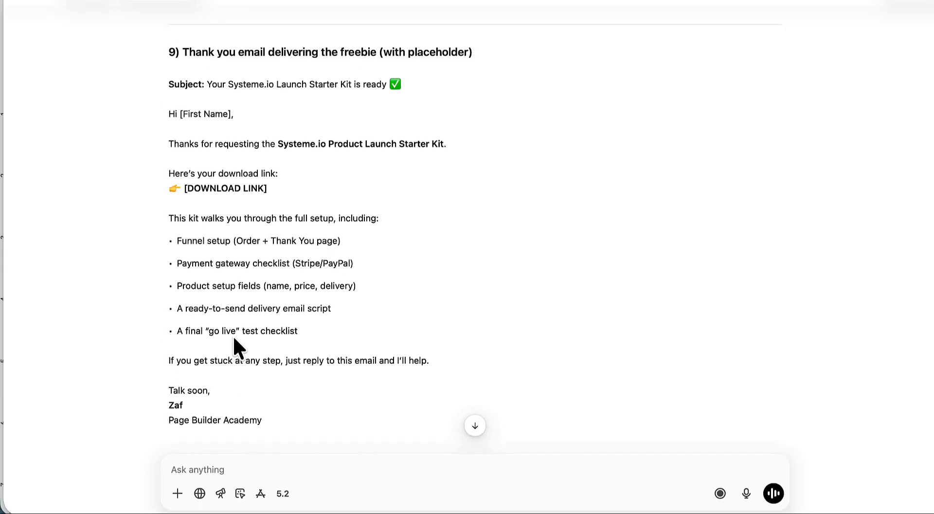
Copy the generated headline "Systeme.io Product Launch Checklist (Free)" and switch to the Systeme.io page editor at the opt-in page's headline
scroll(244, 224, "up", 15)
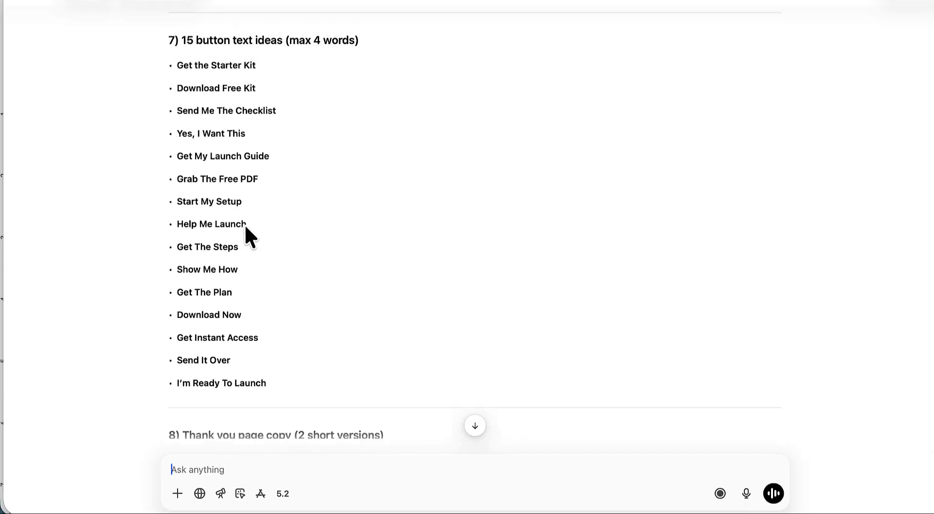
scroll(244, 226, "up", 15)
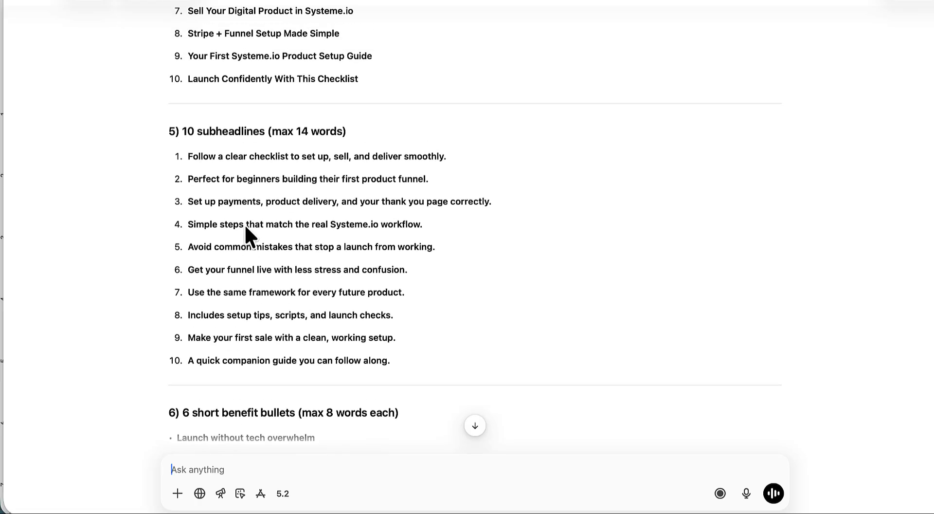
scroll(244, 224, "up", 8)
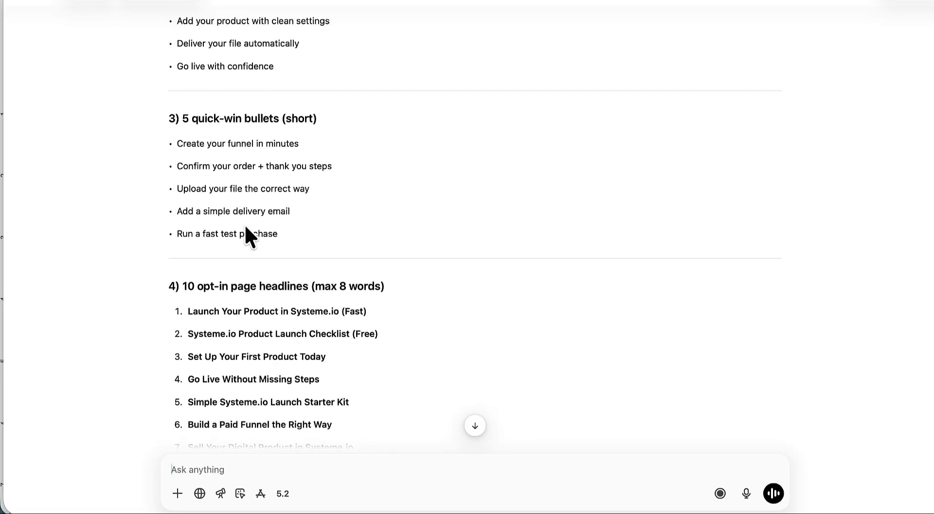
scroll(244, 224, "down", 6)
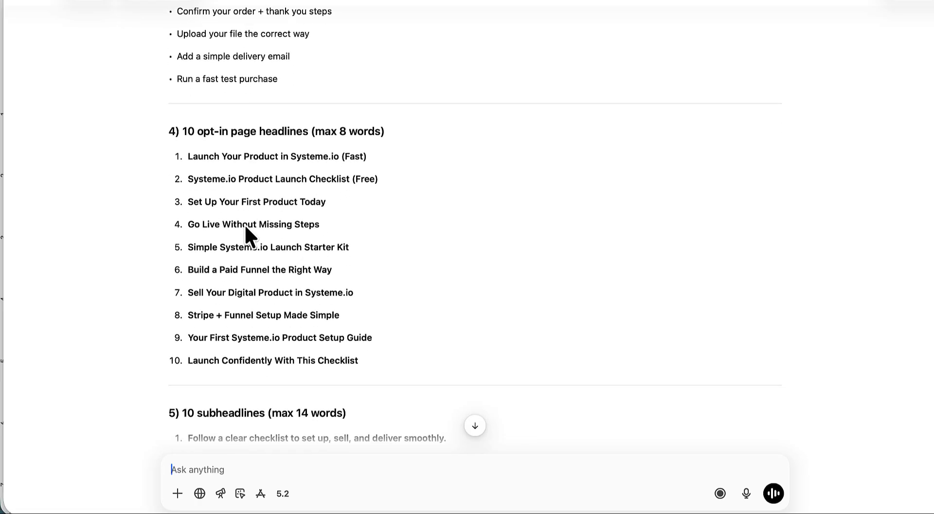
left_click_drag(186, 179, 378, 183)
key("super+c")
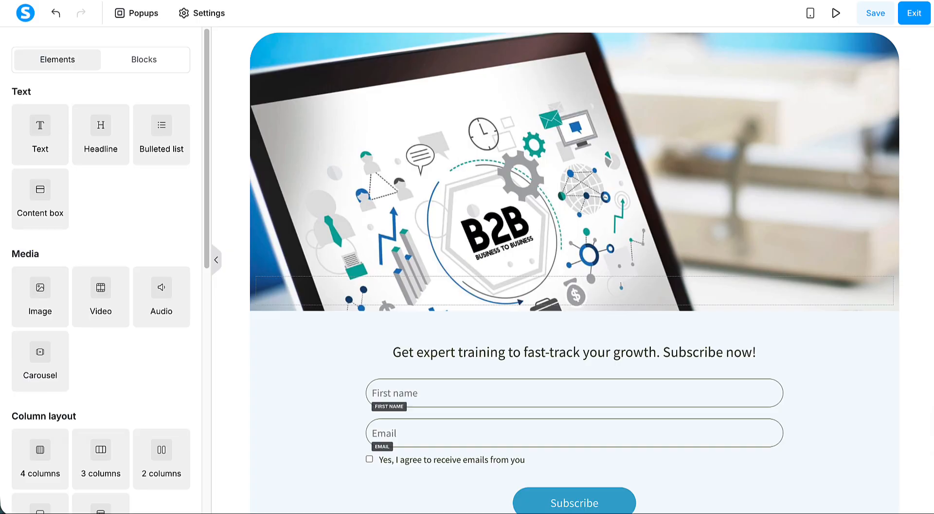
scroll(483, 226, "up", 3)
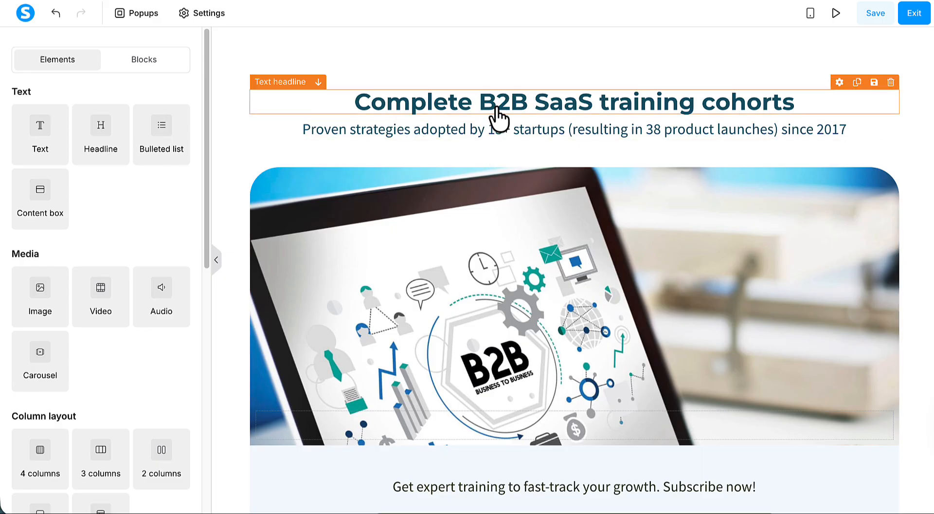
Replace the opt-in page's headline with the copied "Systeme.io Product Launch Checklist (Free)", matching the existing text style
left_click(497, 108)
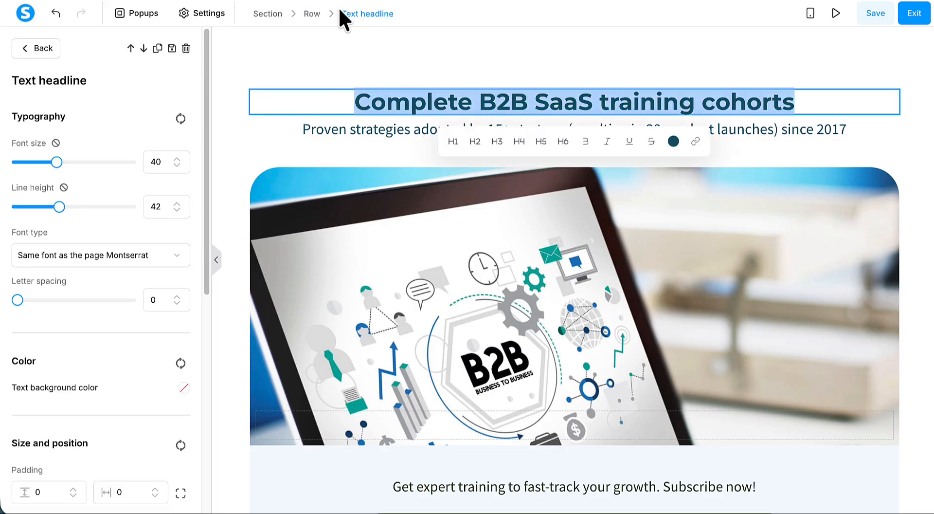
left_click(113, 0)
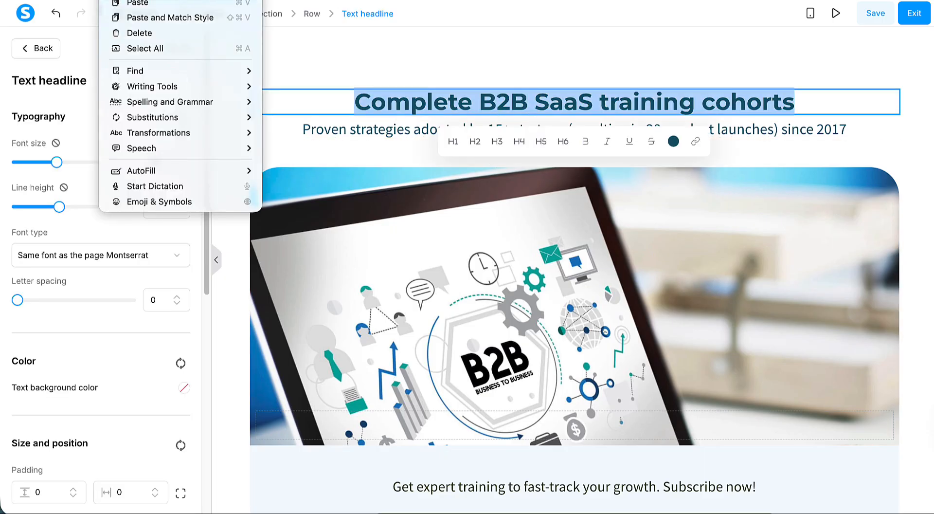
left_click(146, 17)
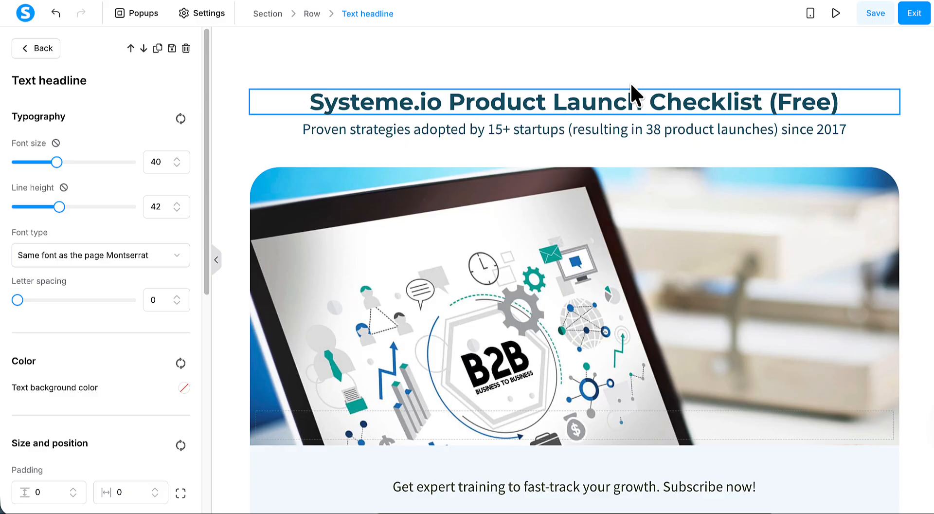
Replace the text under the headline with ChatGPT's subheadline "Avoid common mistakes that stop a launch from working.", keeping the page's text style
triple_click(608, 130)
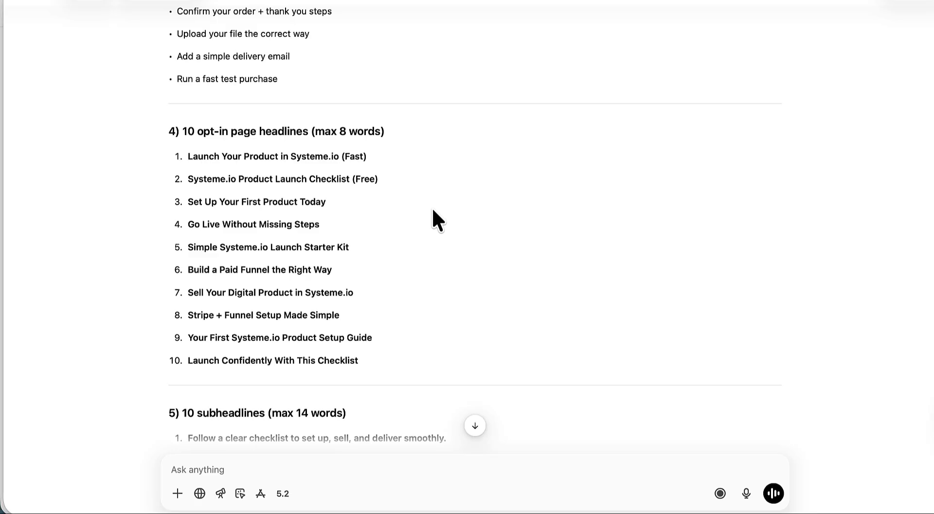
scroll(434, 220, "down", 5)
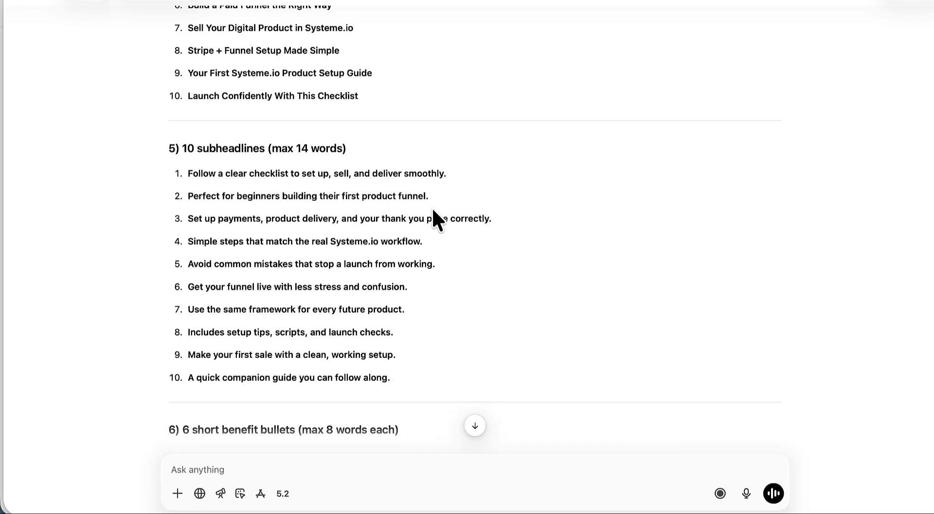
left_click_drag(436, 264, 262, 264)
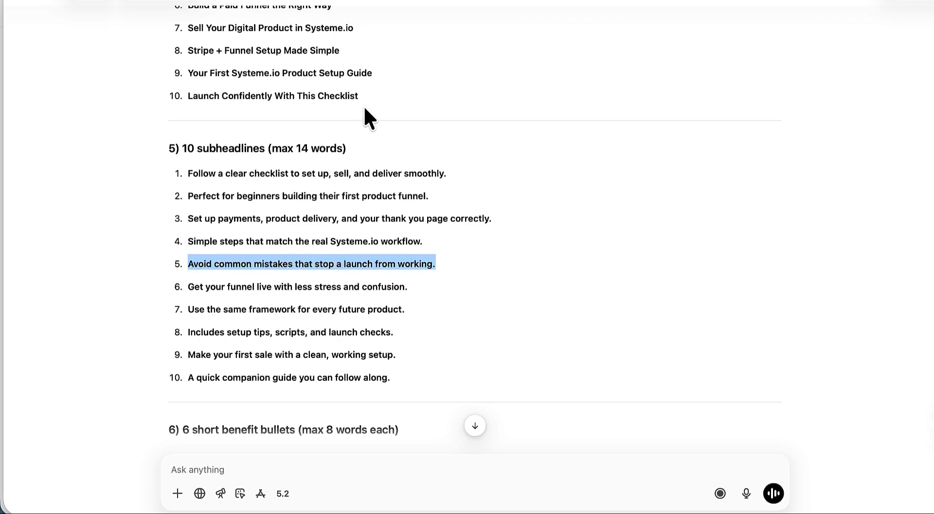
key("super+Tab")
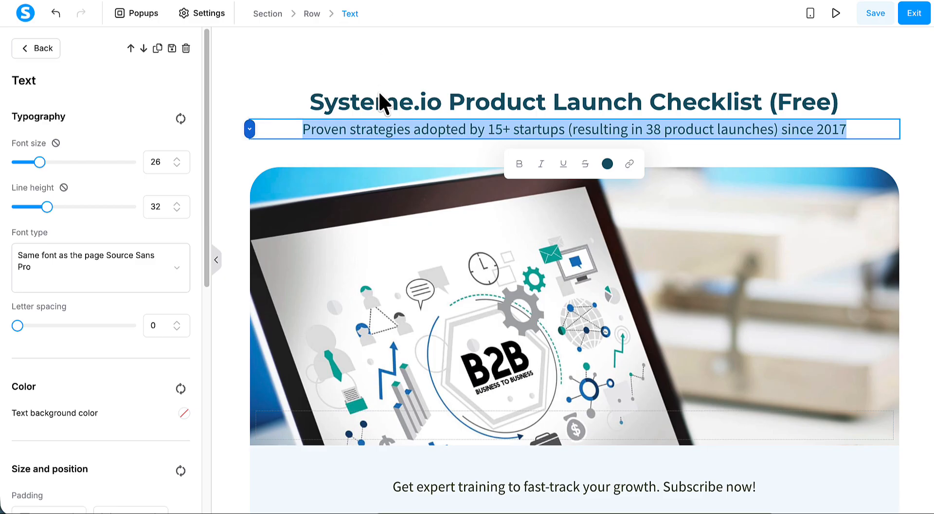
right_click(312, 132)
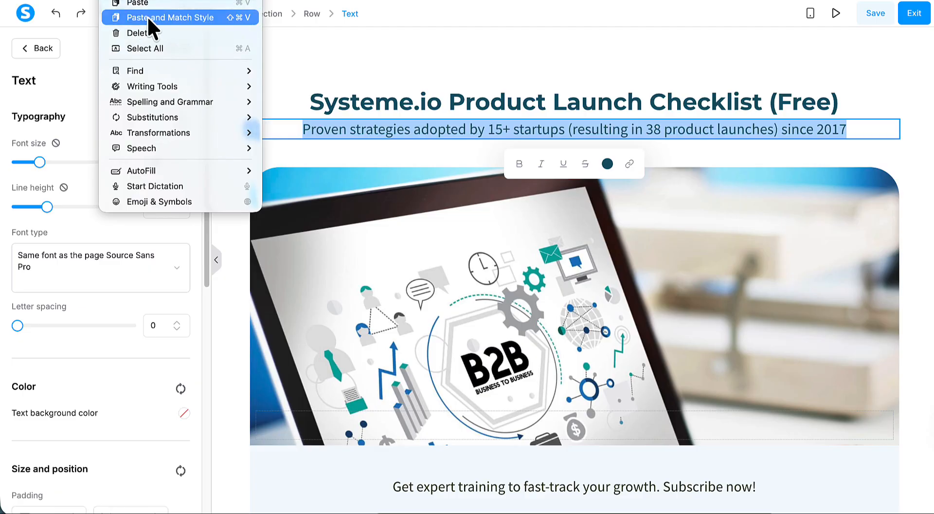
left_click(180, 17)
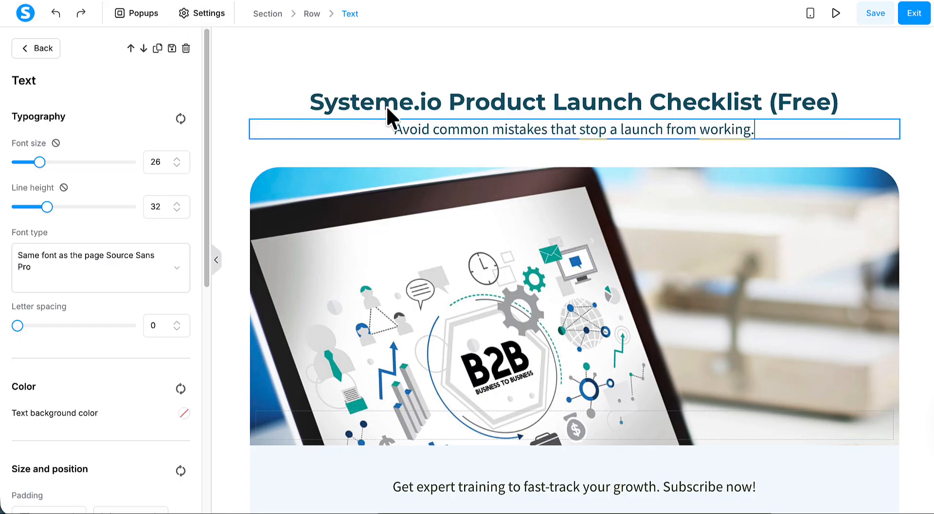
left_click(524, 54)
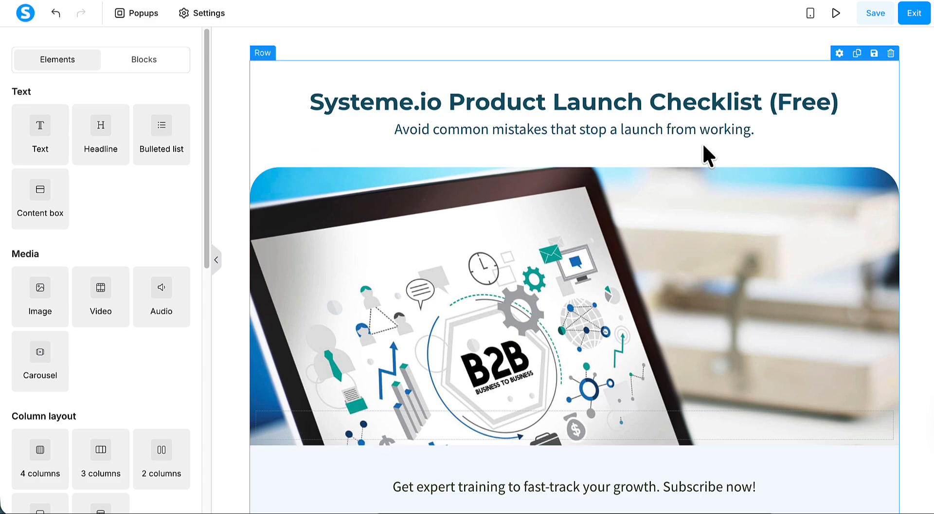
Look over the opt-in page's headline area, image and subscription form for text that still needs replacing
scroll(703, 146, "down", 5)
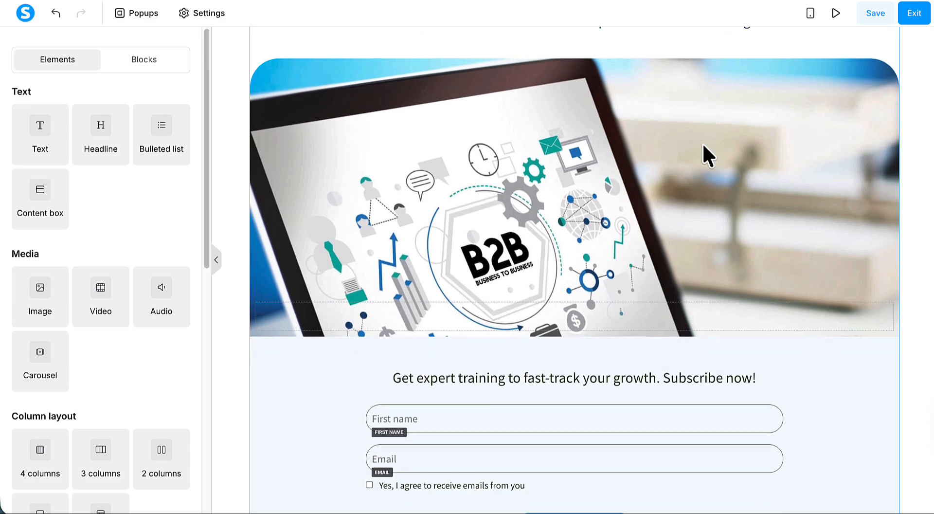
scroll(702, 142, "up", 1)
scroll(703, 142, "up", 2)
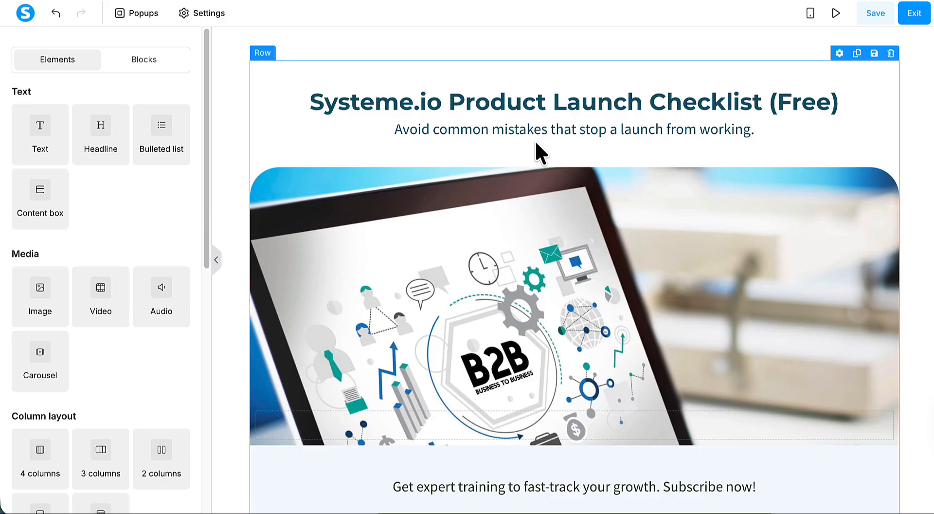
scroll(535, 144, "down", 6)
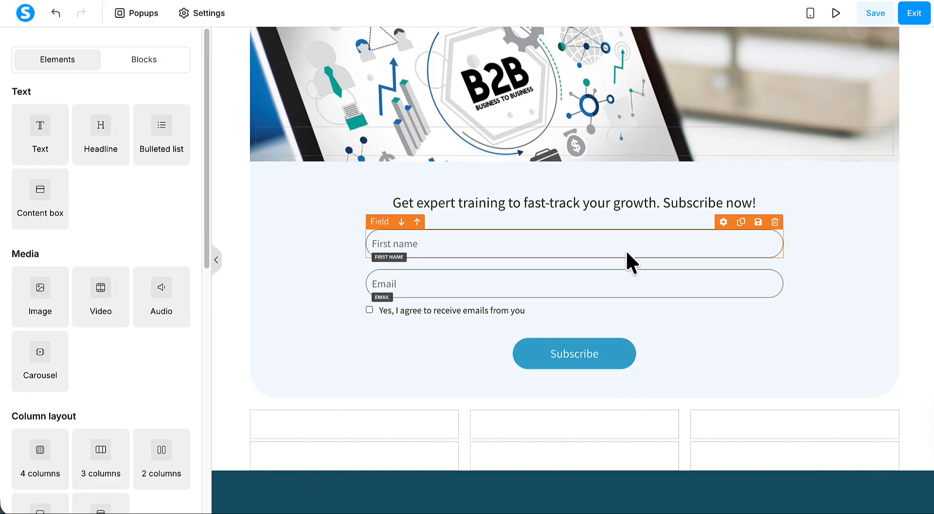
scroll(625, 249, "up", 3)
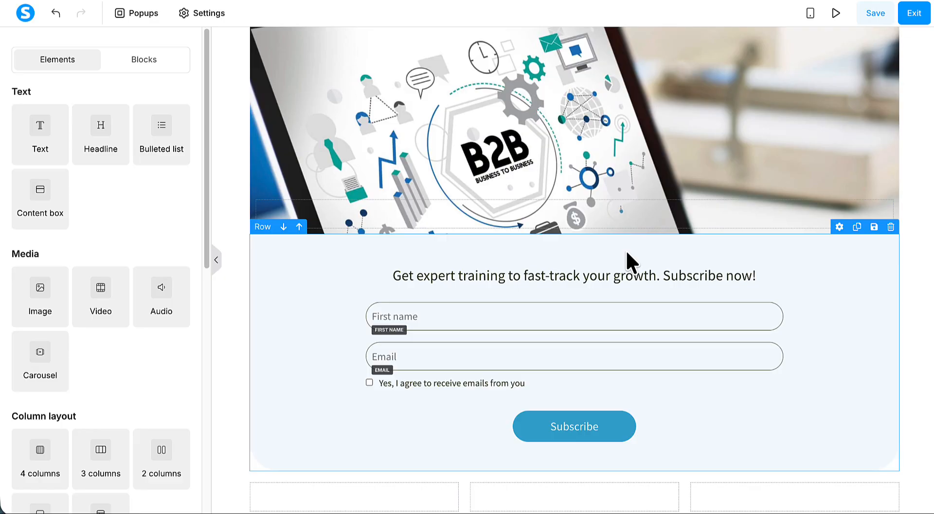
scroll(626, 250, "up", 2)
scroll(843, 189, "down", 1)
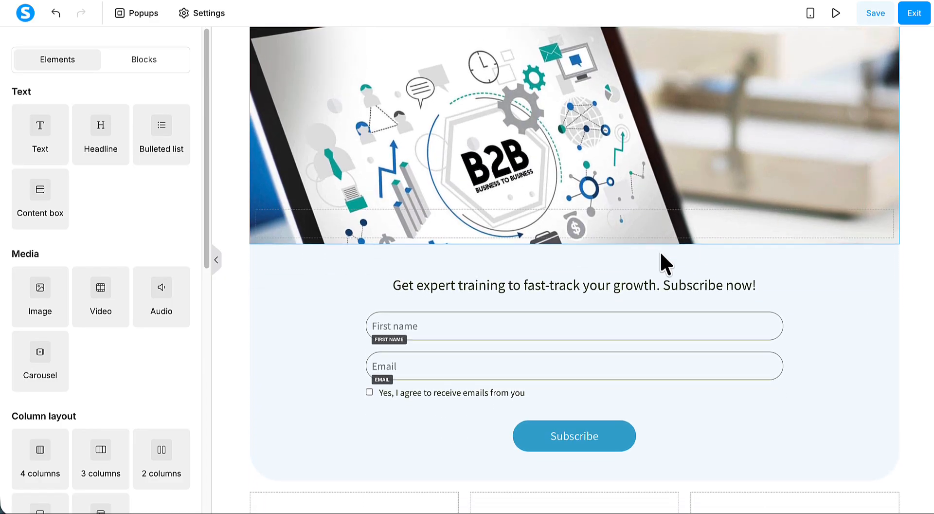
Replace the sentence above the form with ChatGPT's subheadline "Perfect for beginners building their first product funnel.", matching the existing style
triple_click(636, 286)
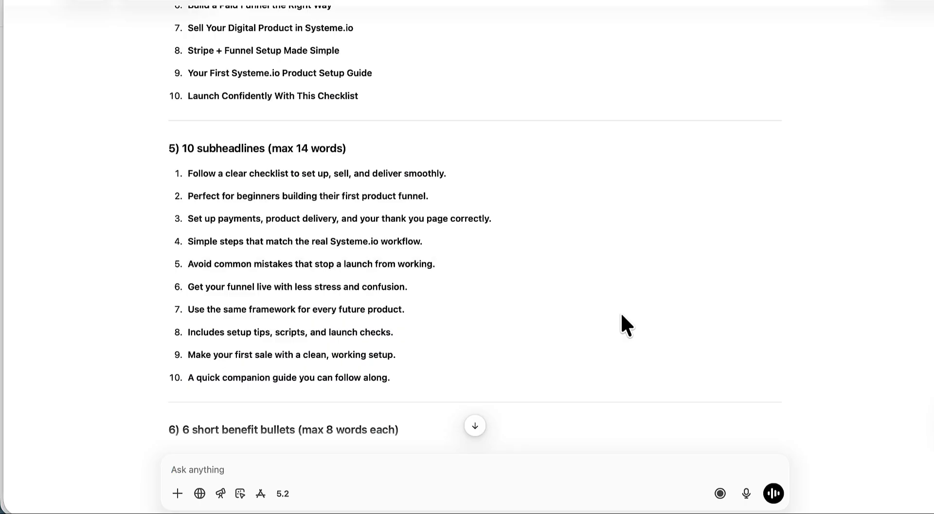
scroll(622, 317, "down", 2)
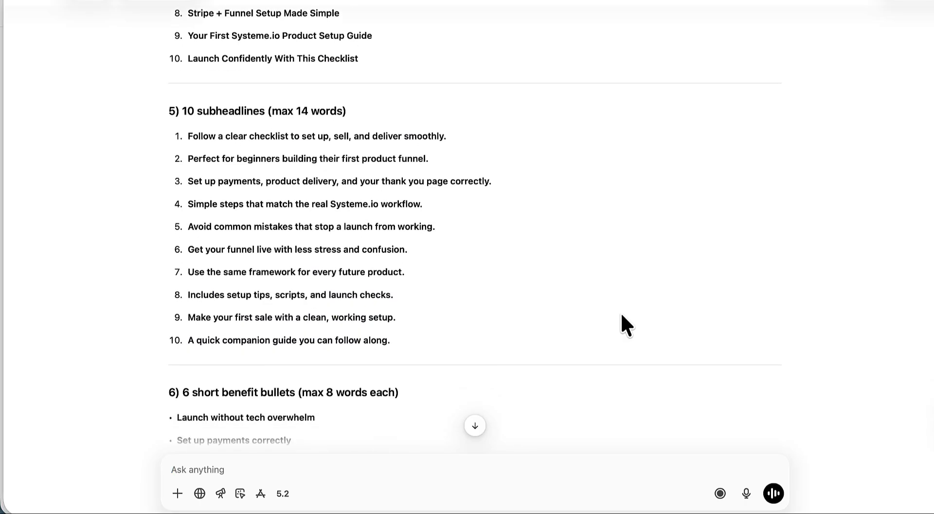
scroll(622, 316, "up", 2)
scroll(621, 317, "up", 2)
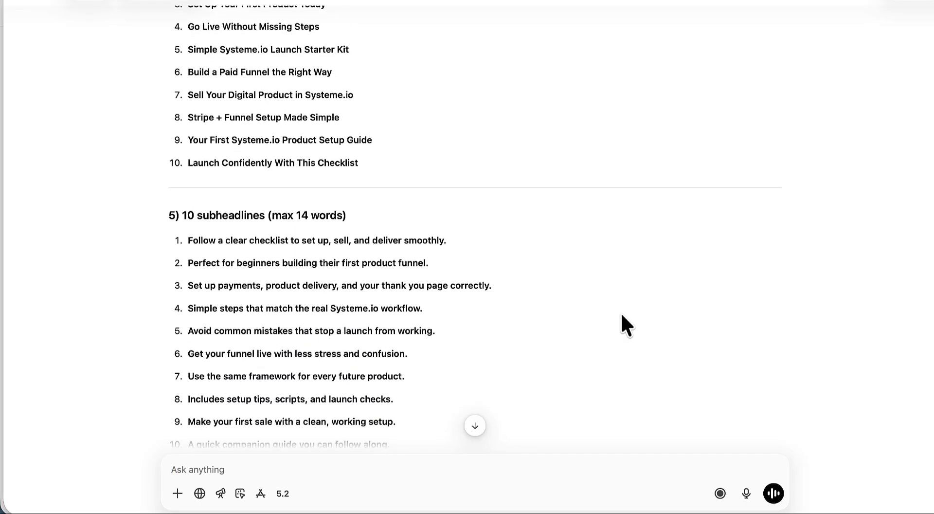
scroll(621, 316, "down", 5)
left_click_drag(429, 57, 252, 47)
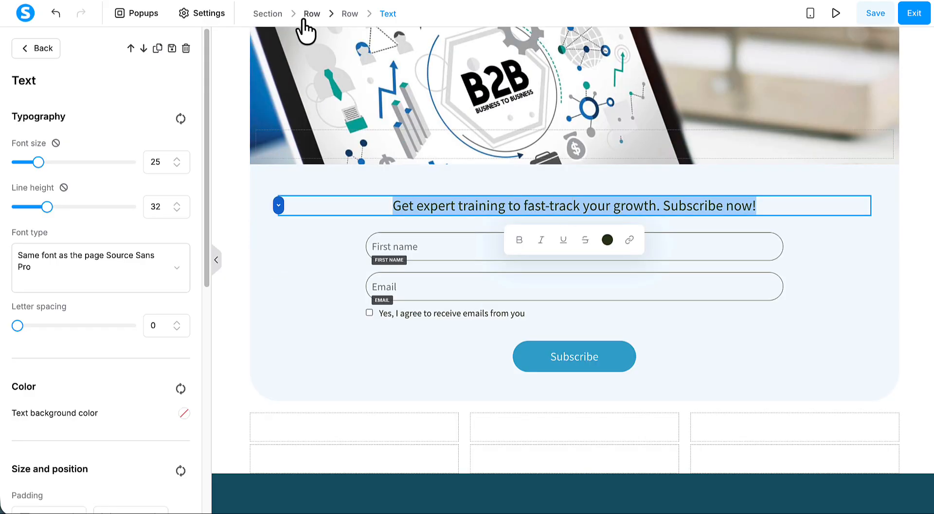
right_click(278, 205)
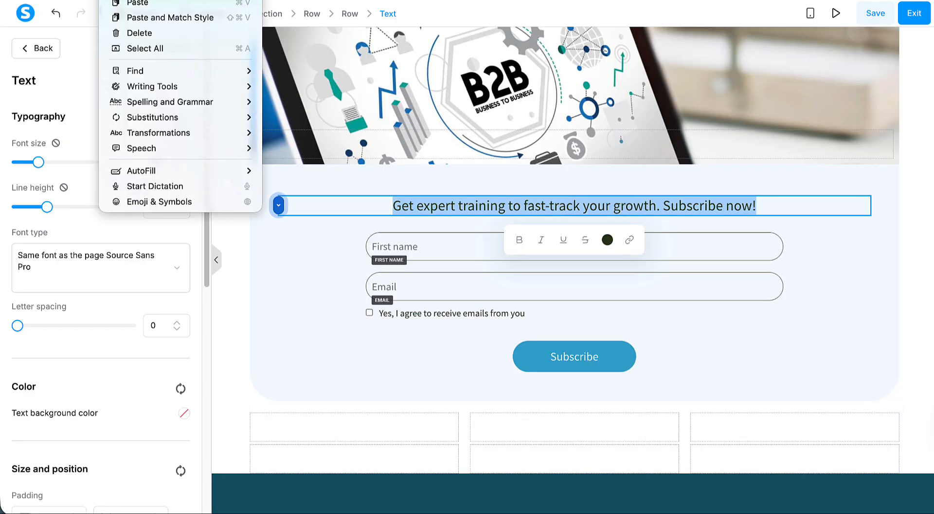
left_click(137, 20)
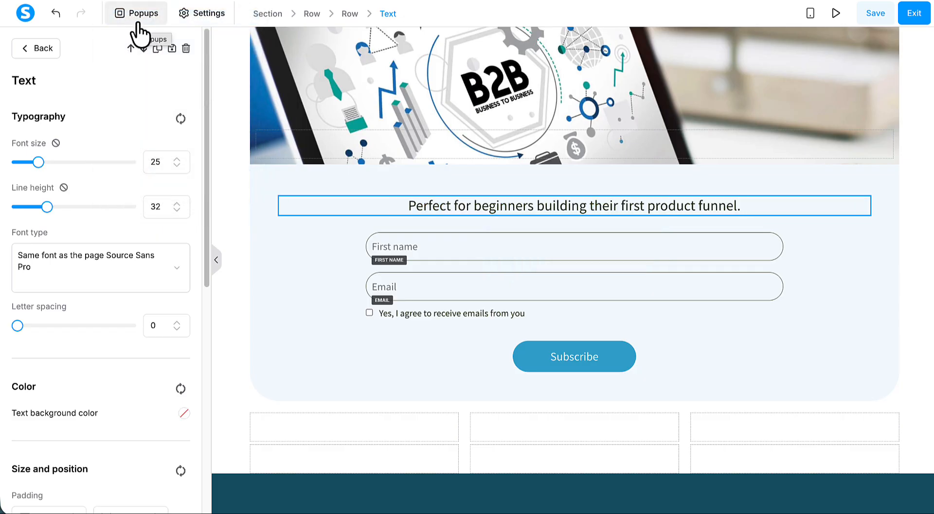
left_click(825, 269)
Set the form button's text to "Yes, I Want This" from ChatGPT's button ideas, and save the page
scroll(824, 267, "up", 5)
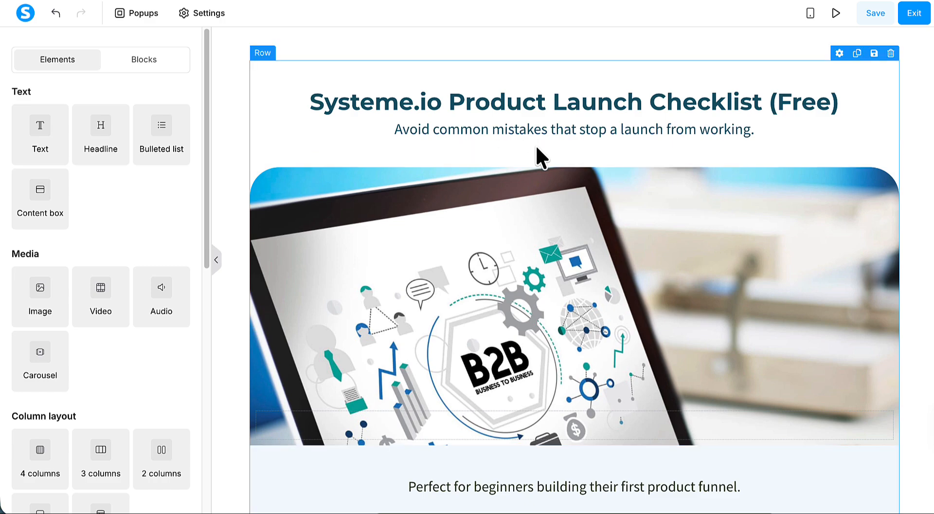
scroll(765, 316, "down", 4)
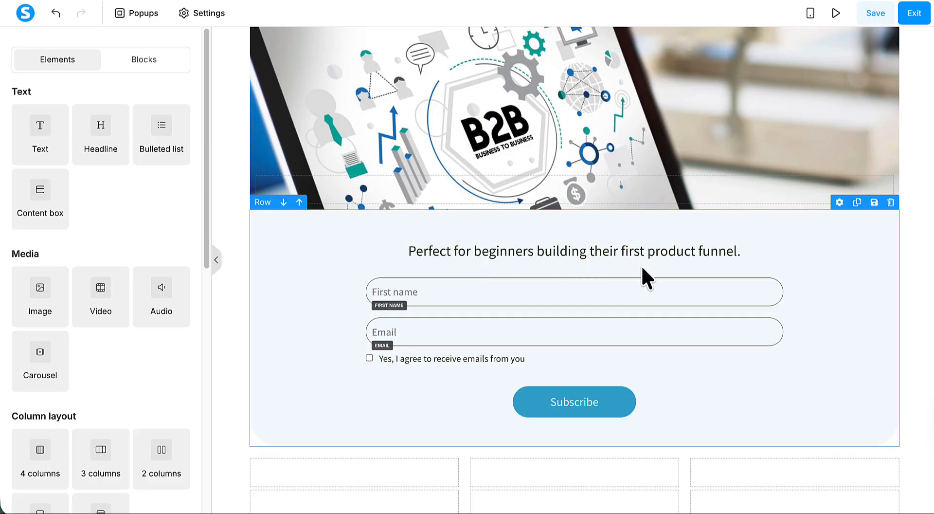
scroll(842, 297, "down", 1)
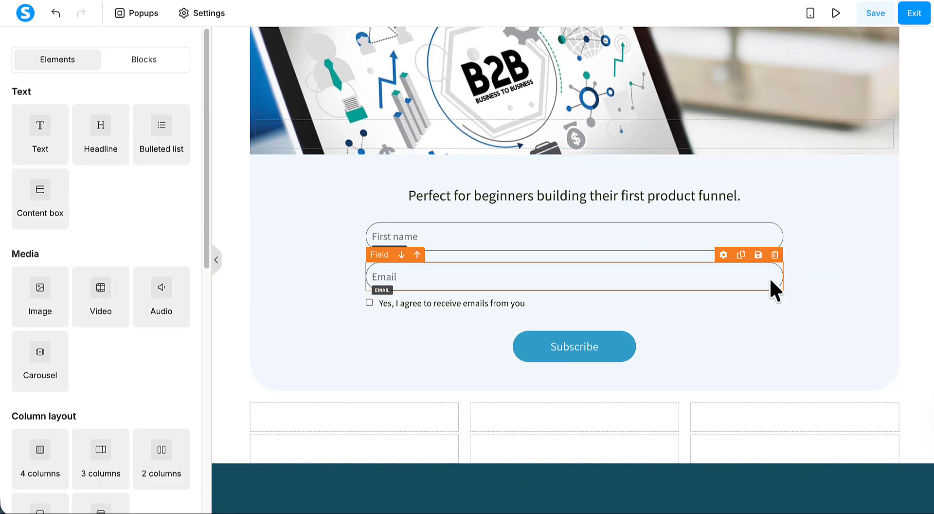
left_click(600, 361)
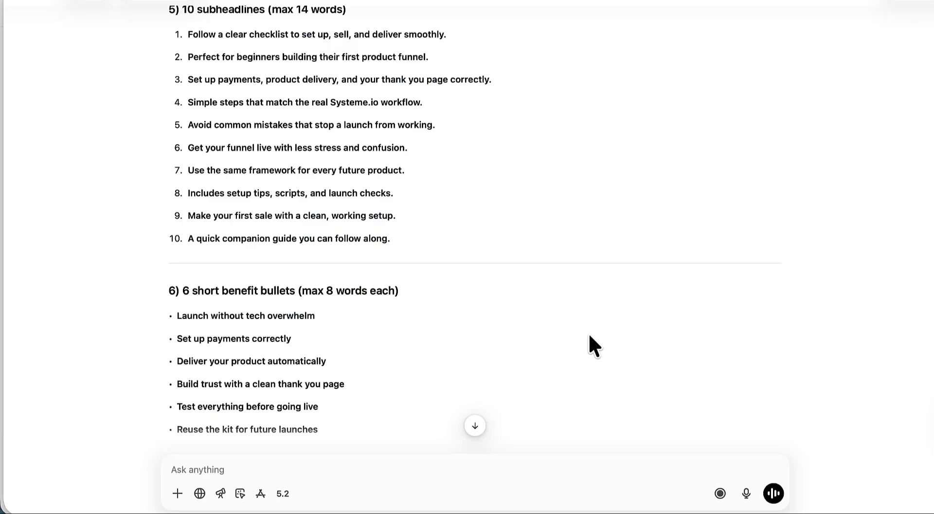
scroll(588, 332, "up", 2)
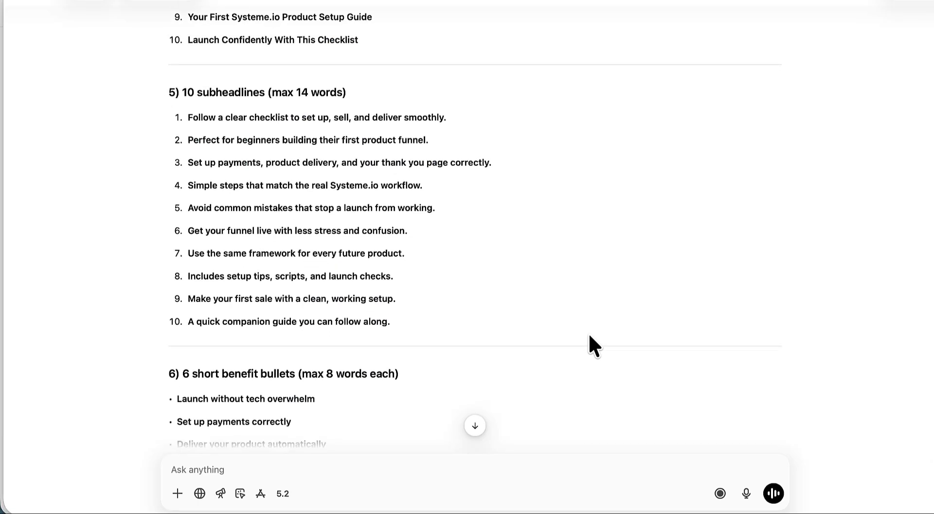
scroll(589, 335, "down", 7)
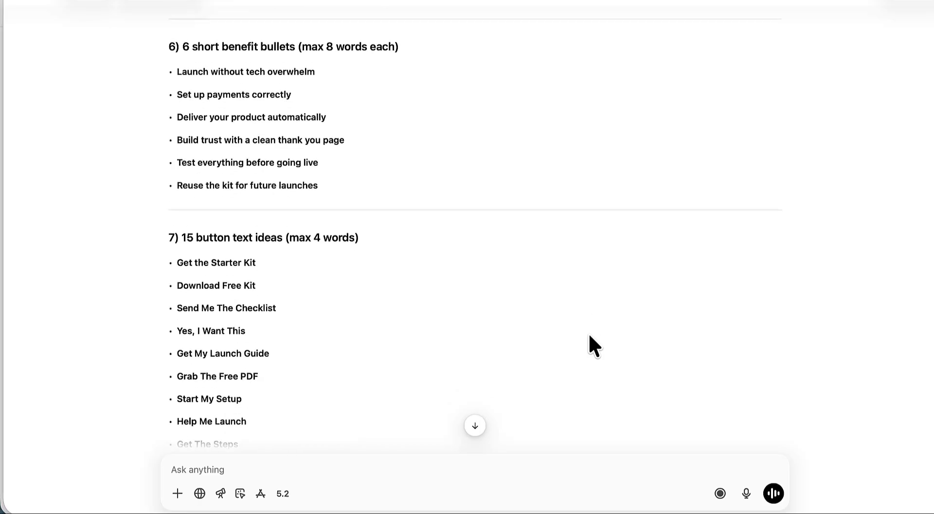
scroll(589, 336, "down", 3)
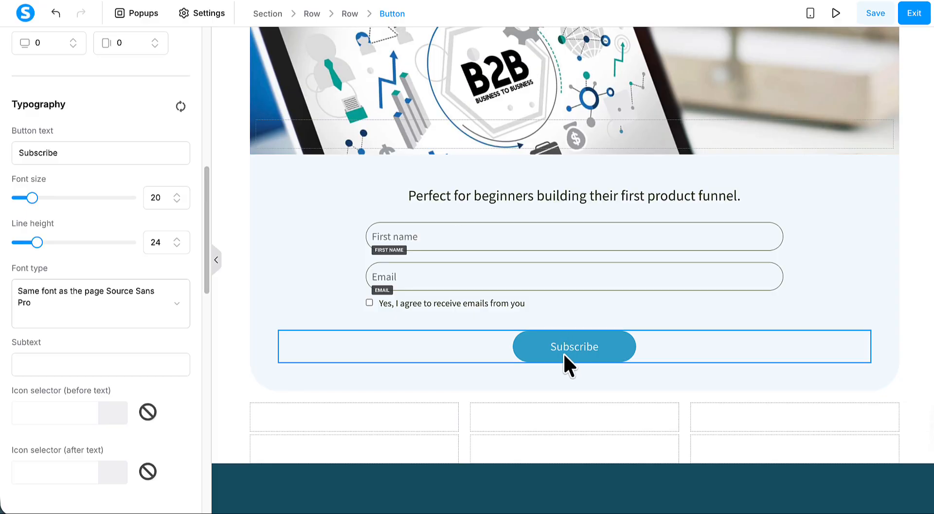
double_click(39, 154)
type("Yes, I Want This")
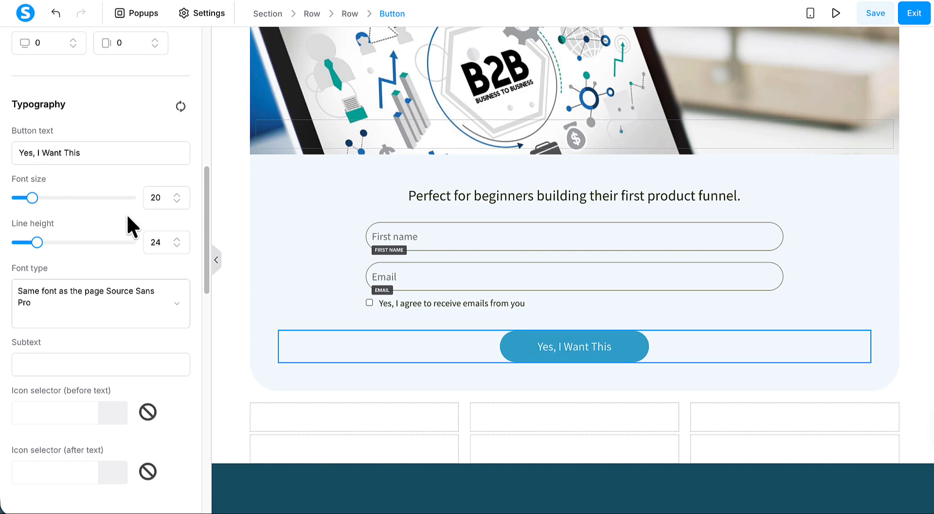
left_click(880, 19)
Delete the first name field from the opt-in form
left_click(928, 209)
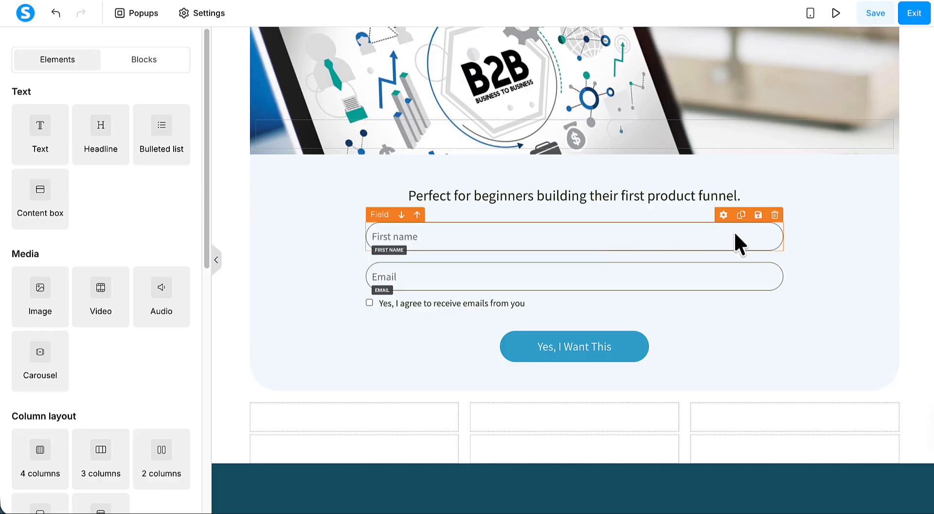
left_click(774, 215)
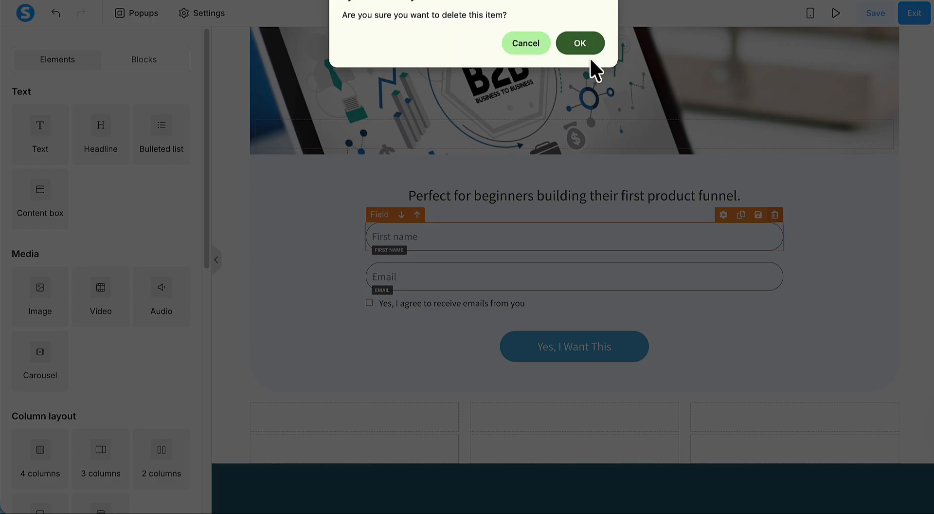
left_click(583, 44)
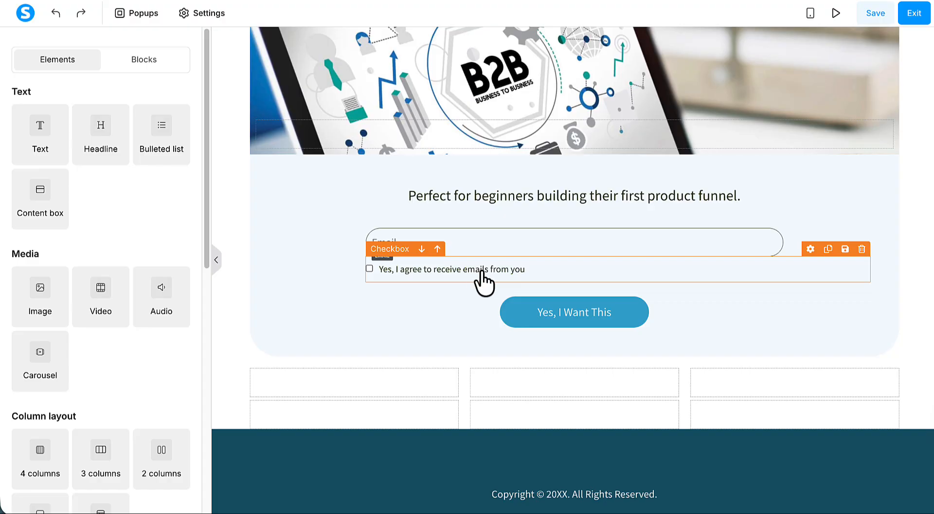
Change the consent checkbox text to "Yes, I agree to receive emails from Page Builder Academy in accordance to the privacy policy"
double_click(517, 269)
left_click(532, 268)
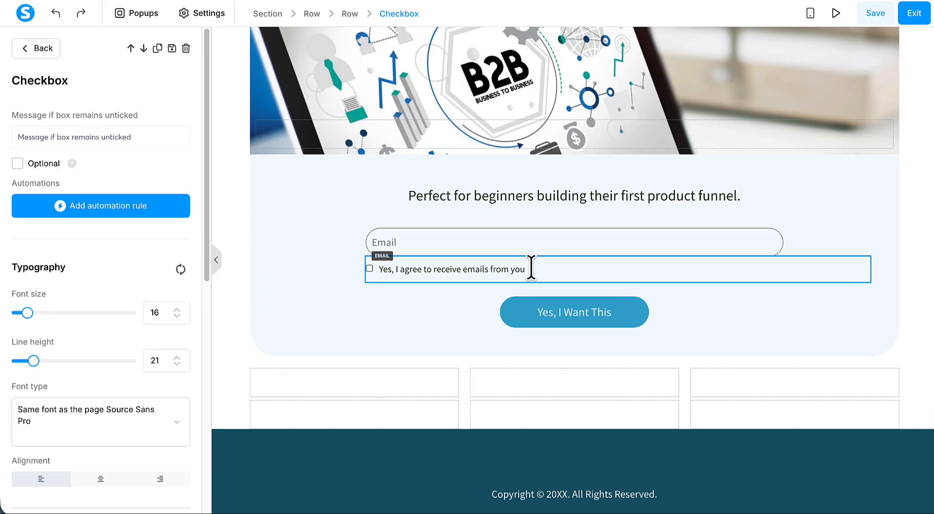
key("BackSpace")
key("BackSpace")
key("BackSpace")
type("Page Builder Academy in accordan")
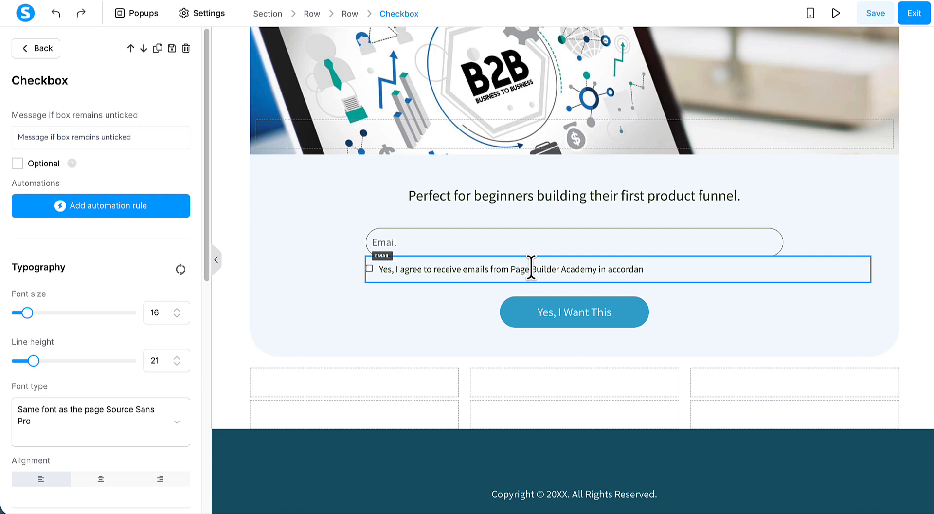
type("ce to the privacy policy")
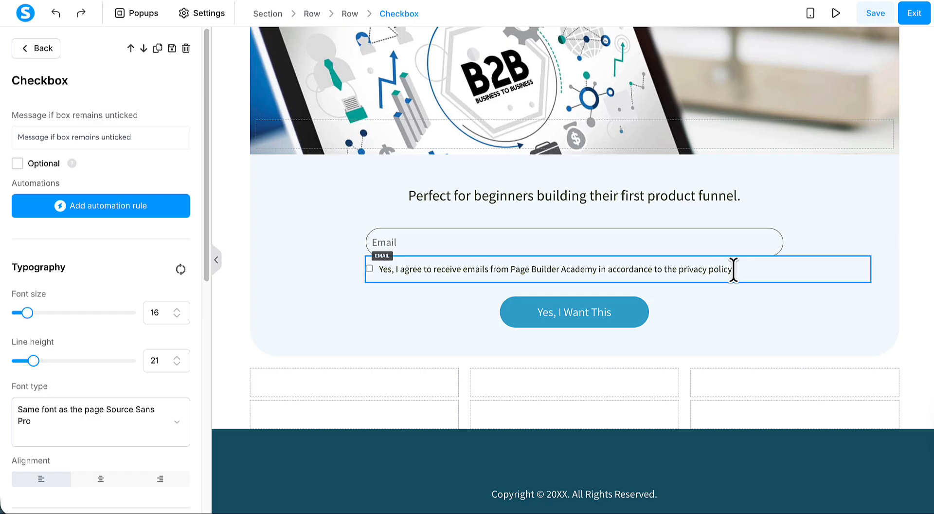
left_click_drag(732, 269, 679, 269)
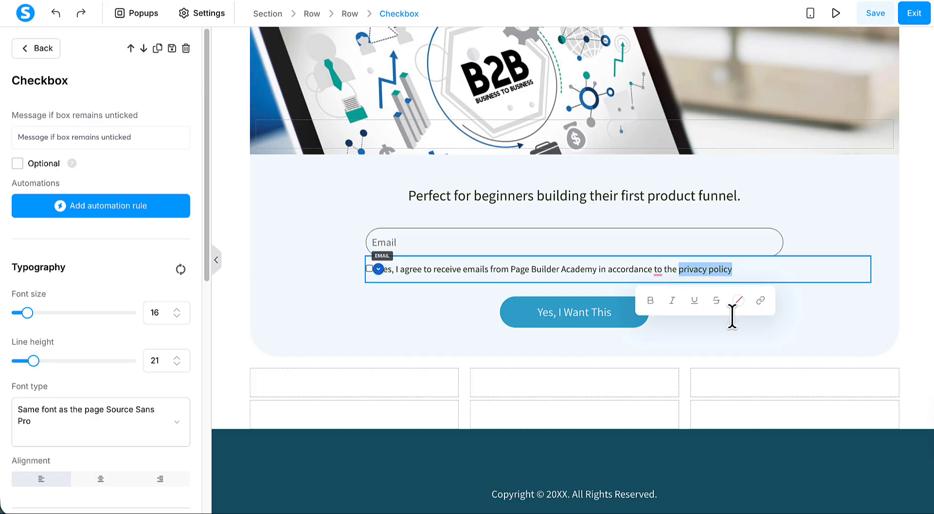
left_click(760, 302)
left_click(671, 370)
type("https")
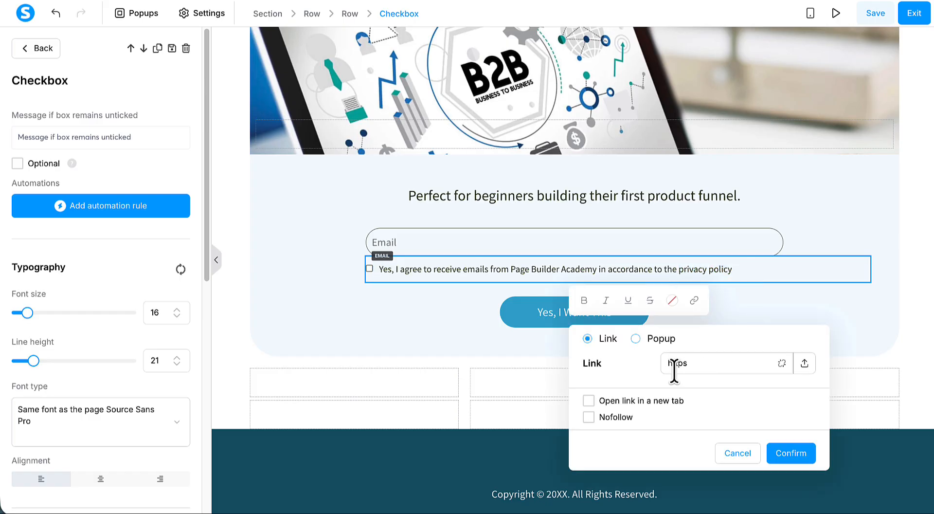
type("://www.pagebuilde")
type("racademy.com/privacy")
type("-poliy")
key("BackSpace")
type("cy")
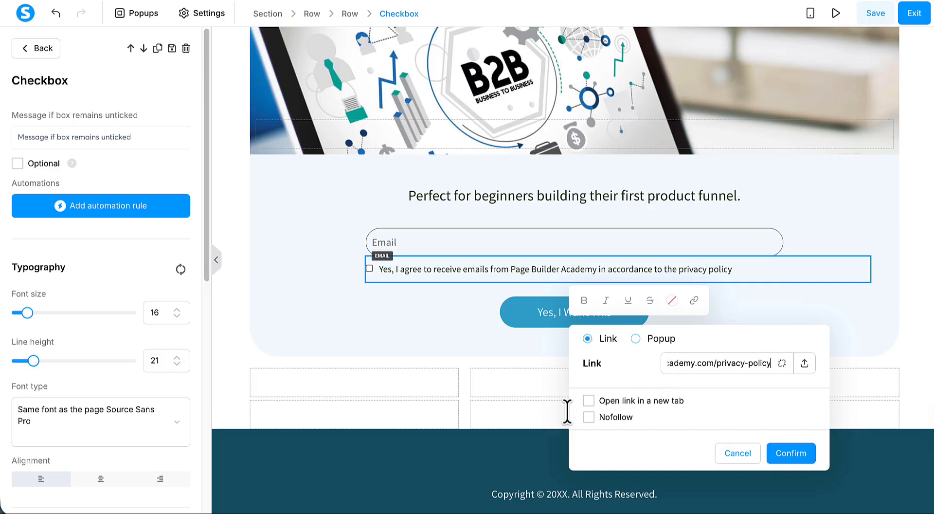
left_click(589, 400)
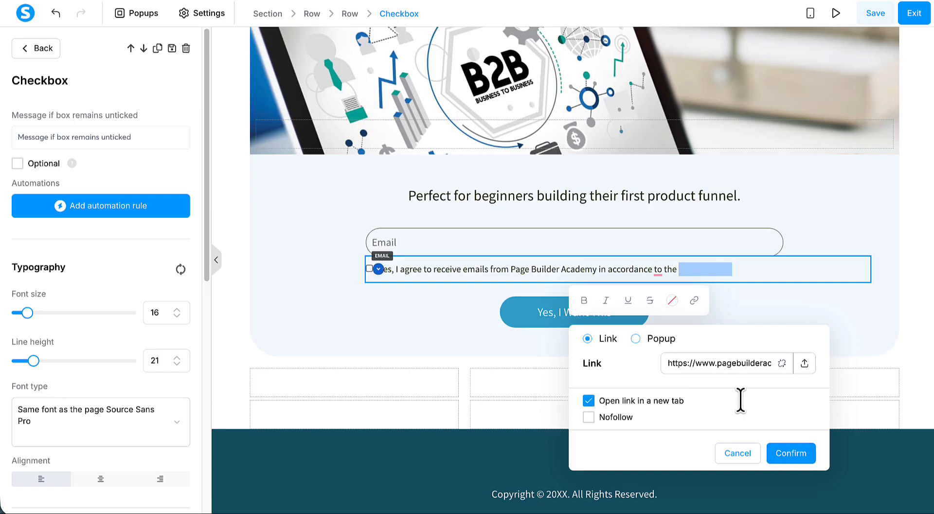
left_click(782, 457)
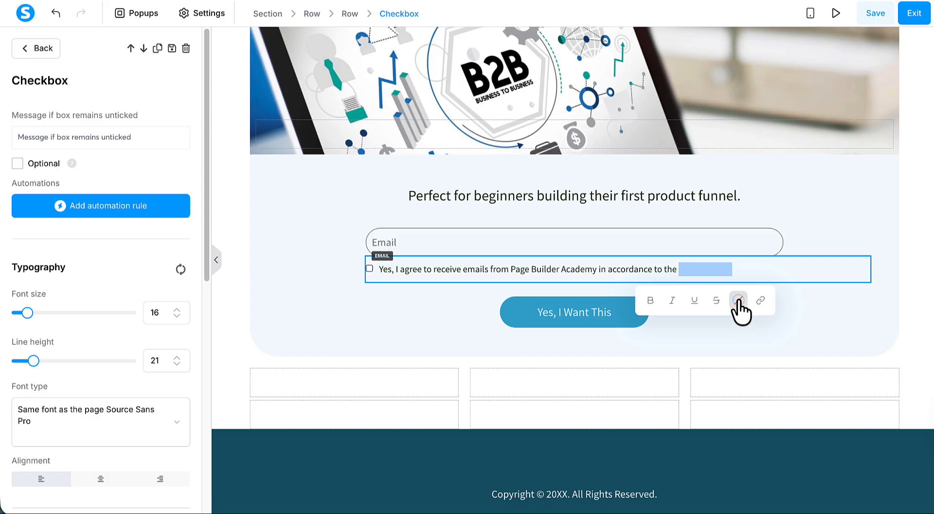
Color the "privacy policy" link text with the saved blue #2974ee
left_click(738, 300)
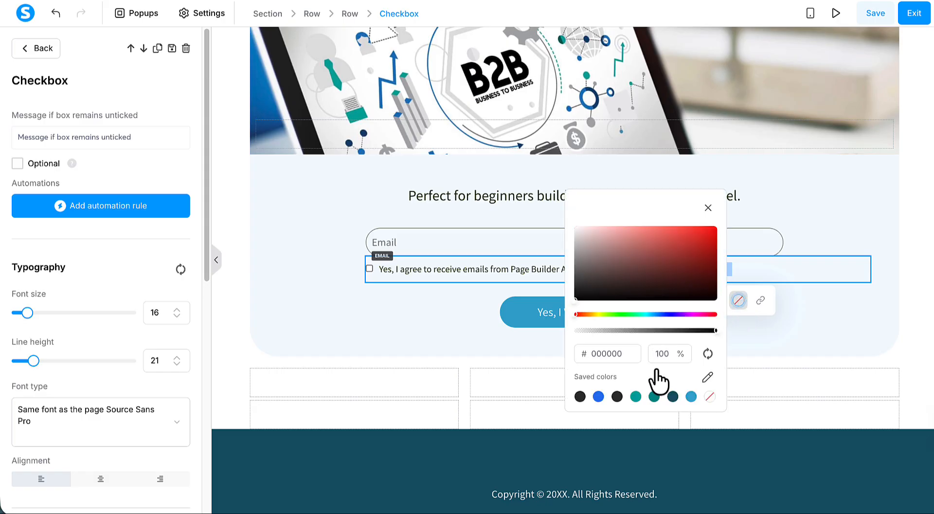
left_click(598, 396)
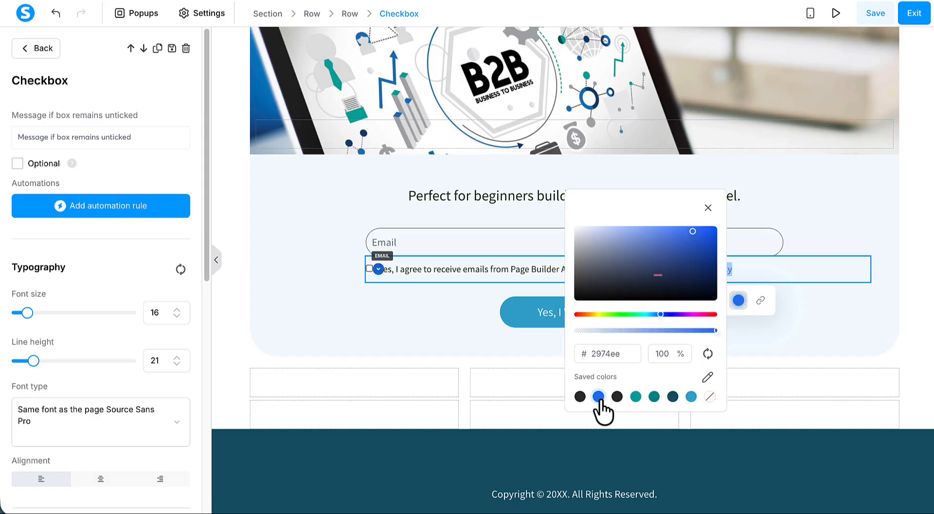
left_click(747, 354)
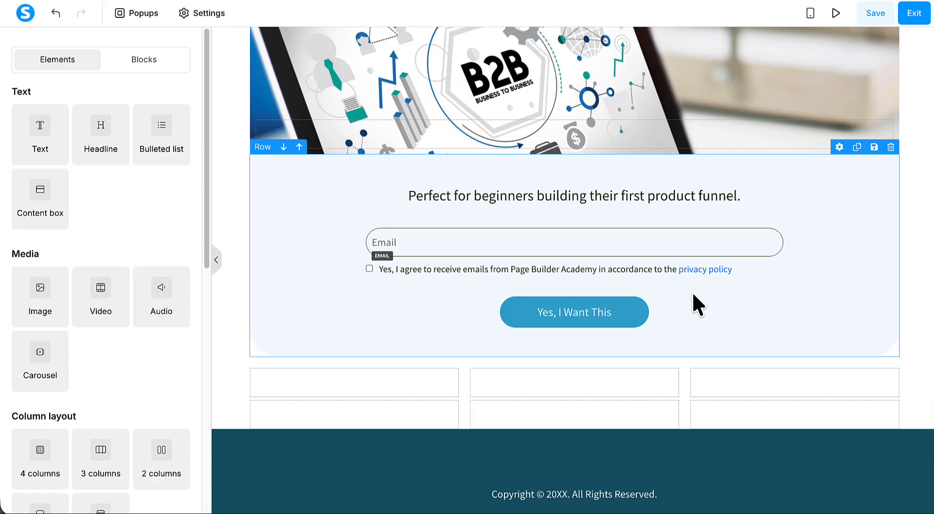
Set the consent checkbox's message for when it remains unticked to "Please make sure to tick the box"
scroll(692, 294, "down", 1)
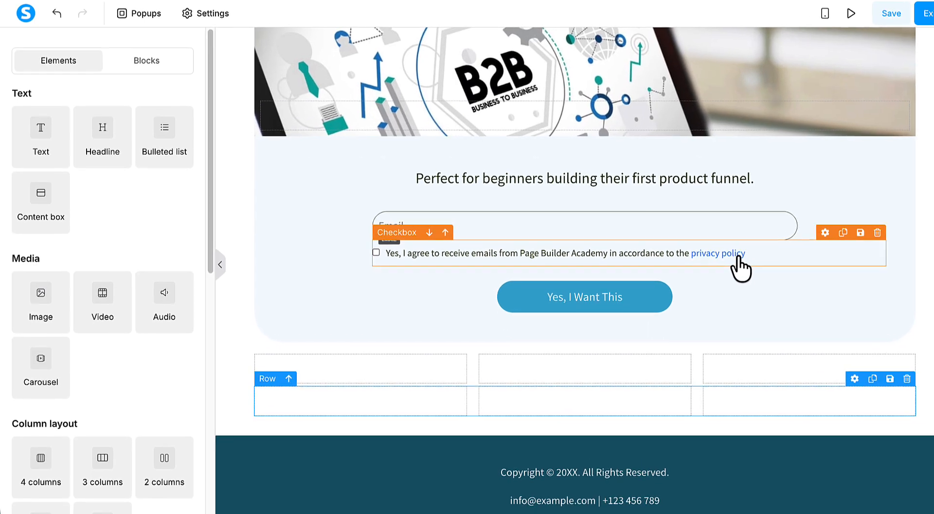
left_click(740, 268)
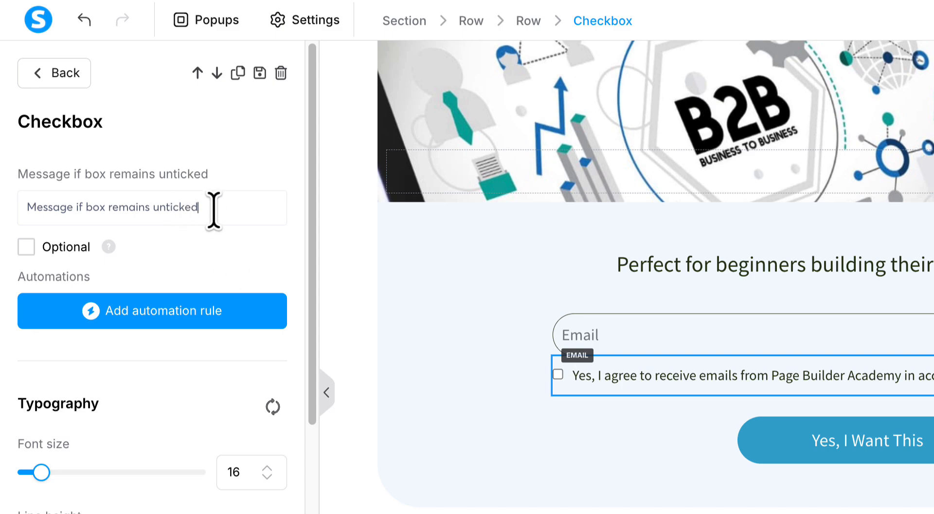
left_click_drag(213, 206, 25, 203)
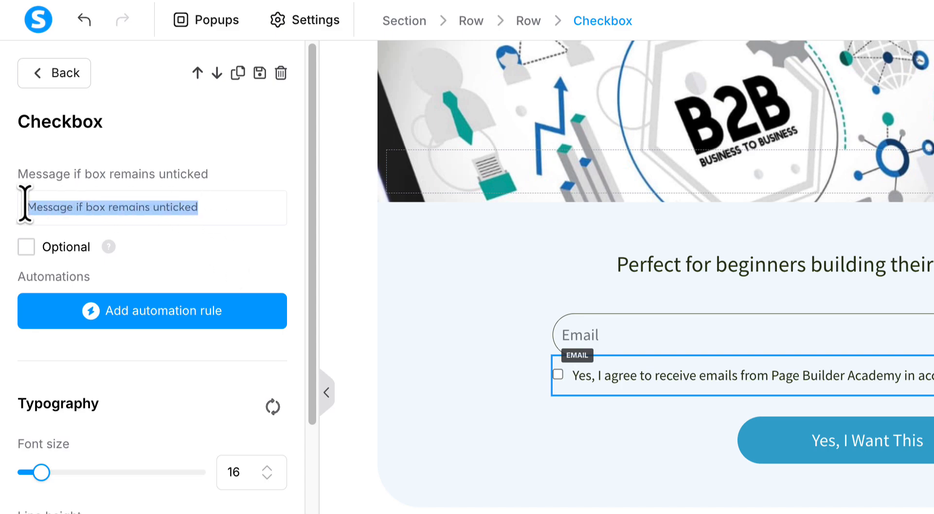
type("Please")
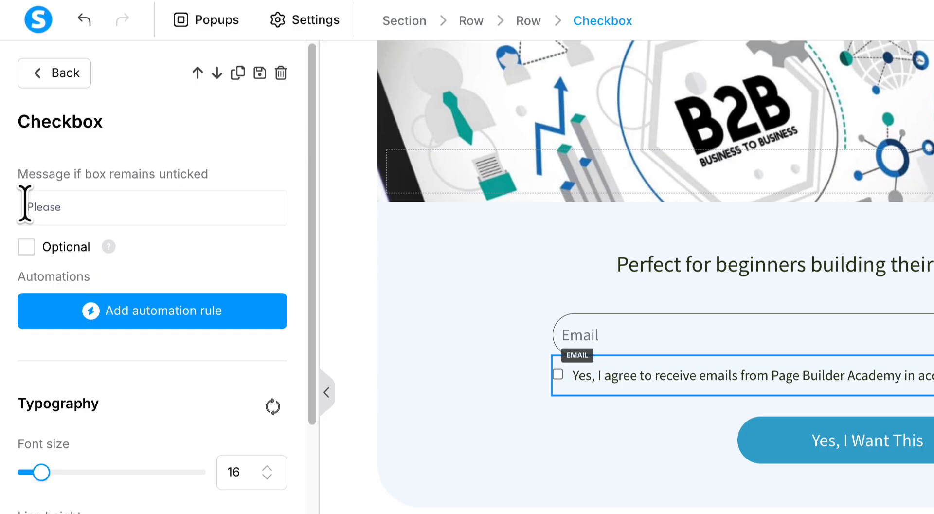
type(" make sure to click")
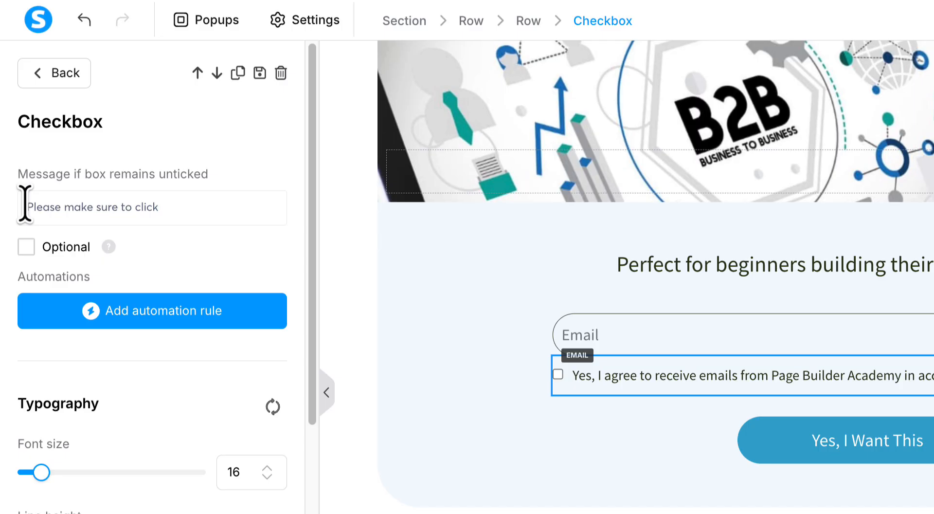
key("BackSpace")
key("BackSpace")
key("BackSpace")
key("BackSpace")
key("BackSpace")
type("tick the box")
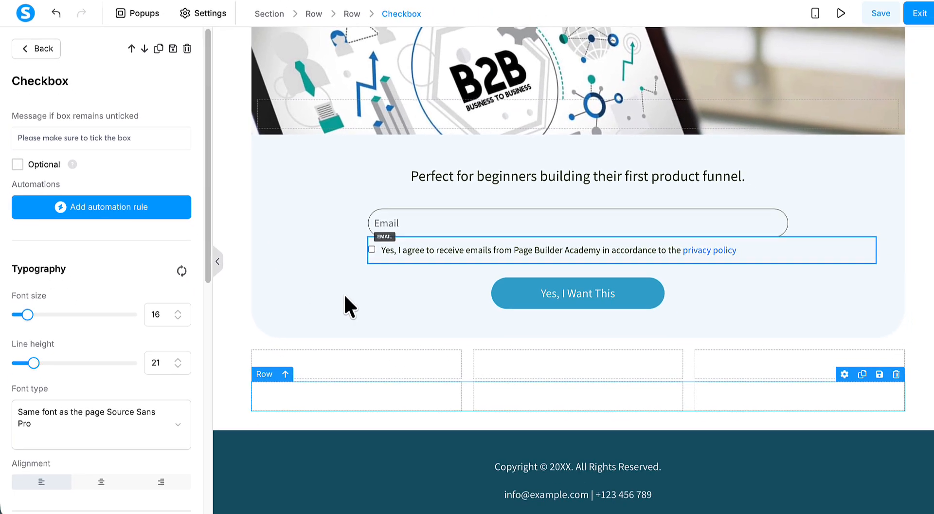
Widen the "Yes, I Want This" button by setting its horizontal padding to 85
left_click(446, 380)
left_click(618, 336)
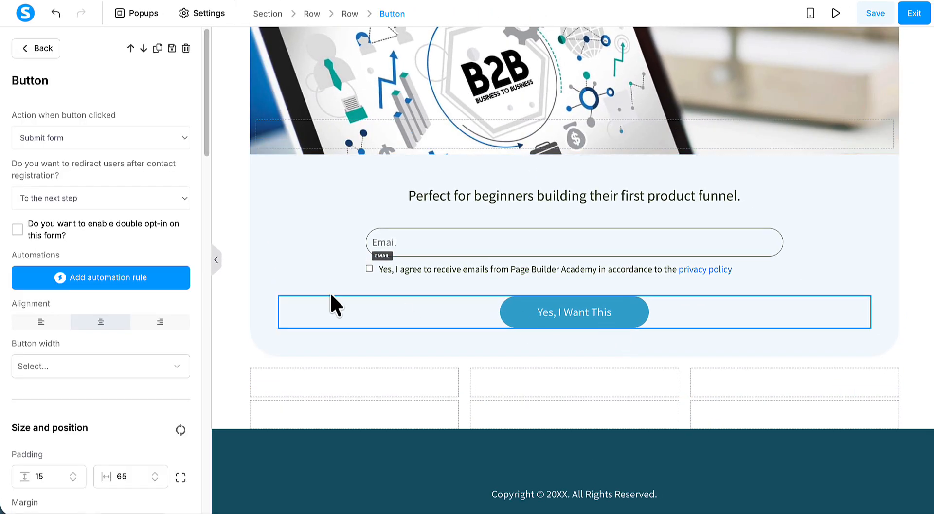
scroll(169, 241, "down", 5)
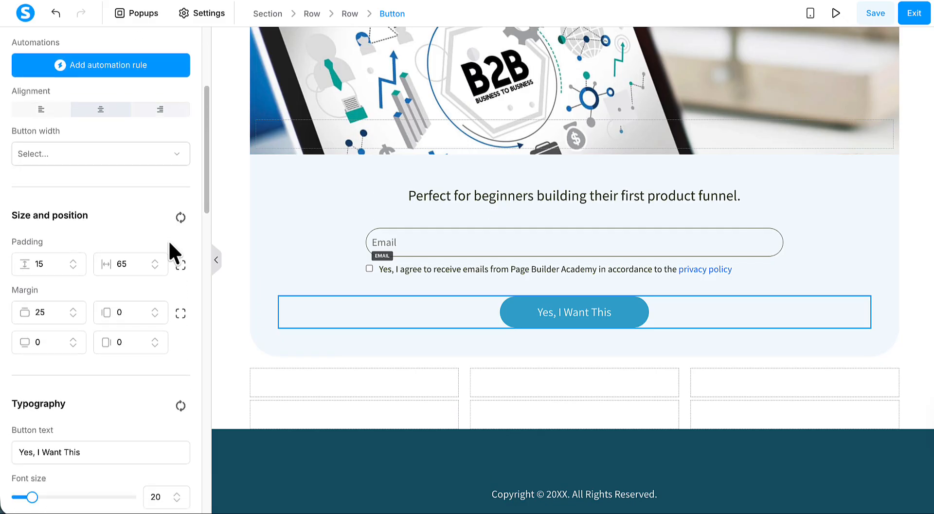
scroll(169, 240, "down", 2)
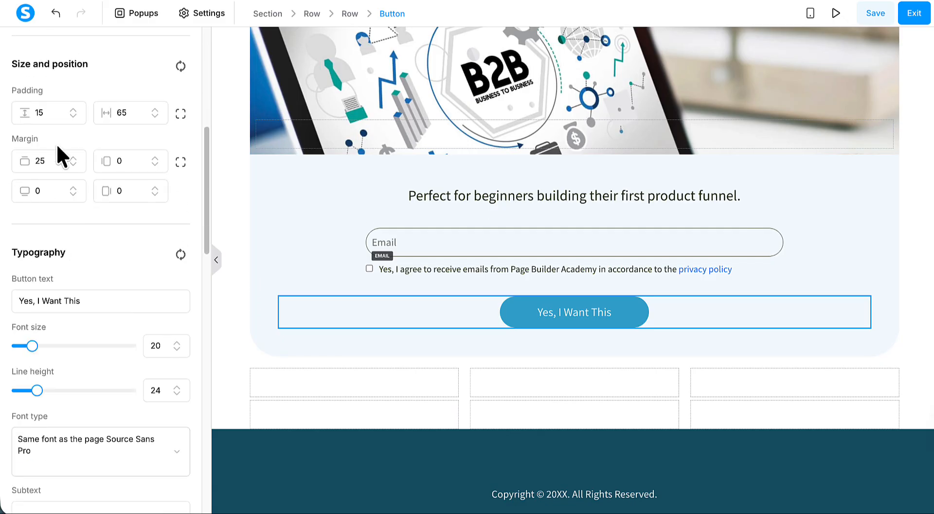
left_click(154, 110)
left_click(155, 110)
left_click(155, 110)
left_click(155, 110)
left_click(154, 110)
left_click(155, 110)
left_click(154, 110)
left_click(155, 110)
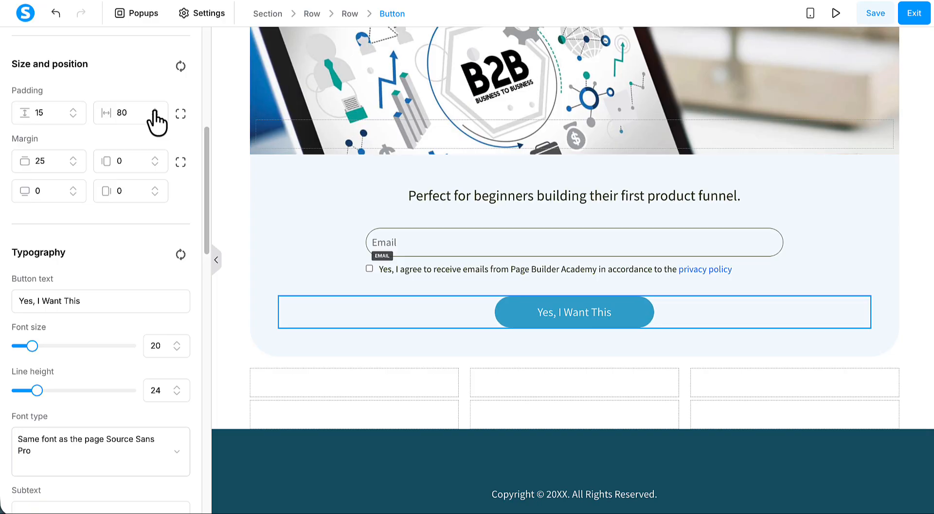
left_click(155, 109)
left_click(154, 110)
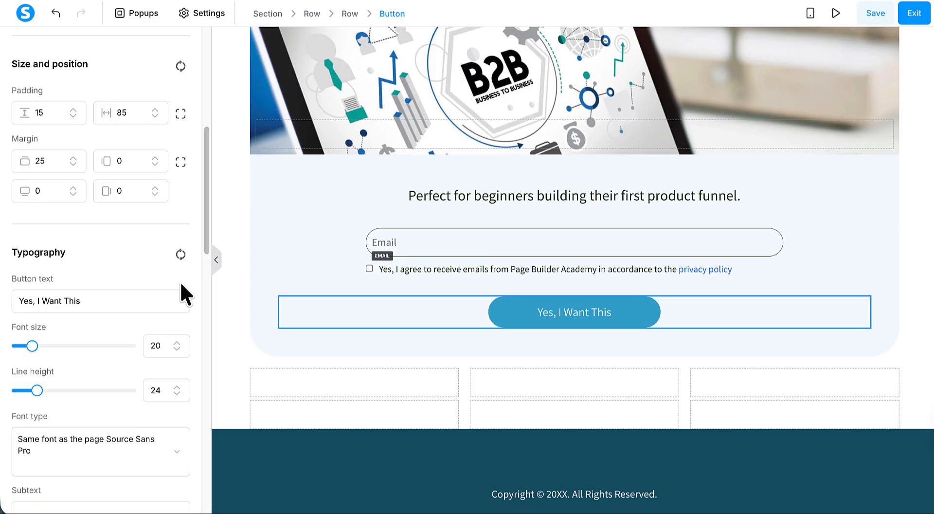
Save the page and preview the opt-in page from its headline down to the footer
left_click(876, 14)
left_click(835, 15)
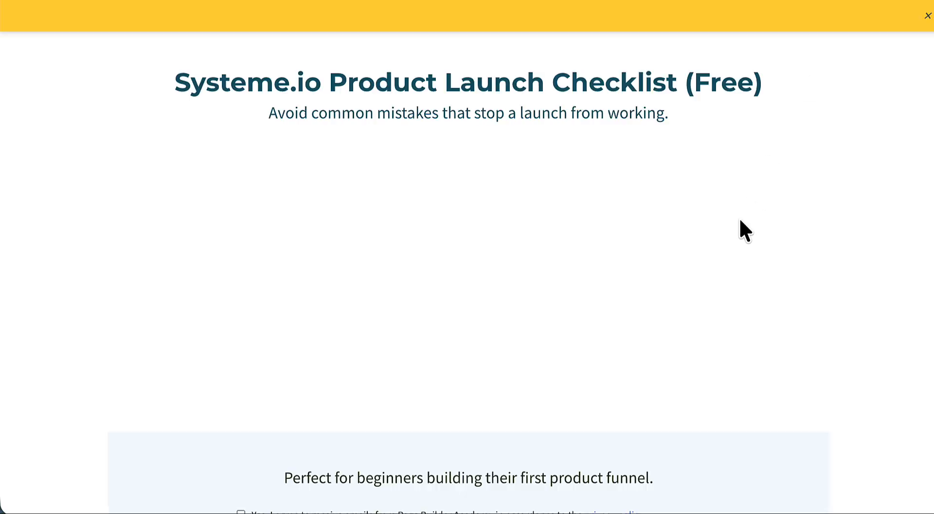
scroll(739, 217, "down", 1)
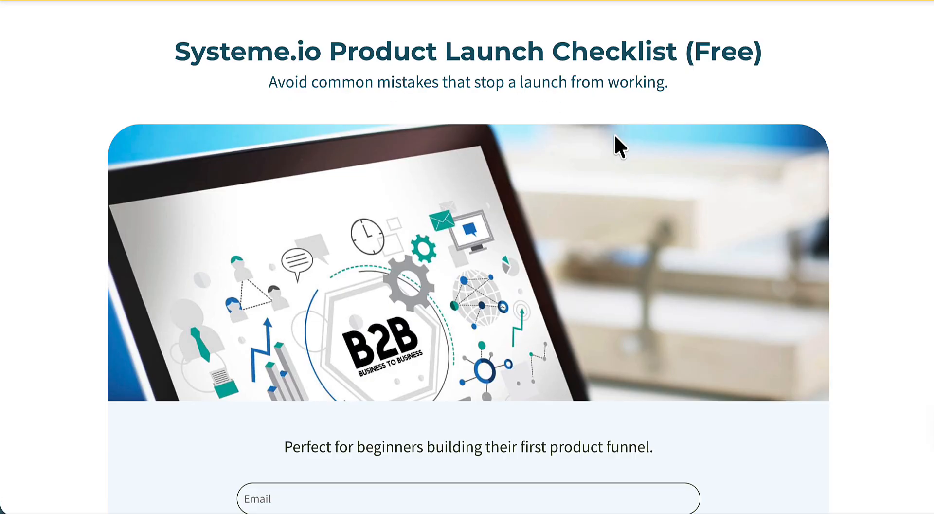
scroll(614, 141, "down", 3)
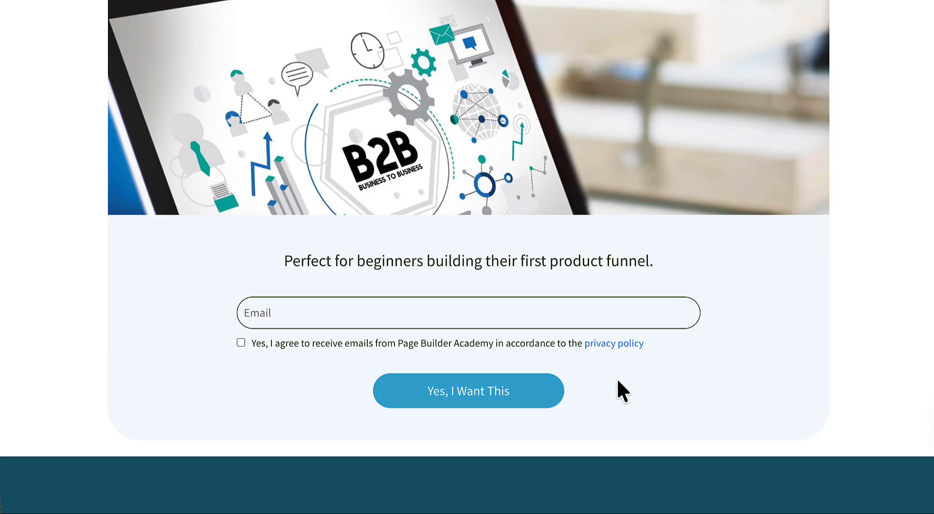
scroll(644, 420, "down", 1)
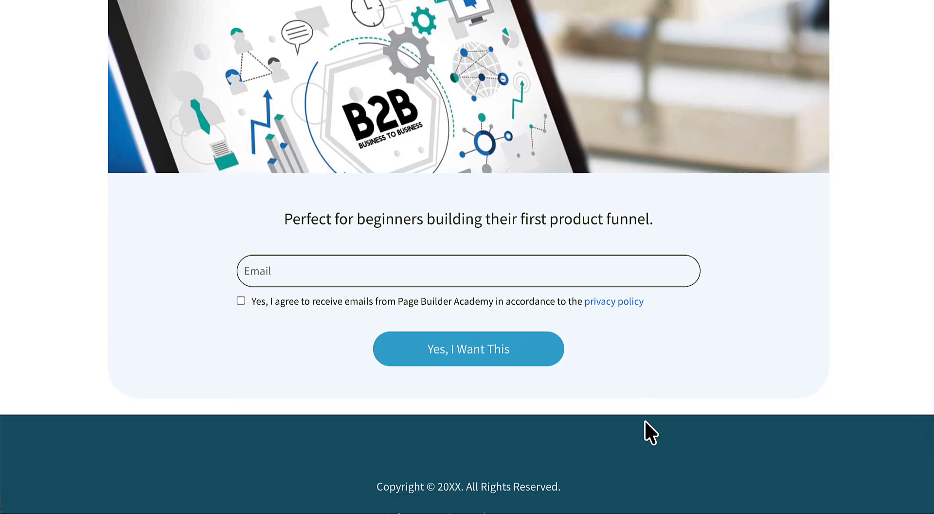
scroll(644, 419, "down", 1)
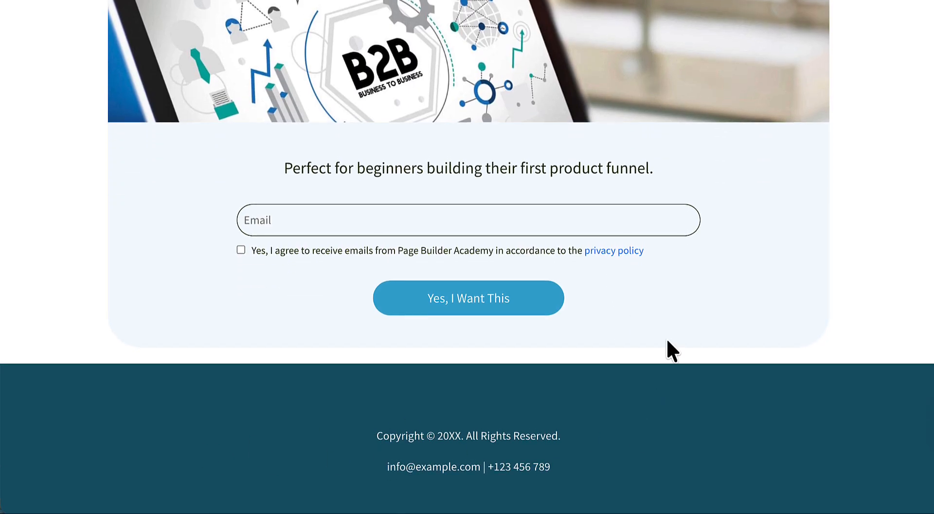
scroll(687, 306, "up", 7)
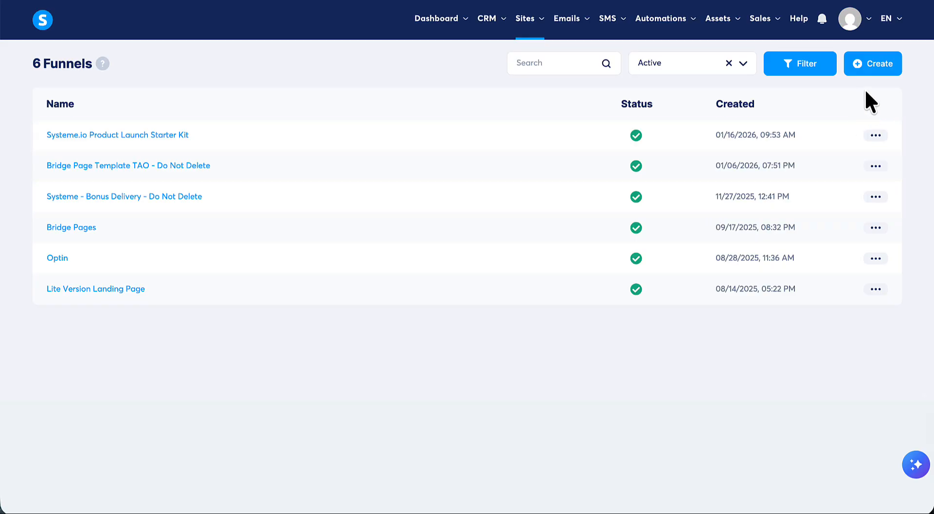
Start a new funnel with the goal "Build an audience" and name it "test"
left_click(870, 65)
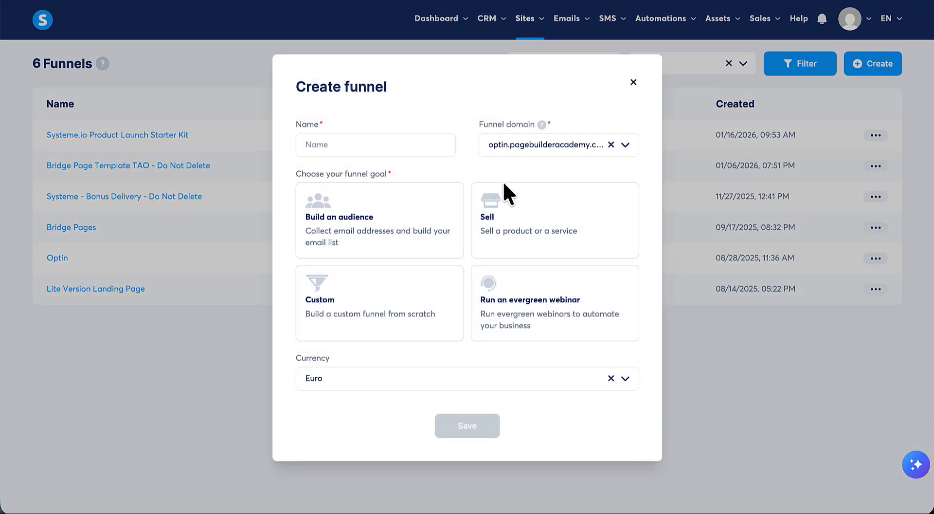
left_click(344, 233)
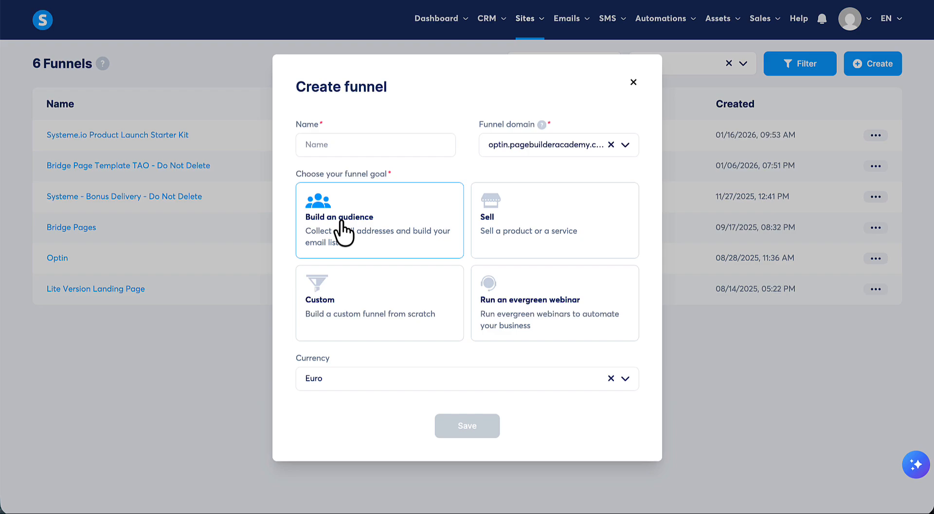
left_click(339, 146)
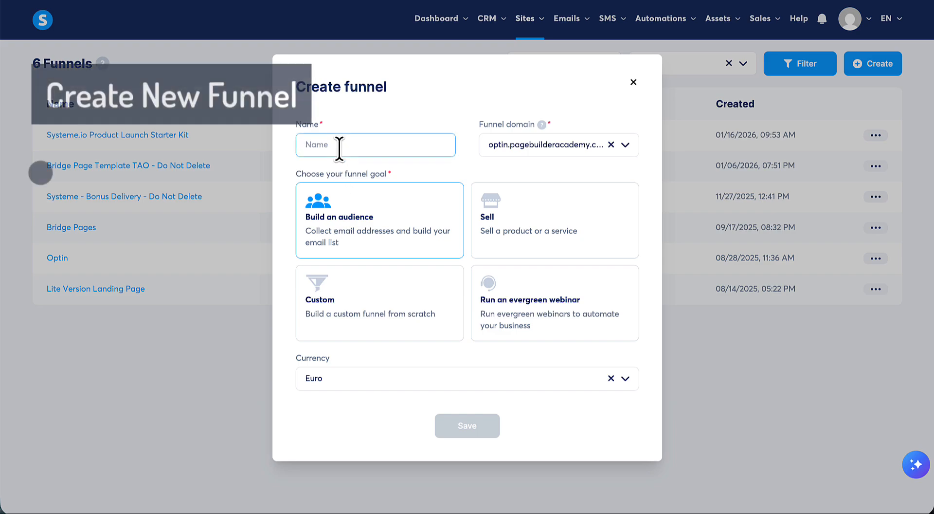
type("test")
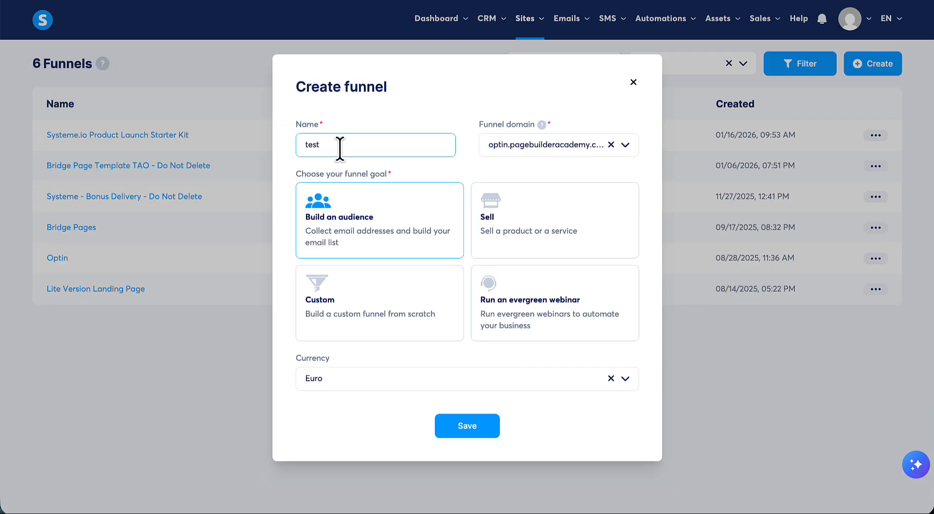
Set the new funnel's currency to U.S. Dollar and save the funnel
left_click(410, 378)
key("BackSpace")
key("BackSpace")
key("BackSpace")
key("BackSpace")
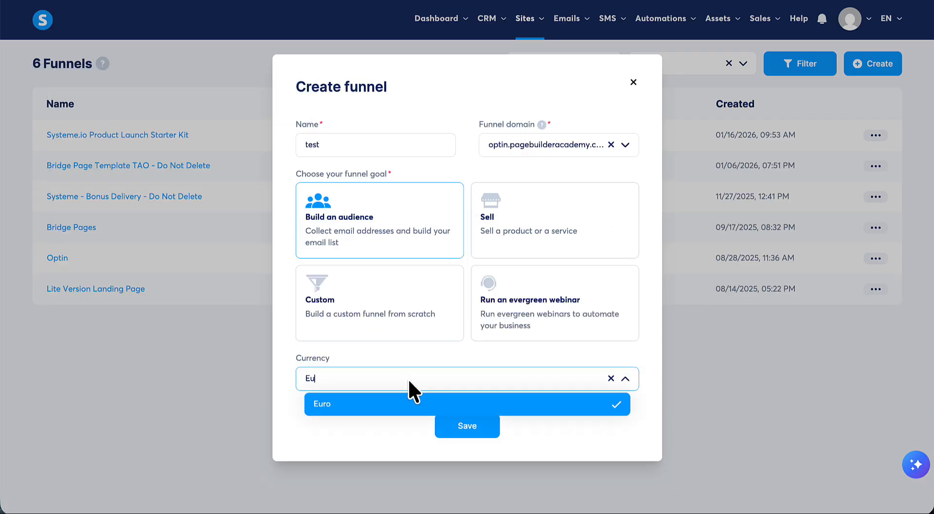
type("U.s")
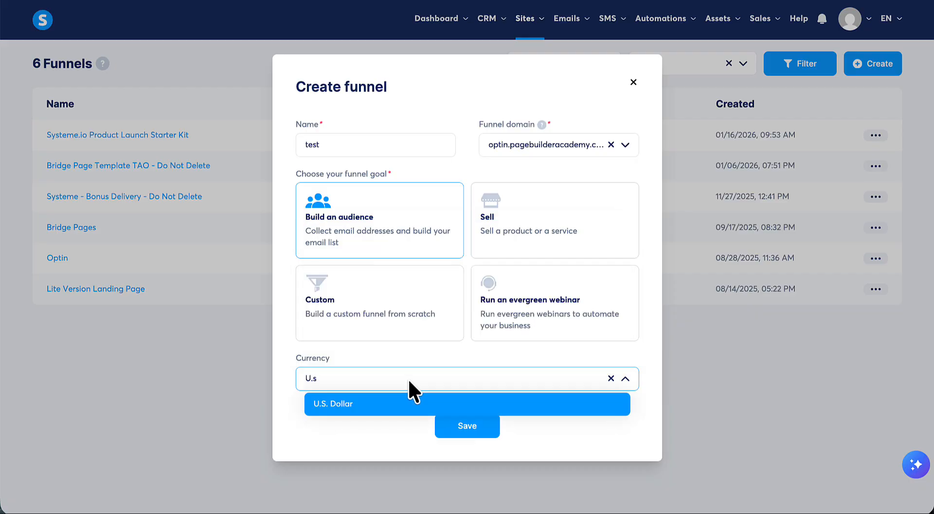
left_click(376, 408)
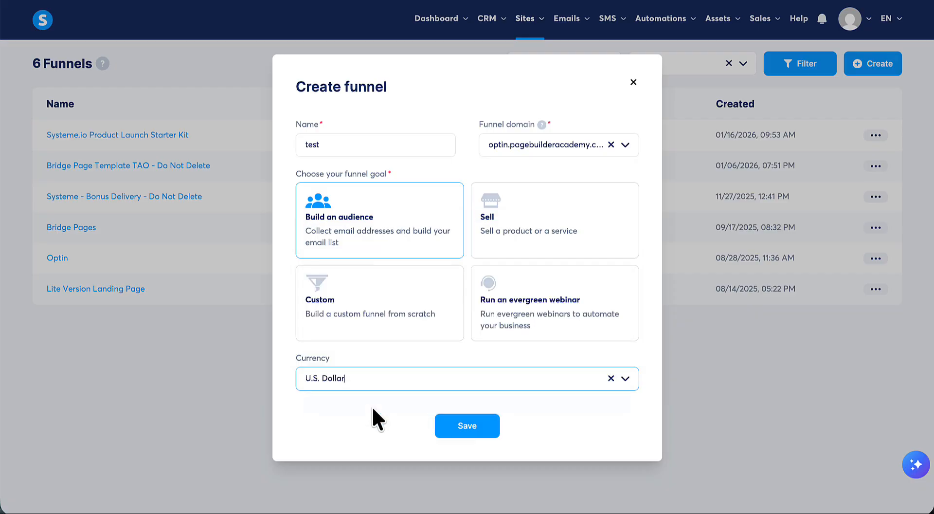
left_click(442, 430)
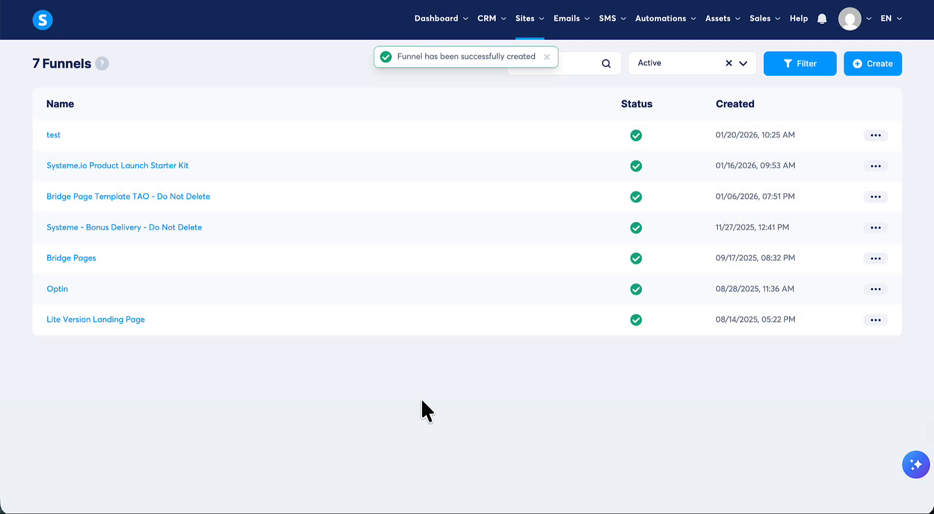
Open the "test" funnel's opt-in page step and show 30 templates per page
left_click(54, 136)
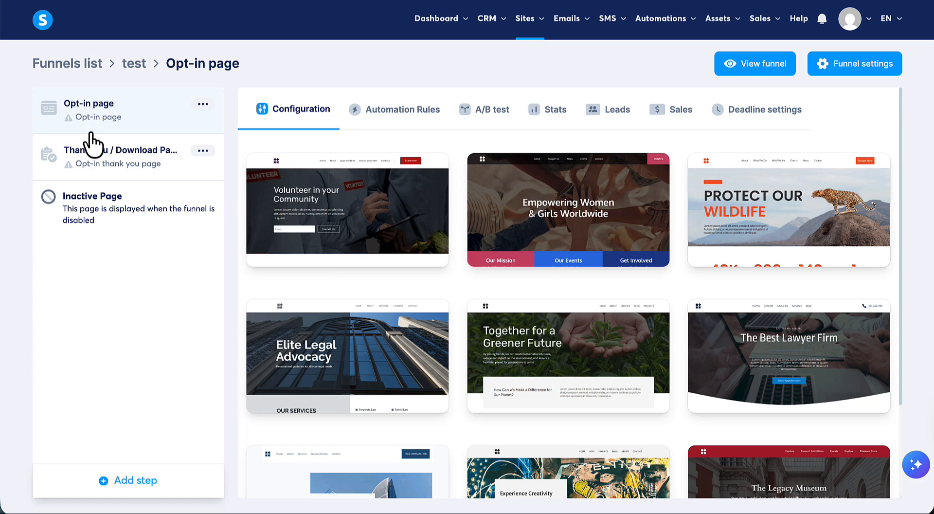
mouse_move(424, 165)
left_click_drag(900, 113, 894, 246)
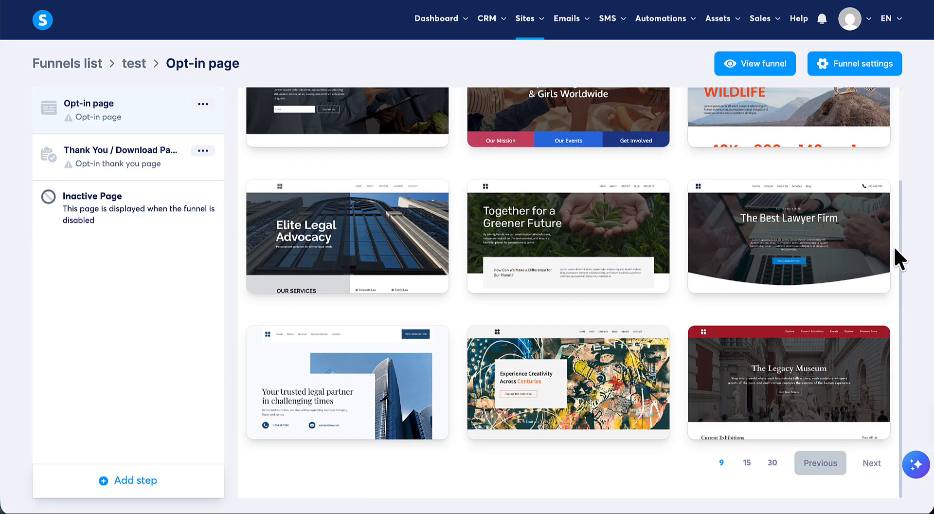
left_click(772, 466)
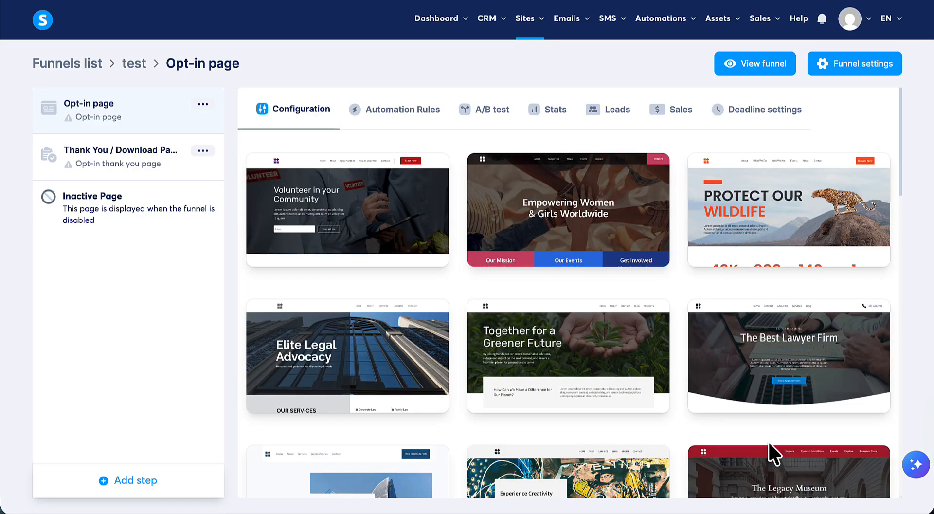
Browse the opt-in page templates one page after another through to the last page
scroll(773, 455, "down", 20)
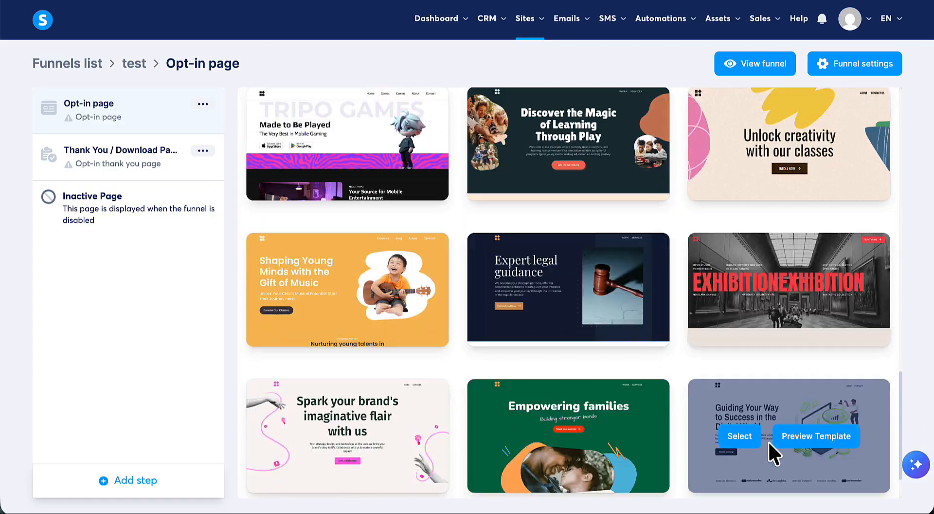
scroll(769, 441, "down", 2)
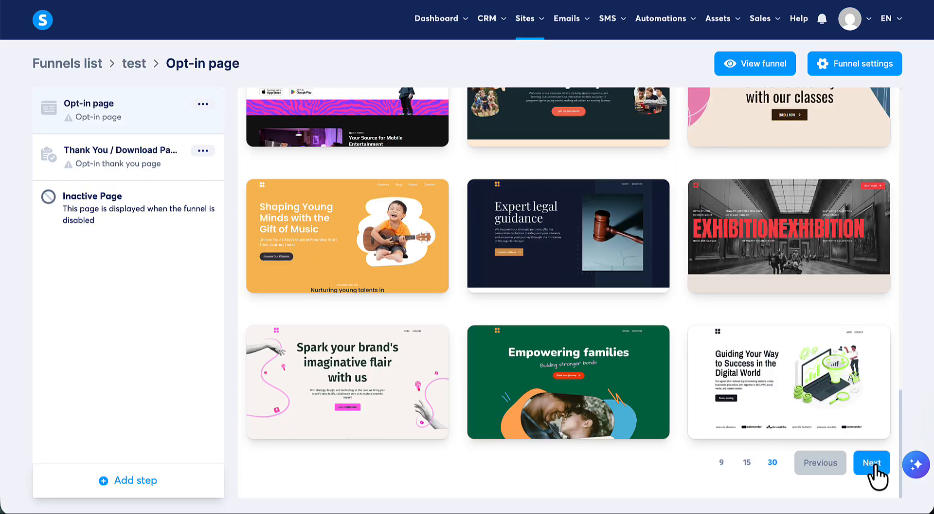
left_click(872, 463)
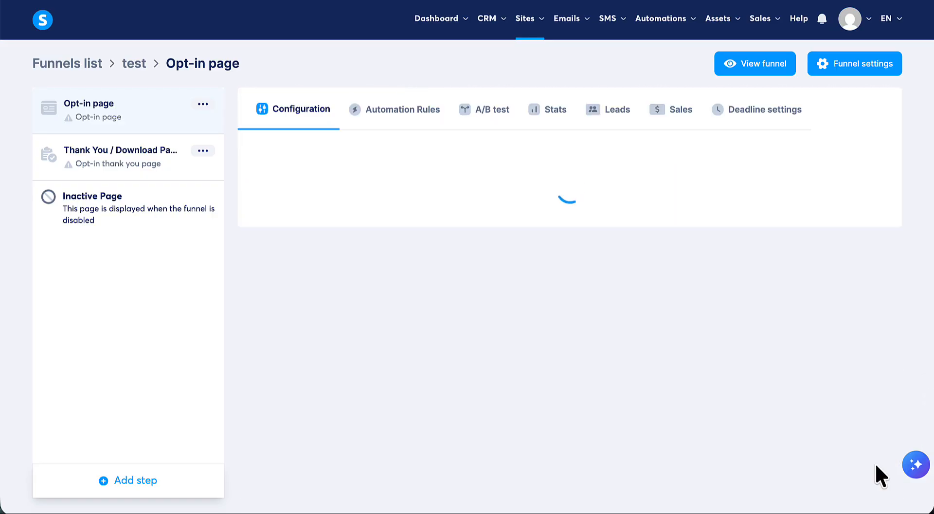
scroll(875, 472, "down", 10)
scroll(879, 474, "down", 5)
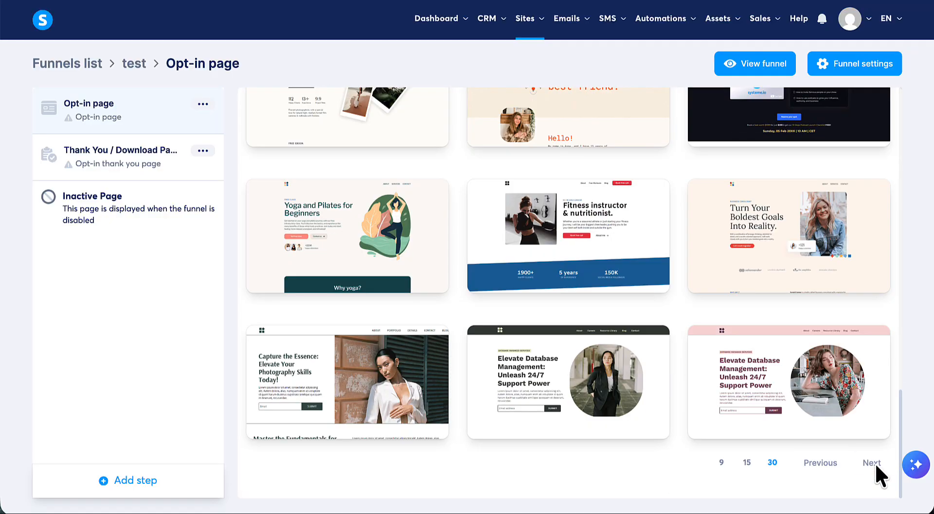
left_click(875, 463)
scroll(876, 464, "down", 5)
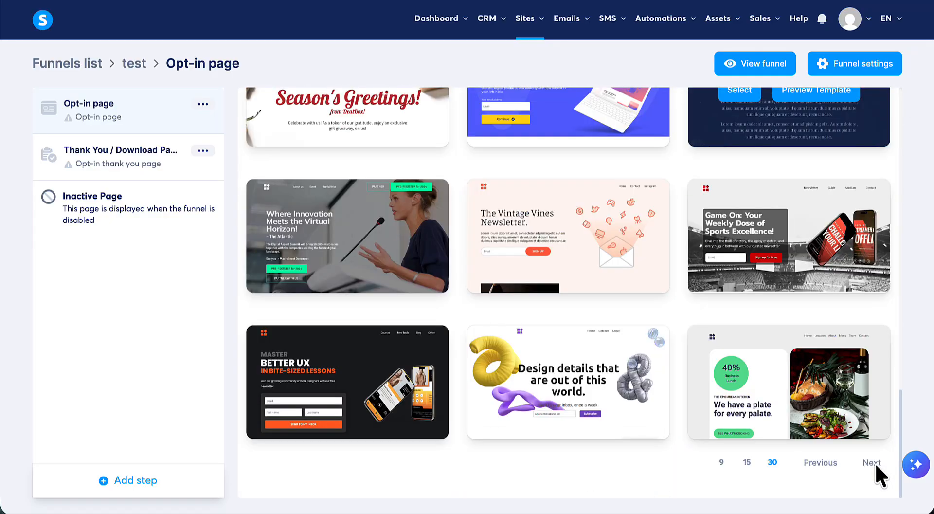
left_click(875, 464)
scroll(876, 465, "down", 5)
left_click(875, 464)
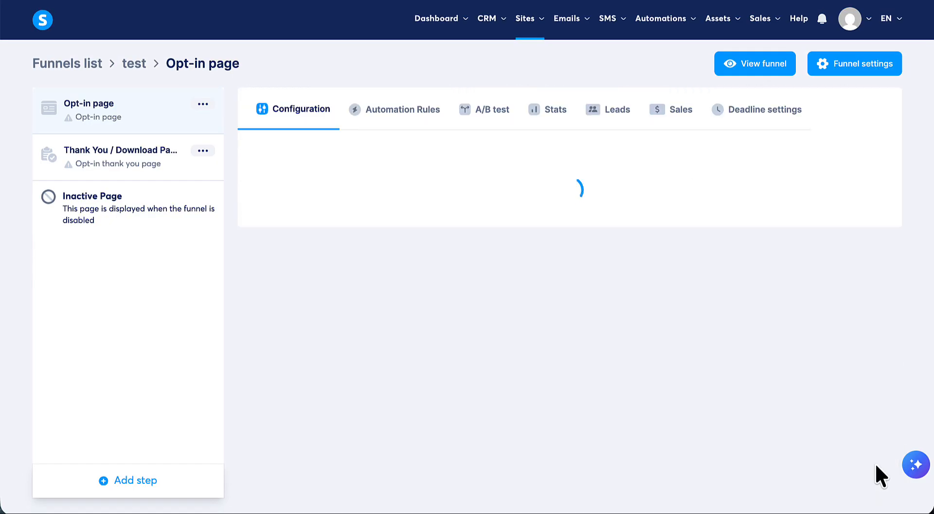
scroll(874, 463, "down", 10)
left_click(874, 463)
scroll(875, 463, "down", 10)
left_click(874, 463)
scroll(874, 464, "down", 10)
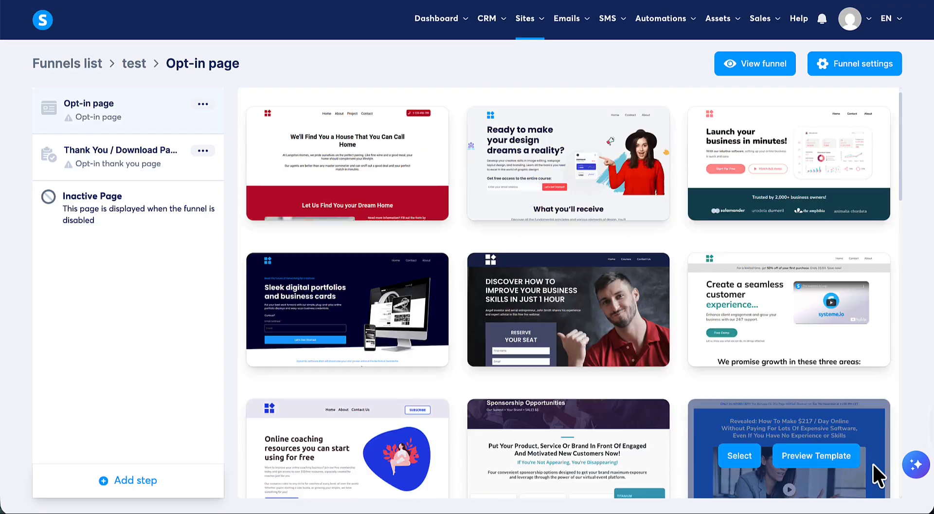
left_click(874, 463)
scroll(873, 465, "down", 10)
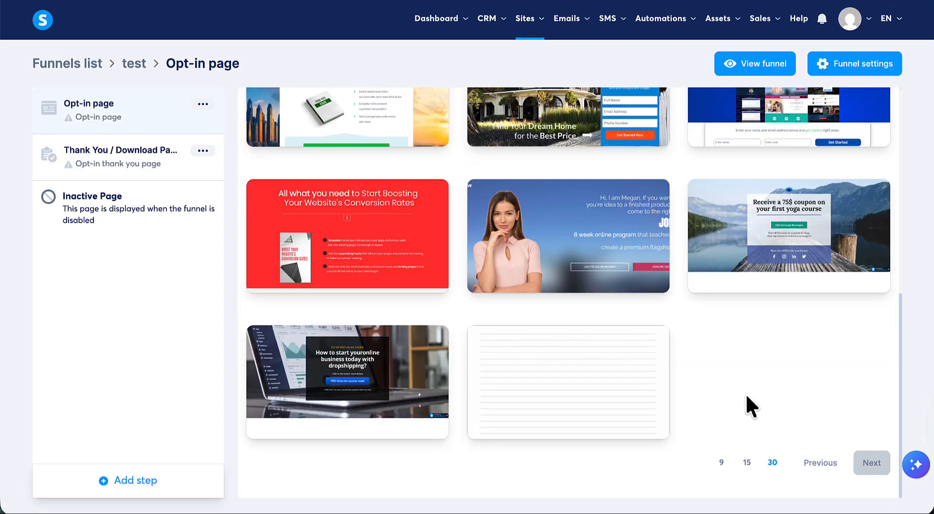
Preview the blank template on the last page of templates and select it for the opt-in page
mouse_move(602, 383)
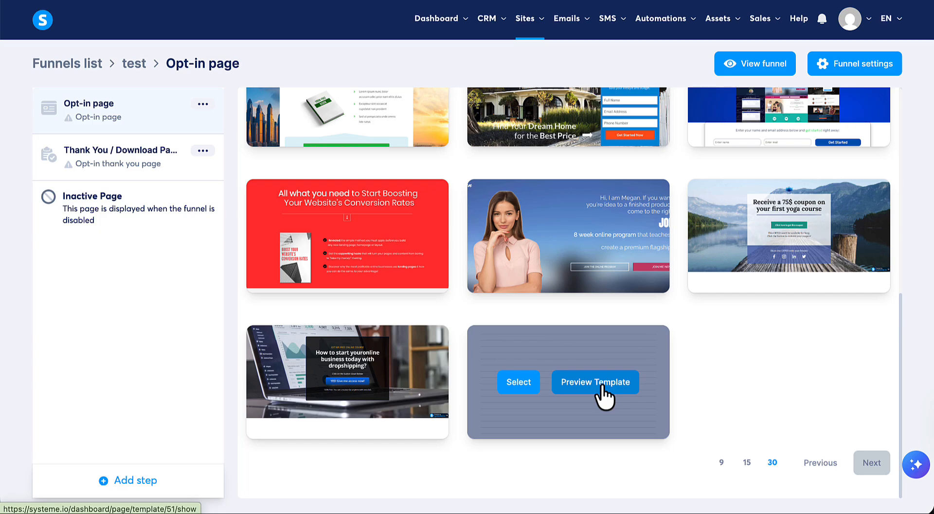
left_click(602, 392)
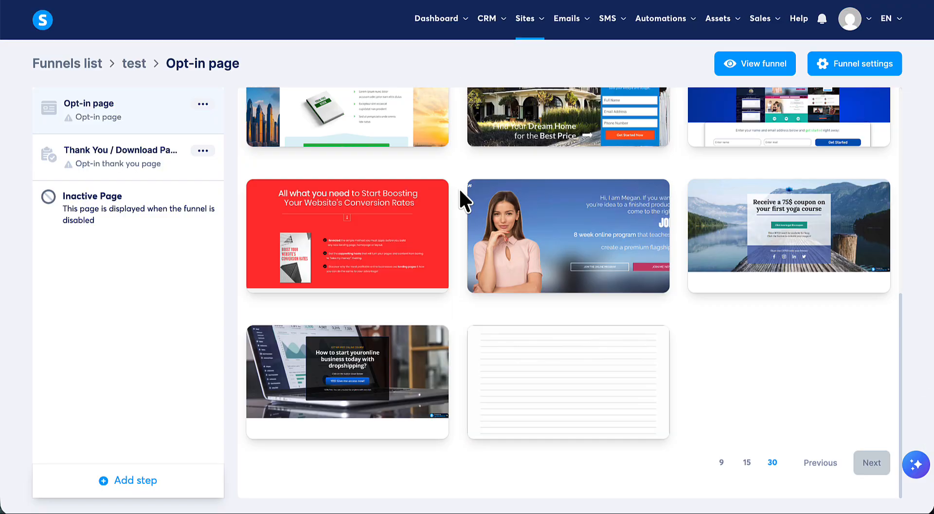
left_click(516, 389)
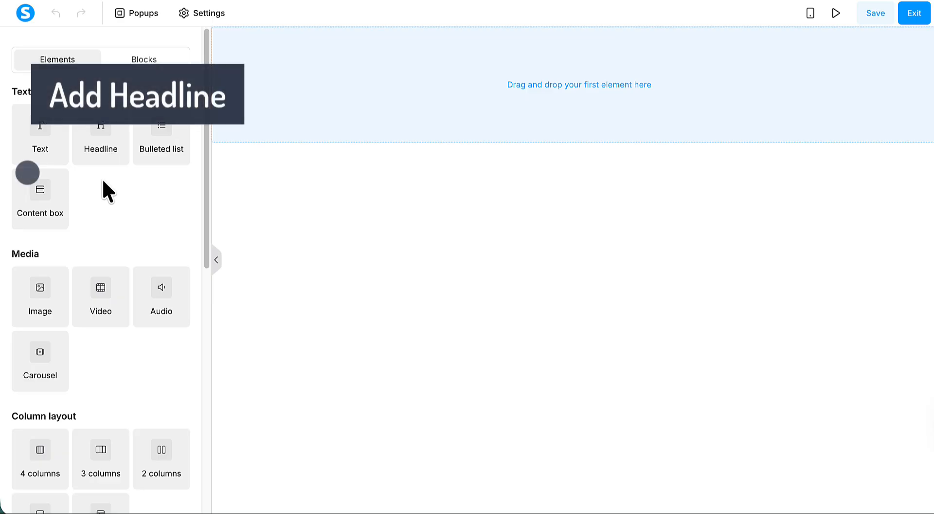
Add a headline to the blank page with a text paragraph beneath it
left_click_drag(98, 150, 596, 95)
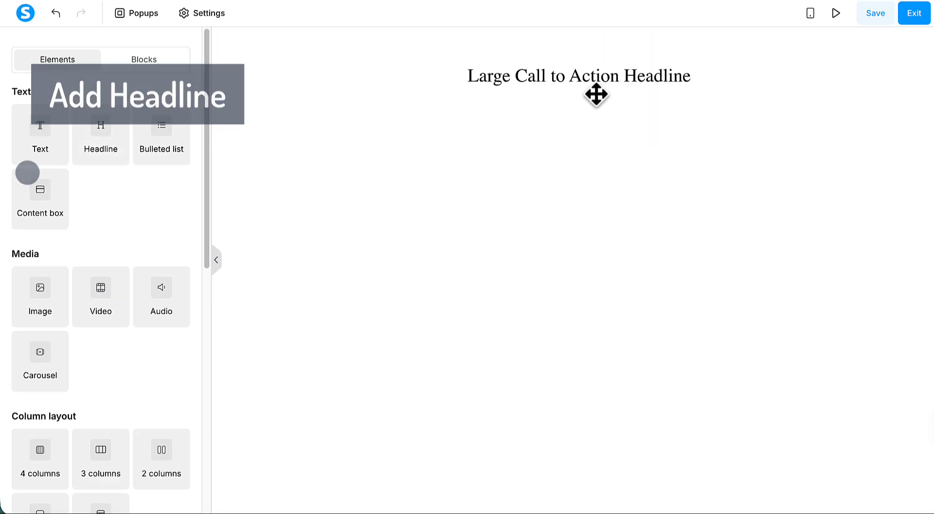
left_click_drag(41, 140, 614, 86)
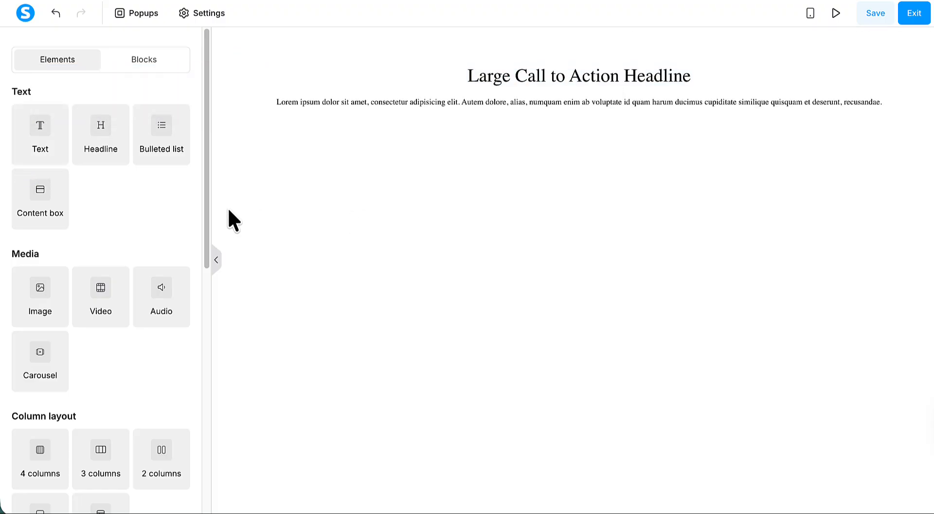
Add a new section below the text and fill it with a form input and a button underneath
scroll(89, 201, "down", 5)
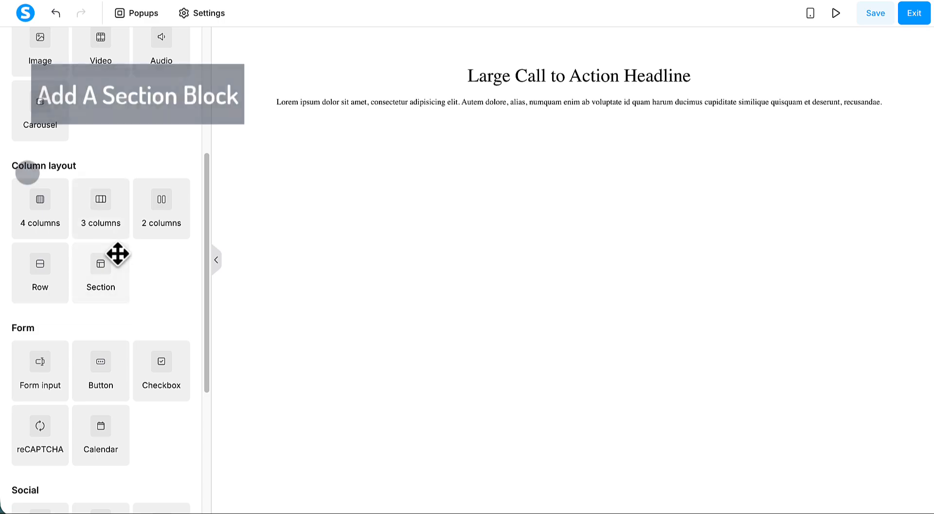
left_click_drag(104, 258, 610, 137)
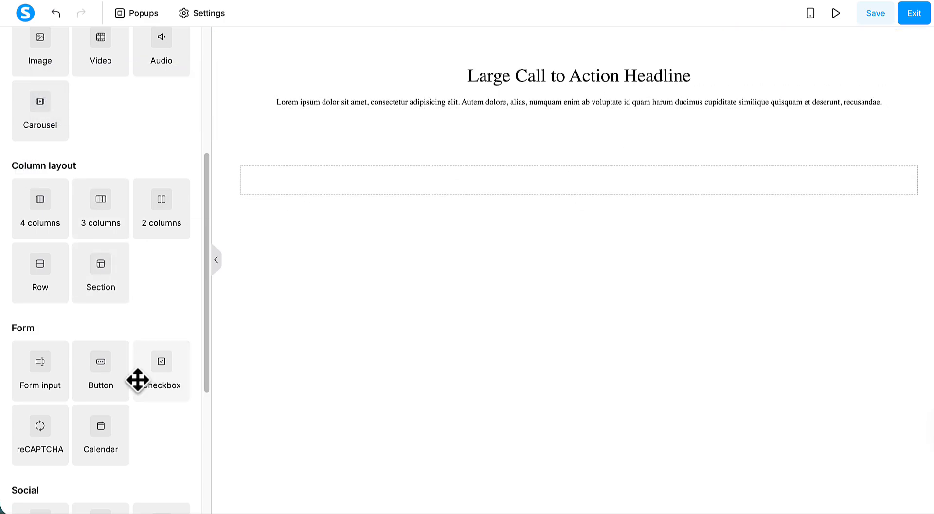
scroll(138, 380, "down", 5)
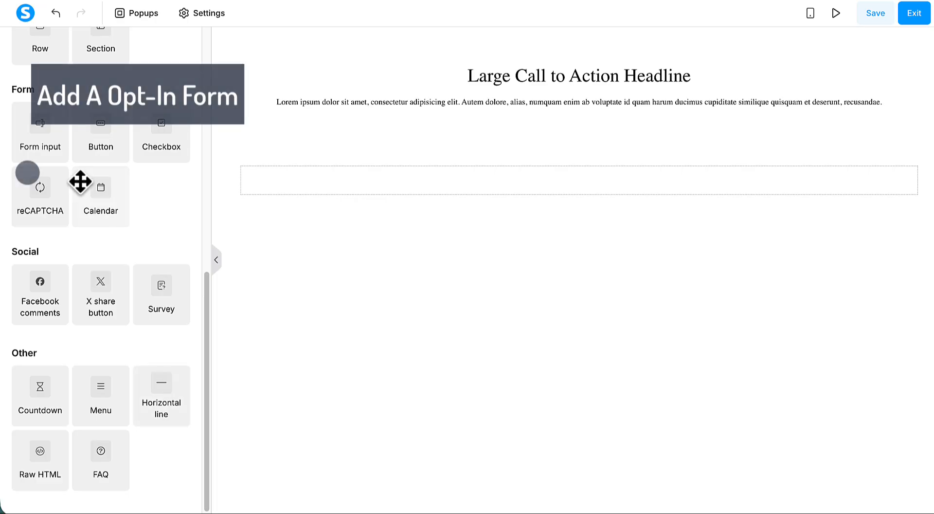
left_click_drag(42, 136, 539, 183)
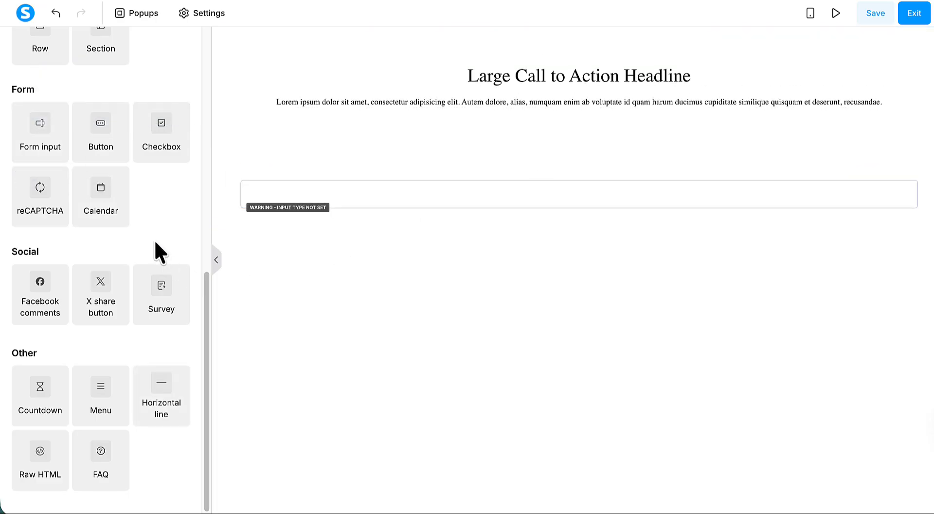
scroll(58, 208, "up", 1)
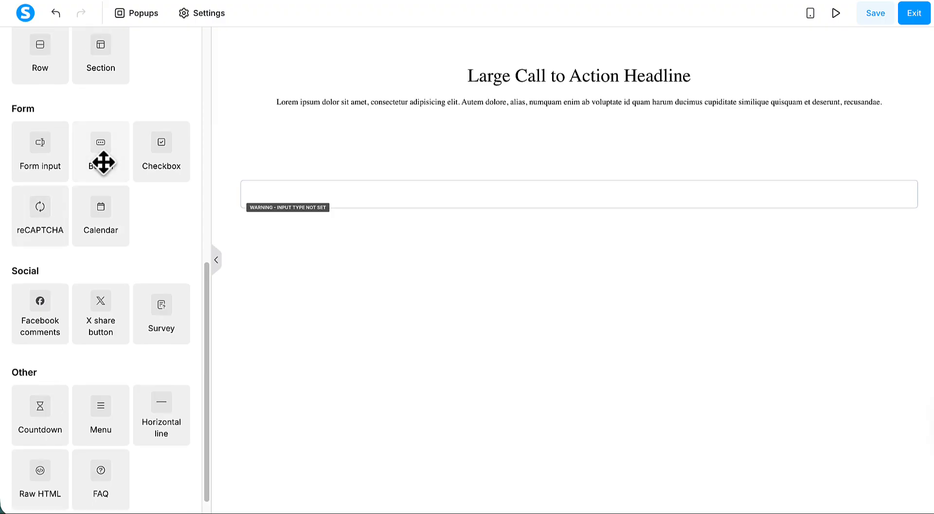
left_click_drag(100, 160, 636, 215)
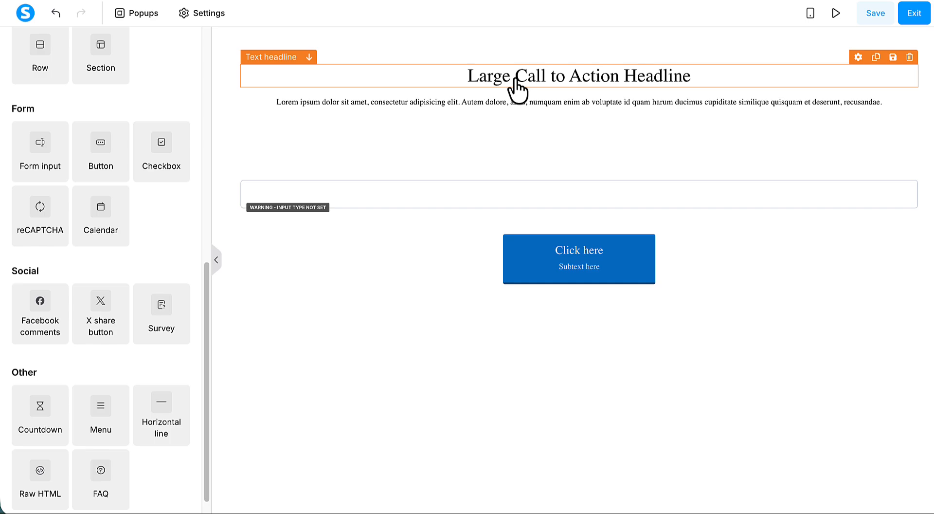
Center the form field's placeholder text and set its input type to Email
left_click(513, 189)
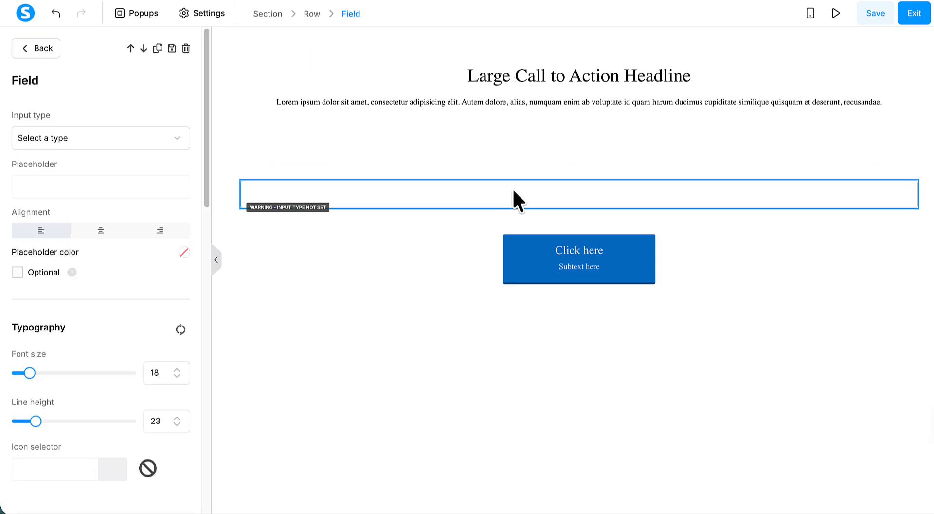
left_click(104, 232)
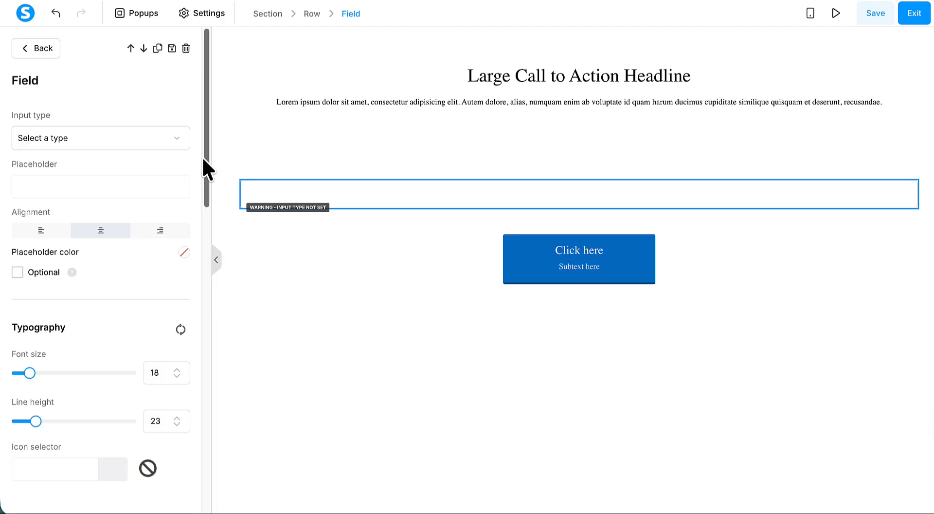
left_click(174, 138)
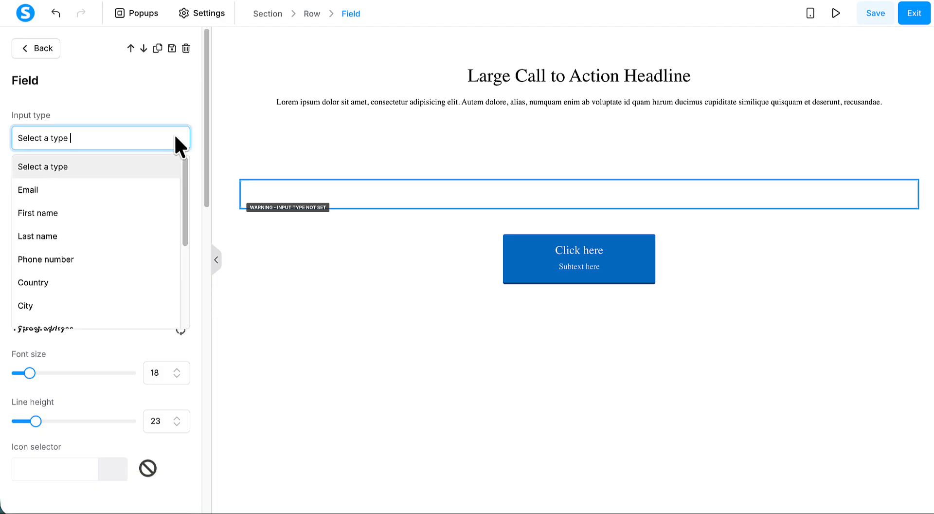
left_click(42, 192)
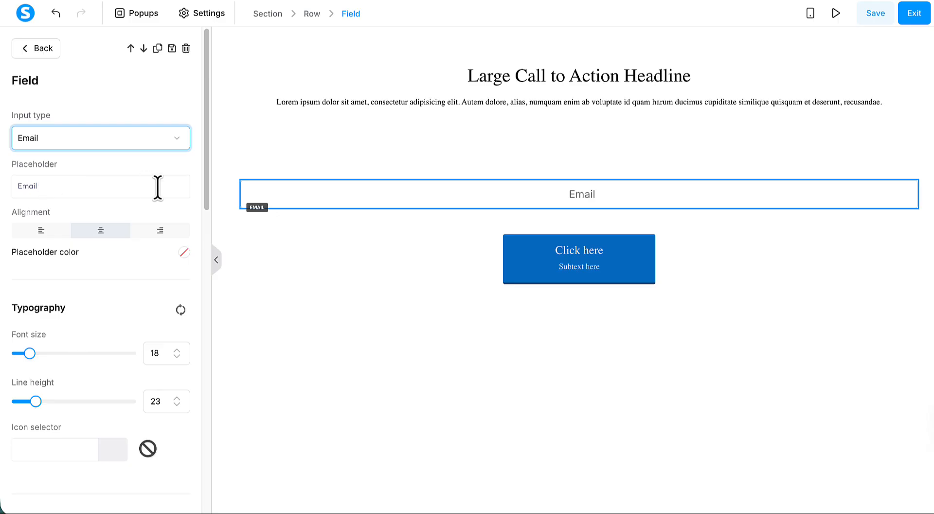
Set the email field's placeholder to "Enter Your Best Email..."
double_click(30, 187)
type("Ent")
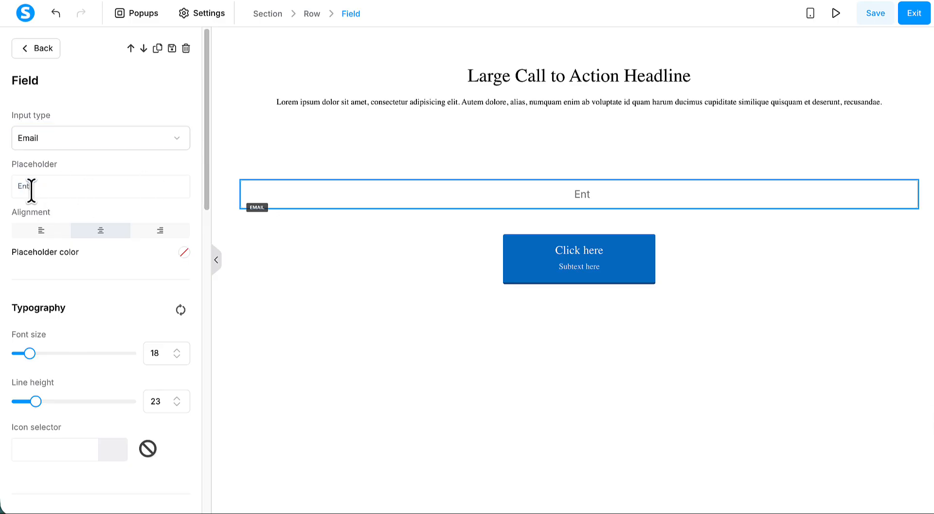
type("er Your Best e")
key("BackSpace")
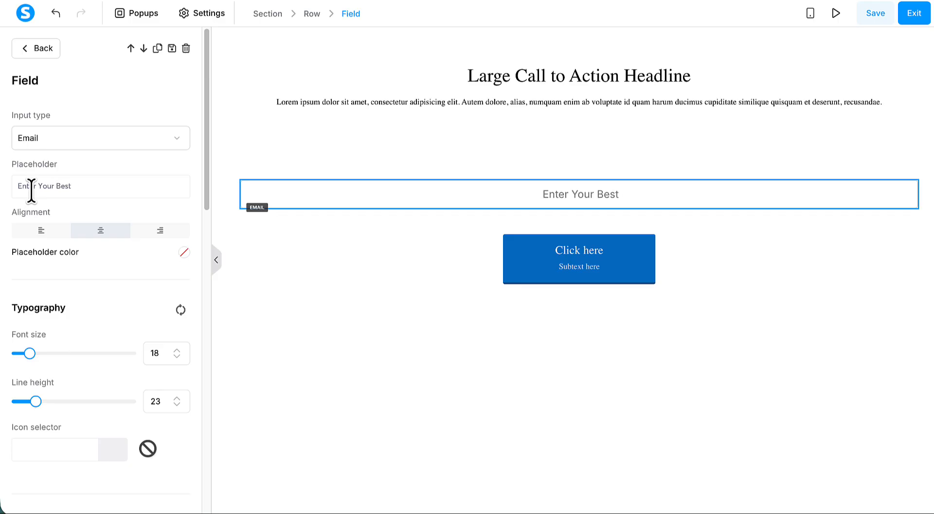
type("Email")
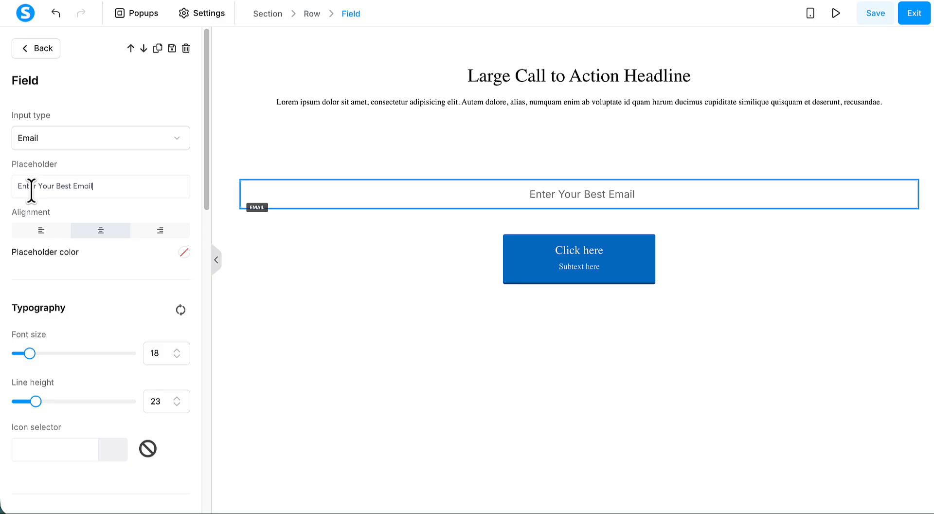
type(",,,")
key("BackSpace")
key("BackSpace")
key("BackSpace")
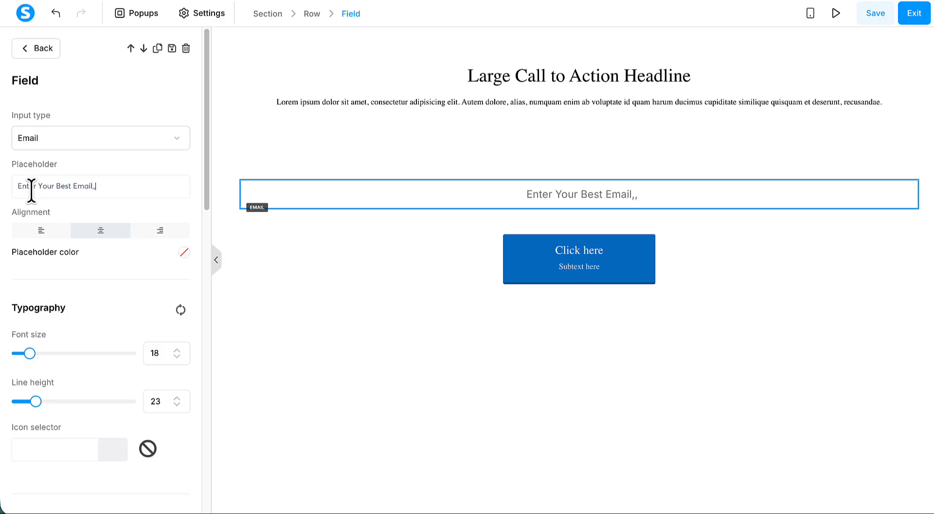
type("...")
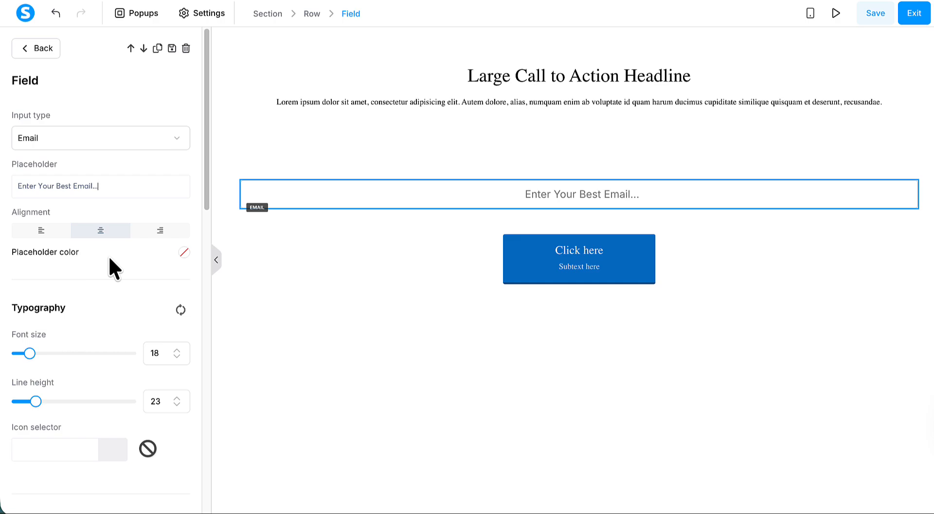
Switch the email field's margin settings to paired values so both sides change together
scroll(110, 259, "down", 4)
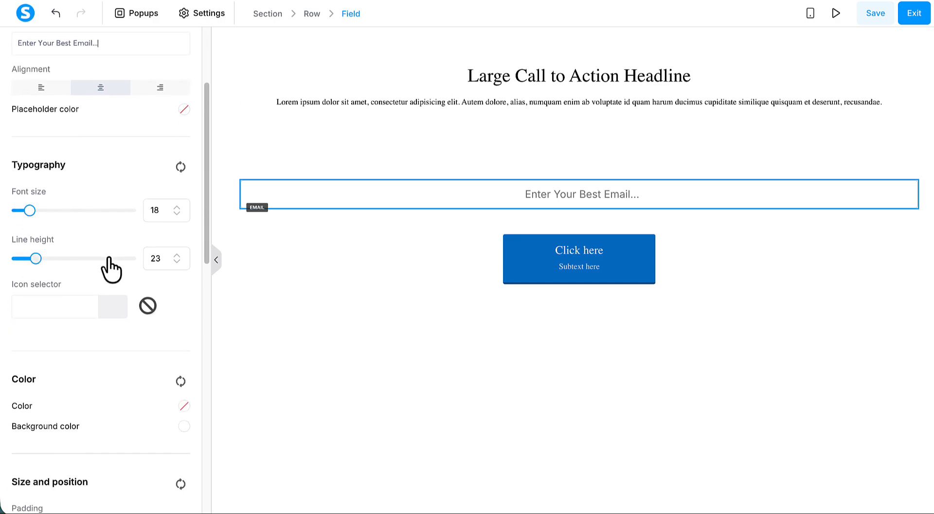
scroll(109, 258, "down", 4)
left_click(180, 343)
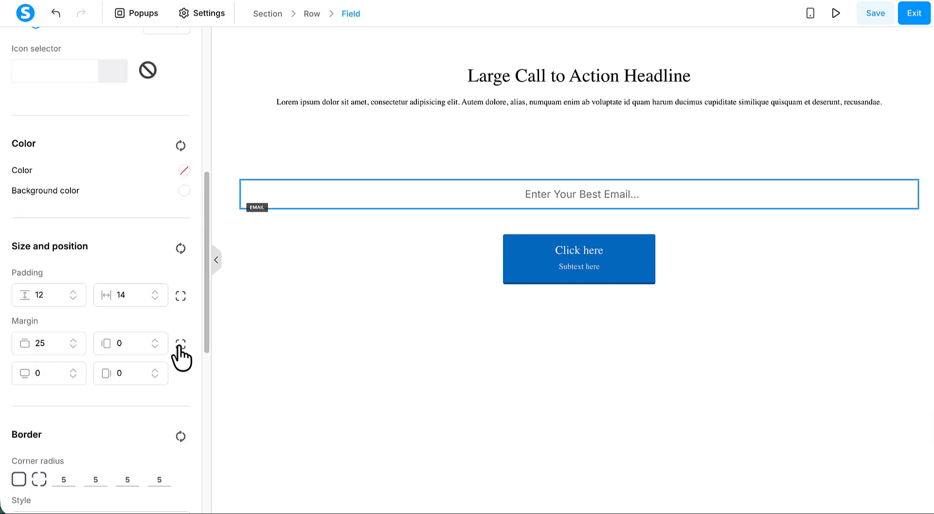
left_click(180, 343)
left_click(155, 346)
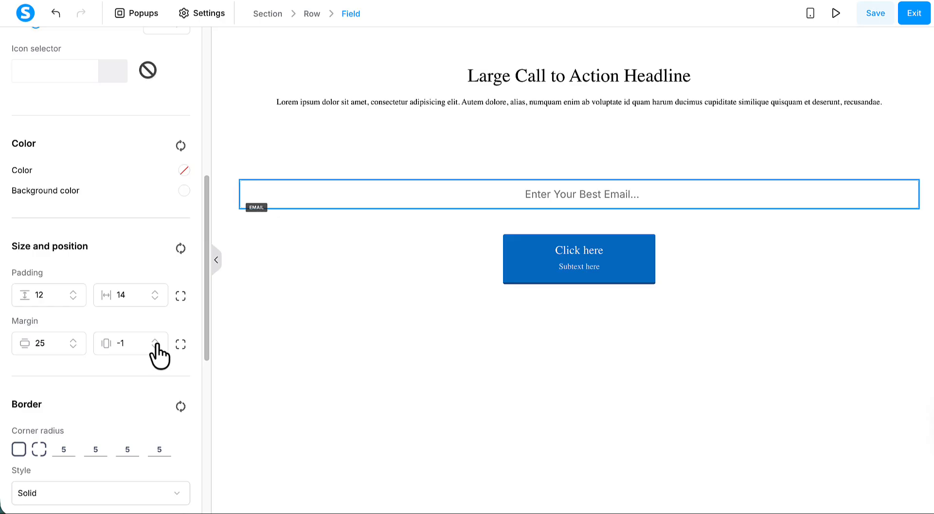
left_click(155, 346)
triple_click(156, 346)
triple_click(155, 346)
left_click(155, 346)
triple_click(156, 346)
left_click(156, 346)
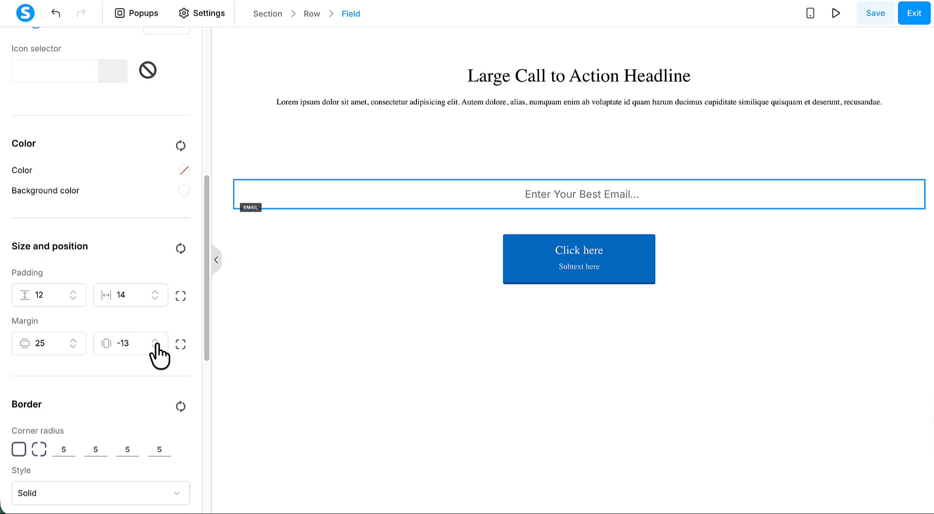
double_click(156, 345)
left_click(155, 347)
triple_click(155, 347)
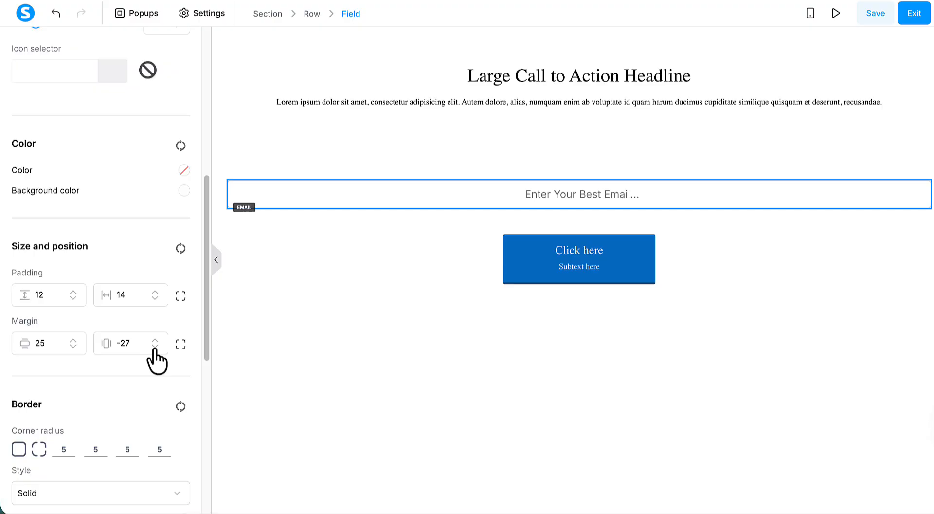
left_click(155, 346)
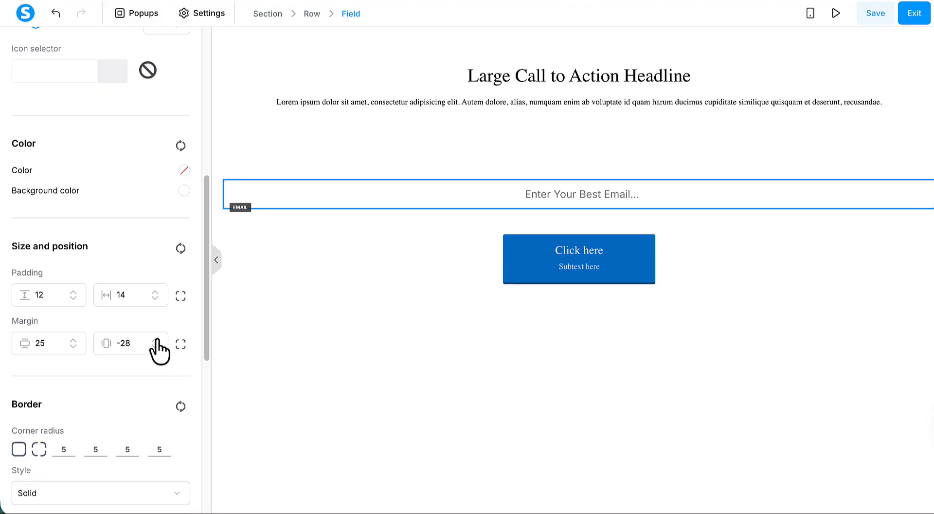
Narrow the email field by setting its horizontal margin to 238
left_click(155, 340)
triple_click(156, 340)
triple_click(155, 340)
double_click(156, 340)
double_click(156, 340)
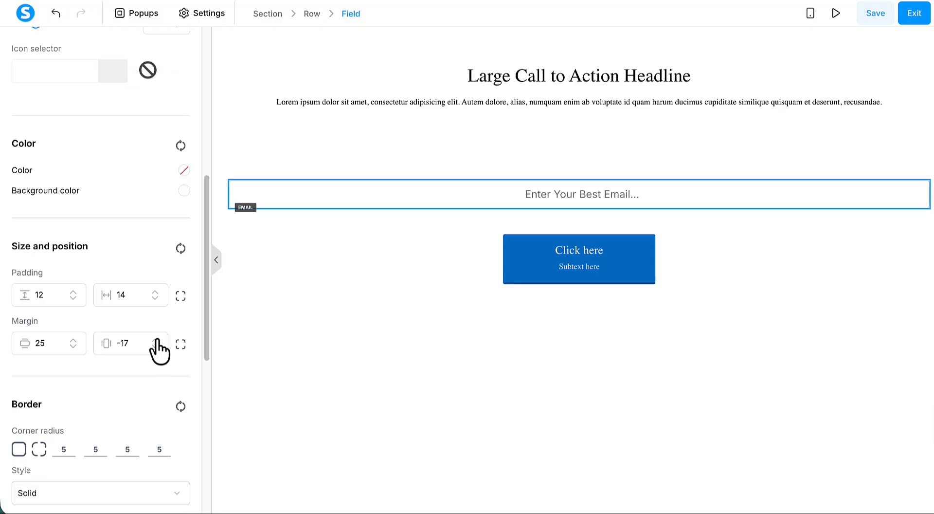
triple_click(156, 340)
triple_click(156, 340)
triple_click(155, 340)
left_click(156, 340)
triple_click(156, 340)
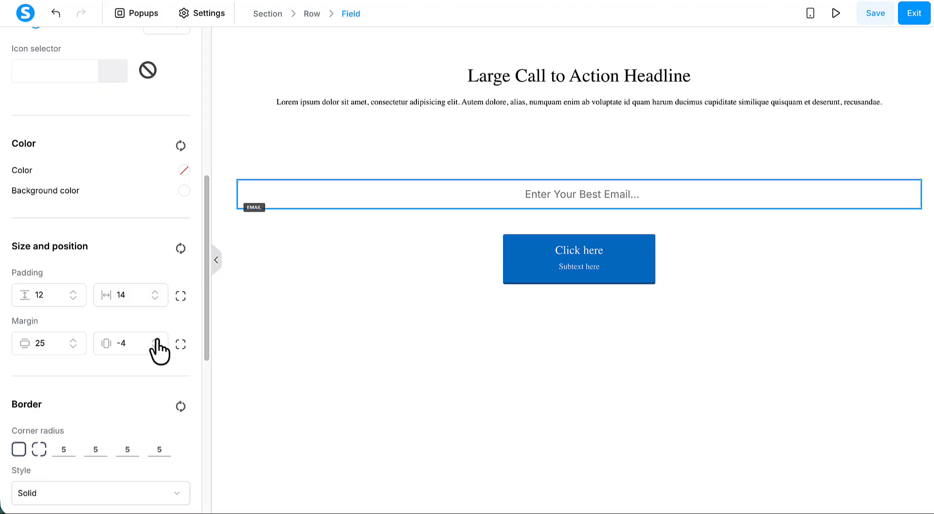
double_click(156, 340)
double_click(156, 340)
double_click(156, 340)
triple_click(156, 340)
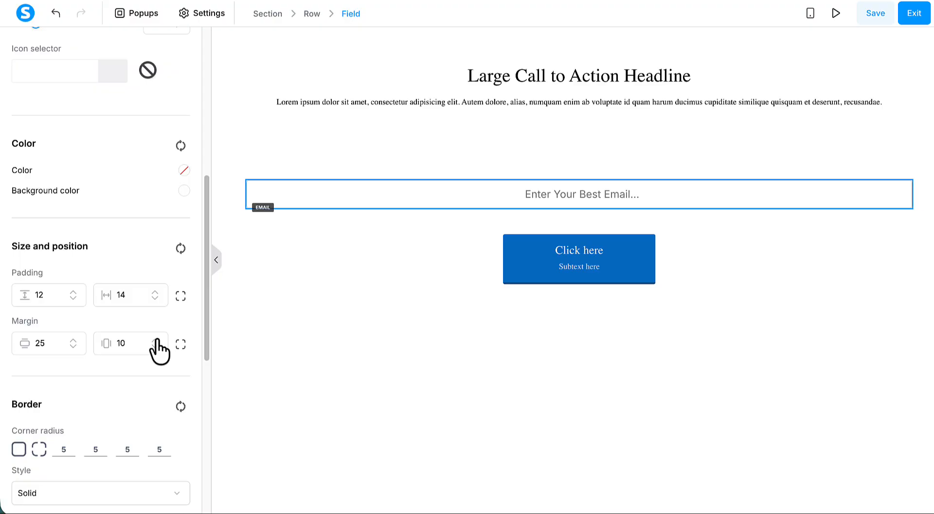
triple_click(156, 340)
triple_click(156, 340)
triple_click(156, 339)
triple_click(156, 340)
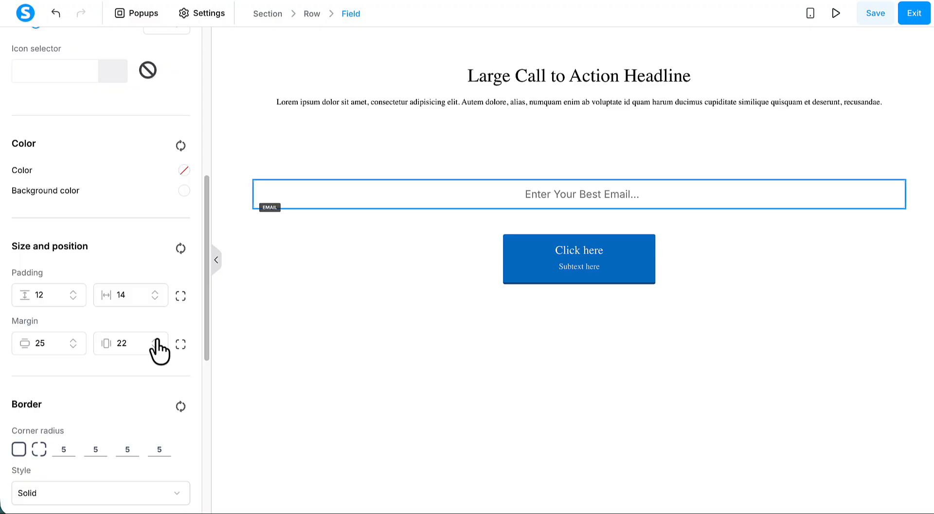
triple_click(155, 340)
triple_click(156, 340)
triple_click(155, 340)
triple_click(155, 340)
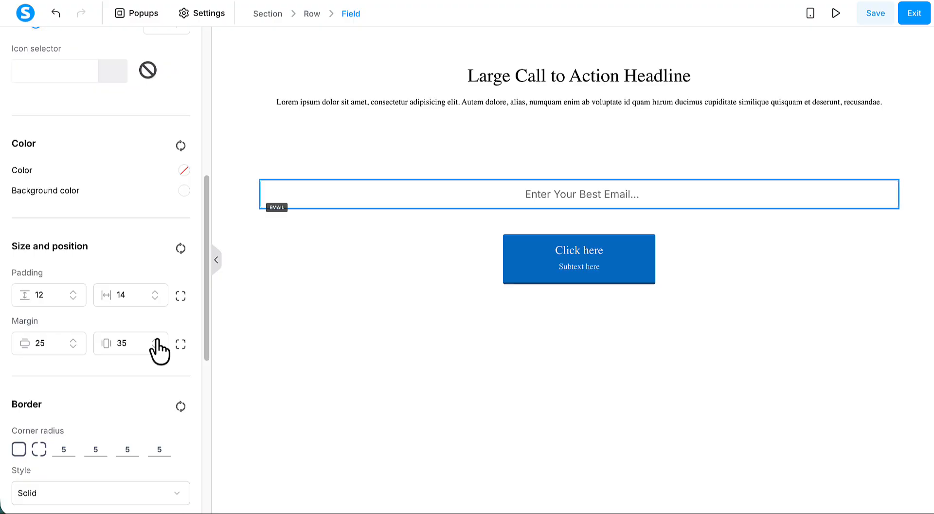
triple_click(156, 340)
triple_click(155, 340)
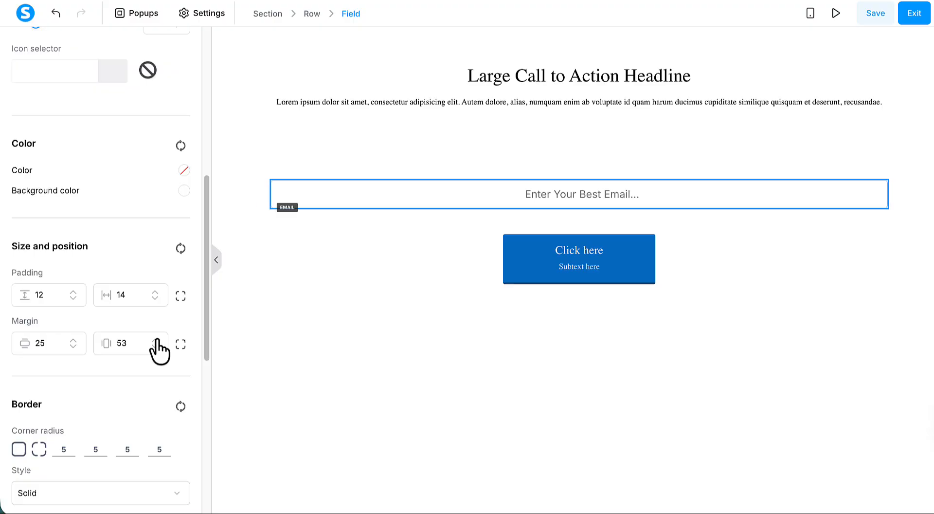
triple_click(156, 340)
double_click(156, 340)
triple_click(156, 340)
triple_click(155, 340)
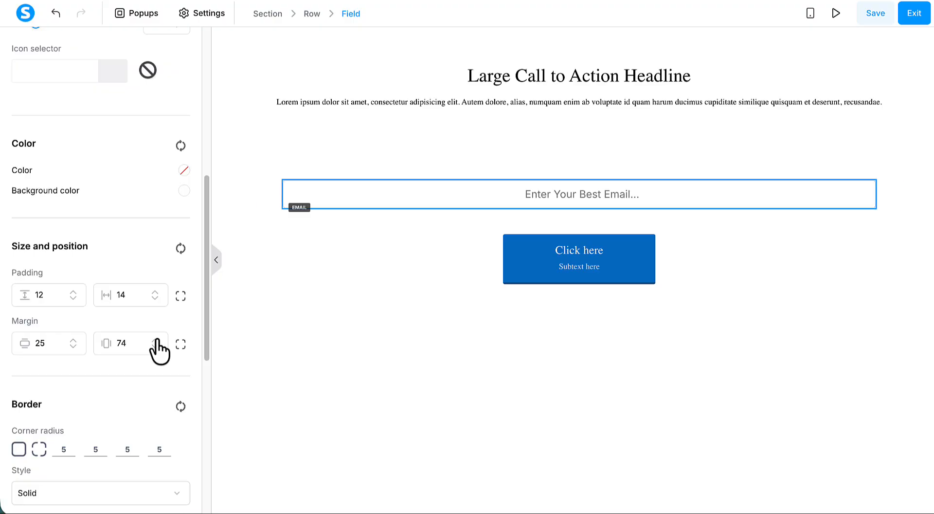
triple_click(155, 340)
triple_click(155, 340)
triple_click(156, 340)
triple_click(155, 340)
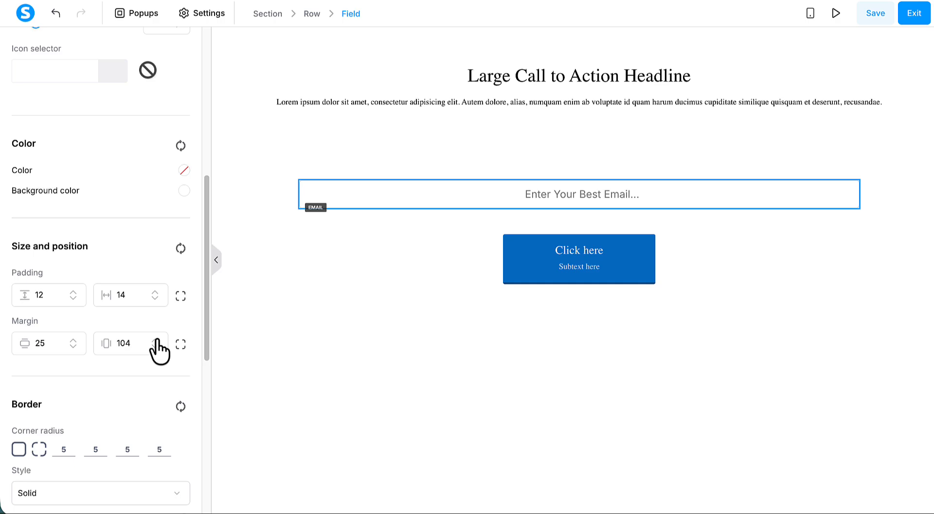
triple_click(156, 340)
triple_click(156, 340)
triple_click(156, 340)
triple_click(156, 340)
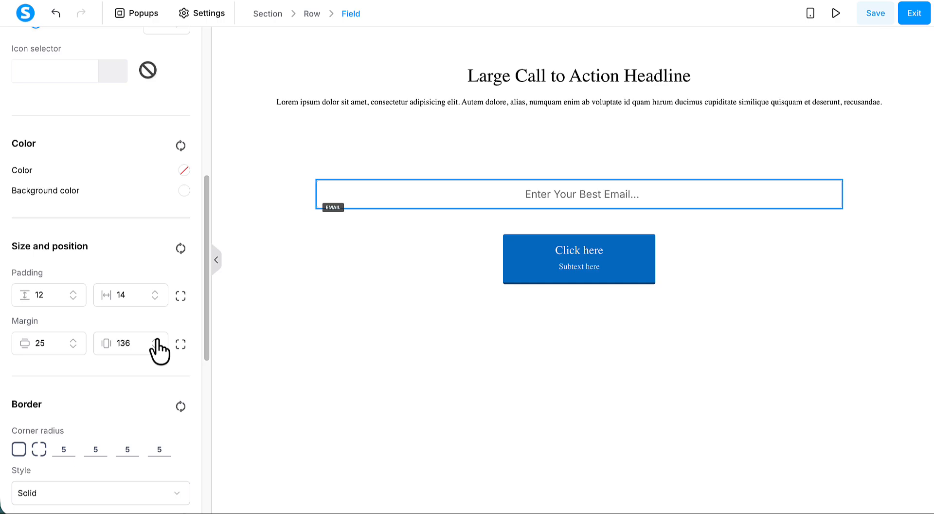
triple_click(156, 340)
triple_click(156, 340)
triple_click(156, 340)
triple_click(156, 340)
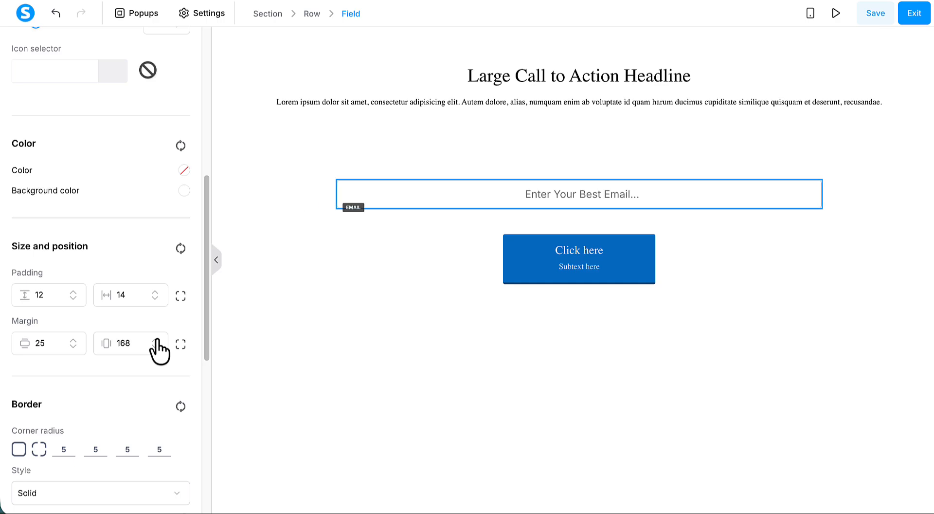
triple_click(156, 340)
triple_click(156, 340)
triple_click(155, 340)
triple_click(156, 340)
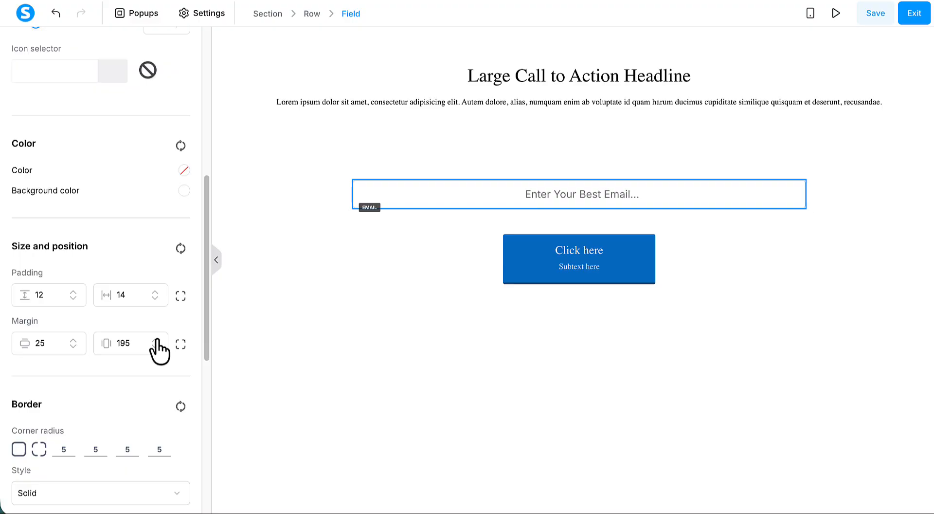
triple_click(155, 340)
triple_click(155, 340)
triple_click(156, 340)
triple_click(156, 340)
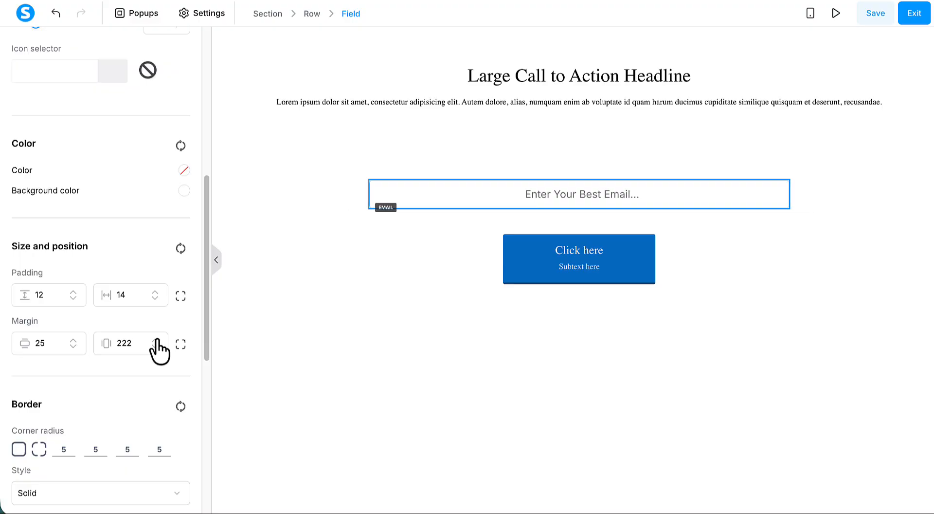
triple_click(156, 340)
triple_click(156, 340)
left_click(155, 340)
left_click(156, 340)
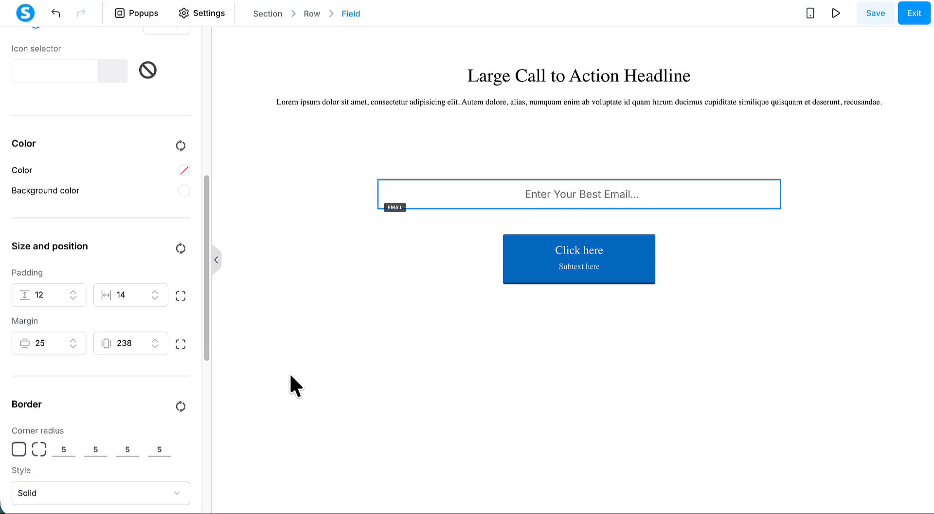
Remove the subtext from the button below the email field
left_click(516, 275)
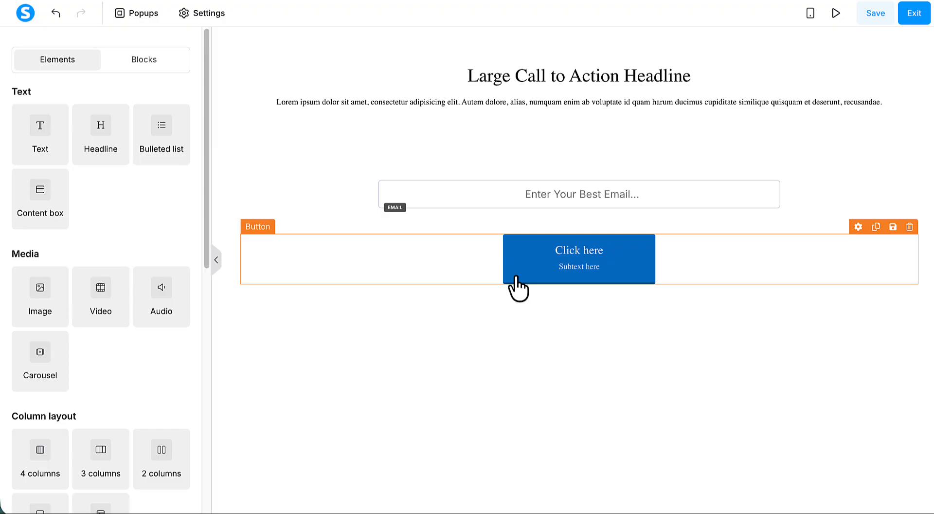
left_click(537, 273)
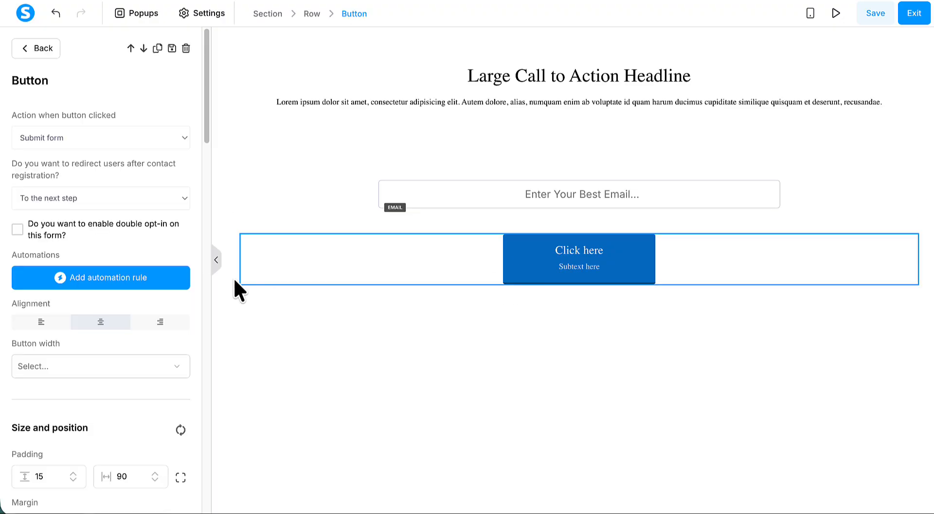
scroll(173, 305, "down", 10)
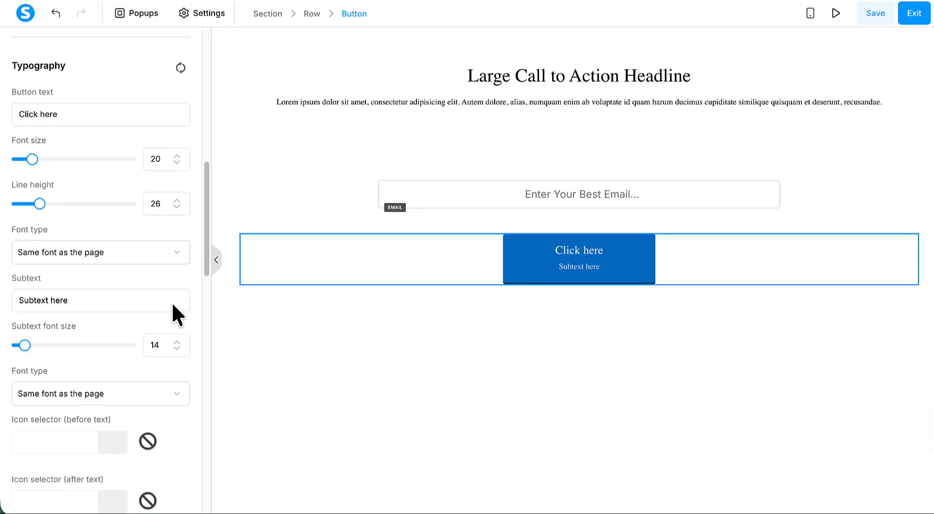
scroll(173, 305, "down", 2)
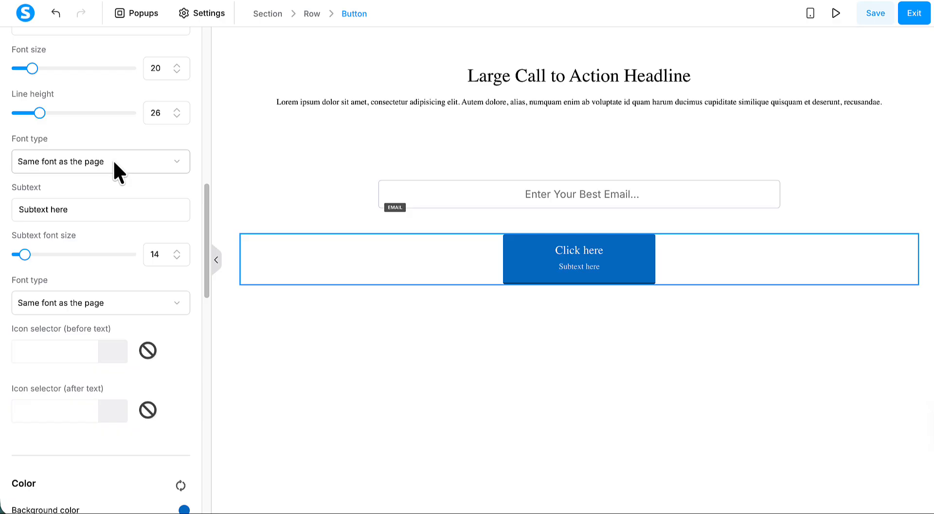
scroll(115, 238, "down", 3)
scroll(112, 236, "up", 6)
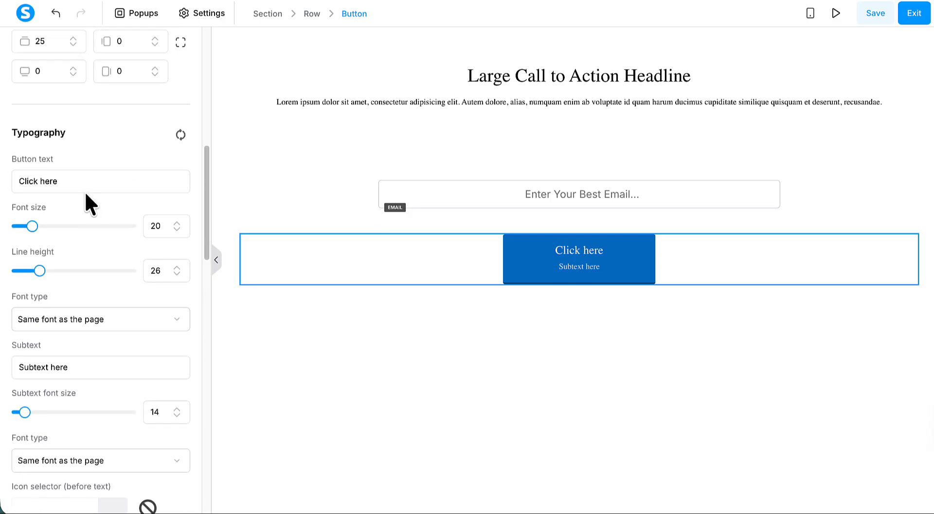
triple_click(28, 368)
key("BackSpace")
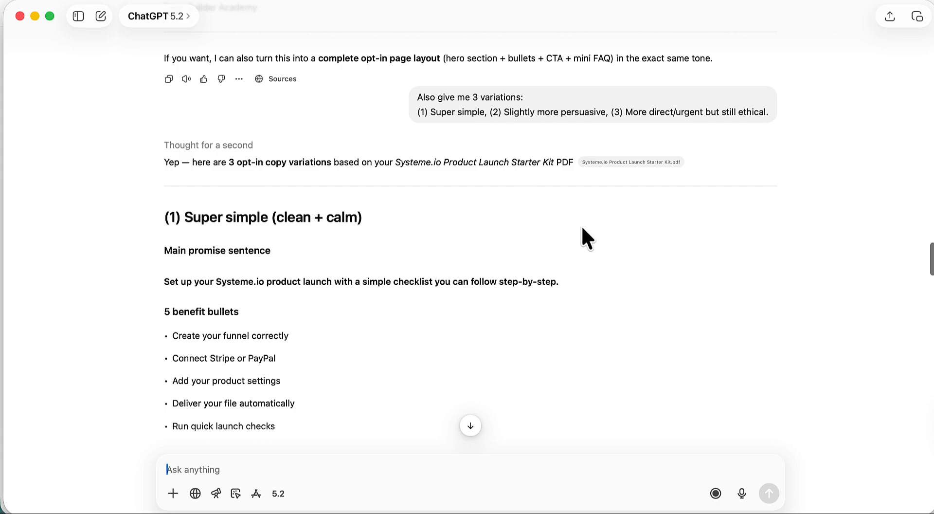
Switch to ChatGPT and review the three opt-in copy variations and the lists of button text ideas
scroll(583, 229, "down", 5)
scroll(582, 228, "down", 10)
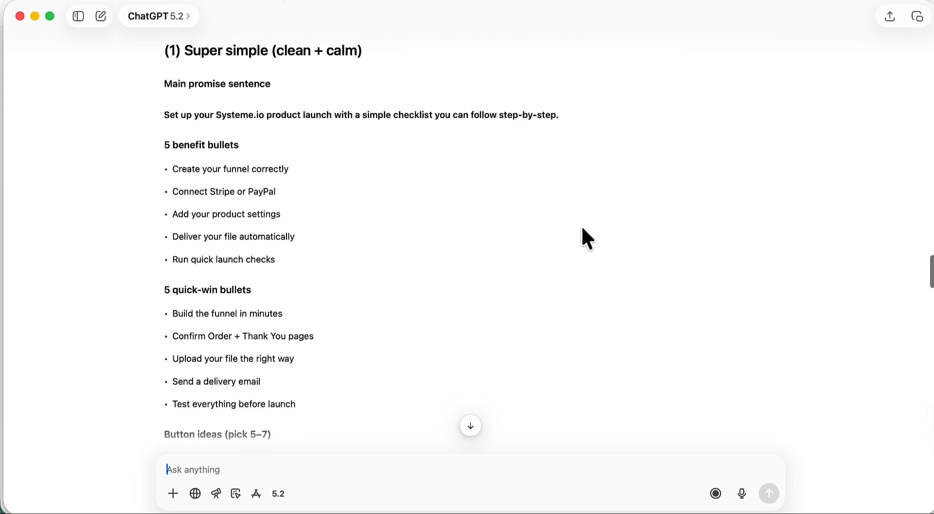
scroll(582, 226, "down", 8)
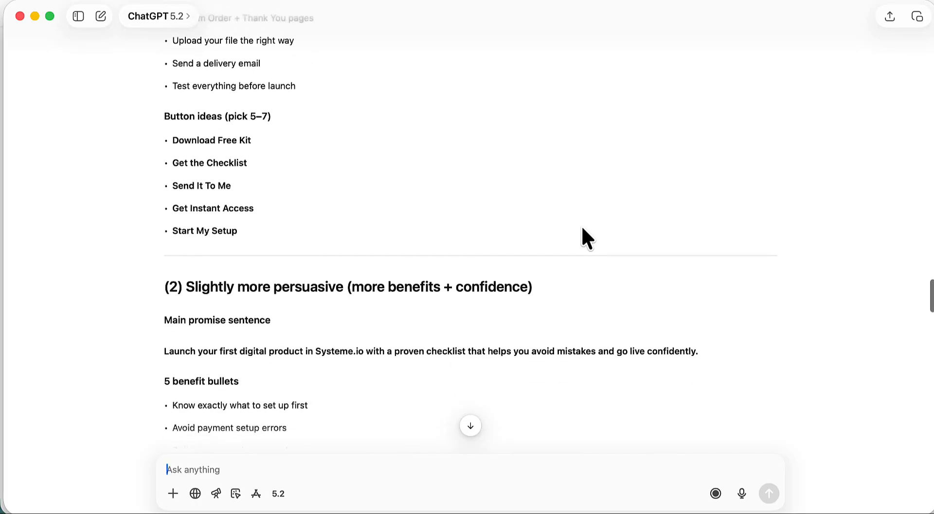
scroll(582, 229, "down", 9)
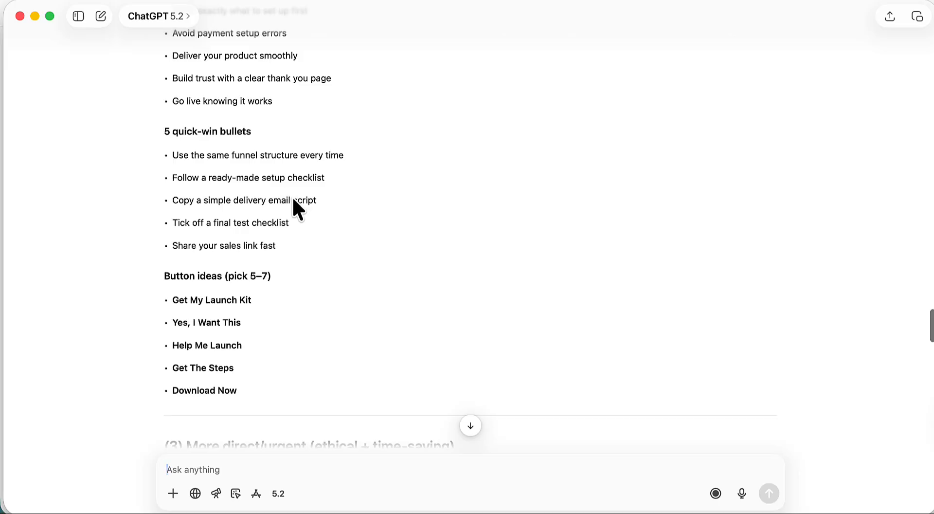
scroll(315, 219, "down", 5)
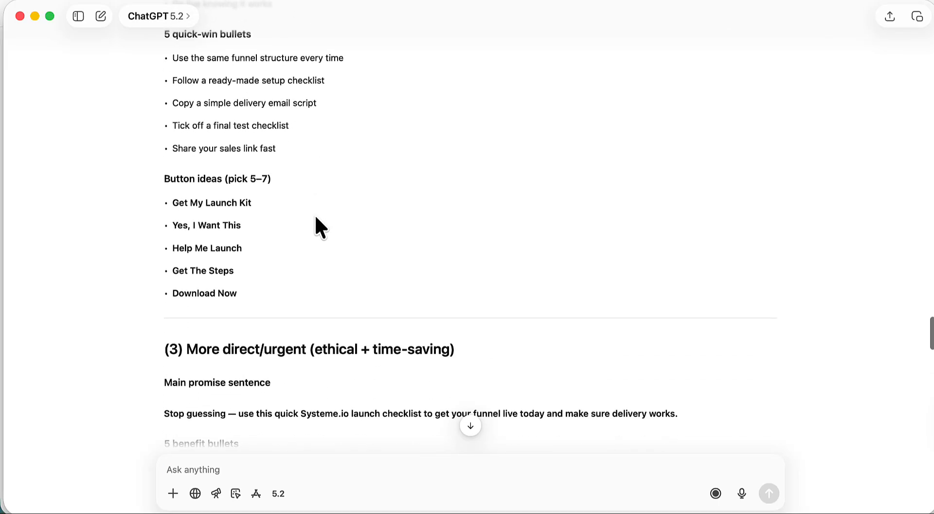
scroll(387, 266, "down", 9)
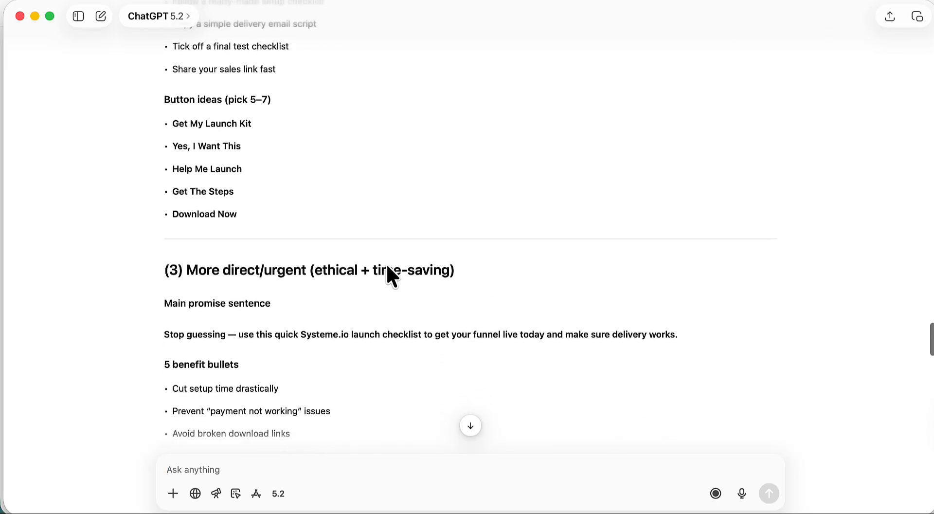
scroll(387, 266, "down", 6)
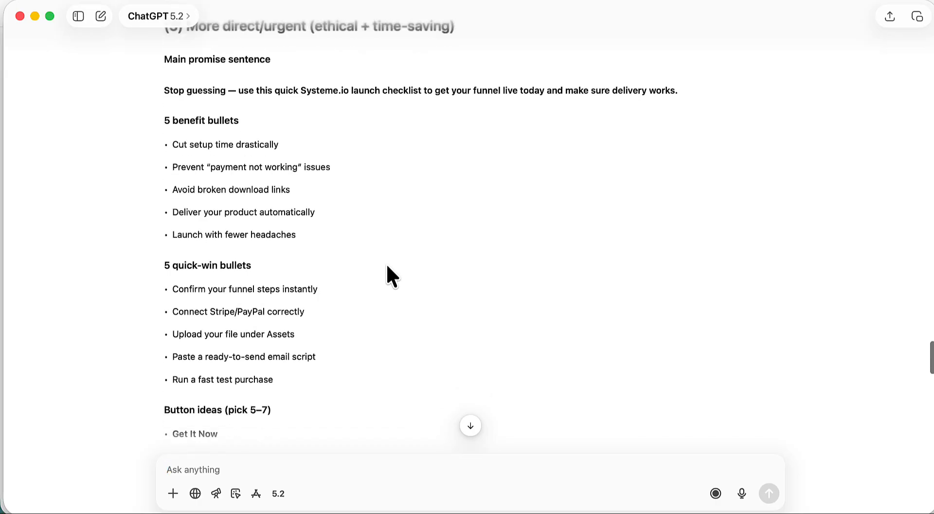
scroll(387, 265, "down", 3)
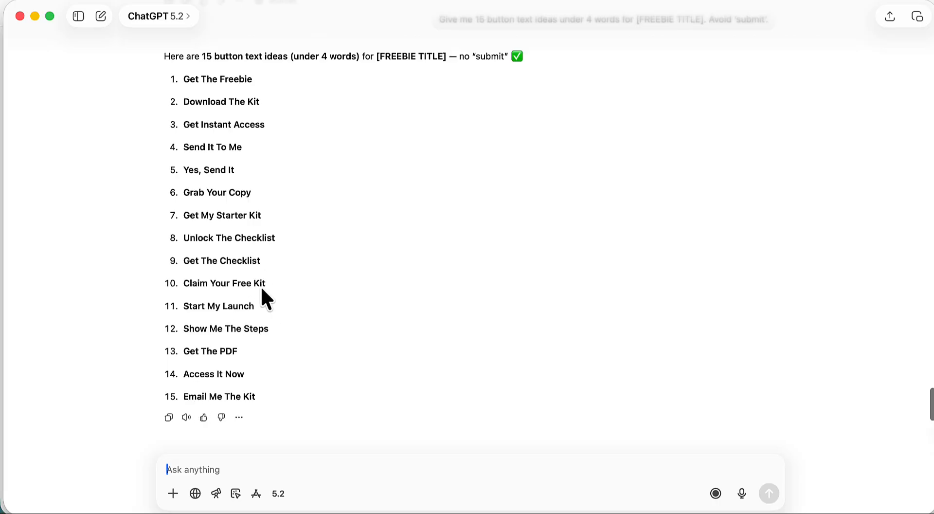
scroll(262, 289, "up", 10)
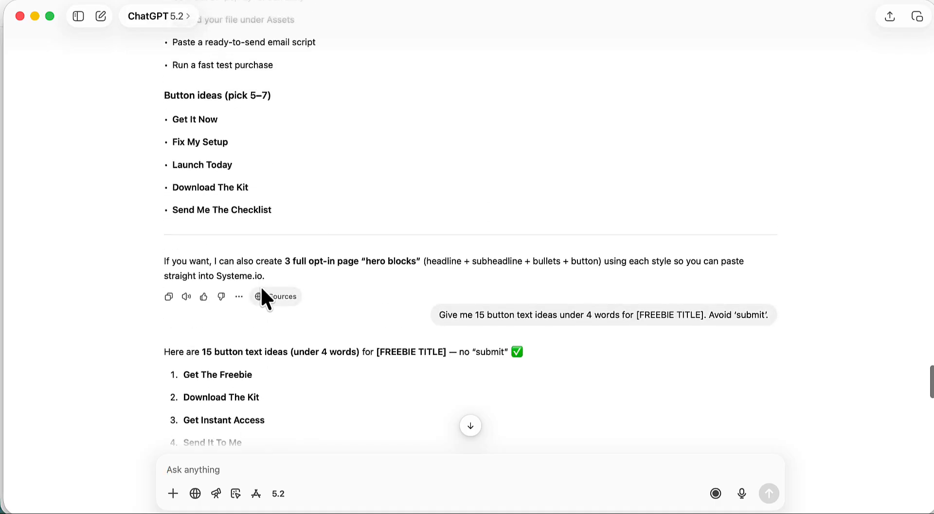
scroll(263, 294, "down", 8)
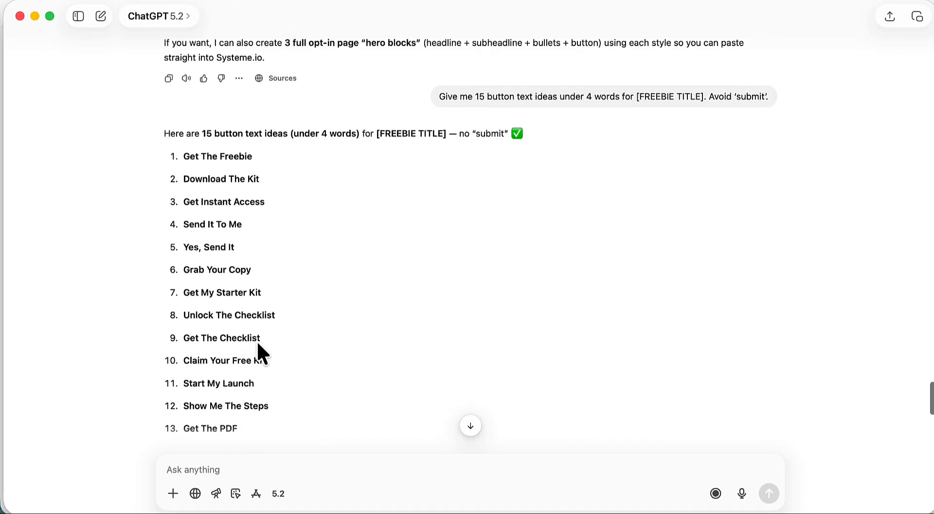
Ask ChatGPT to provide another 10 sub headlines
left_click(260, 465)
type("Please ")
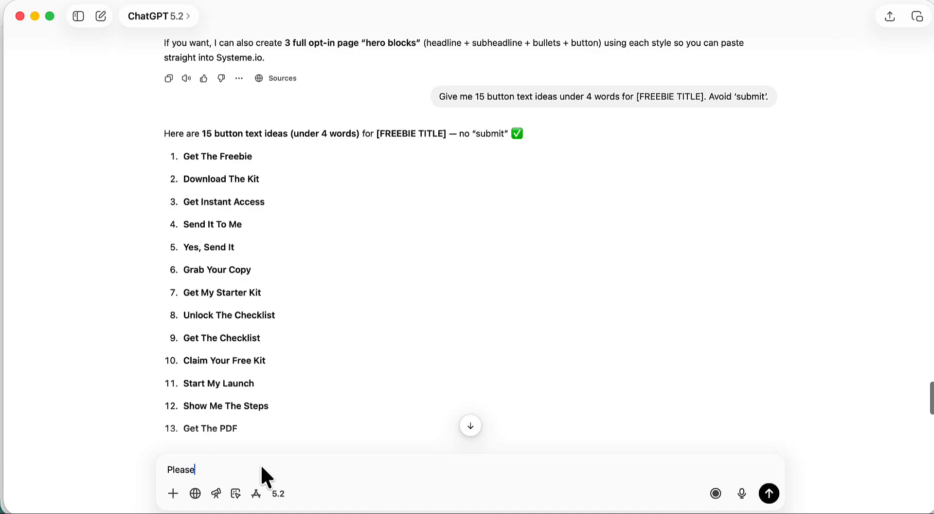
type("provide and")
type("ther 10 sub heal")
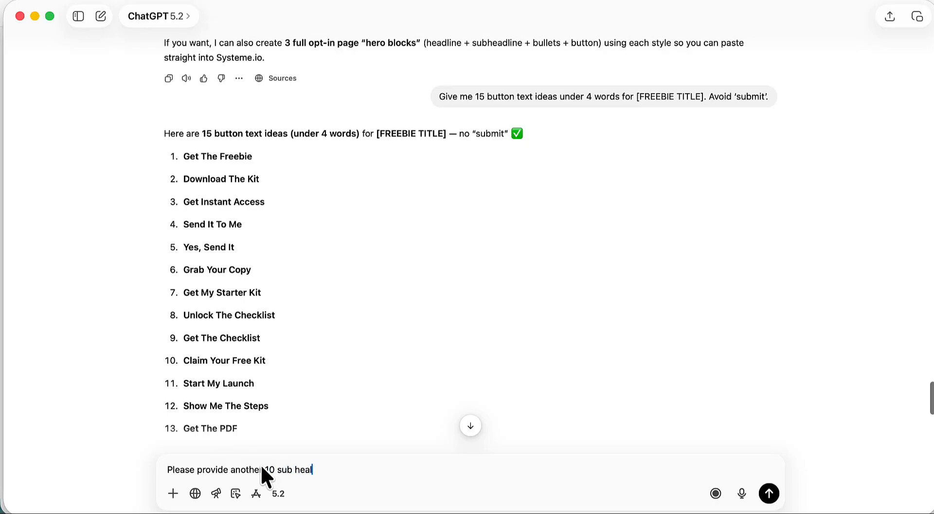
type("ines.")
key("Return")
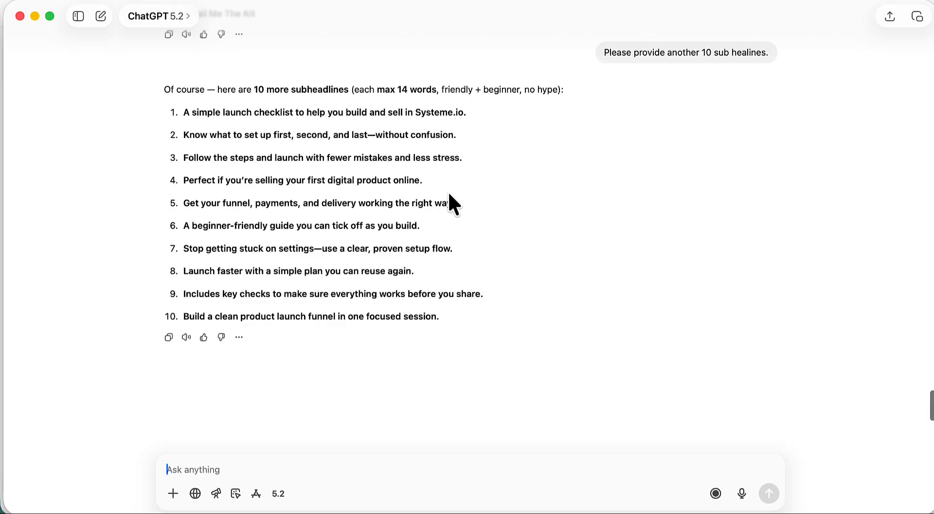
Copy the third subheadline and paste it over the Systeme.io placeholder text: "Follow the steps and launch with fewer mistakes and less stress."
left_click_drag(184, 156, 449, 161)
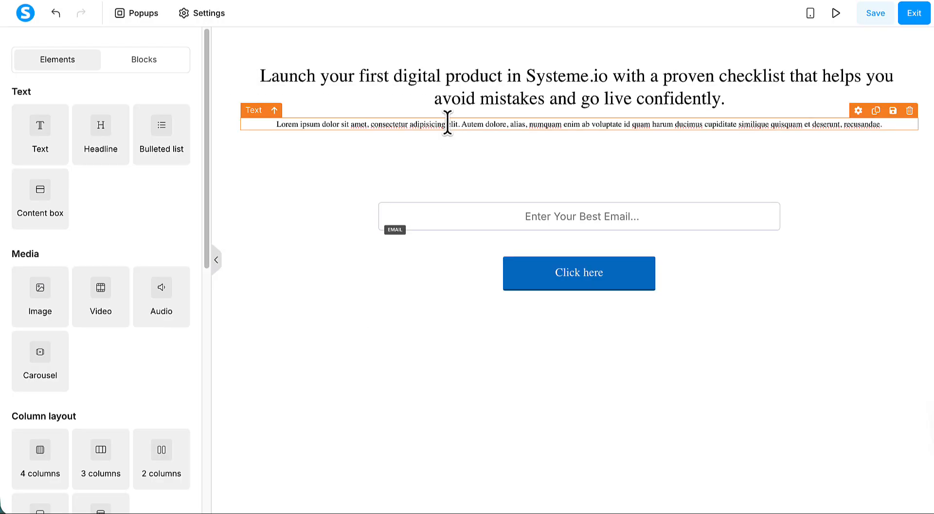
triple_click(446, 123)
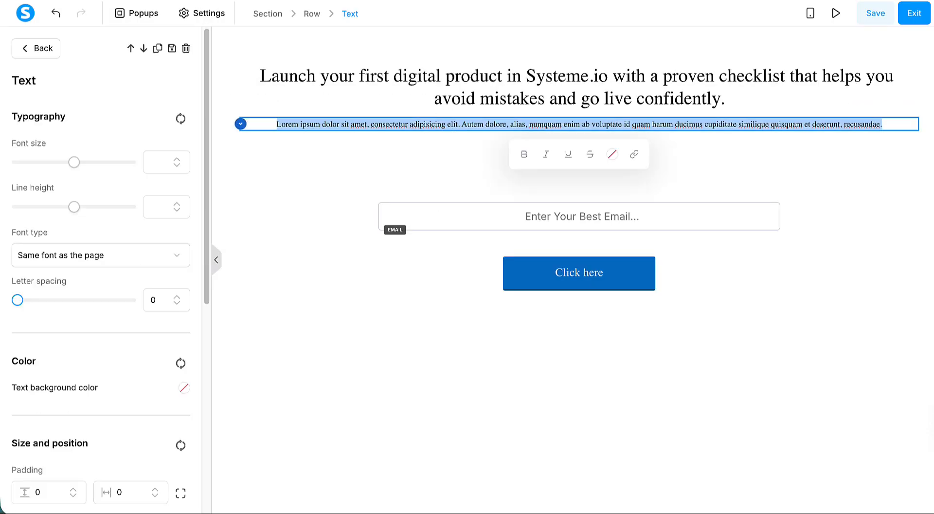
left_click(113, 0)
left_click(130, 17)
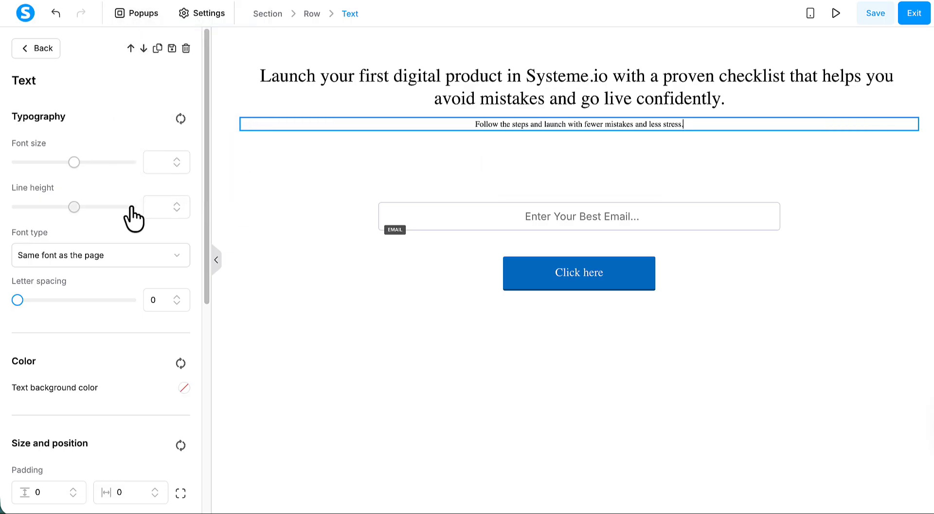
Set the font size of the subheadline text to 26
scroll(132, 219, "down", 1)
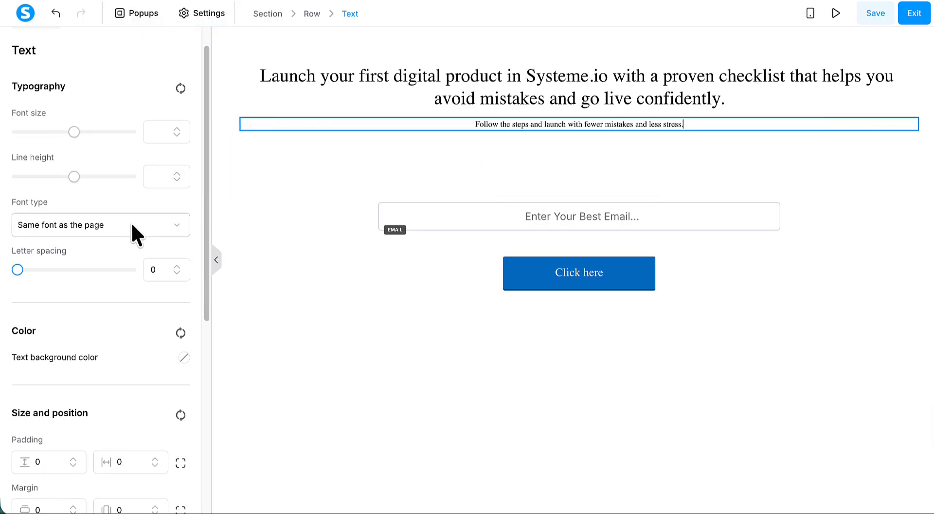
scroll(131, 224, "down", 4)
scroll(130, 222, "down", 3)
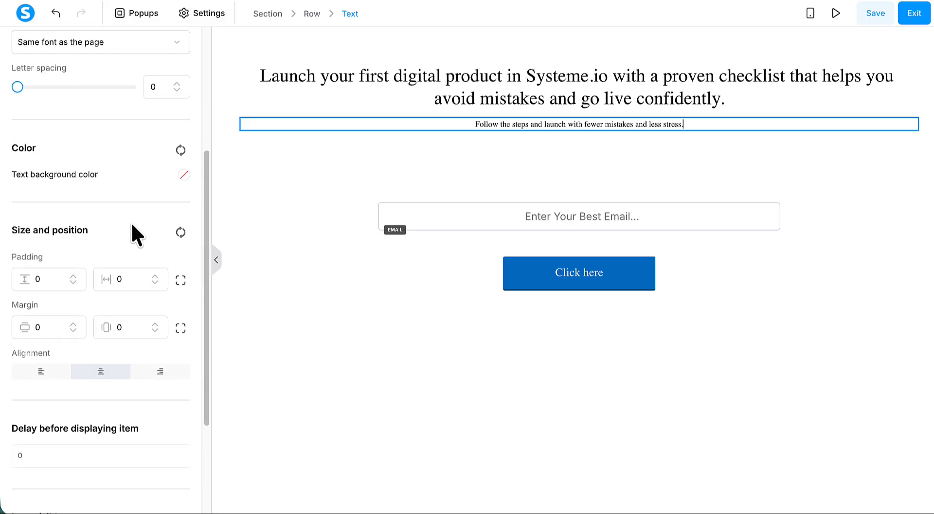
scroll(131, 222, "up", 7)
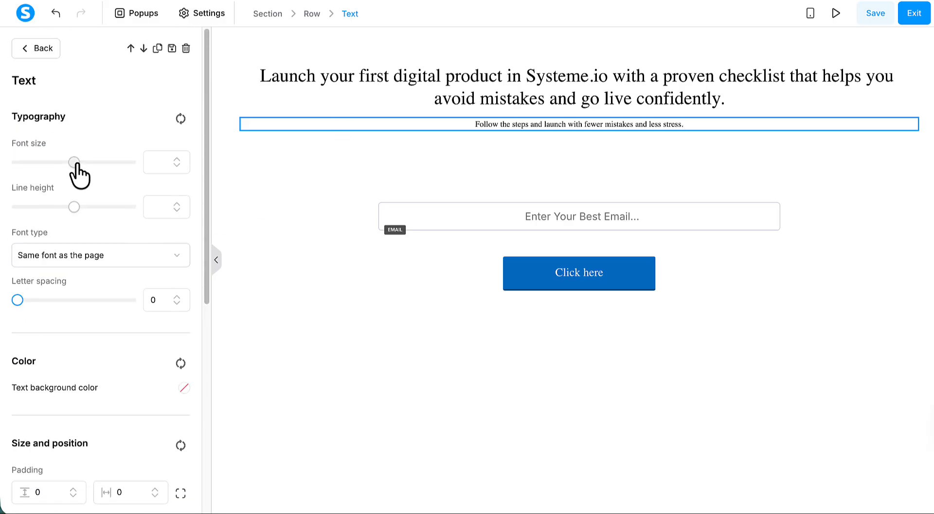
left_click_drag(74, 162, 39, 162)
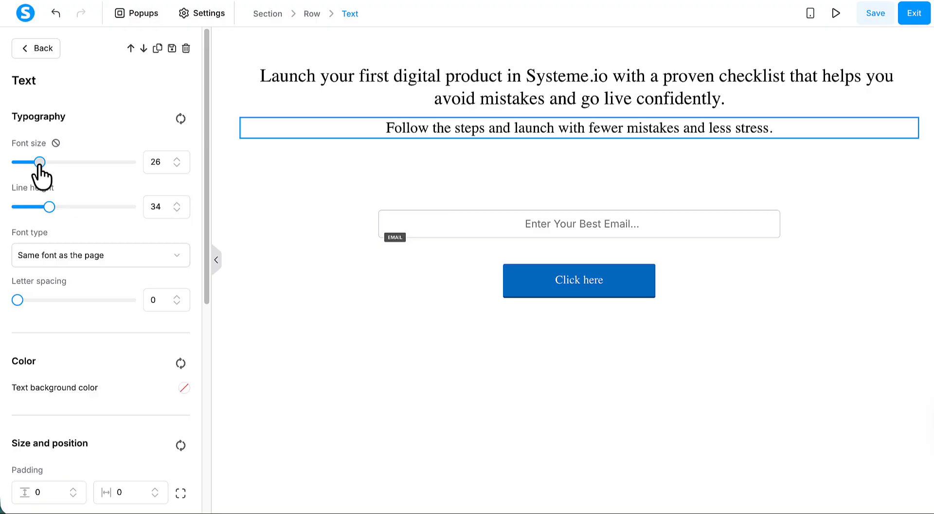
Make the whole headline above the subheadline bold
left_click(465, 92)
triple_click(465, 92)
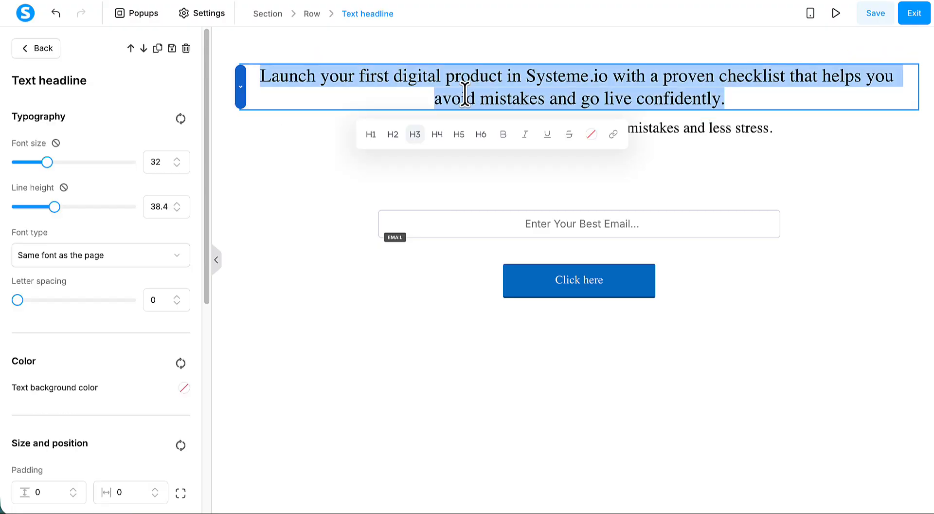
key("ctrl+b")
left_click(766, 161)
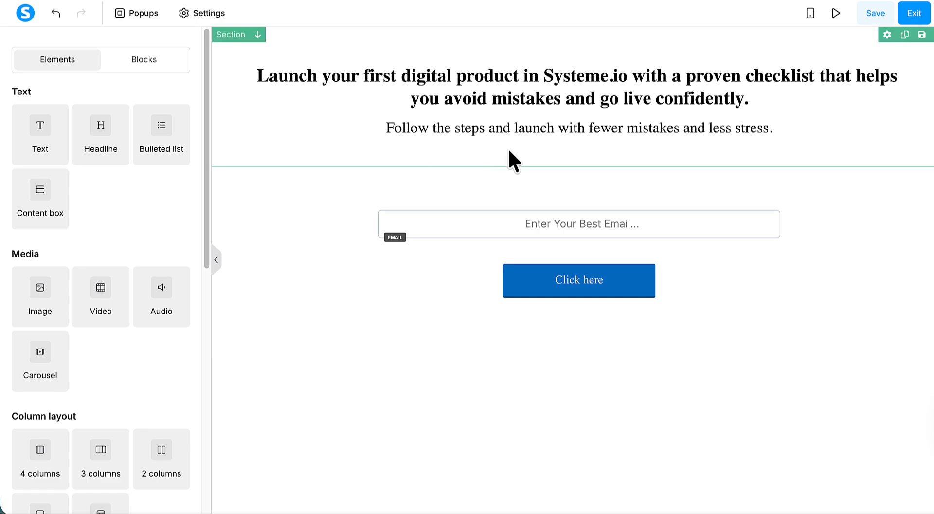
Open the settings of the "Click here" button and select its button text for editing
left_click(540, 283)
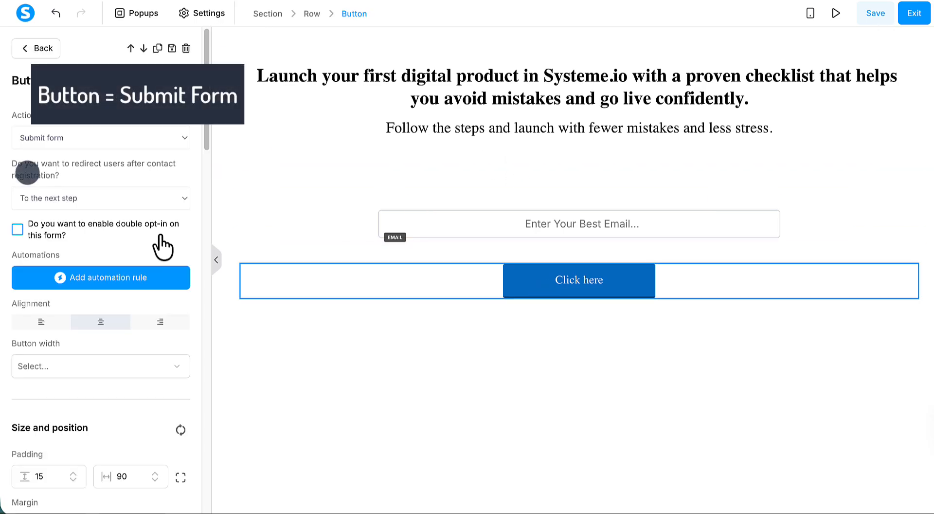
scroll(163, 246, "down", 1)
scroll(161, 236, "down", 4)
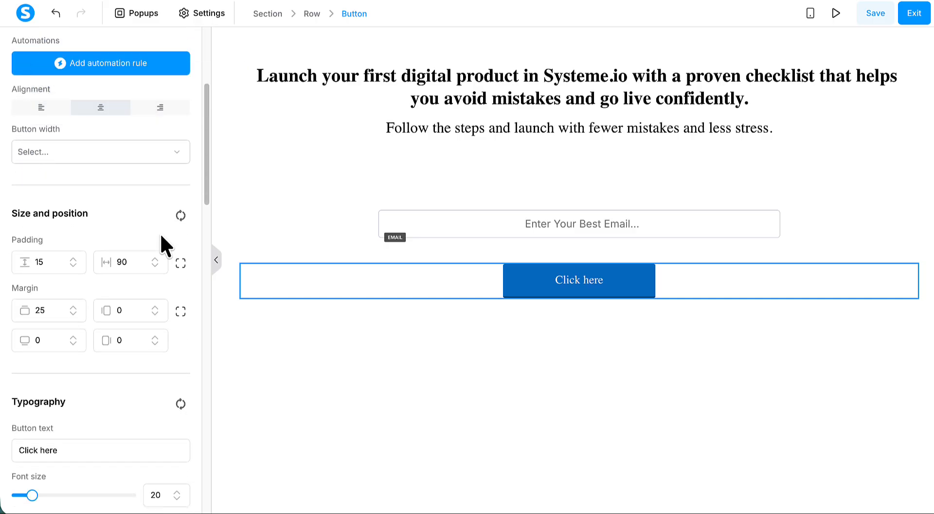
scroll(161, 236, "down", 3)
scroll(161, 238, "down", 3)
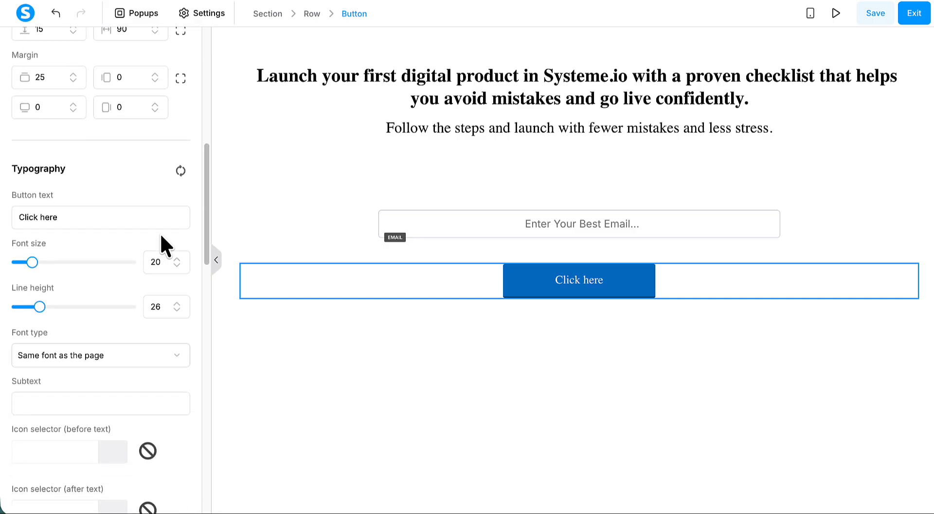
triple_click(31, 214)
Switch to ChatGPT and copy "Get My Starter Kit" from the list of button text ideas
key("super+Tab")
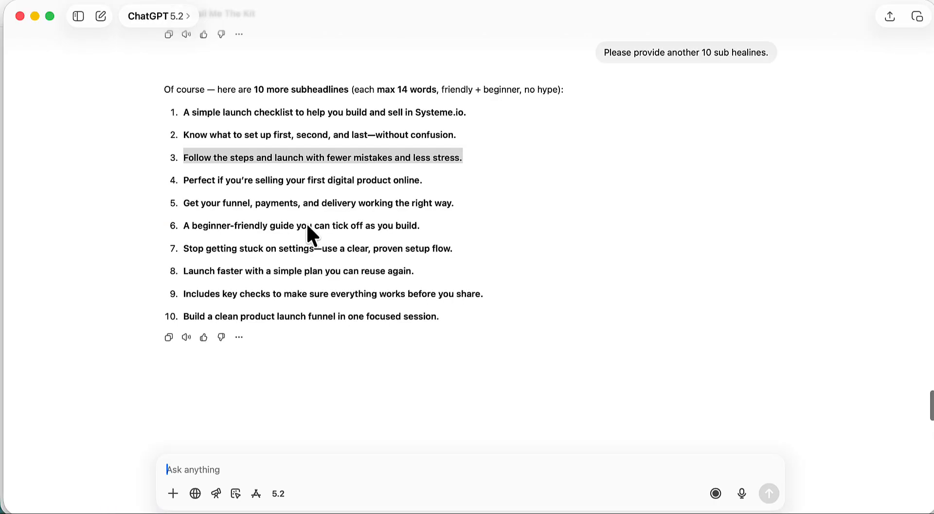
left_click(305, 223)
scroll(305, 223, "up", 3)
scroll(308, 225, "up", 5)
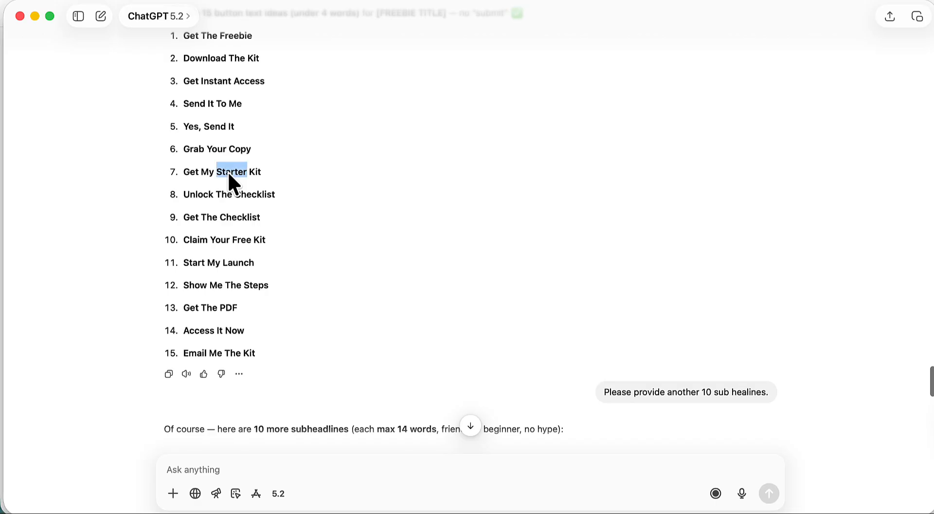
triple_click(228, 171)
key("ctrl+c")
left_click(197, 173)
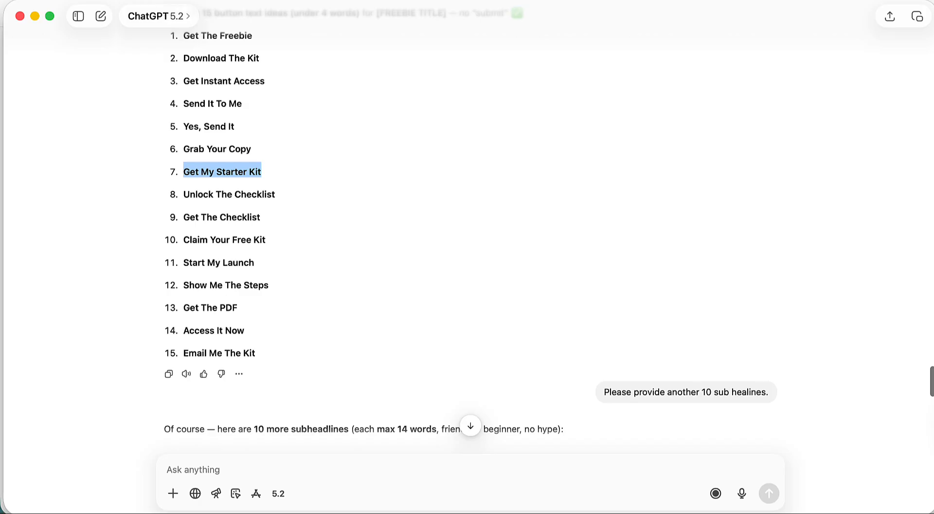
Switch back to Systeme.io, replace the button's text with "Get My Starter Kit" and save the page
key("super+Tab")
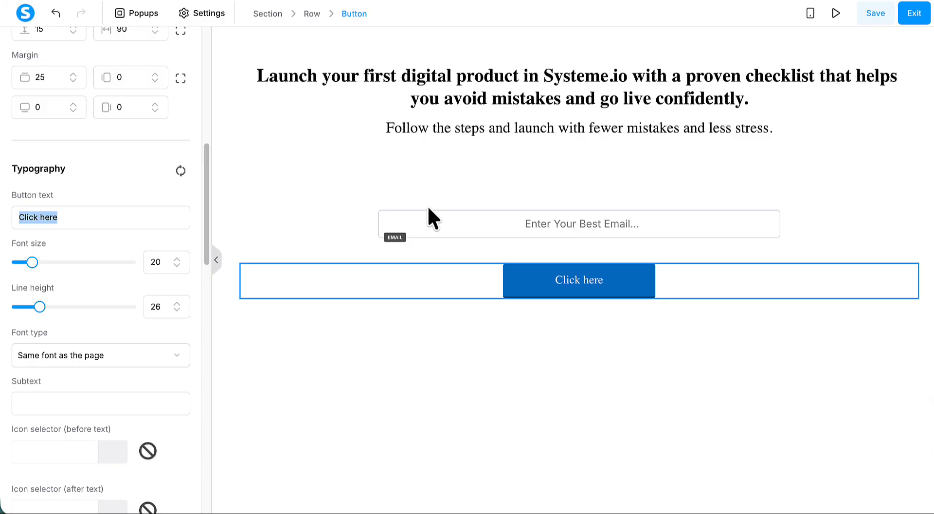
key("ctrl+v")
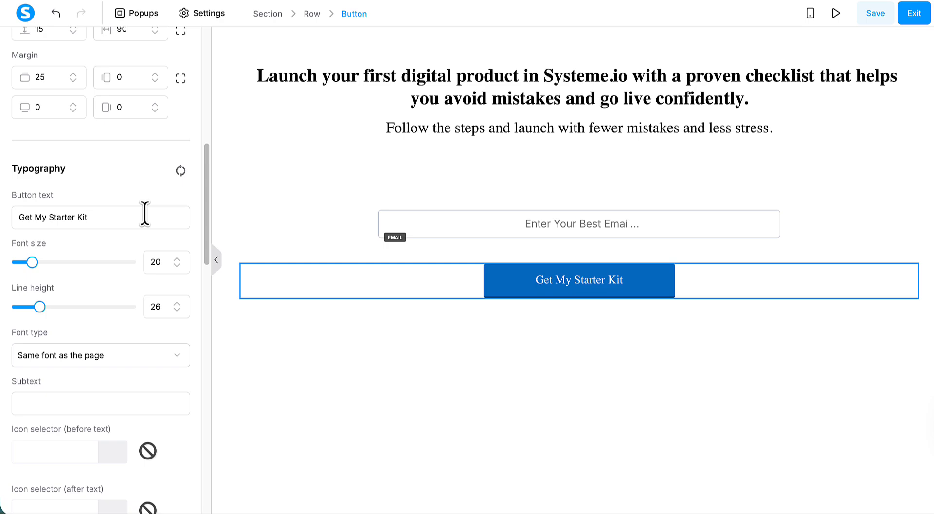
left_click(912, 155)
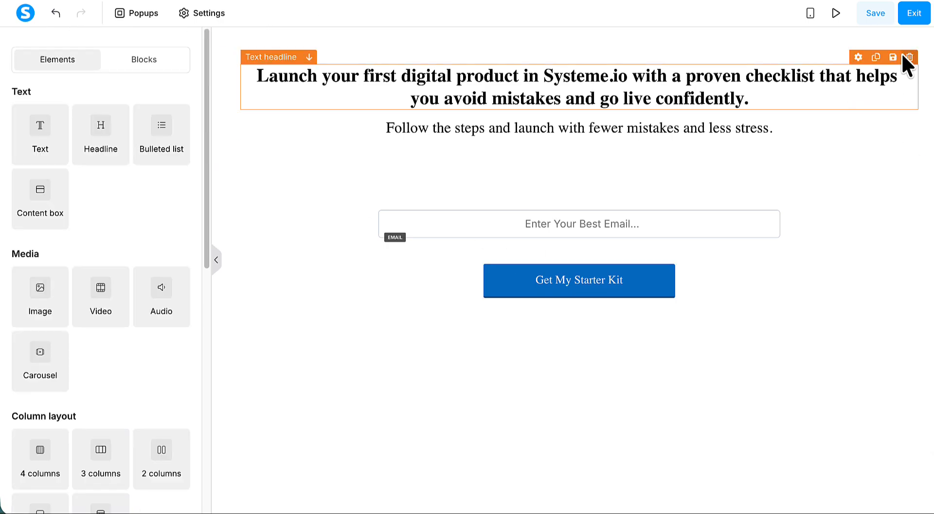
left_click(876, 14)
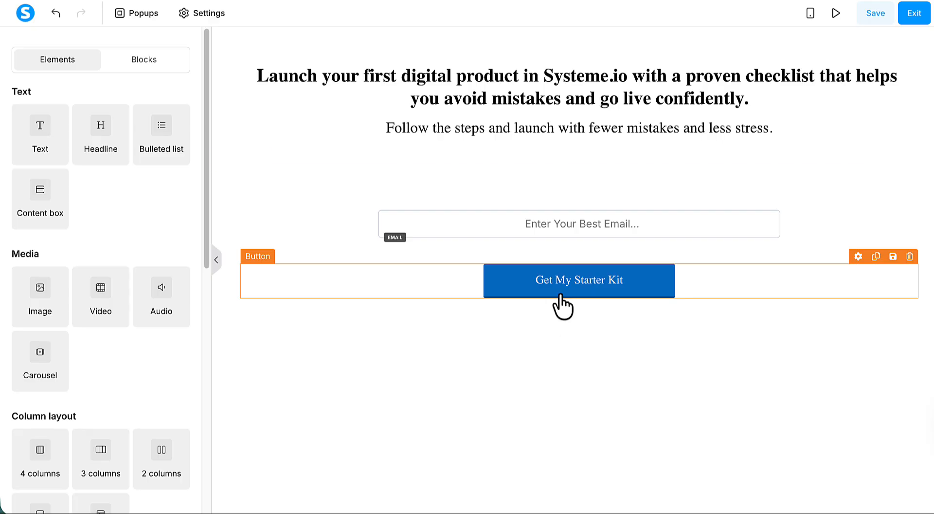
Review the button's settings for action, redirect, double opt-in, automation, sizing and typography
left_click(516, 291)
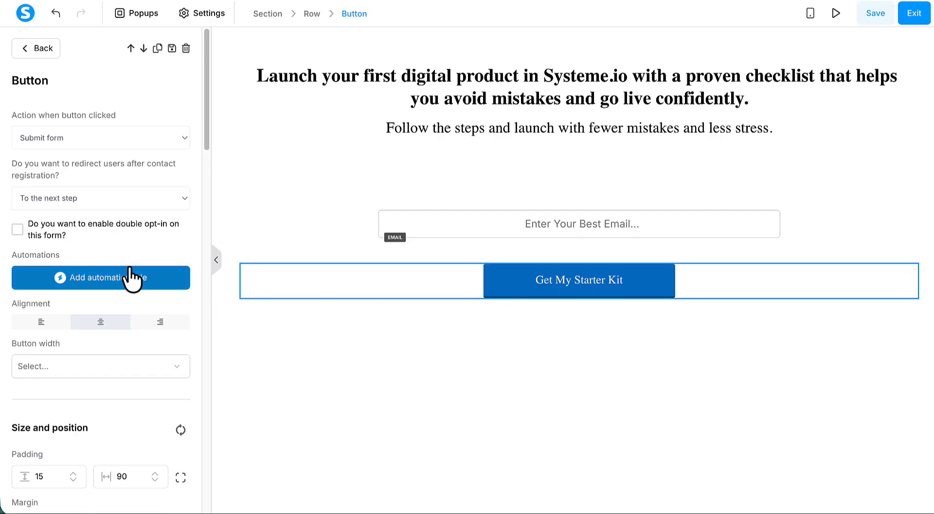
scroll(125, 278, "down", 3)
scroll(132, 277, "up", 3)
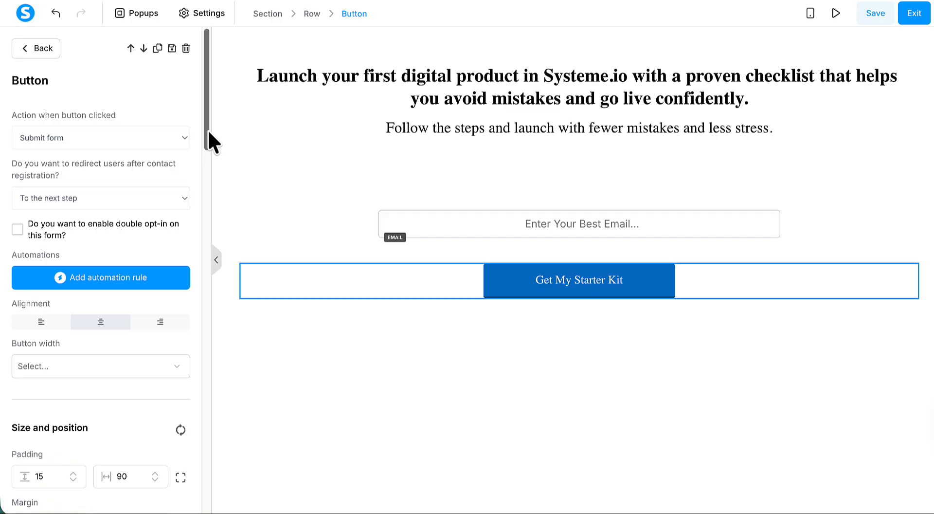
left_click_drag(208, 132, 206, 212)
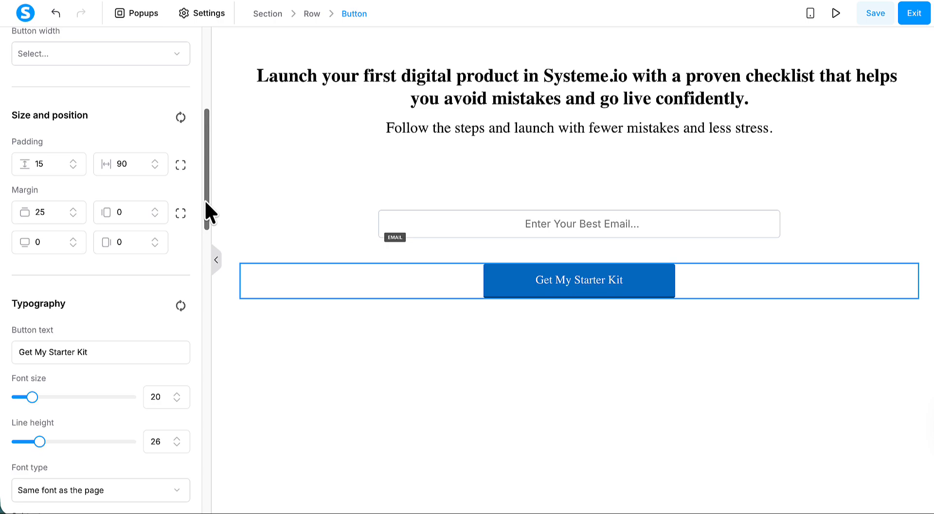
left_click_drag(204, 199, 205, 121)
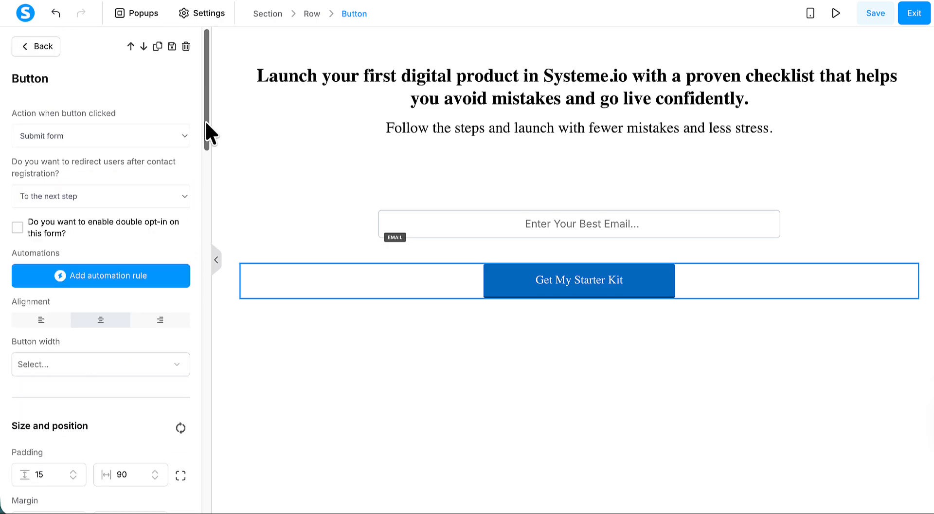
left_click(296, 212)
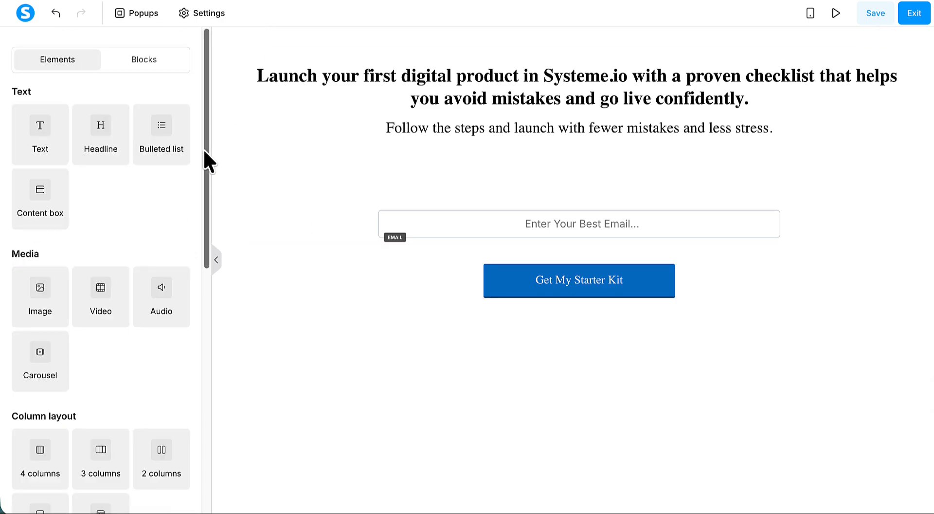
Add a consent checkbox between the email field and the button and open its settings
left_click_drag(205, 155, 475, 264)
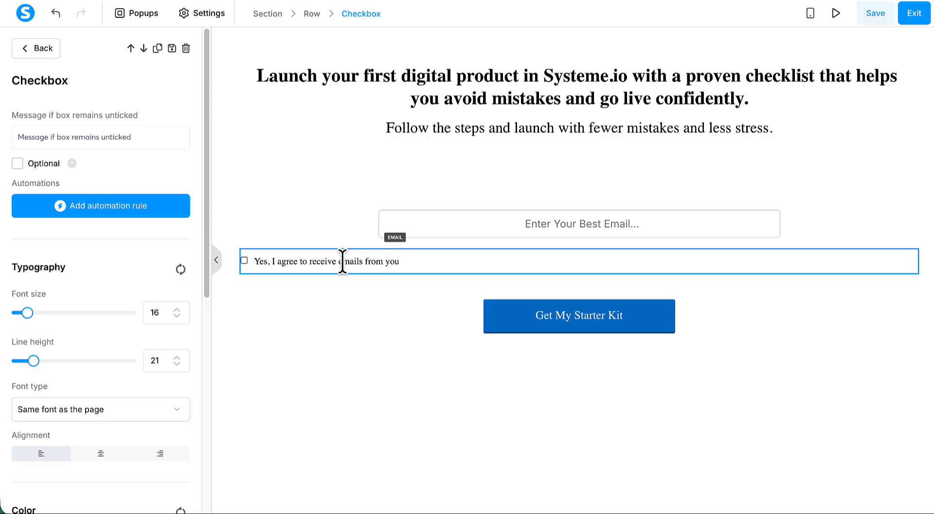
left_click_drag(206, 276, 204, 294)
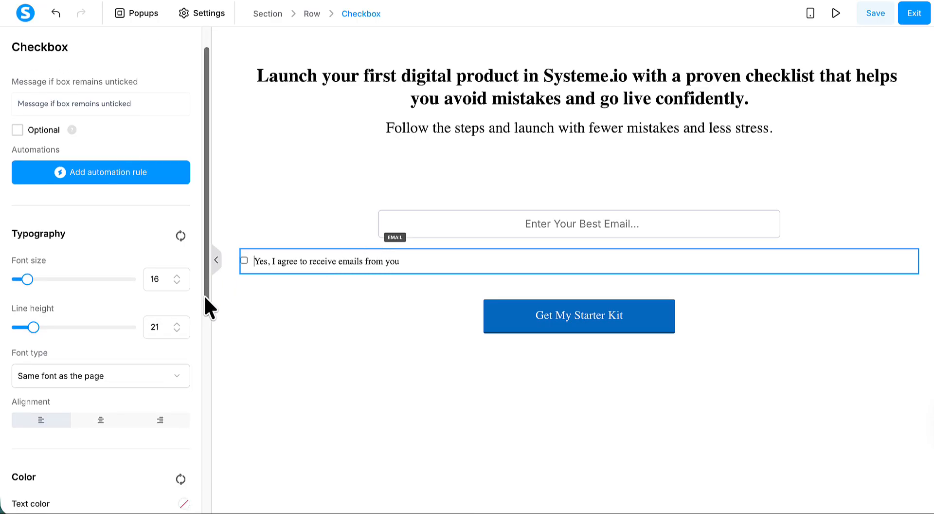
Align the checkbox with the email field by pairing its margin values and setting its horizontal margin to 238
left_click(404, 229)
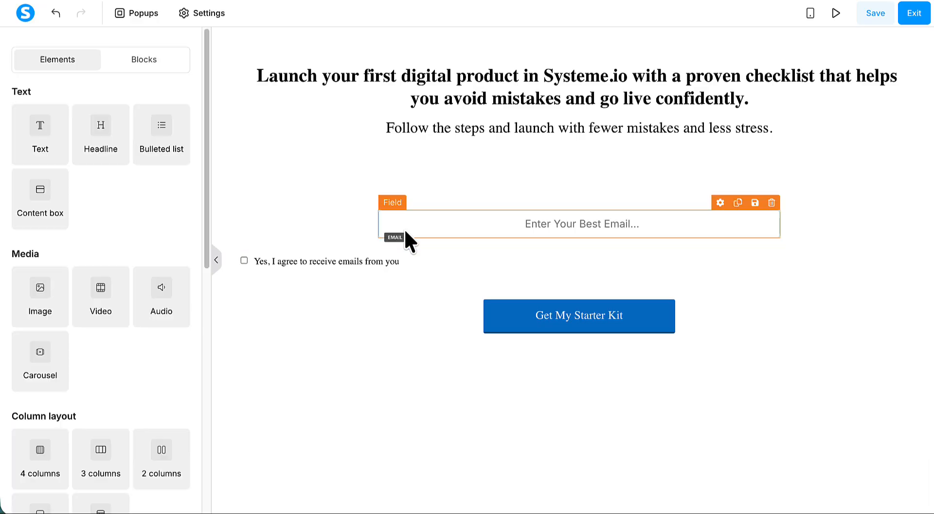
left_click(404, 229)
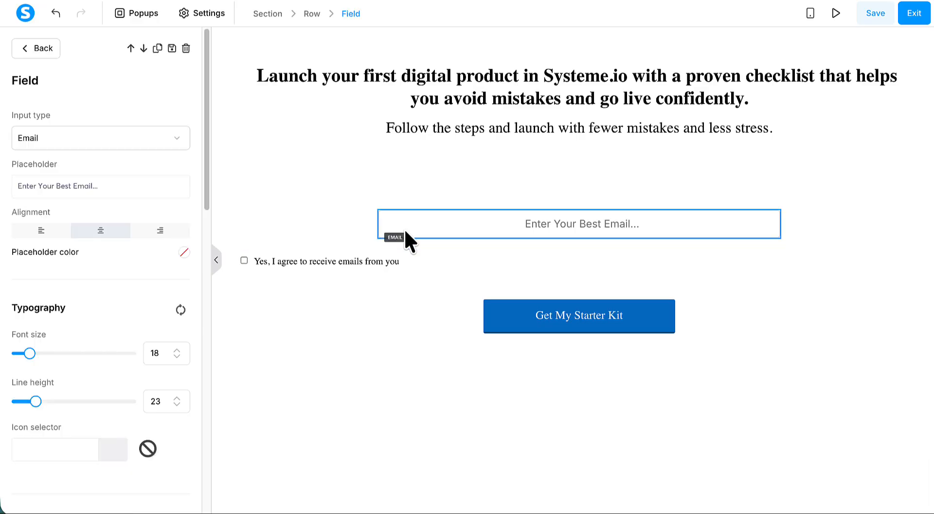
left_click_drag(204, 197, 200, 376)
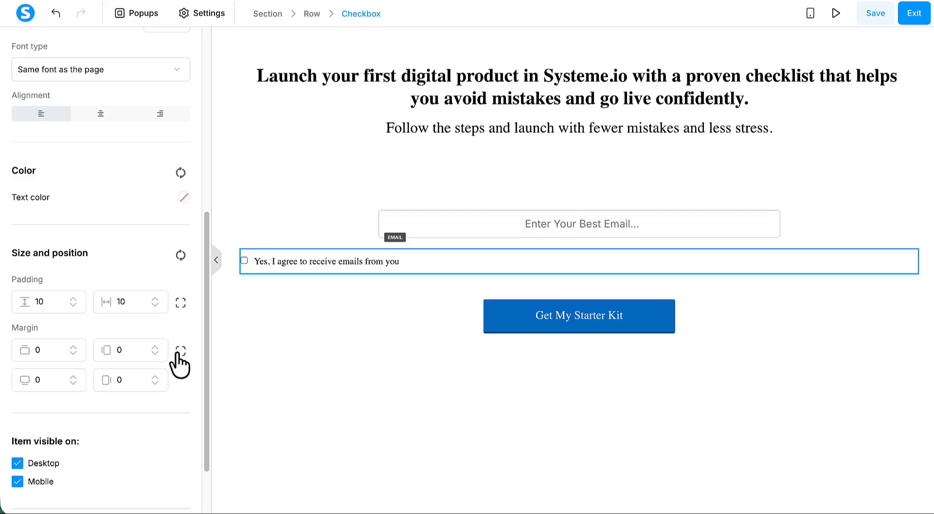
left_click(179, 352)
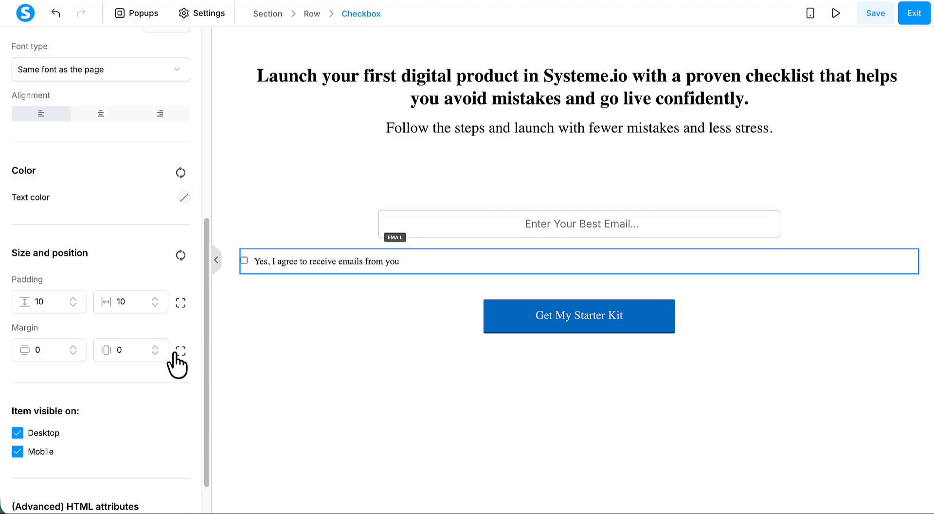
double_click(121, 350)
type("238")
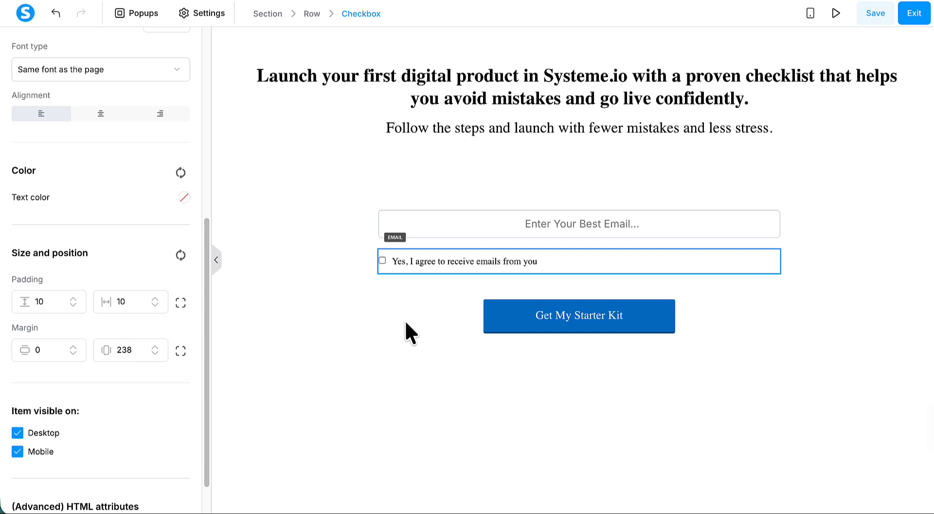
left_click(836, 236)
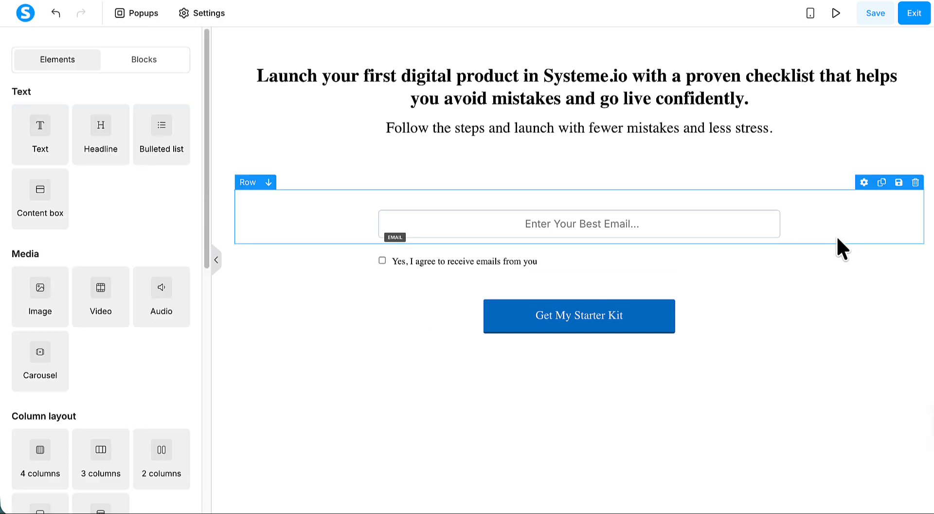
Replace the checkbox label with "Yes, I agree to receive emails from Page Builder Academy in accordance with the privacy policy"
triple_click(466, 262)
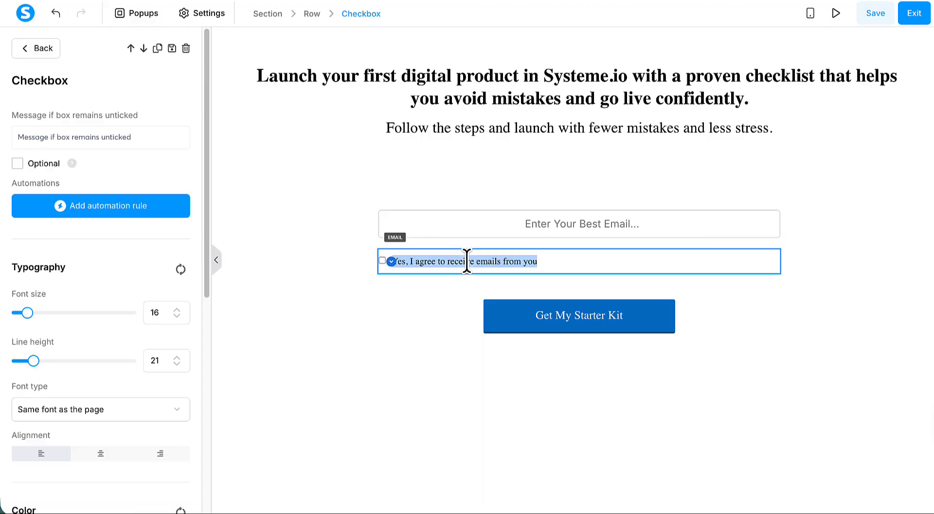
type("Yes, I agree to receive emails from Page Builder Academy in accordance with the privacy policy")
left_click(684, 261)
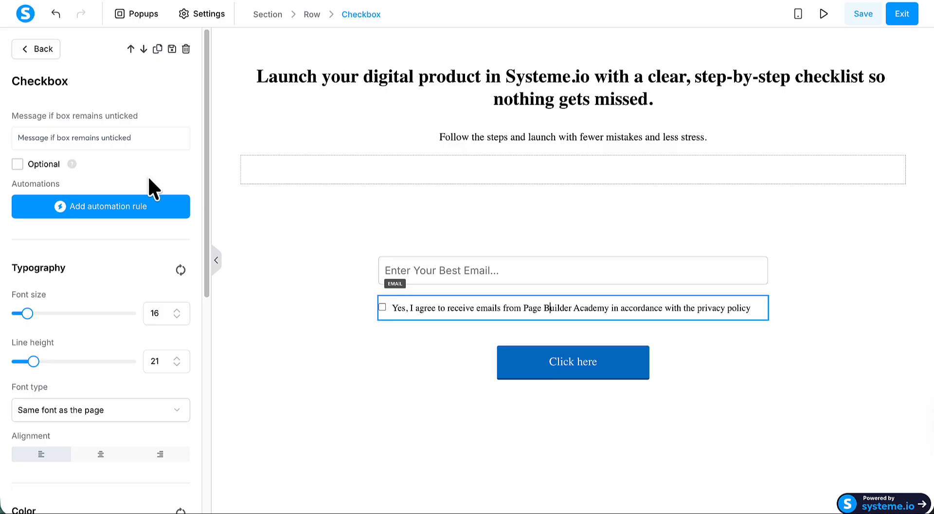
Set the checkbox's unticked message to "Please make sure to tick the box to agree"
left_click(138, 140)
double_click(137, 141)
left_click_drag(138, 140, 13, 138)
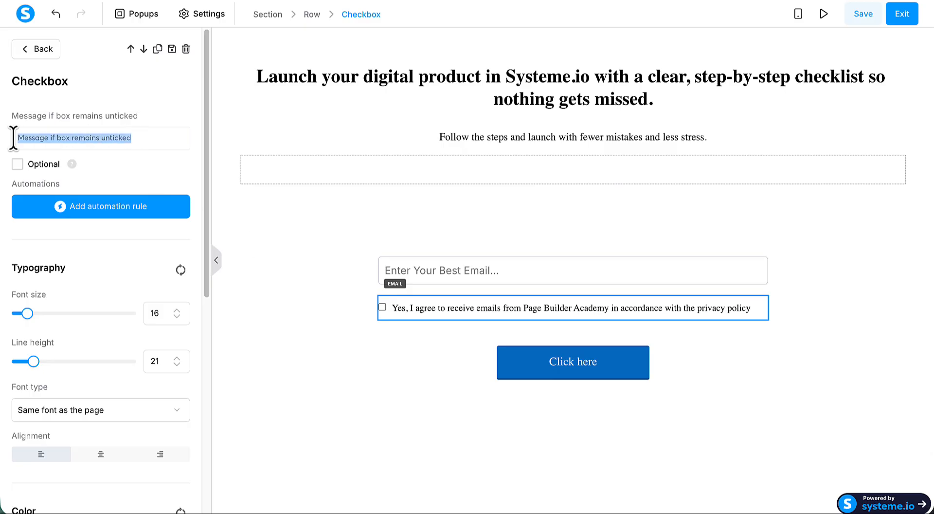
type("Please ")
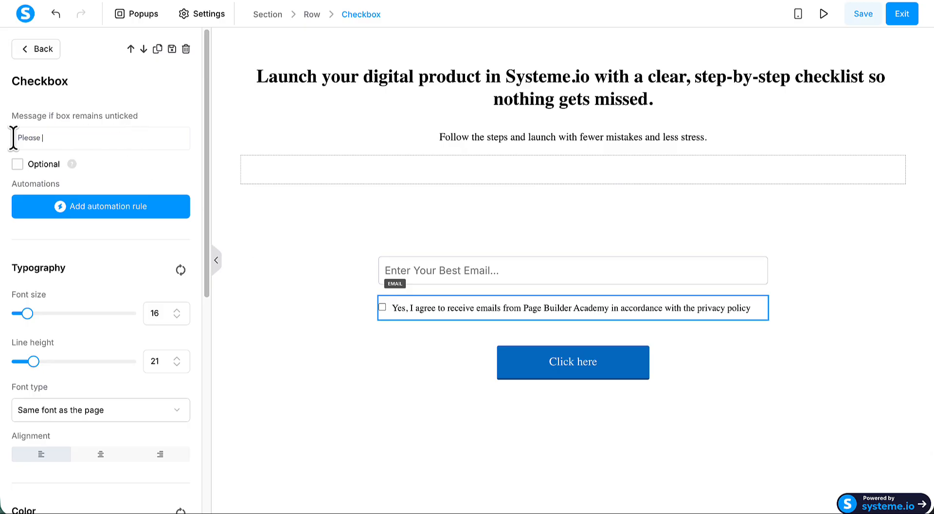
type("make sure to tick the box to agr")
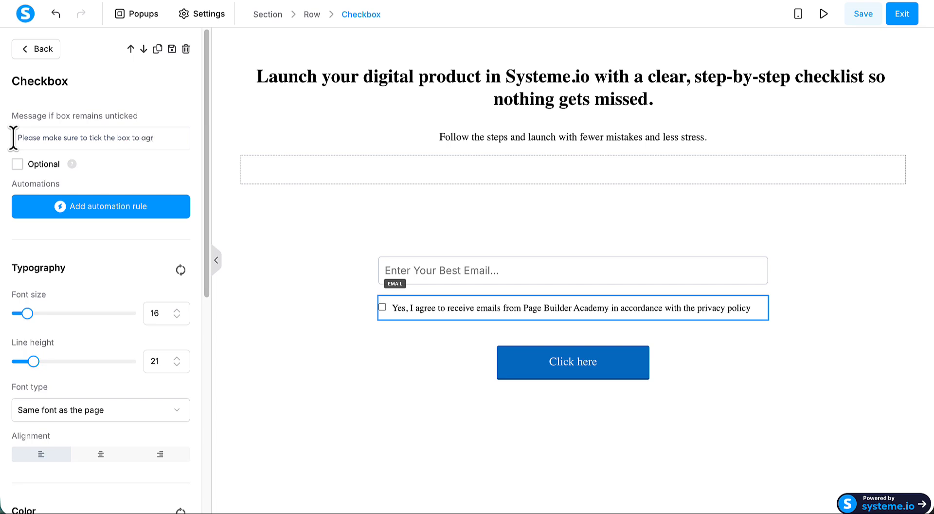
type("ee")
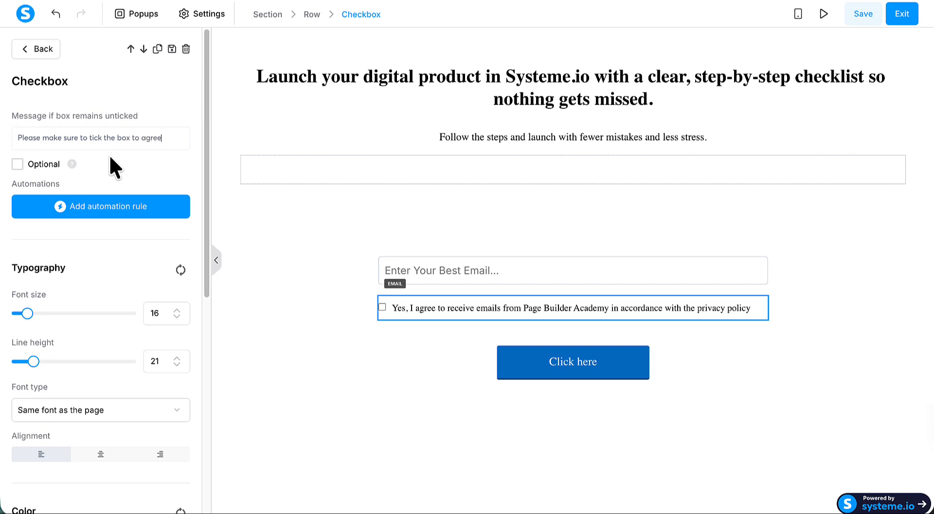
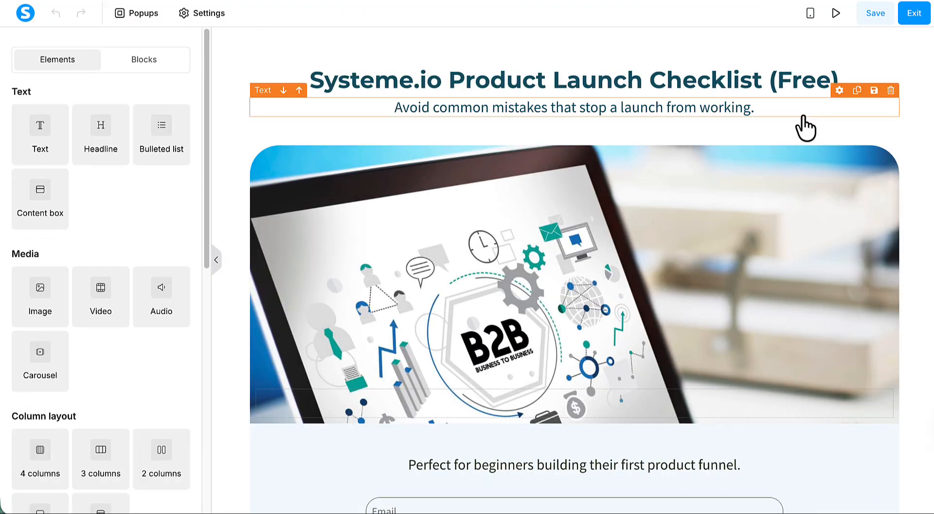
Delete the B2B tablet background image from the row below the checklist headline on the template page
scroll(802, 110, "down", 2)
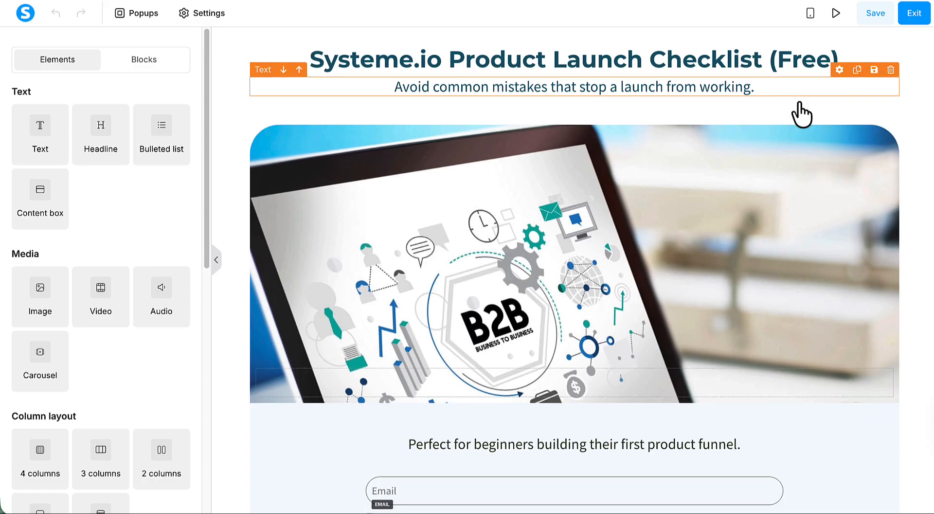
left_click(702, 190)
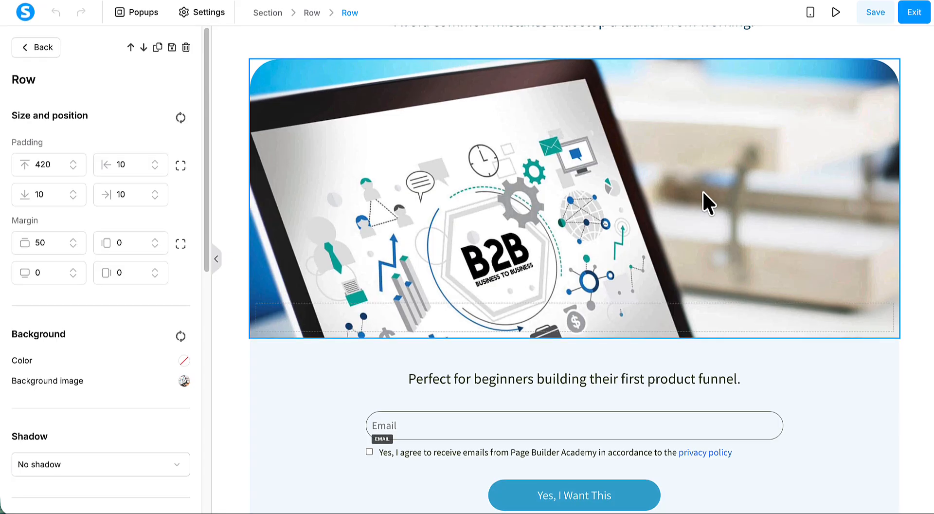
left_click(184, 383)
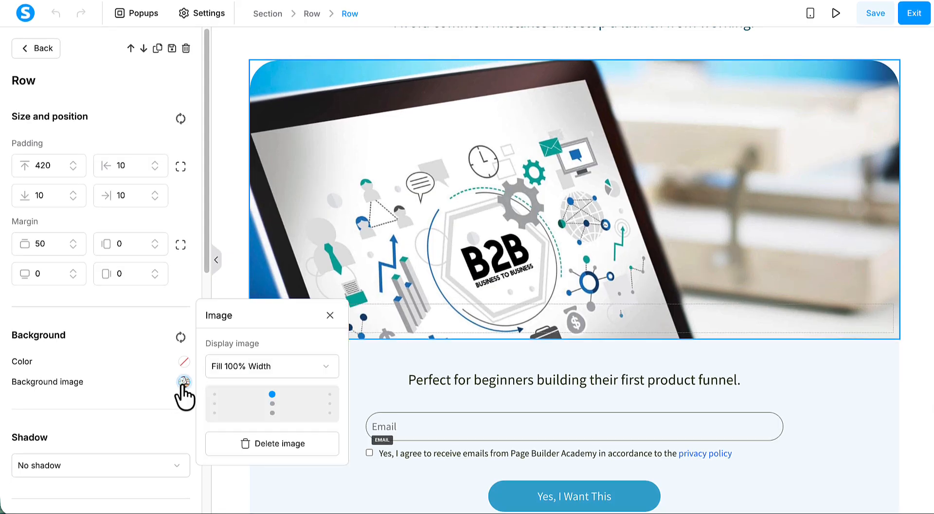
left_click(262, 443)
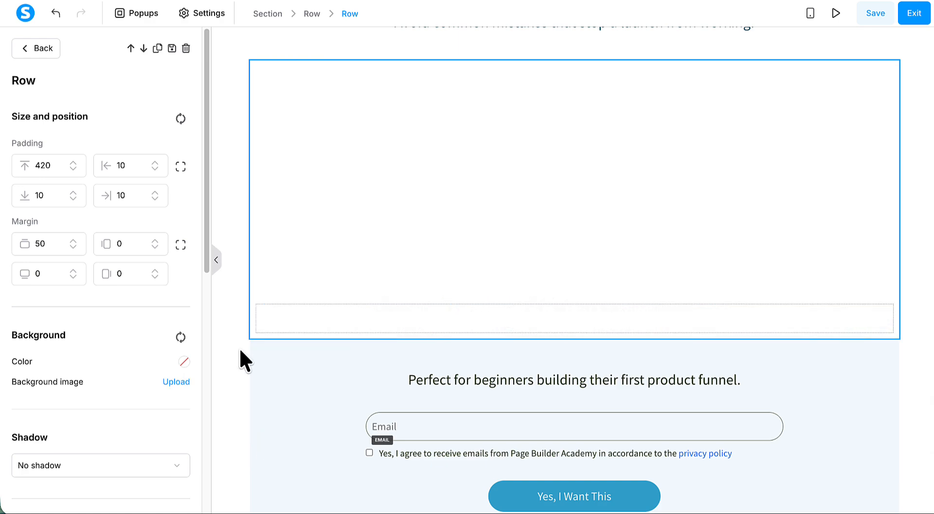
Insert the existing Systeme.io Success Accelerator Bundle picture from the saved images as the row's background image
left_click(180, 382)
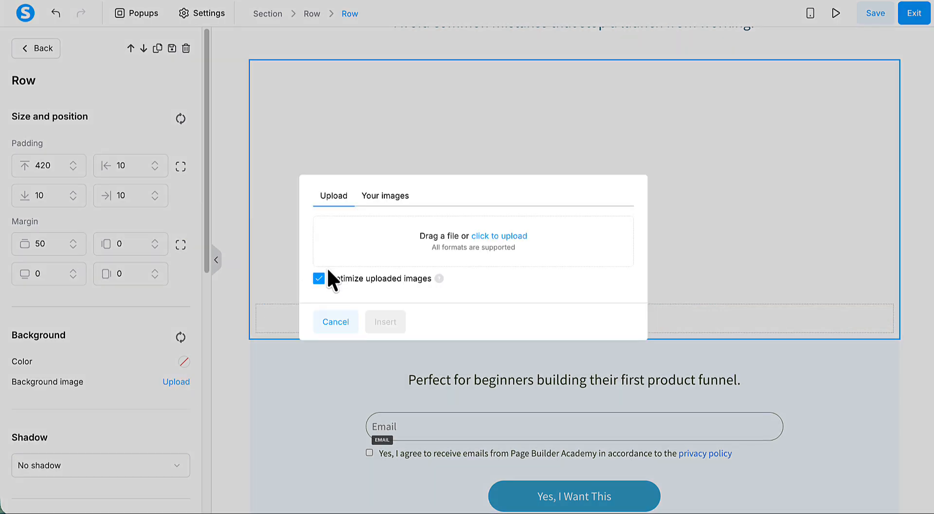
left_click(387, 195)
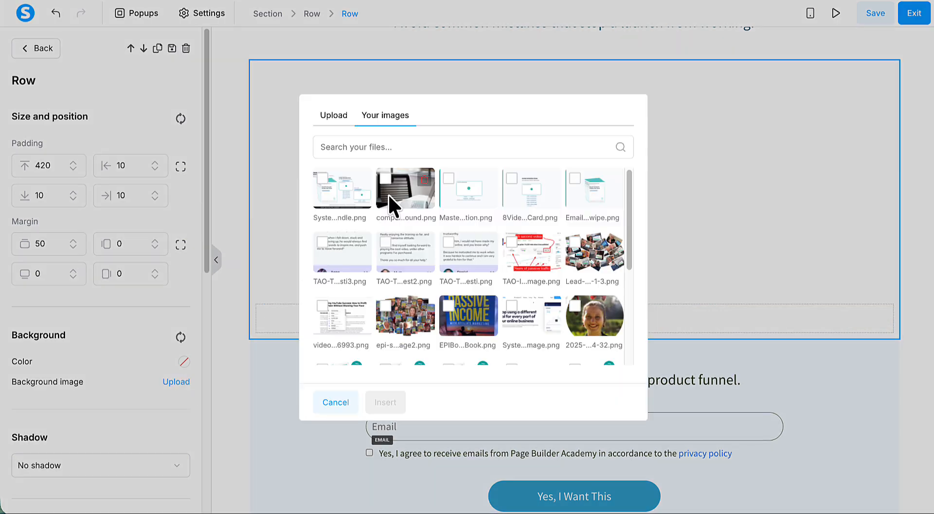
left_click(350, 181)
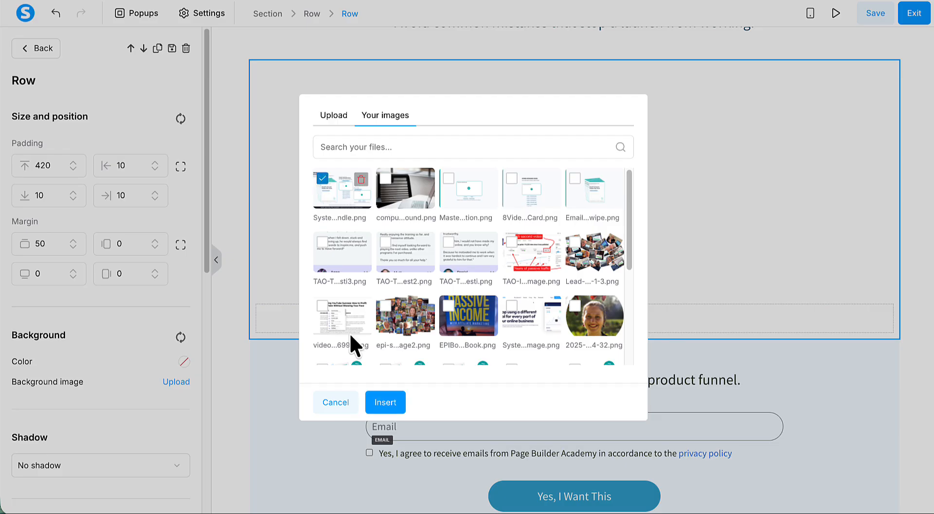
left_click(379, 403)
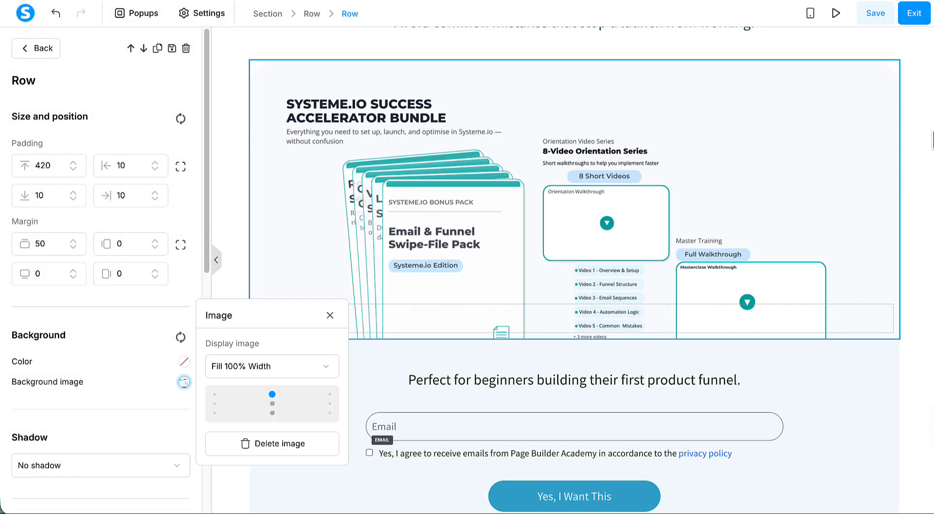
left_click(925, 127)
scroll(925, 126, "down", 1)
scroll(924, 127, "up", 3)
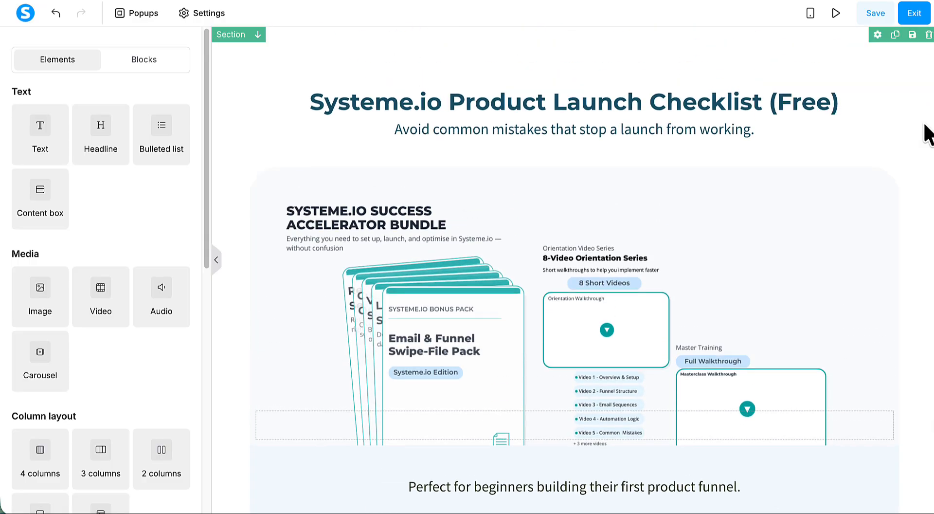
Select the dark footer section with the copyright text and raise its top margin to 36
scroll(926, 134, "down", 3)
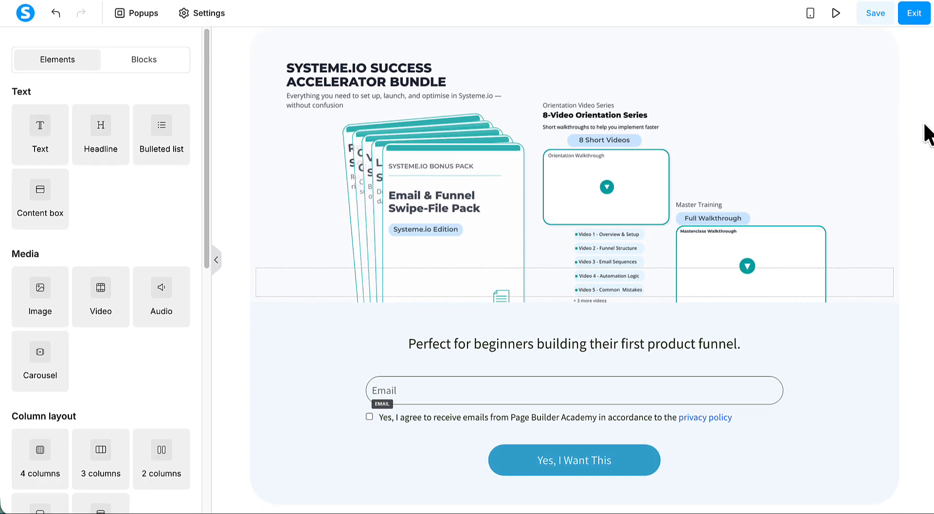
scroll(927, 134, "down", 4)
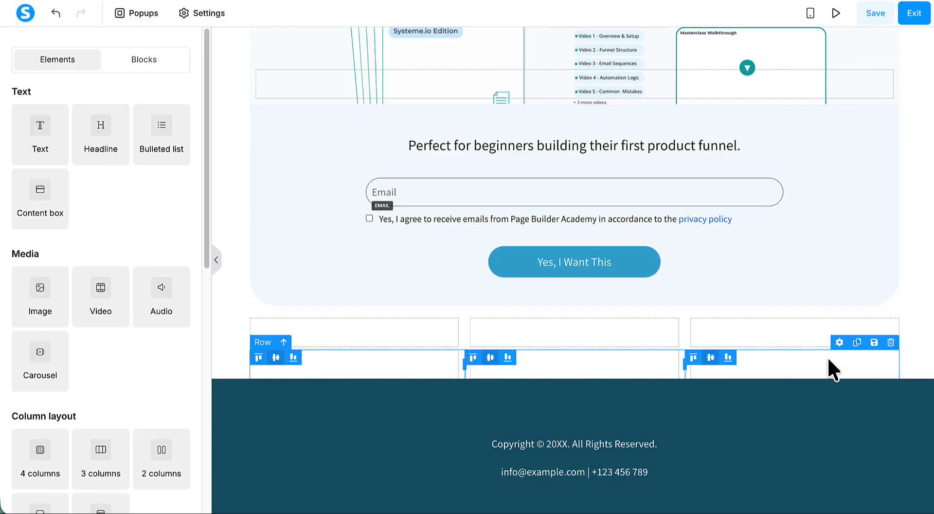
left_click(817, 399)
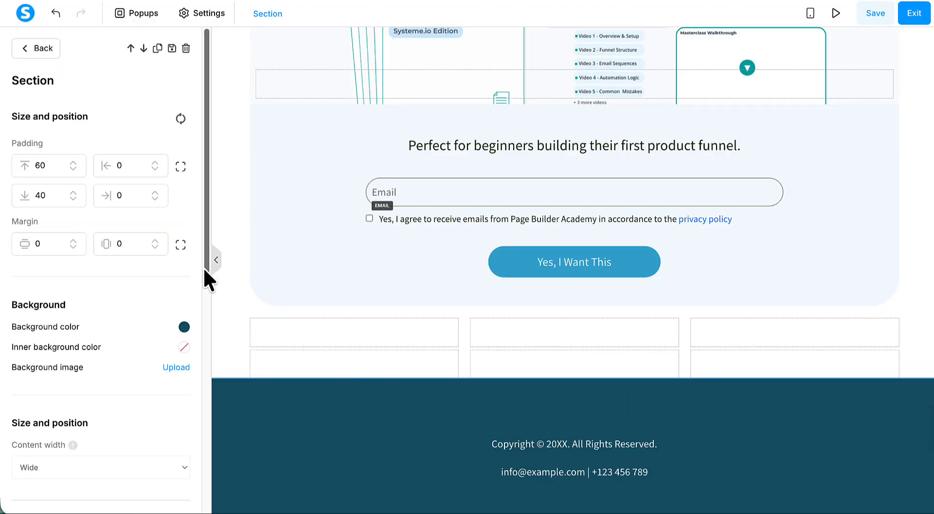
left_click_drag(203, 268, 193, 224)
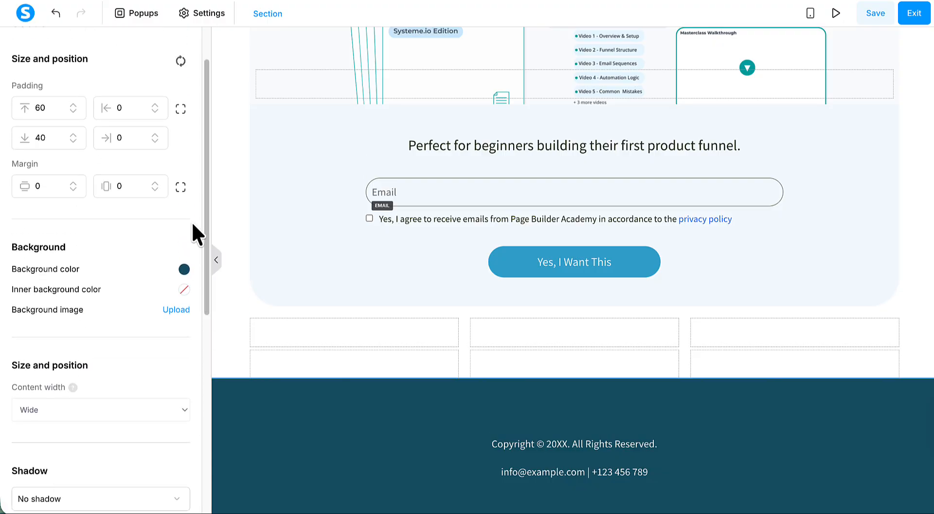
left_click(72, 183)
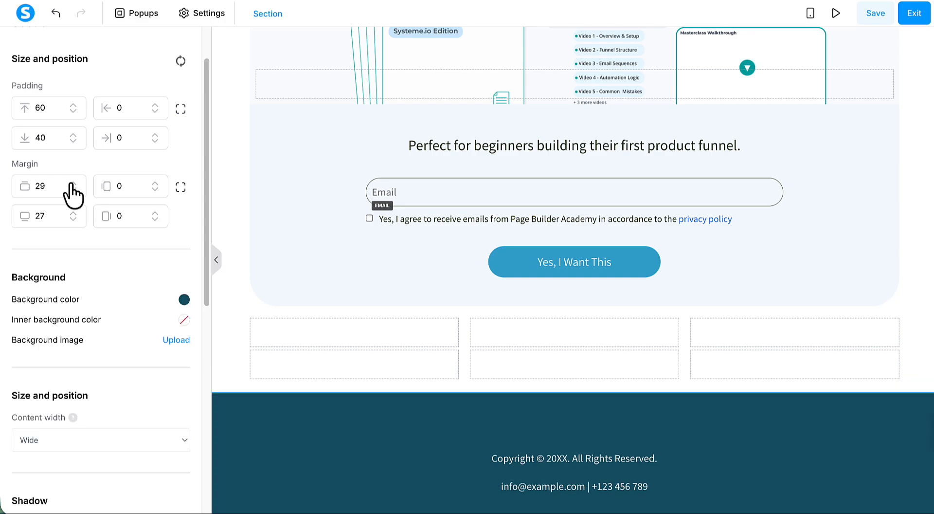
left_click(72, 184)
left_click(72, 184)
left_click(71, 184)
left_click(72, 184)
left_click(71, 183)
left_click(72, 184)
left_click(71, 184)
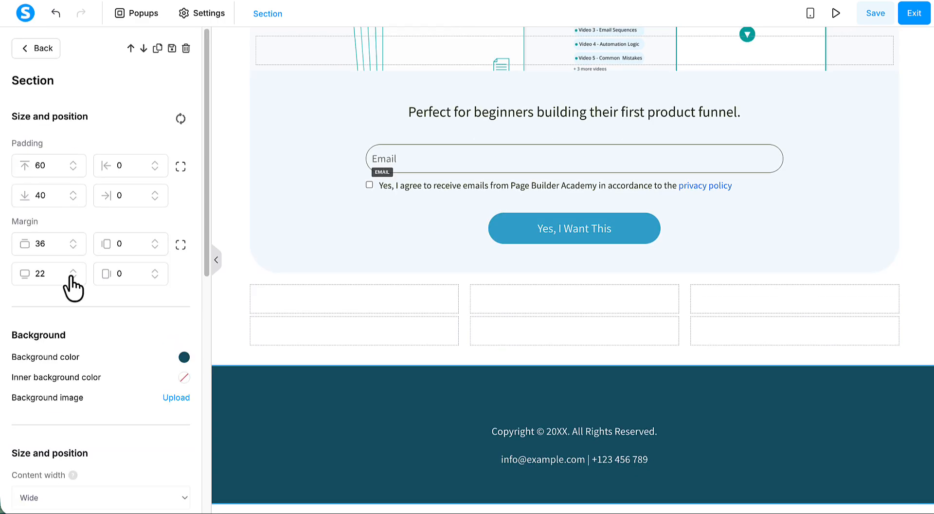
Lower the footer section's bottom margin to -34 and its top margin to 33
left_click(71, 277)
left_click(72, 277)
left_click(72, 277)
left_click(71, 277)
left_click(72, 277)
left_click(71, 278)
left_click(71, 277)
left_click(71, 277)
left_click(71, 277)
left_click(71, 277)
left_click(72, 277)
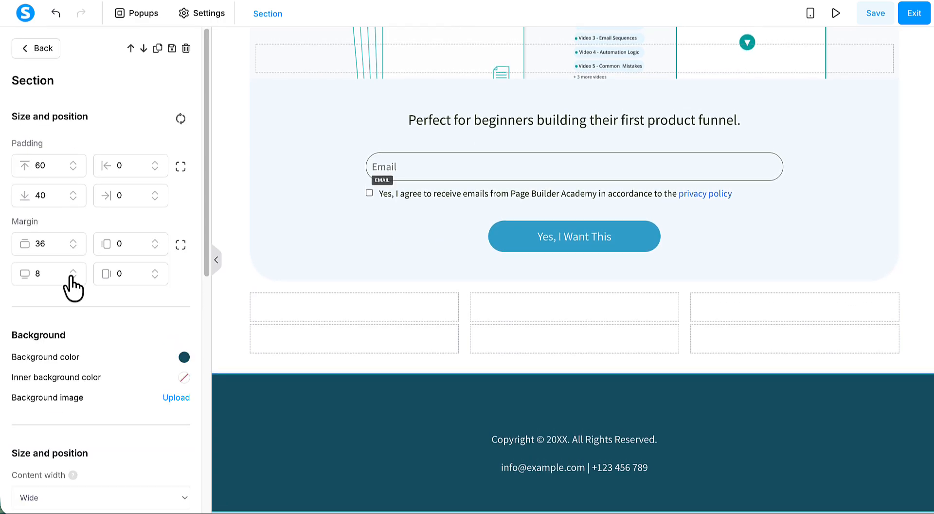
left_click(71, 277)
left_click(71, 277)
left_click(71, 277)
left_click(72, 277)
left_click(72, 277)
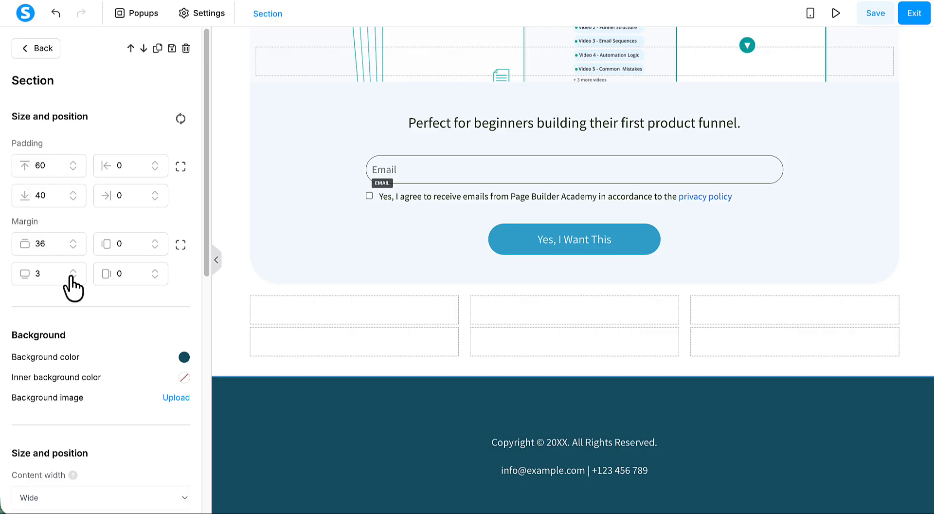
left_click(72, 277)
left_click(71, 277)
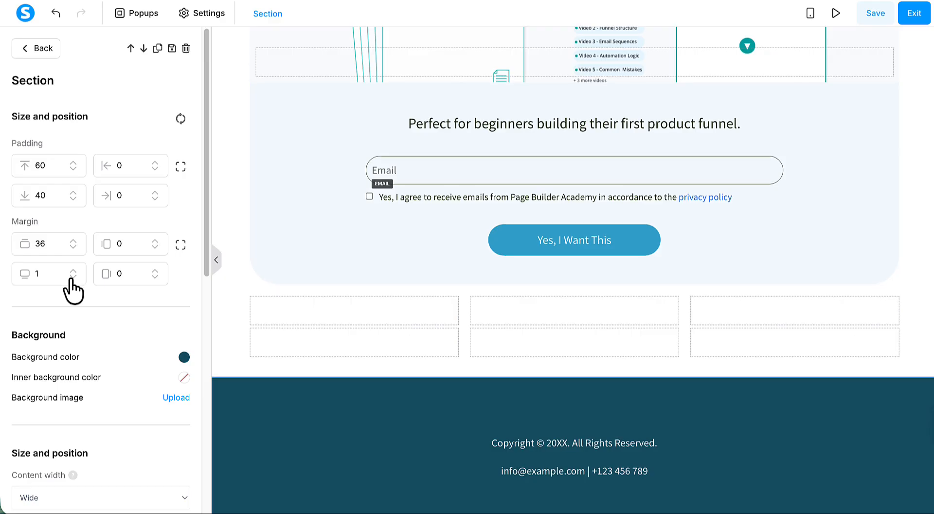
left_click(71, 278)
left_click(71, 278)
left_click(71, 277)
left_click(71, 278)
left_click(72, 277)
left_click(72, 277)
left_click(72, 277)
left_click(71, 277)
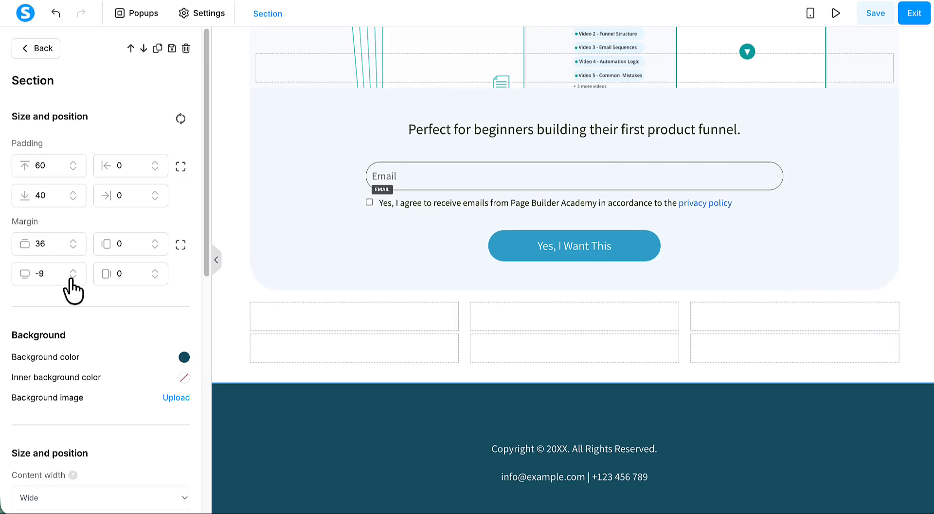
left_click(72, 278)
left_click(72, 277)
left_click(71, 278)
left_click(71, 278)
left_click(72, 277)
left_click(71, 277)
left_click(72, 277)
left_click(71, 277)
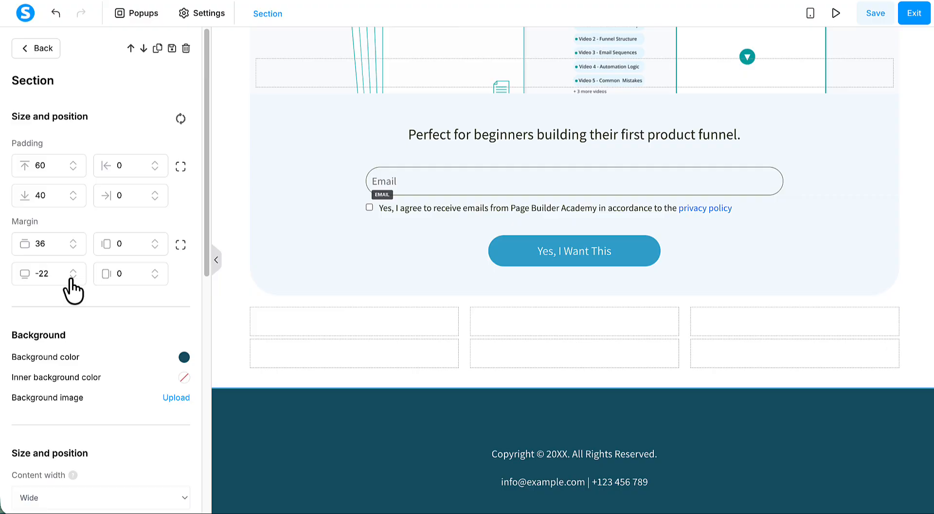
left_click(71, 278)
left_click(71, 278)
left_click(71, 278)
left_click(72, 277)
left_click(72, 278)
left_click(72, 277)
left_click(72, 246)
Reduce the footer section's top padding to 10, close its settings and check the page layout
left_click(73, 169)
left_click(72, 168)
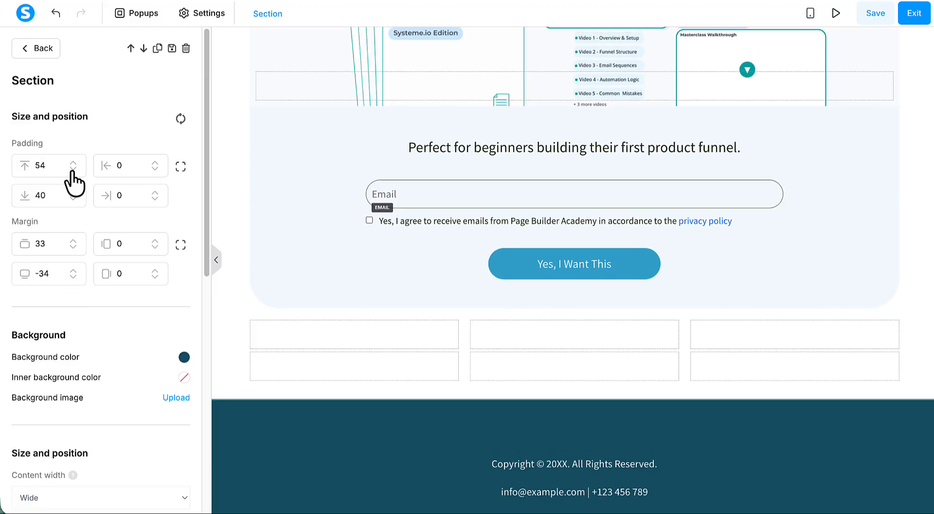
left_click(73, 169)
left_click(72, 168)
left_click(72, 169)
left_click(72, 169)
left_click(73, 168)
left_click(72, 169)
left_click(73, 169)
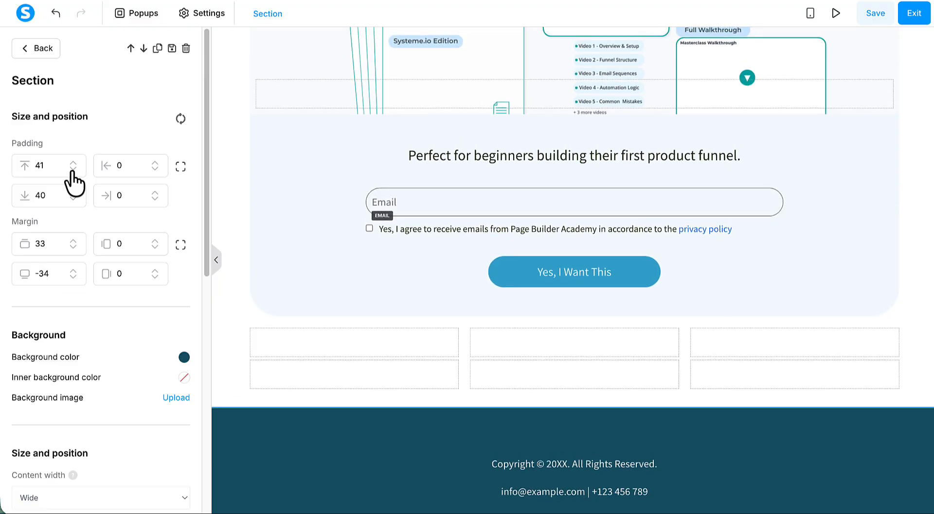
left_click(73, 169)
left_click(72, 169)
left_click(72, 169)
left_click(72, 168)
left_click(73, 168)
left_click(73, 169)
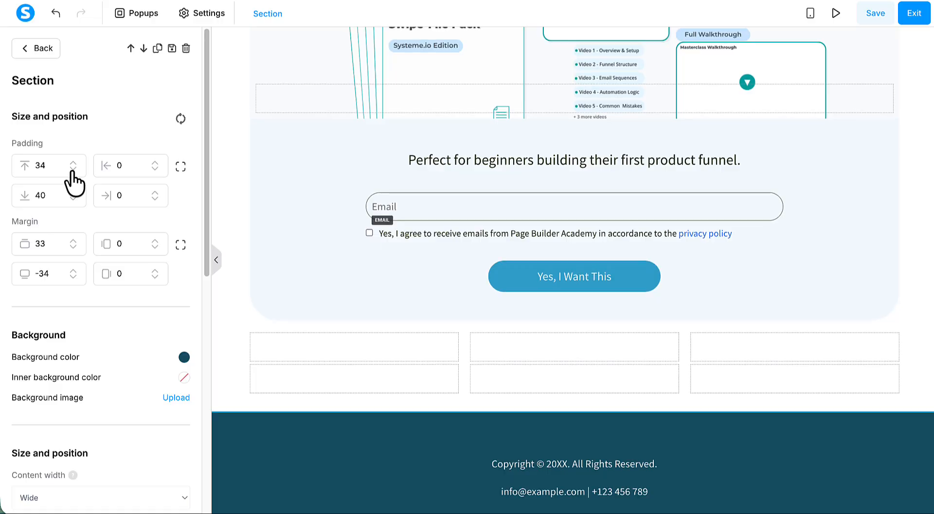
left_click(73, 169)
left_click(73, 168)
left_click(72, 169)
left_click(72, 169)
left_click(72, 169)
left_click(72, 169)
left_click(72, 169)
left_click(72, 169)
left_click(73, 169)
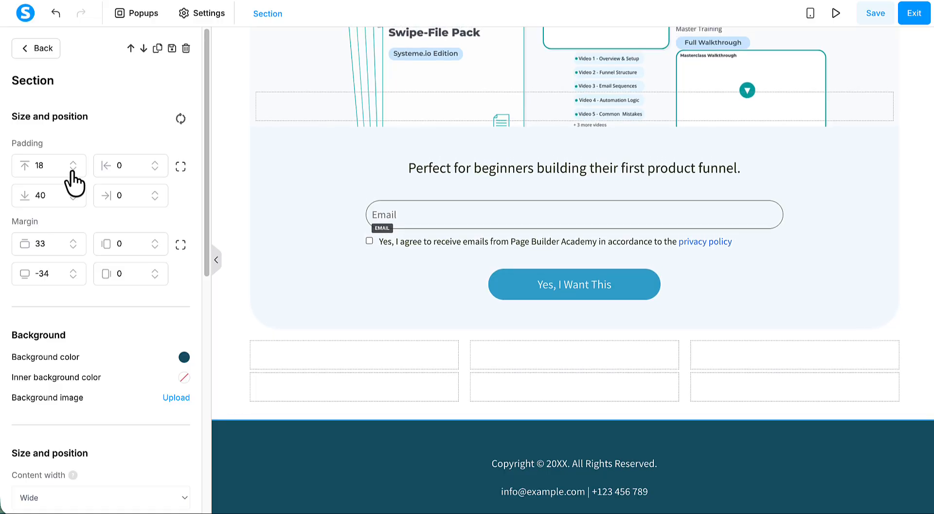
left_click(72, 169)
left_click(73, 169)
left_click(72, 168)
left_click(73, 169)
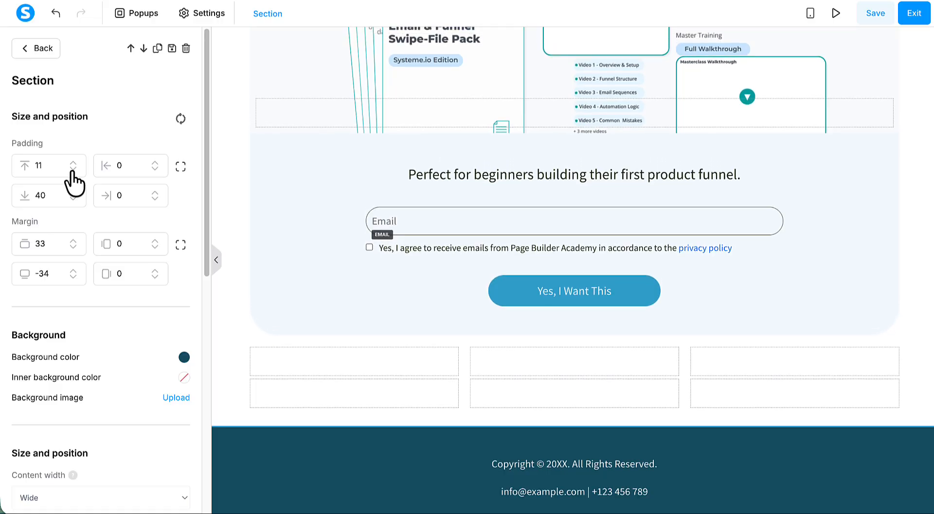
left_click(73, 169)
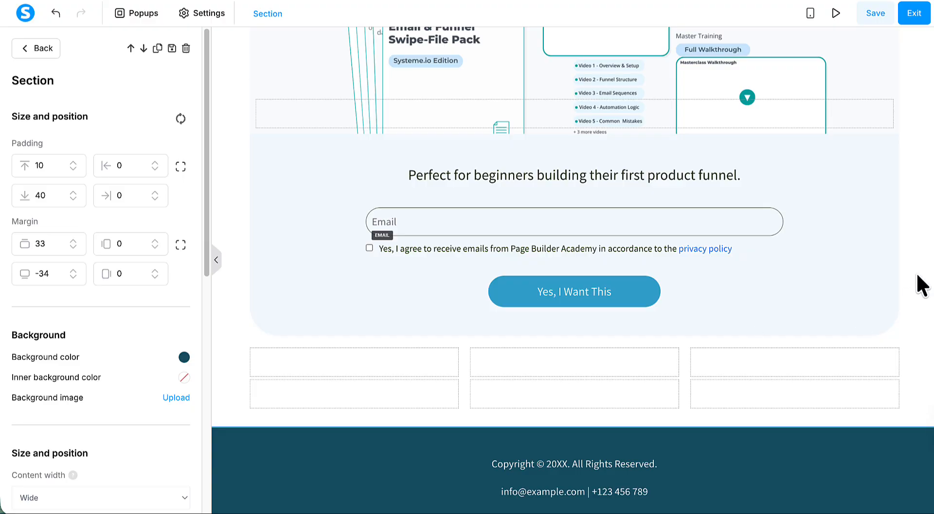
key("Escape")
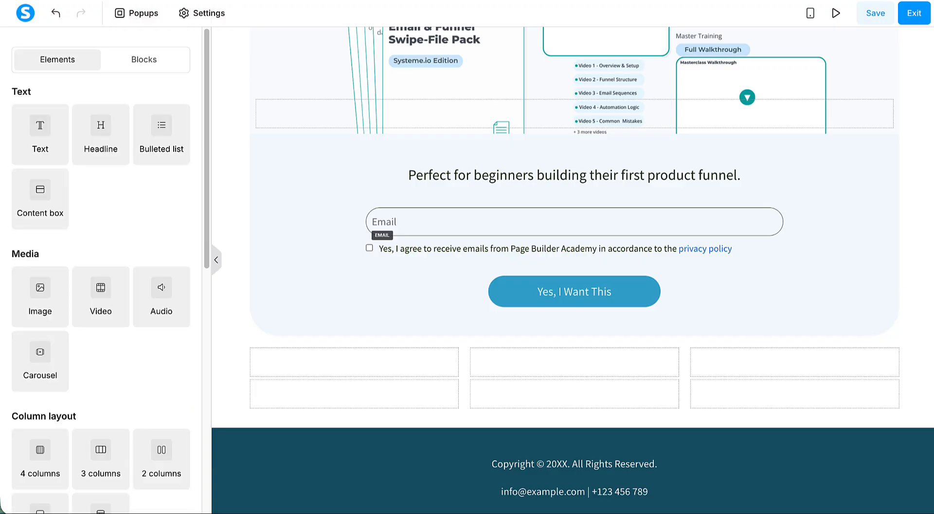
scroll(574, 270, "up", 6)
scroll(574, 270, "down", 6)
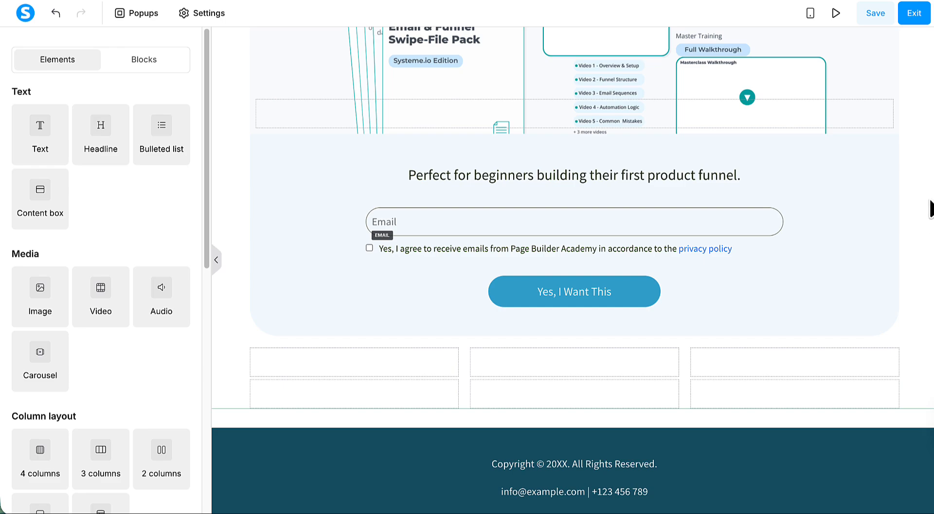
Save the page, preview it from the headline down to the footer and return to the editor
left_click(881, 15)
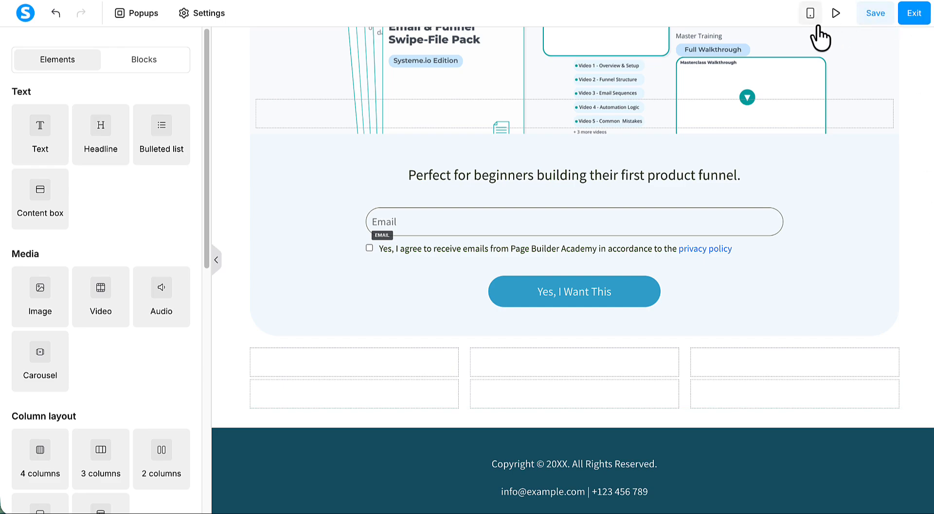
left_click(834, 18)
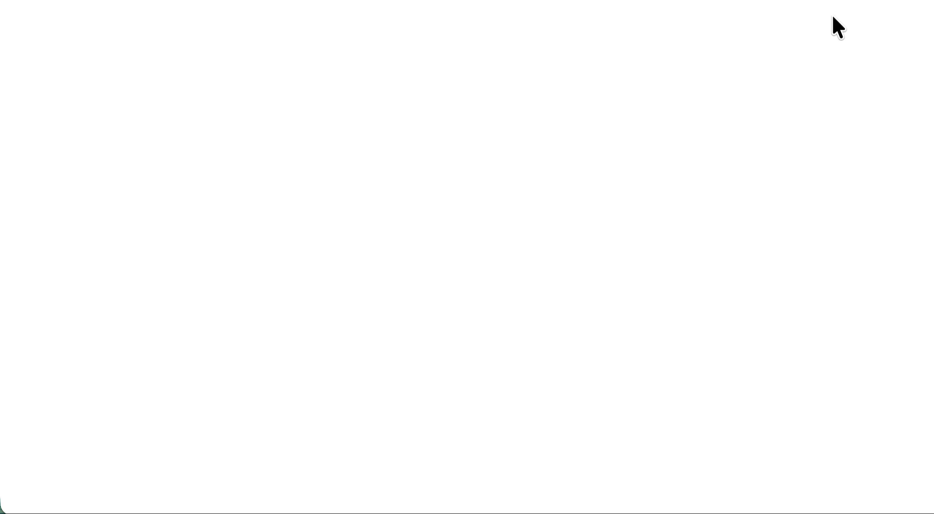
scroll(869, 206, "down", 2)
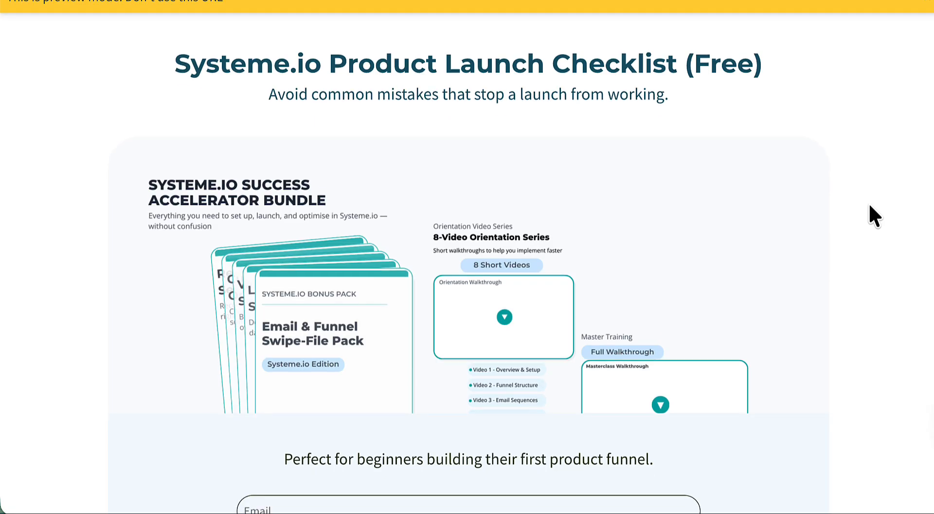
scroll(869, 206, "down", 5)
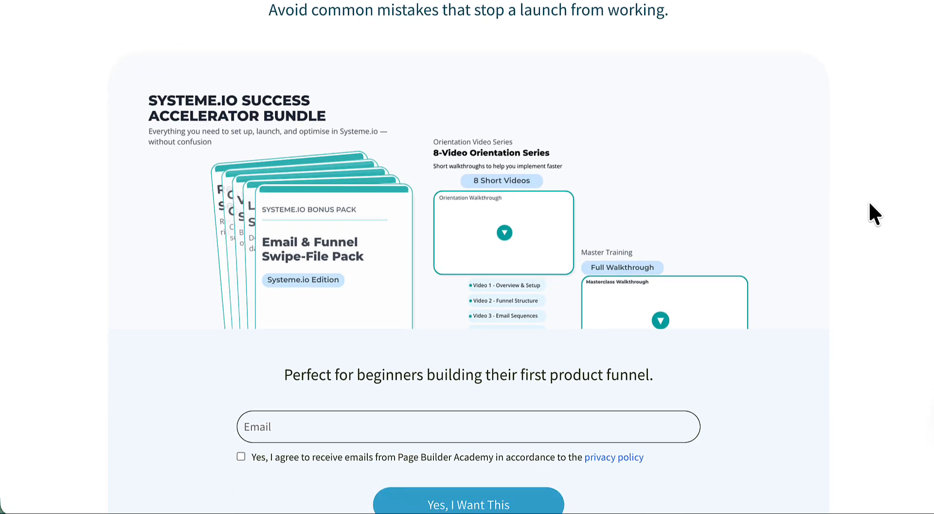
scroll(870, 202, "down", 1)
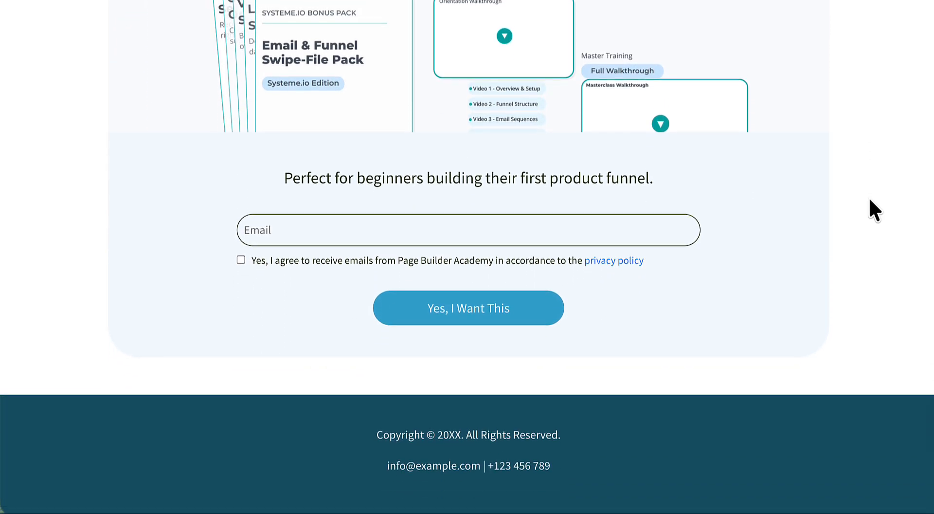
scroll(869, 199, "up", 1)
scroll(868, 199, "up", 4)
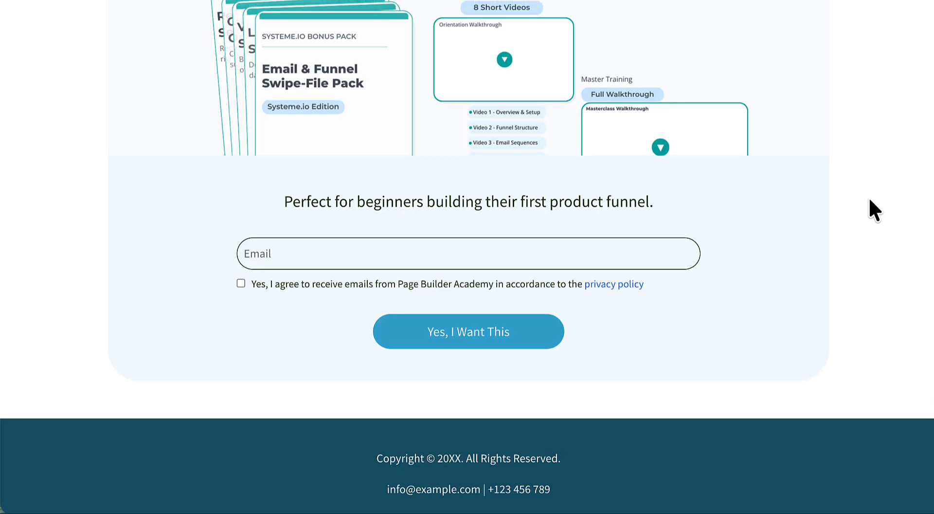
scroll(869, 197, "up", 3)
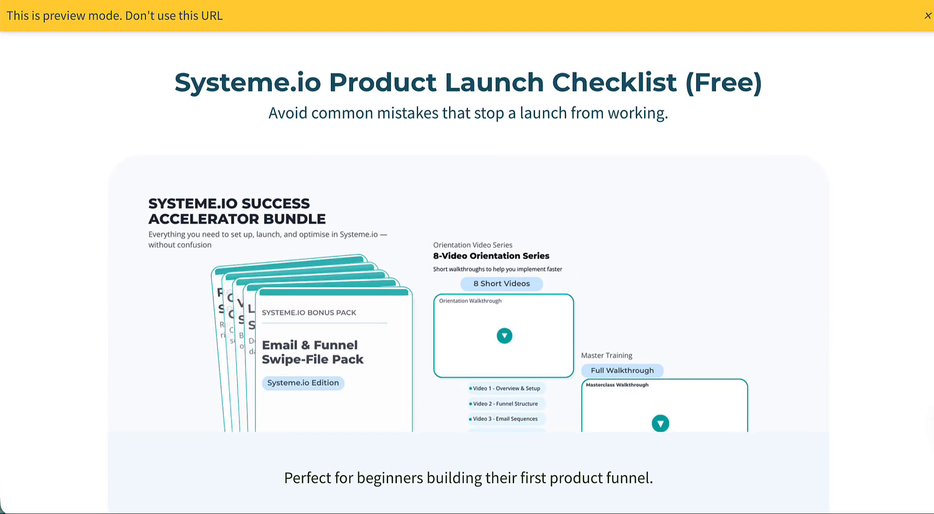
left_click(452, 0)
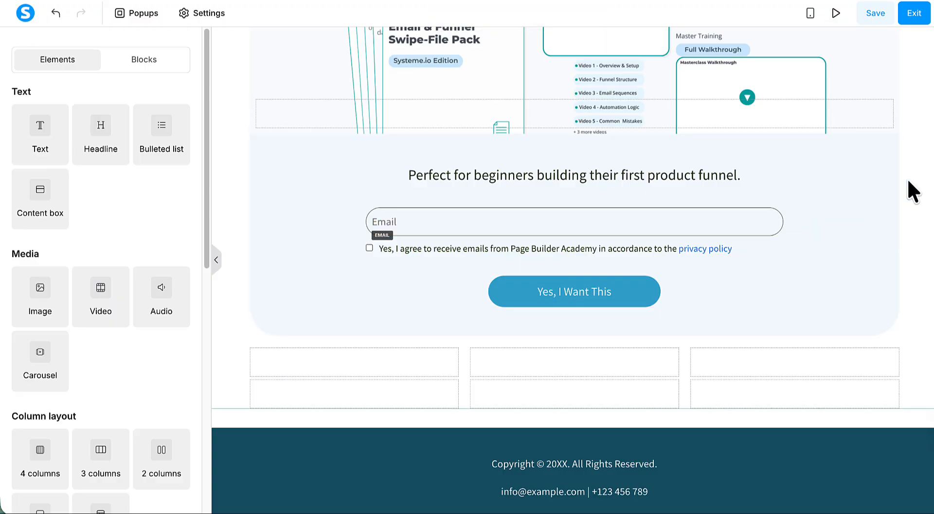
Delete the Systeme.io Success Accelerator Bundle background image from the row above the email form
scroll(908, 180, "up", 1)
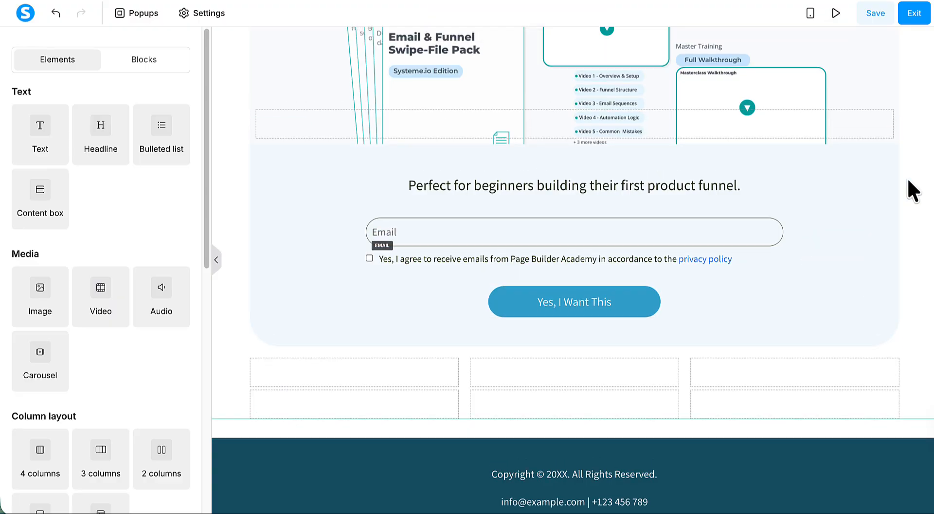
left_click(628, 321)
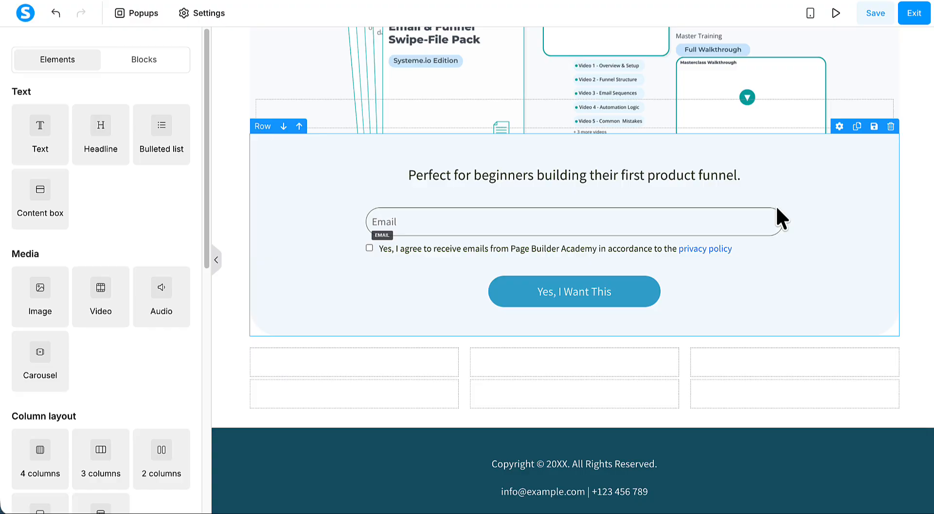
scroll(775, 209, "up", 5)
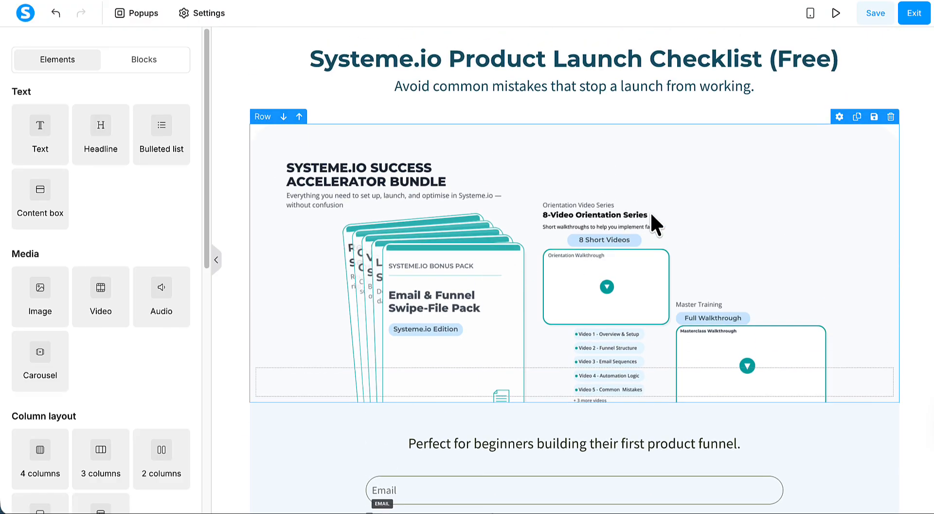
scroll(693, 143, "down", 5)
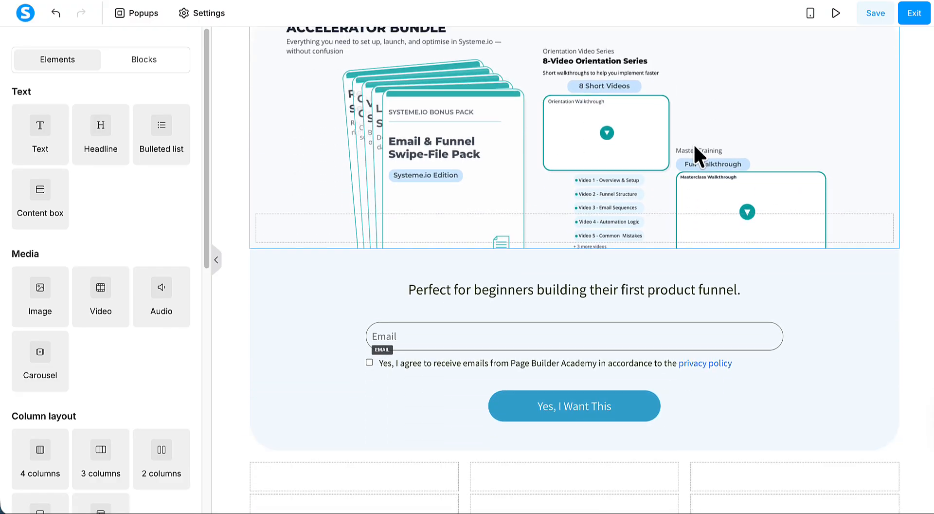
scroll(694, 146, "up", 4)
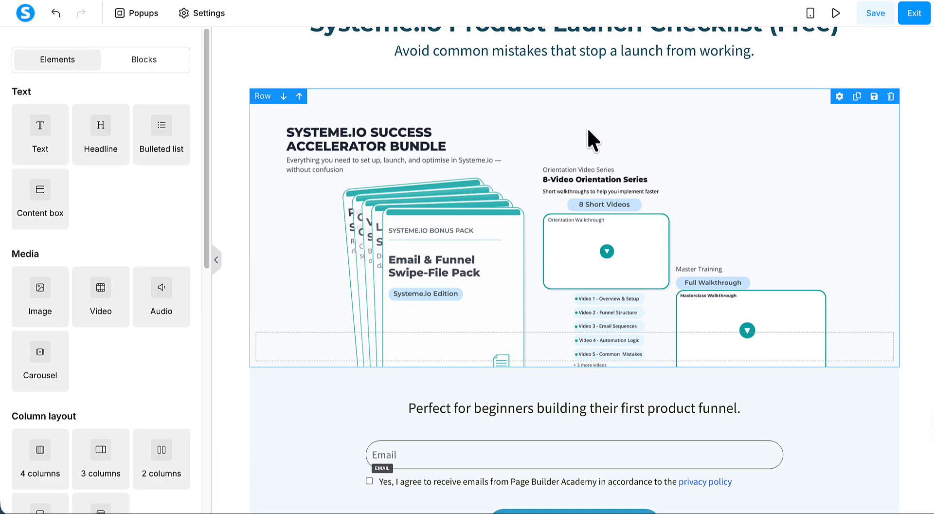
left_click(460, 136)
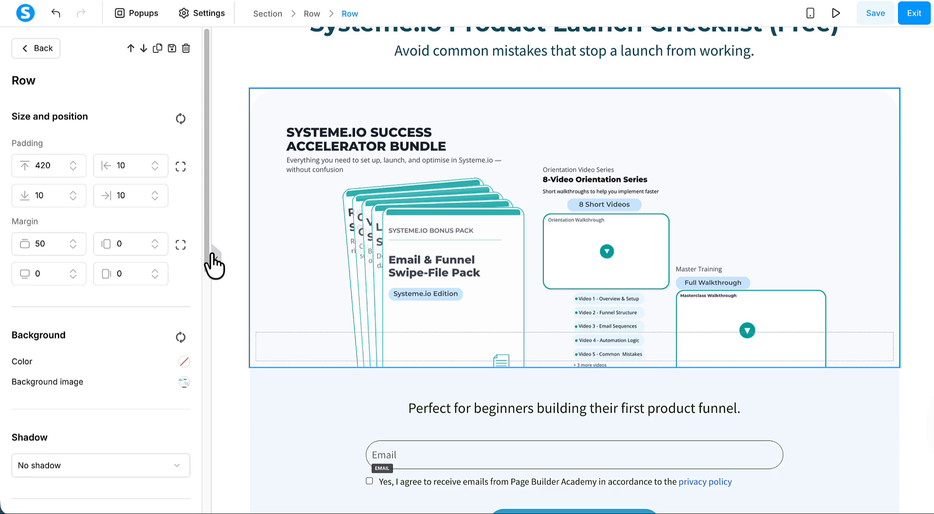
left_click(184, 382)
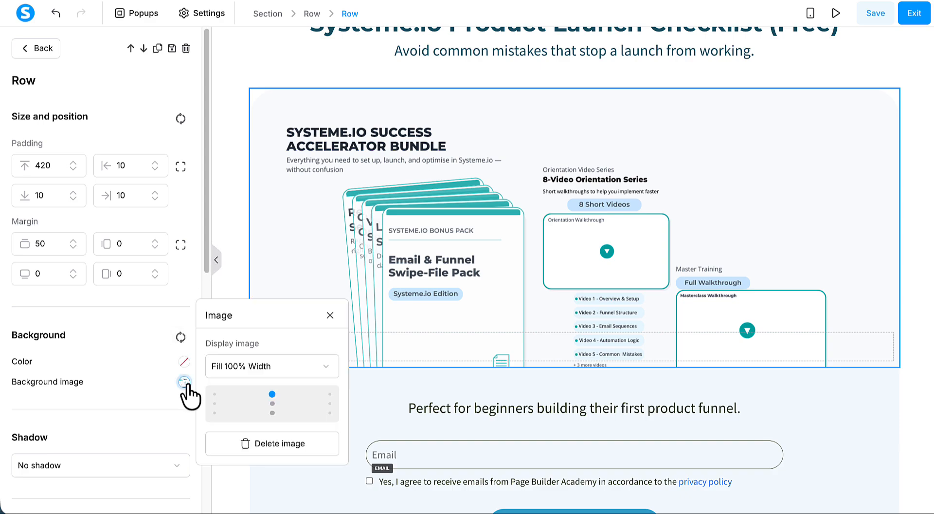
left_click(267, 443)
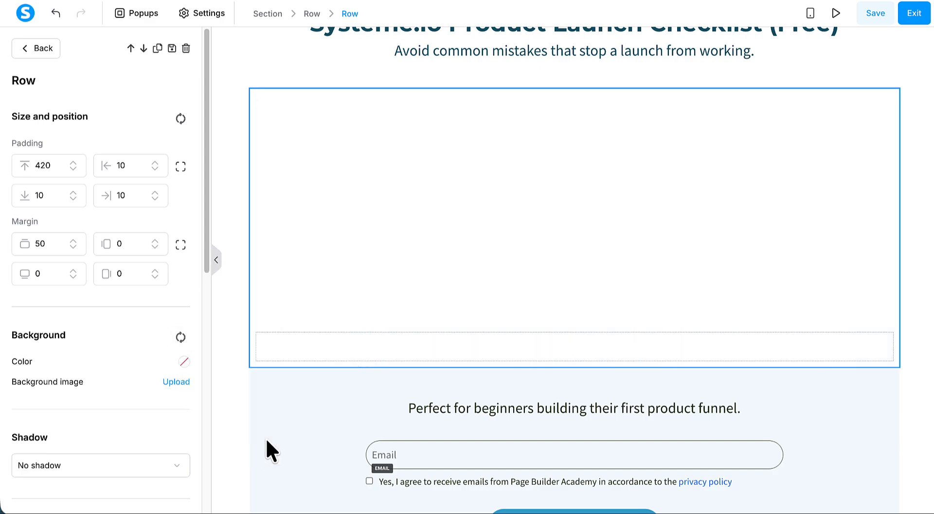
Insert the blue Systeme.io Product Launch Starter Kit picture from the saved images as the row's background image
left_click(179, 381)
left_click(371, 196)
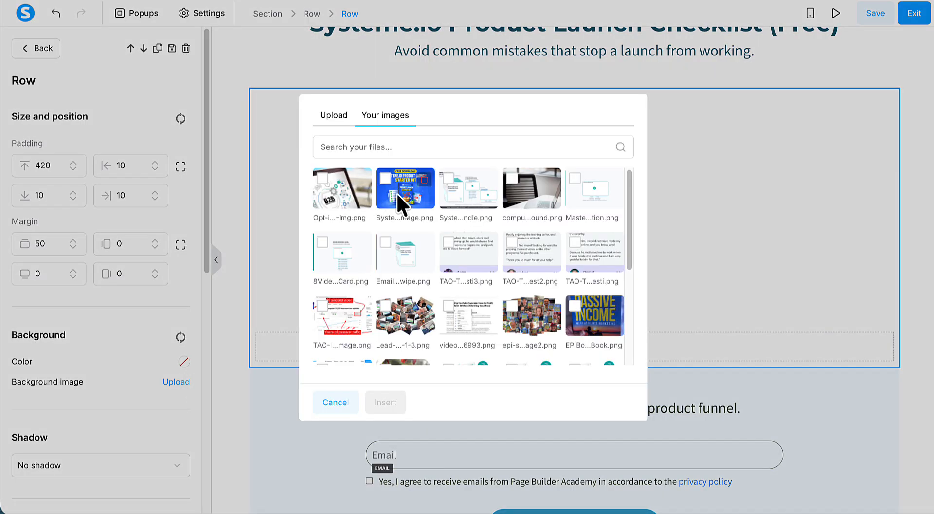
left_click(392, 189)
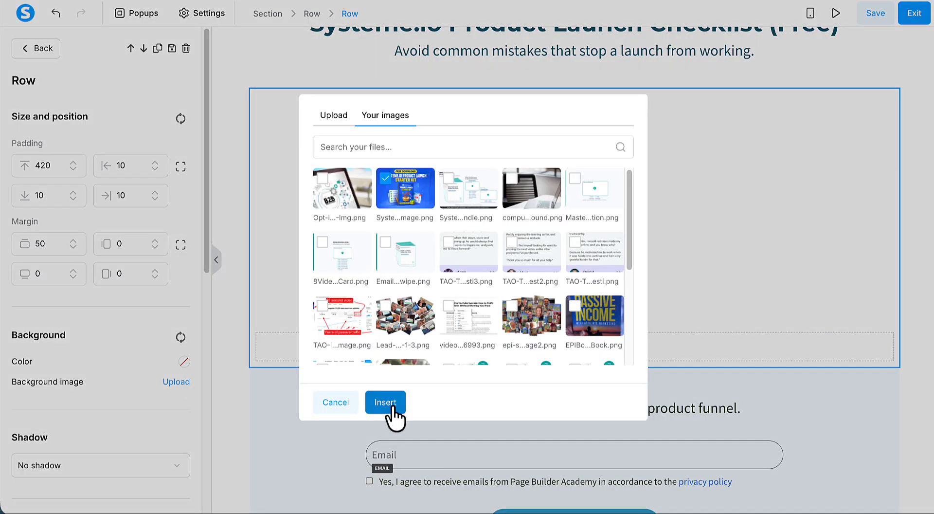
left_click(386, 402)
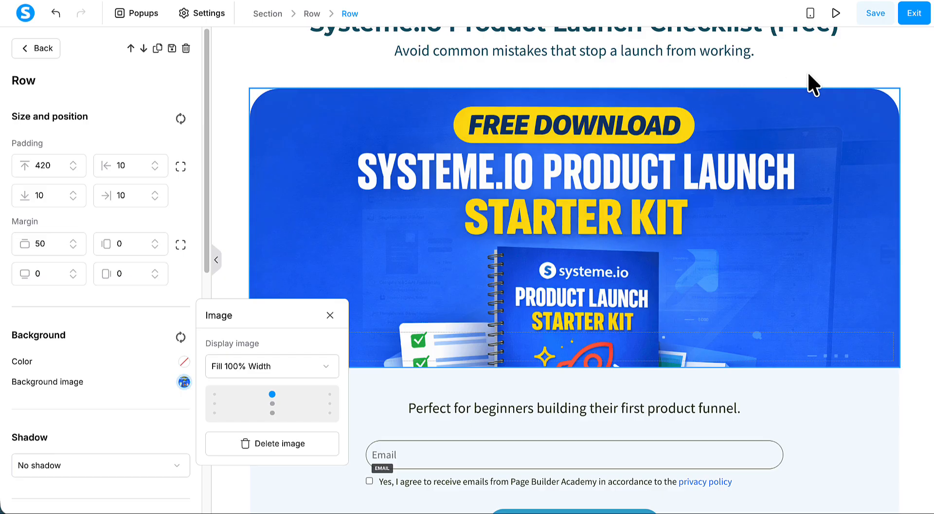
left_click(808, 74)
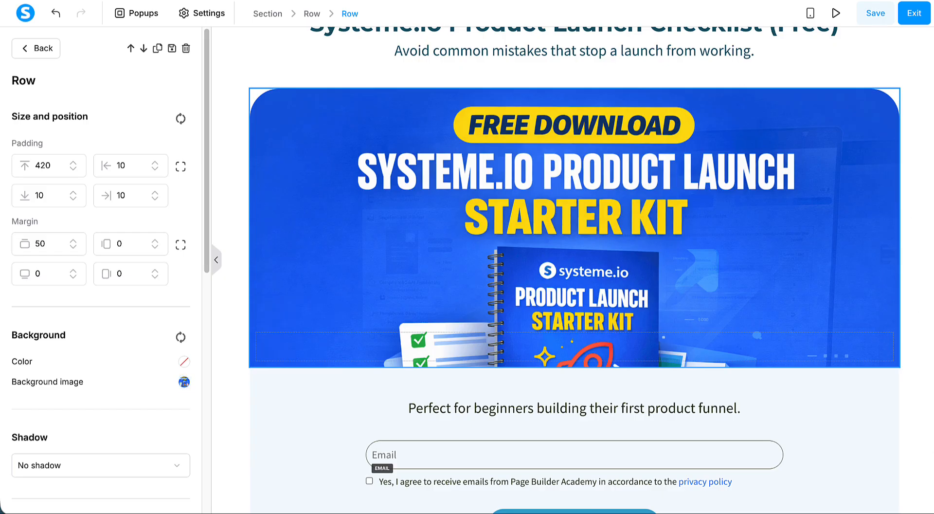
Close the row's settings, look over the page with the starter kit background and undo the last change
left_click(929, 428)
scroll(575, 270, "up", 2)
scroll(575, 270, "down", 1)
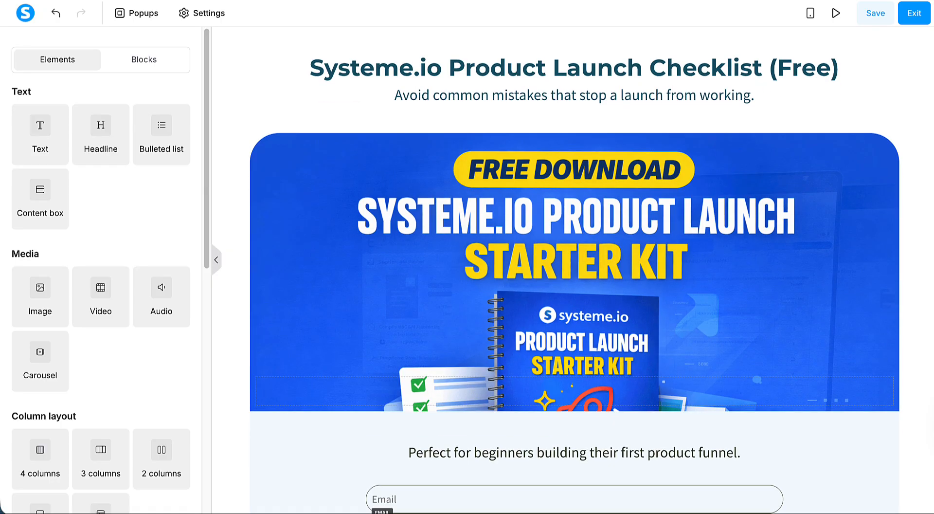
scroll(575, 270, "down", 1)
scroll(575, 270, "down", 2)
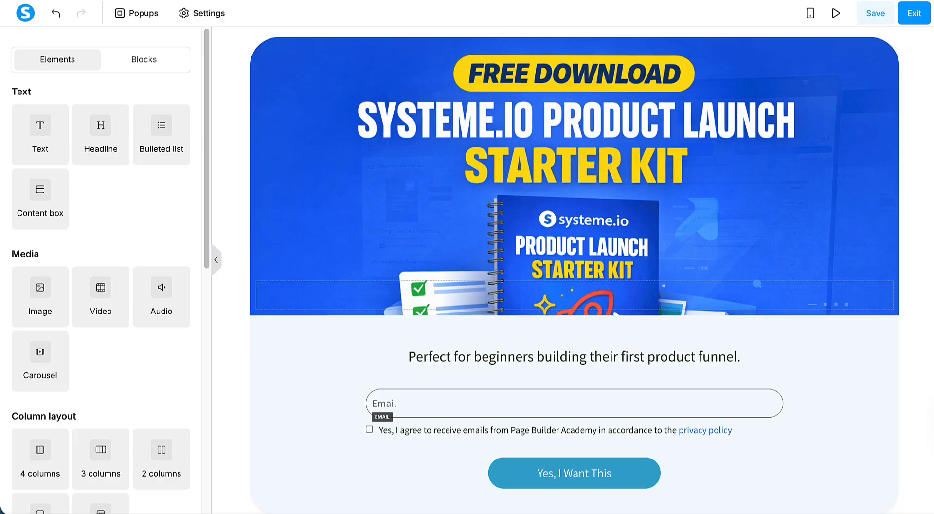
key("ctrl+z")
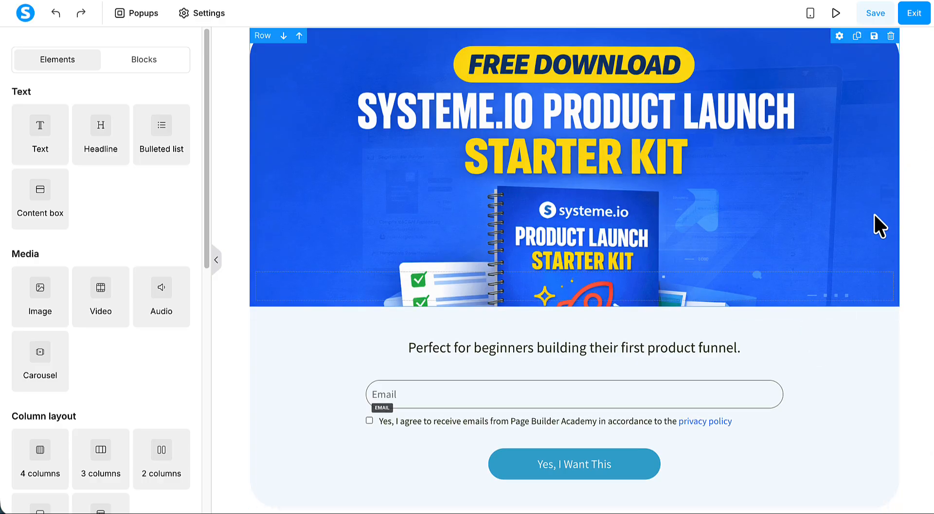
scroll(574, 268, "up", 3)
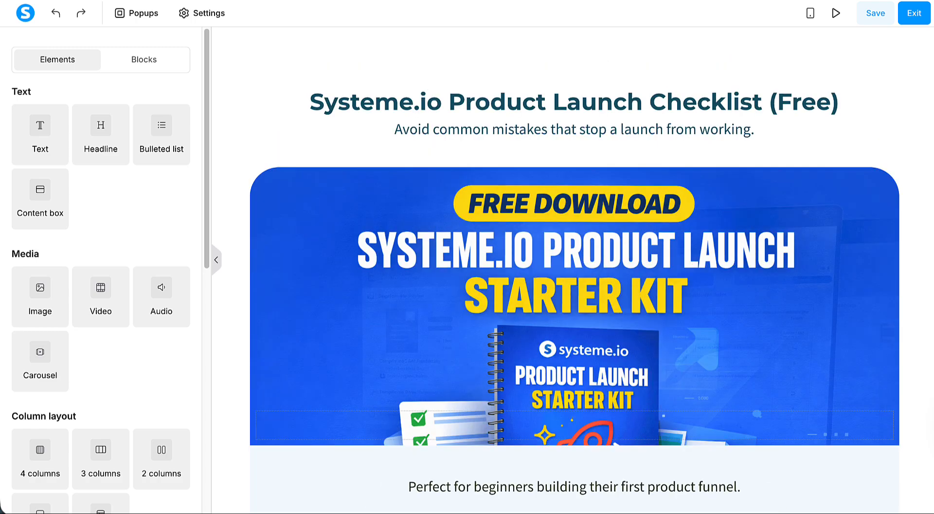
Replace the main headline with "Launch your digital product in Systeme.io with a clear, step-by-step checklist so nothing gets missed." and check the page
triple_click(661, 105)
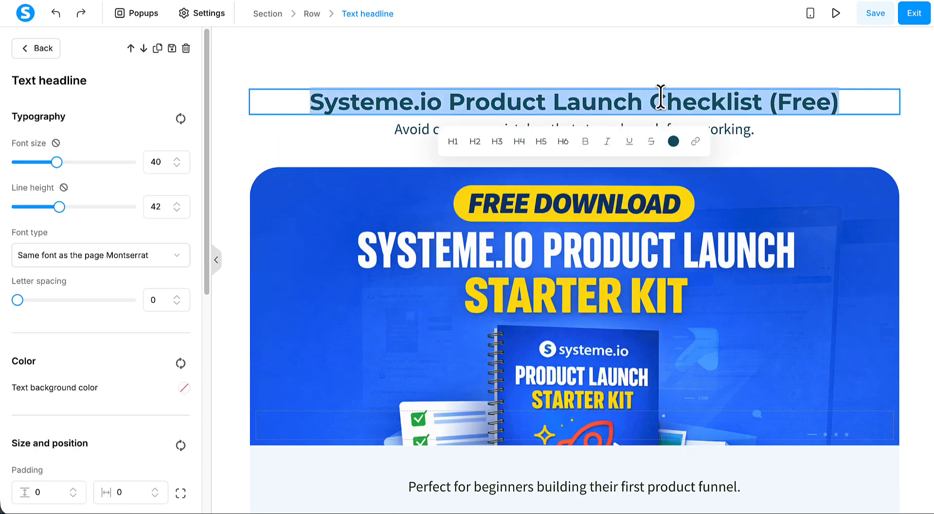
left_click(112, 0)
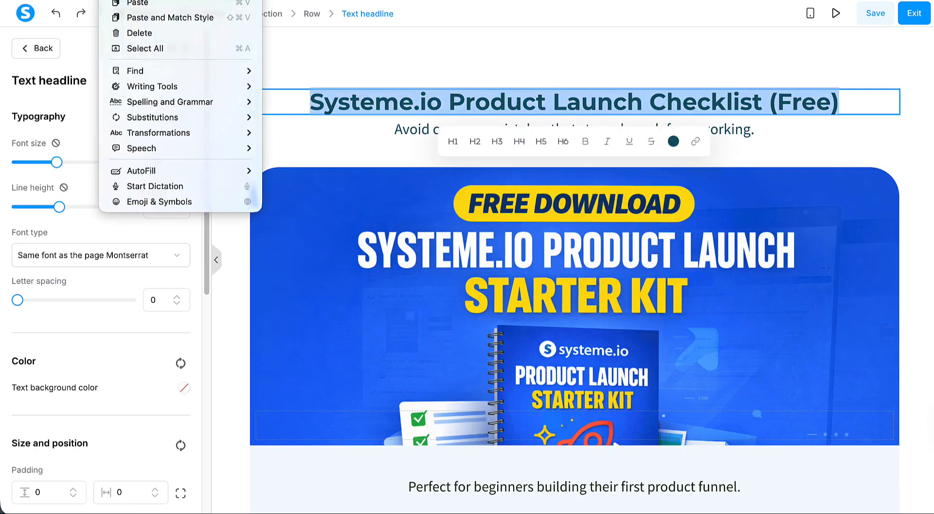
left_click(148, 19)
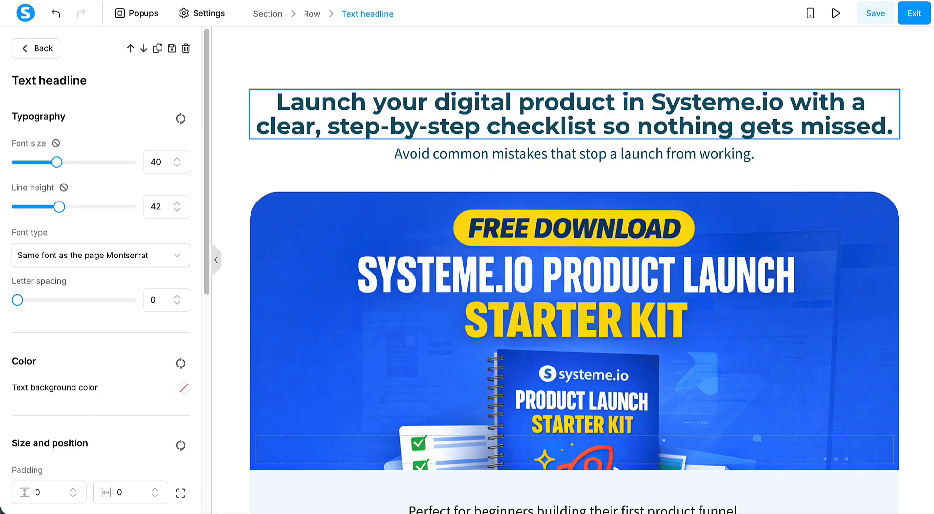
left_click(928, 84)
scroll(573, 270, "down", 5)
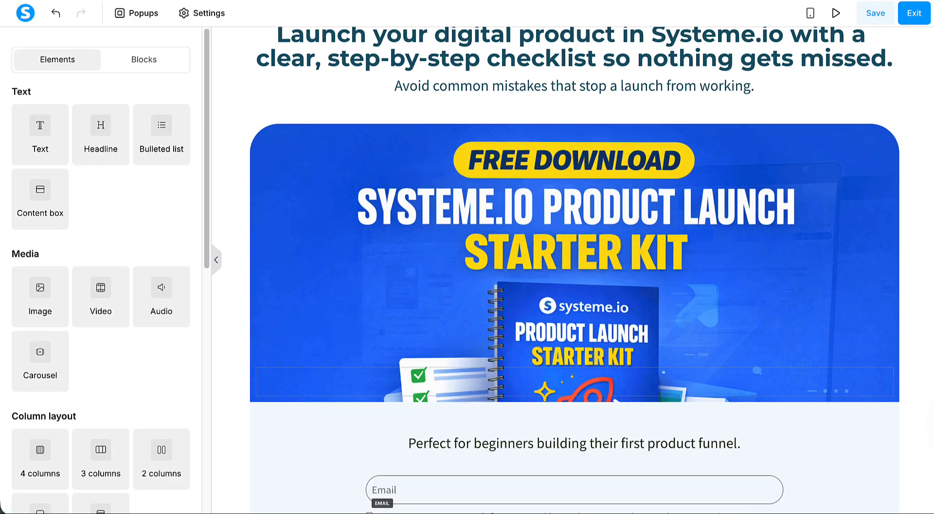
scroll(930, 328, "down", 2)
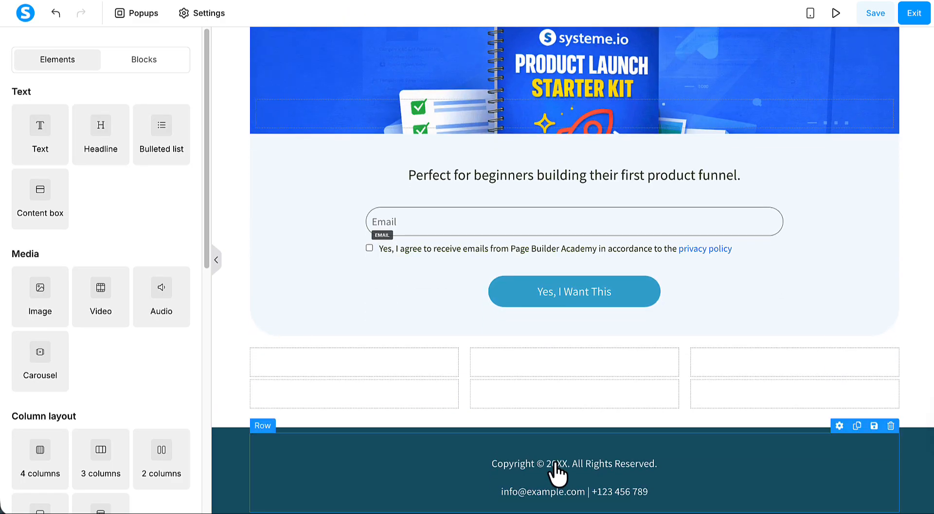
Change the footer's copyright line to "Copyright © Page Builder Academy 2026. All Rights Reserved."
left_click(558, 468)
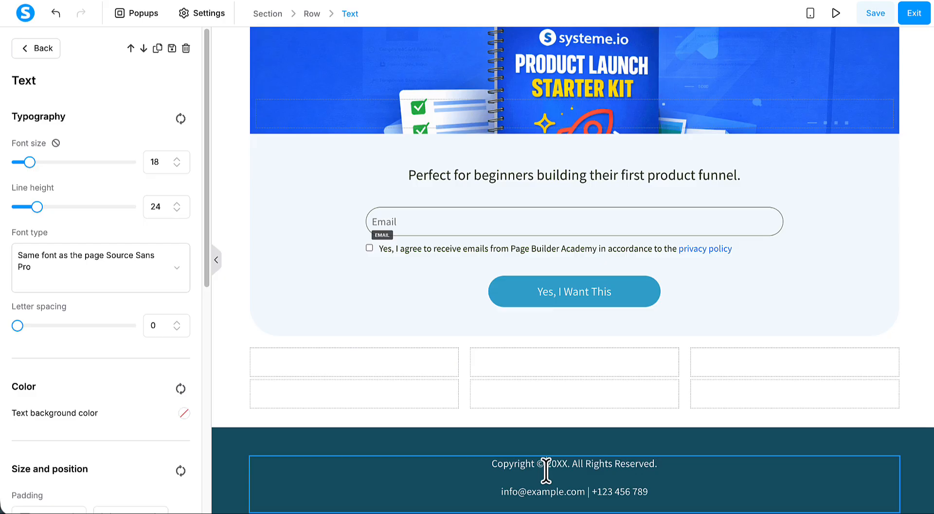
type("Page Bui")
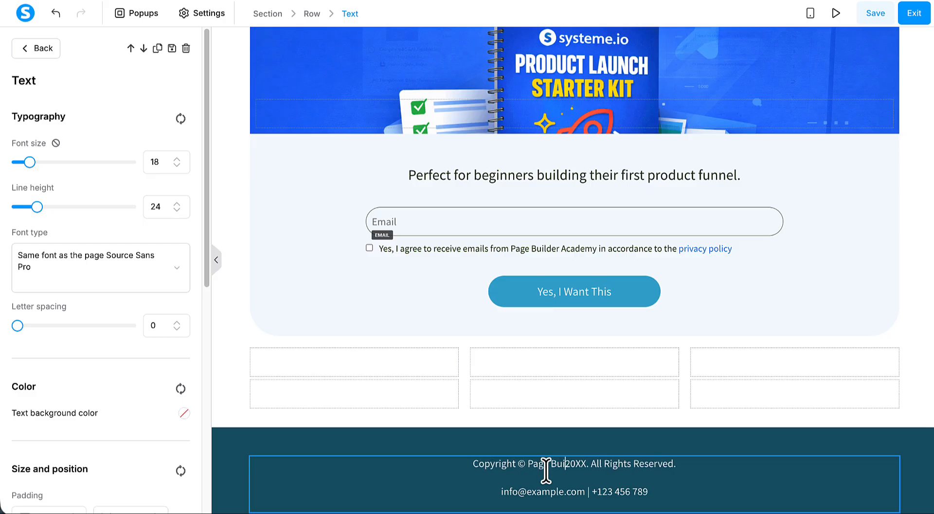
type("lder Acad")
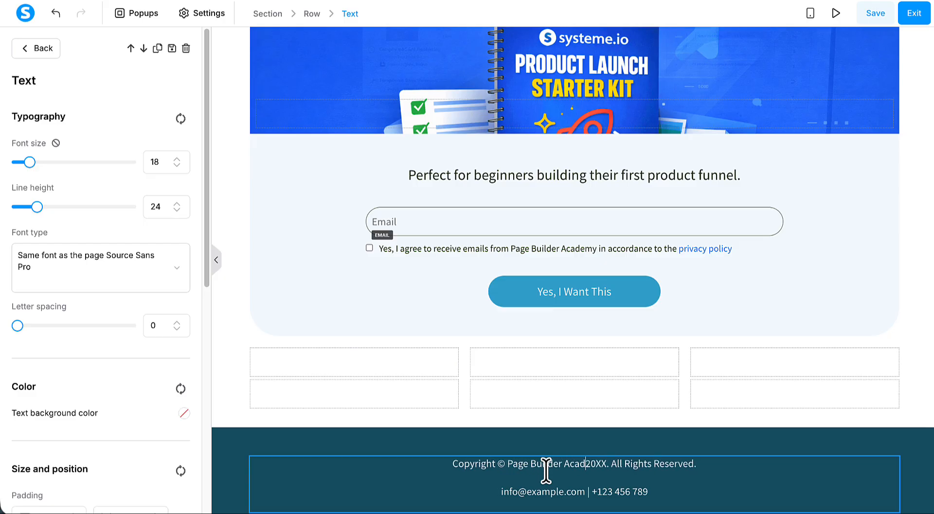
type("emy")
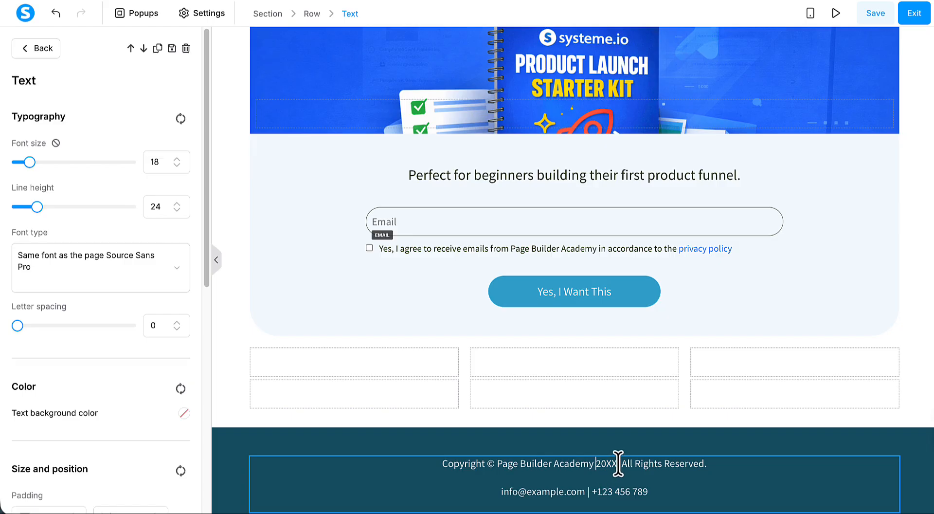
left_click(616, 462)
key("BackSpace")
key("BackSpace")
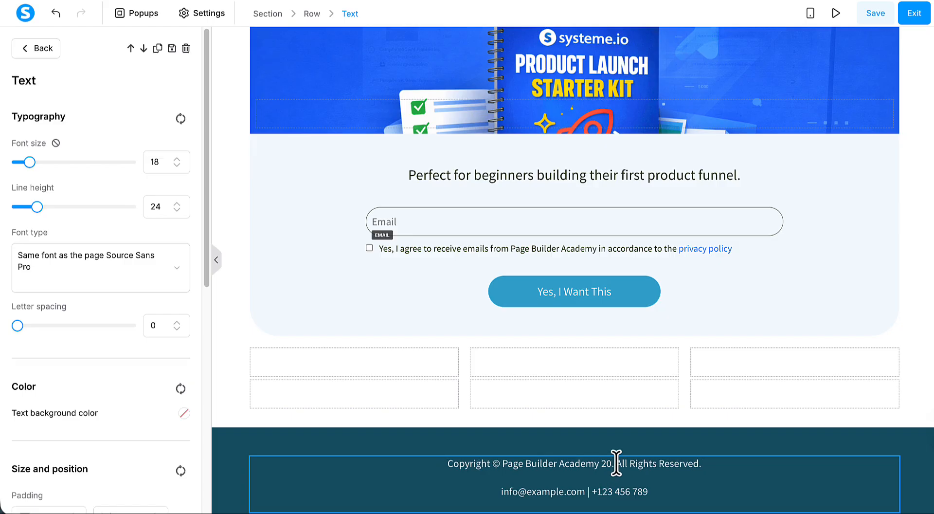
type("26")
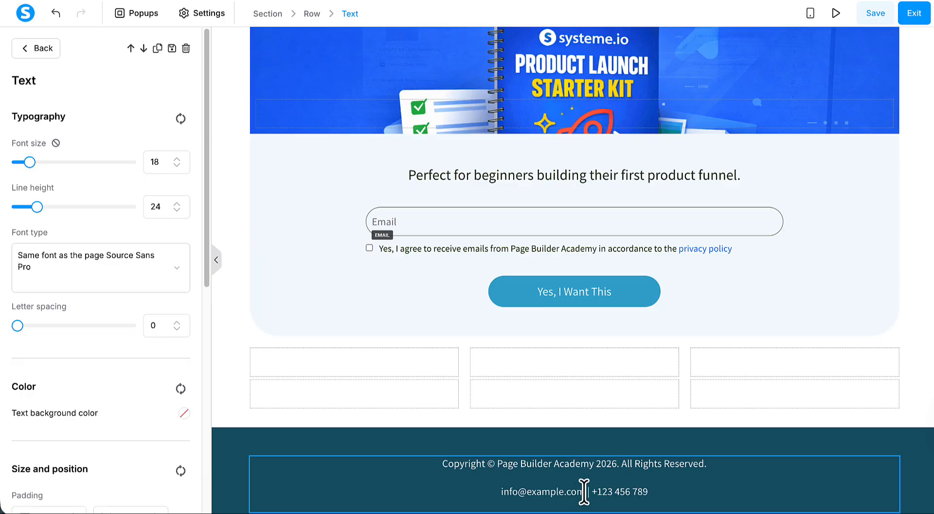
Replace the placeholder e-mail address in the footer's second line with "Terms & Condiston"
left_click_drag(583, 492, 502, 492)
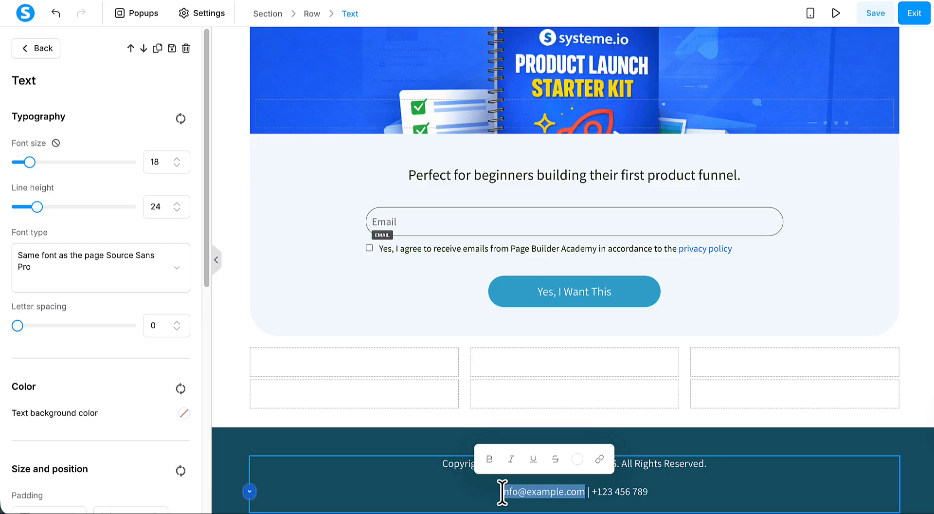
key("BackSpace")
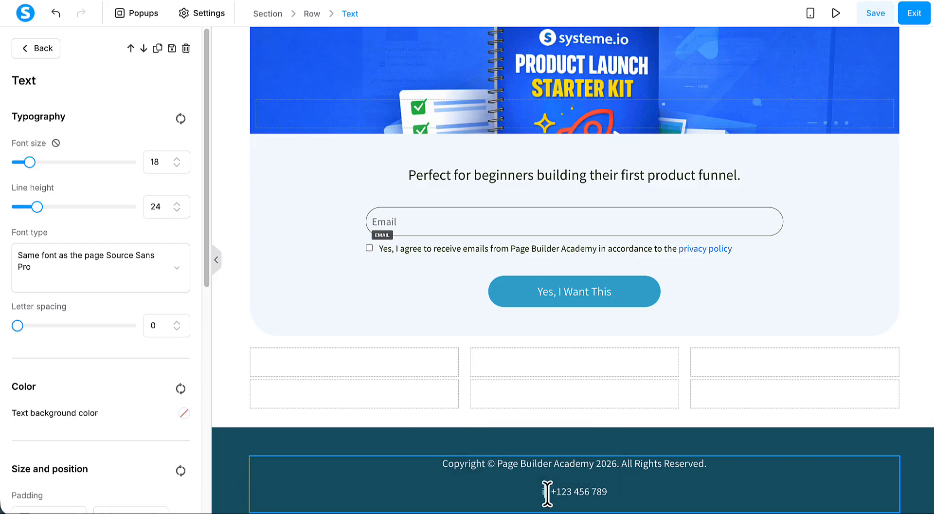
key("BackSpace")
type("A")
key("BackSpace")
type("Terms & condi")
key("BackSpace")
key("BackSpace")
key("BackSpace")
key("BackSpace")
key("BackSpace")
type("Condiston")
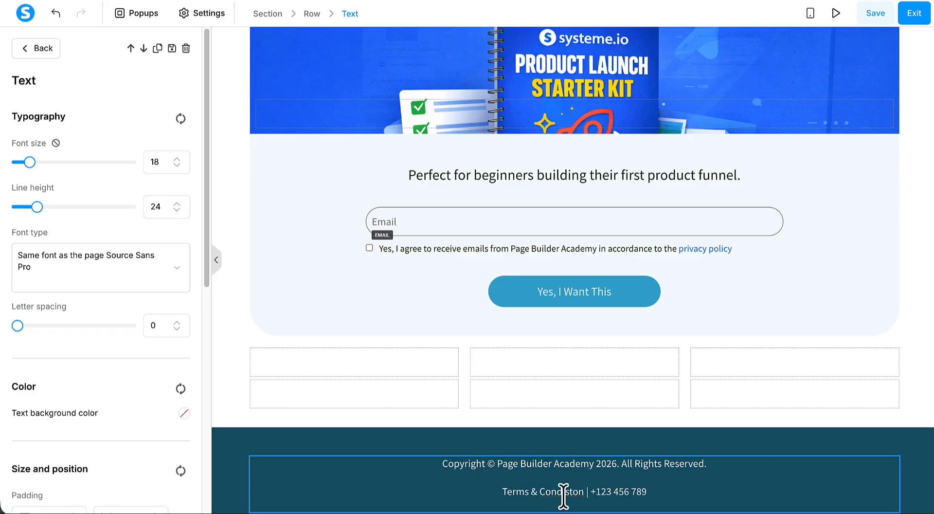
Replace the placeholder phone number in the footer with "Affiliate Disclaimer | Privacy Policy"
double_click(641, 492)
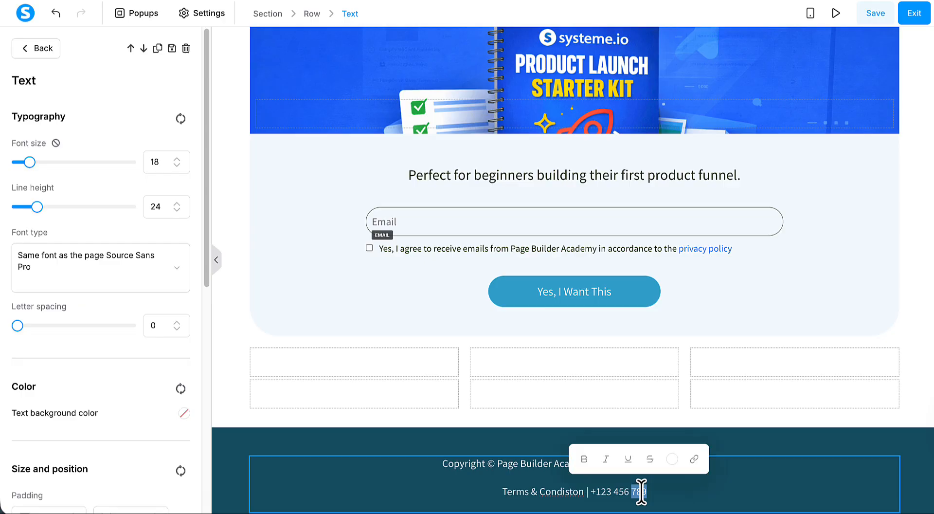
key("BackSpace")
key("BackSpace")
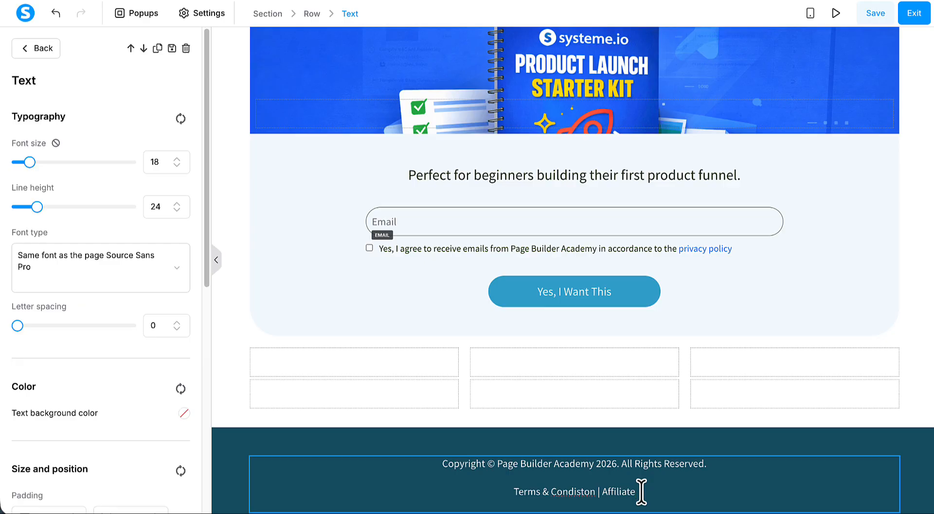
type("Disclaimer")
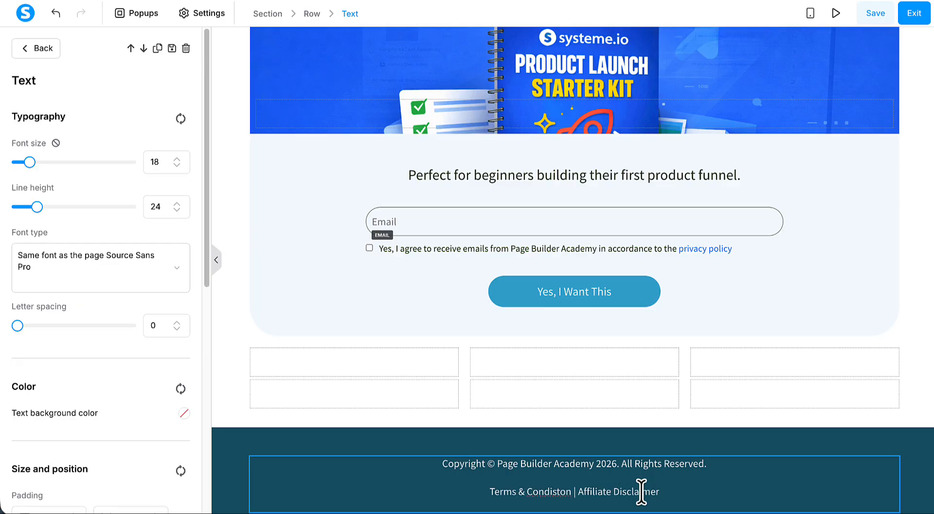
type(" |")
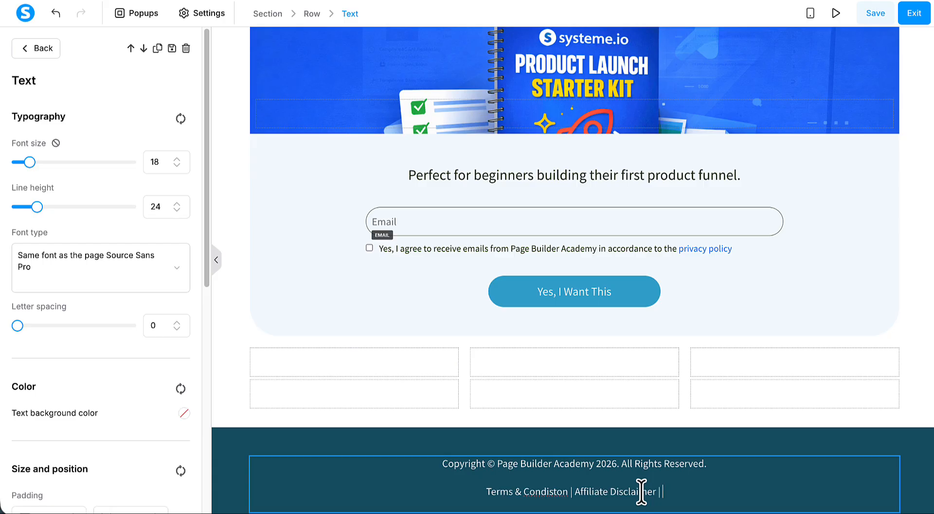
type(" Privacy")
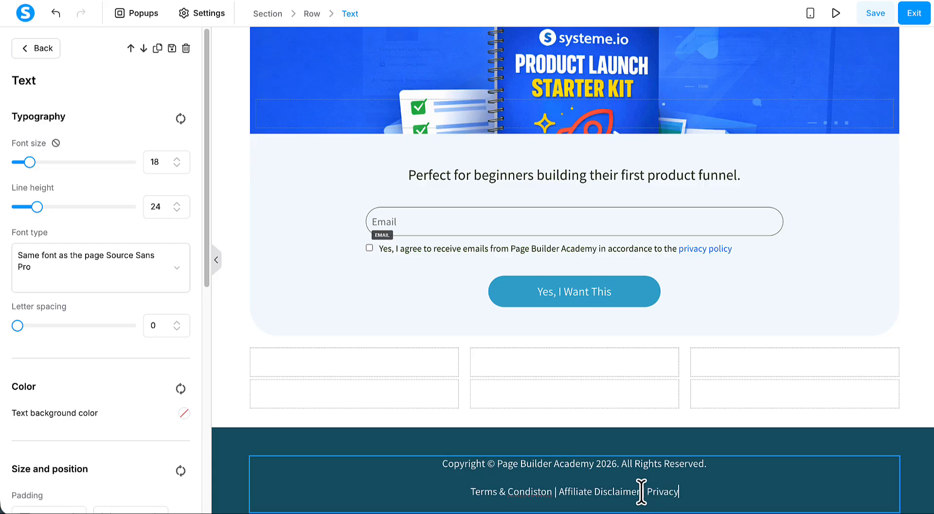
type(" Policy")
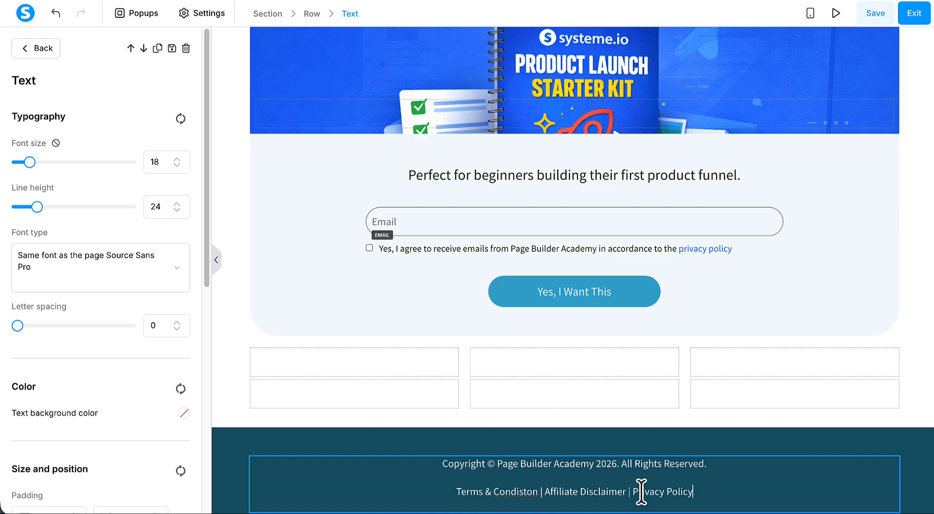
Correct the spelling of the first item in the footer's second line to "Terms & Conditions"
left_click(523, 492)
key("BackSpace")
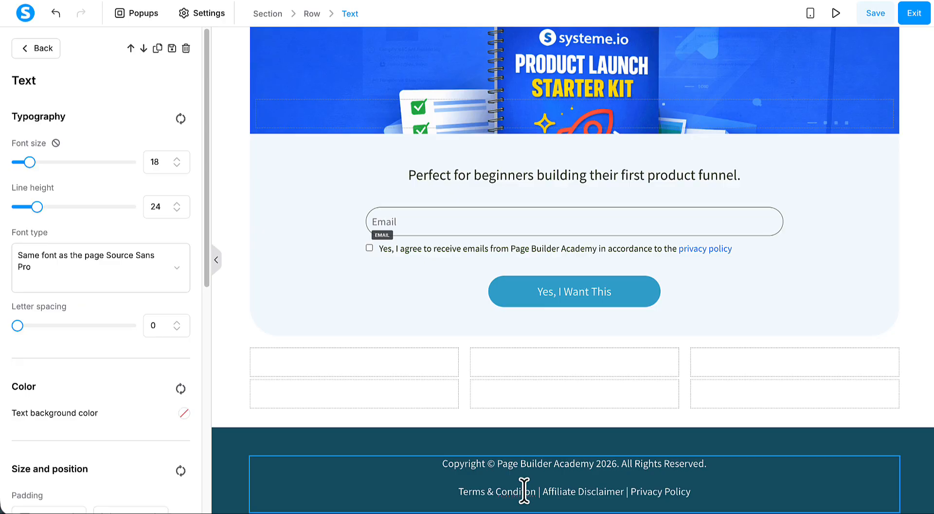
type("i")
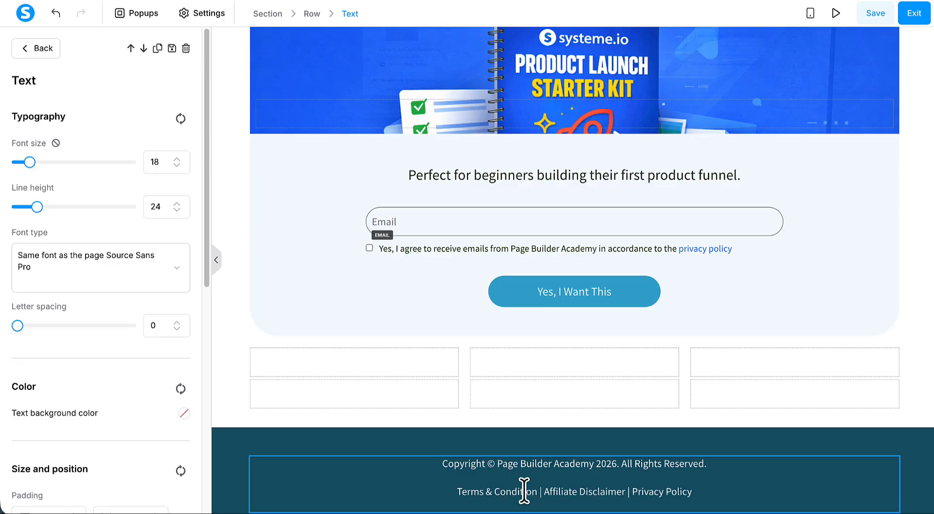
type("s")
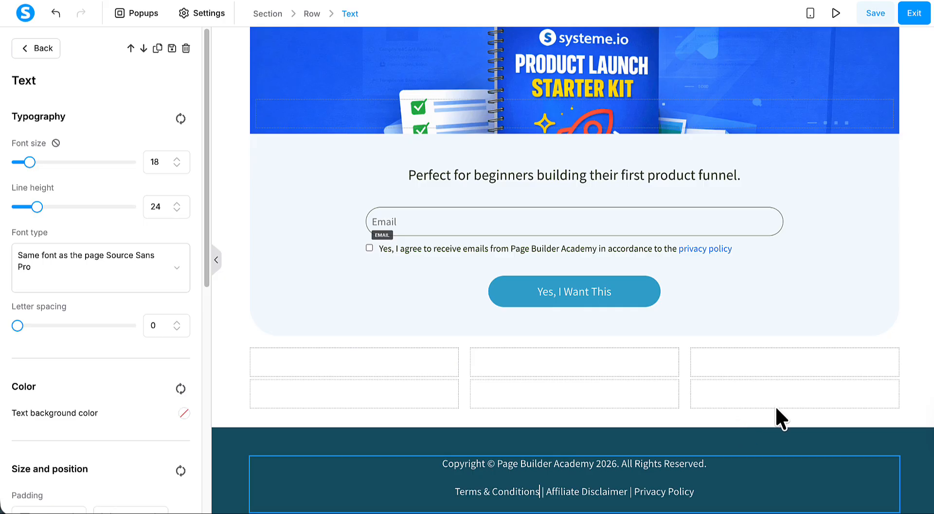
Save the page and review its preview from the headline down to the footer
left_click(876, 15)
left_click(836, 14)
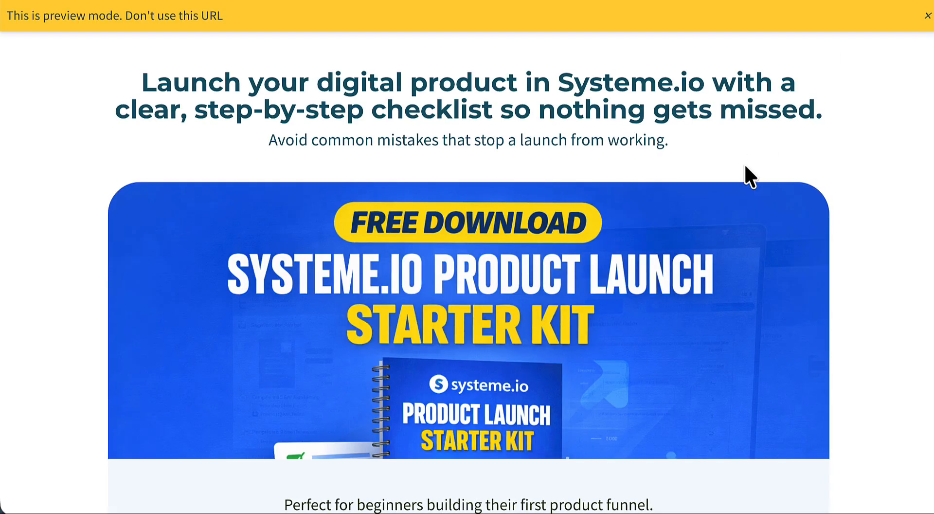
scroll(743, 163, "down", 1)
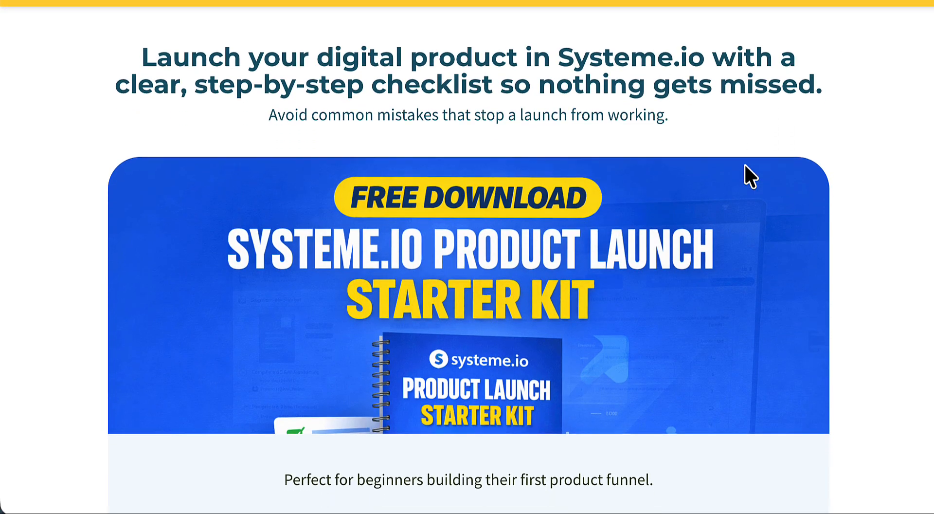
scroll(744, 163, "down", 1)
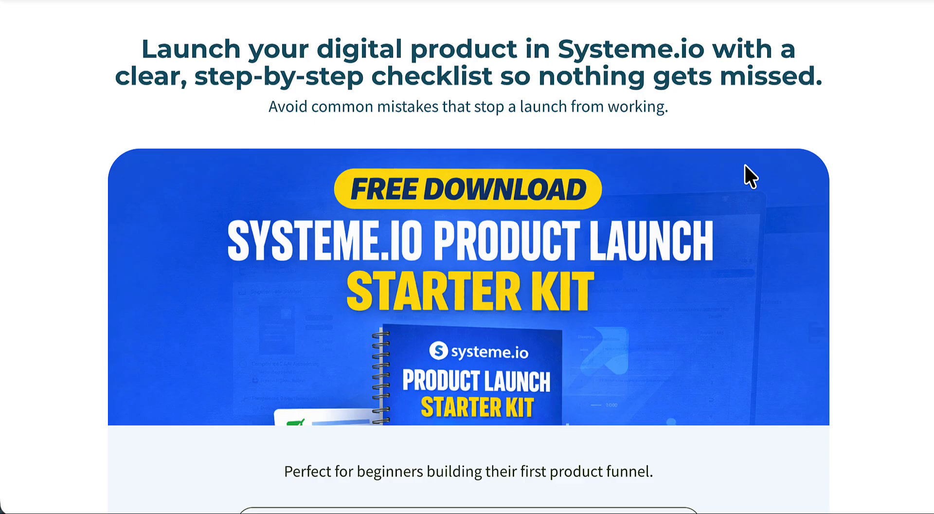
scroll(744, 164, "down", 2)
scroll(745, 165, "down", 5)
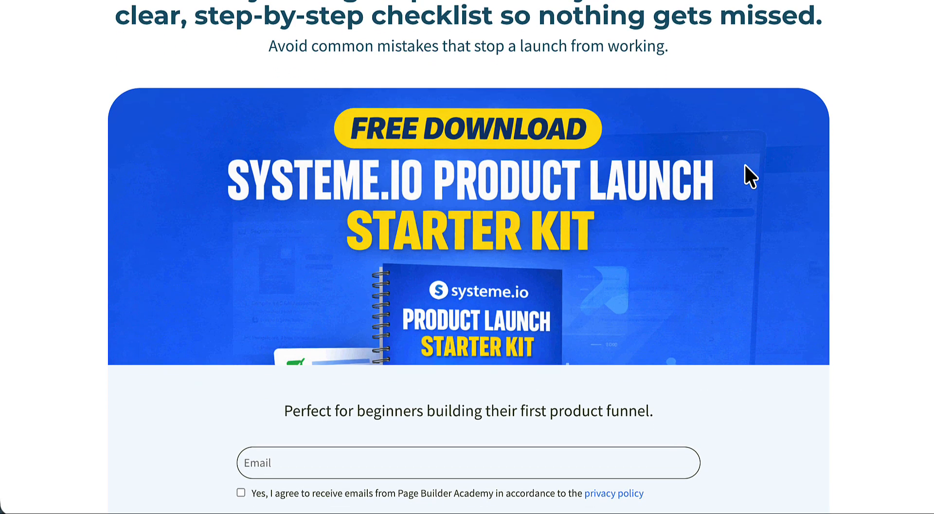
scroll(745, 165, "down", 1)
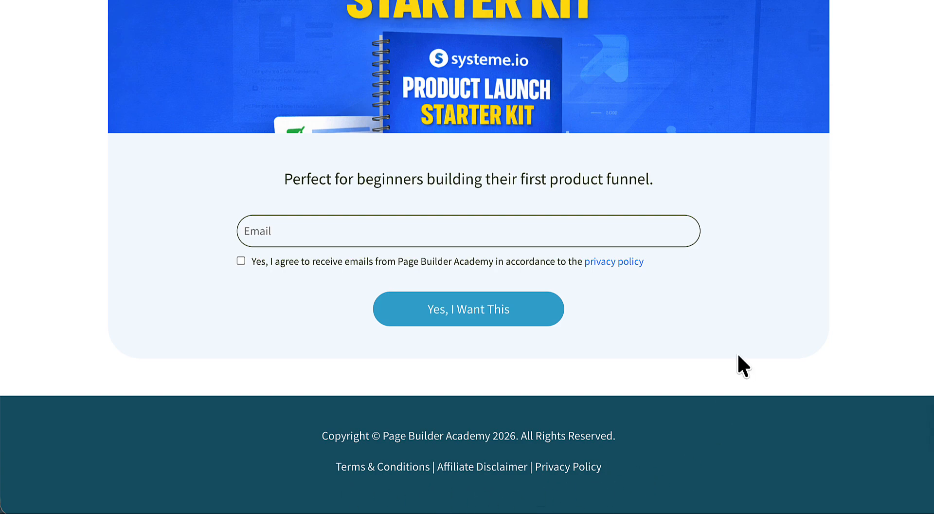
scroll(737, 352, "up", 4)
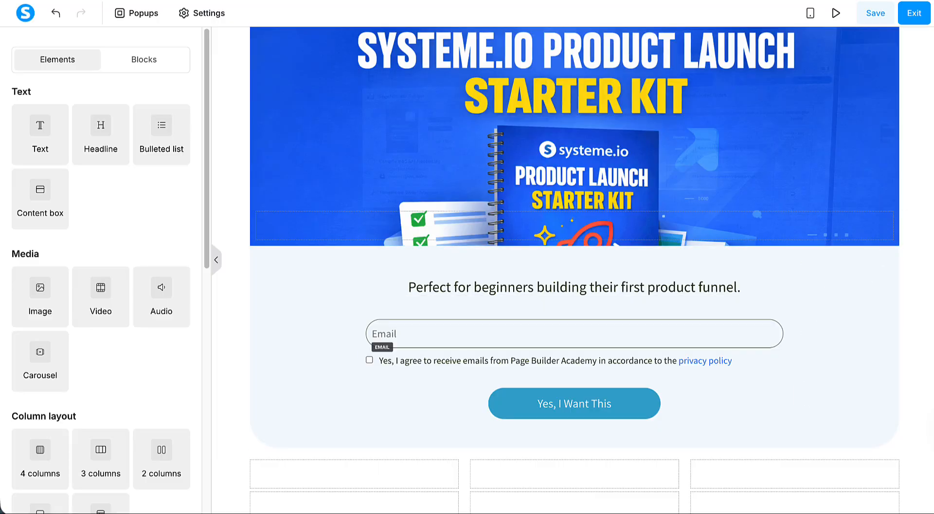
Switch the editor to the mobile view and examine the layout from the headline to the footer
scroll(574, 265, "up", 3)
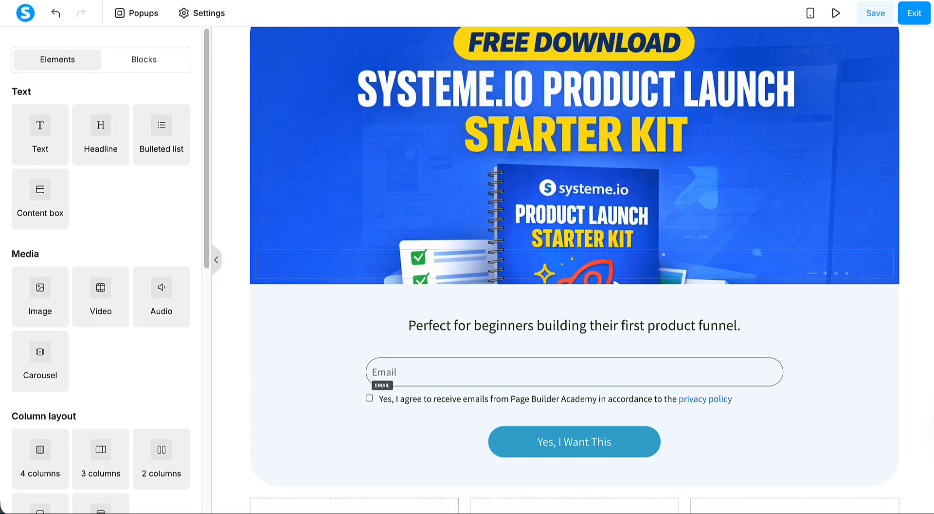
scroll(575, 269, "up", 2)
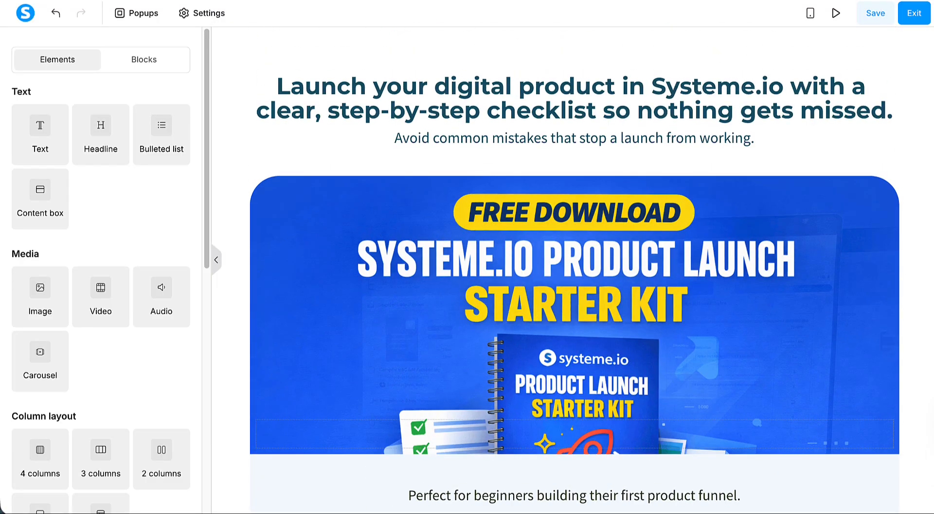
left_click(809, 18)
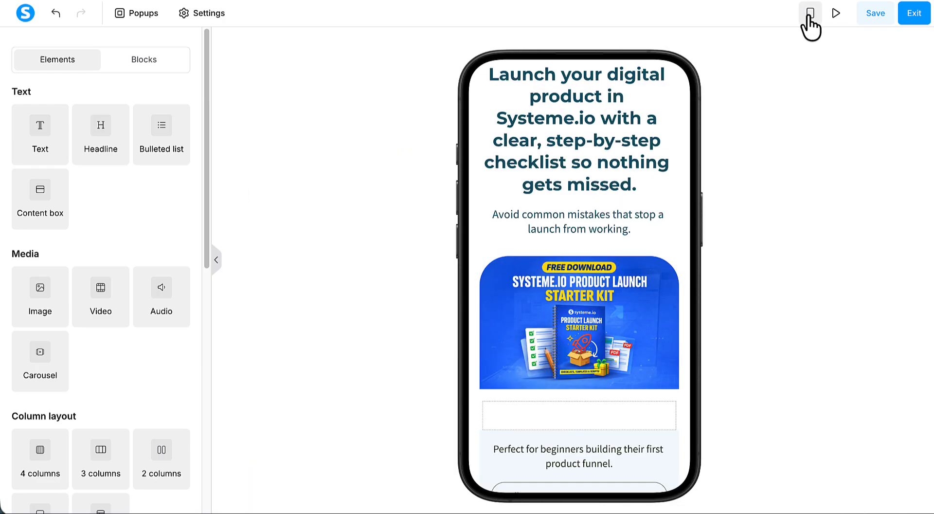
scroll(660, 259, "down", 1)
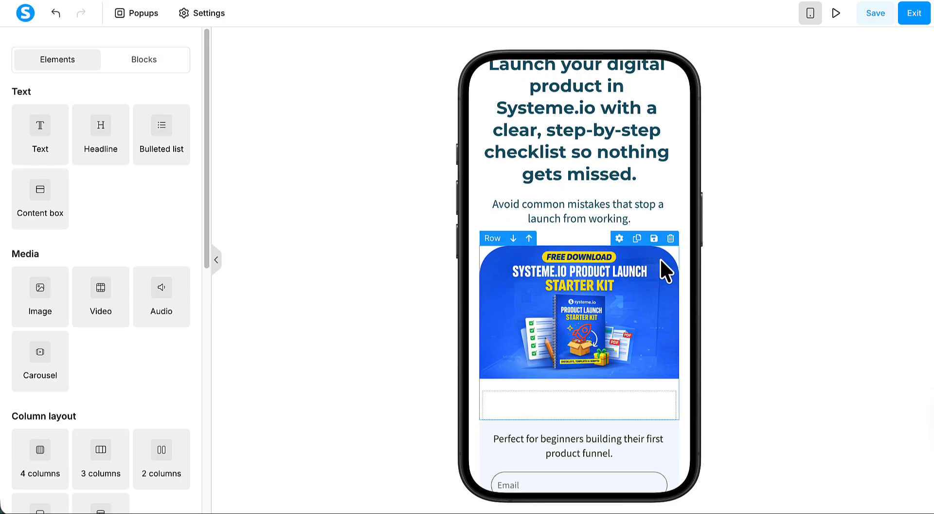
scroll(660, 260, "down", 6)
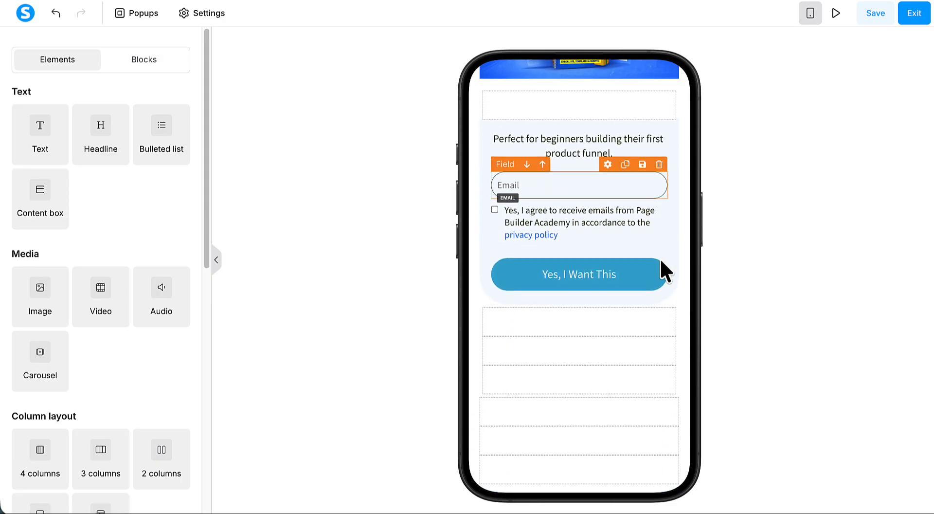
scroll(661, 260, "down", 4)
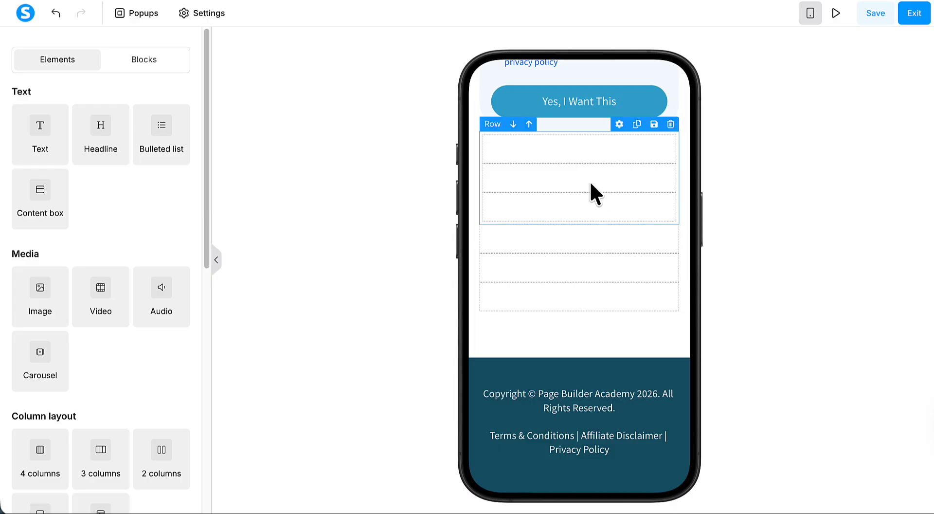
scroll(590, 184, "up", 3)
scroll(591, 184, "down", 3)
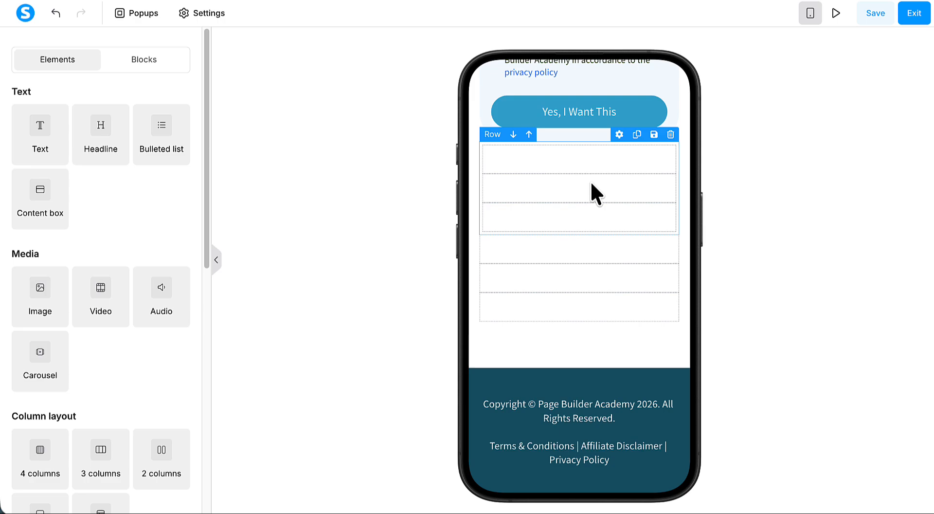
scroll(590, 180, "down", 1)
scroll(591, 180, "up", 3)
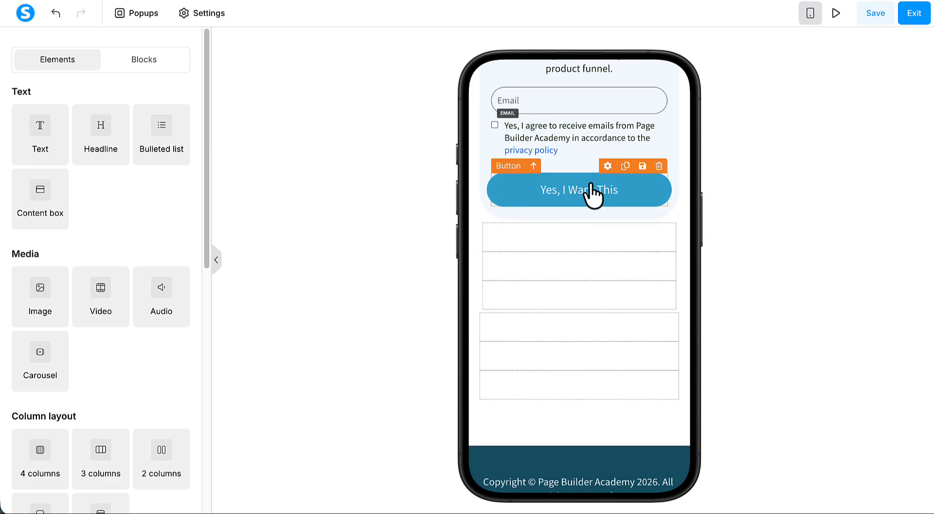
scroll(593, 289, "up", 5)
scroll(593, 291, "up", 1)
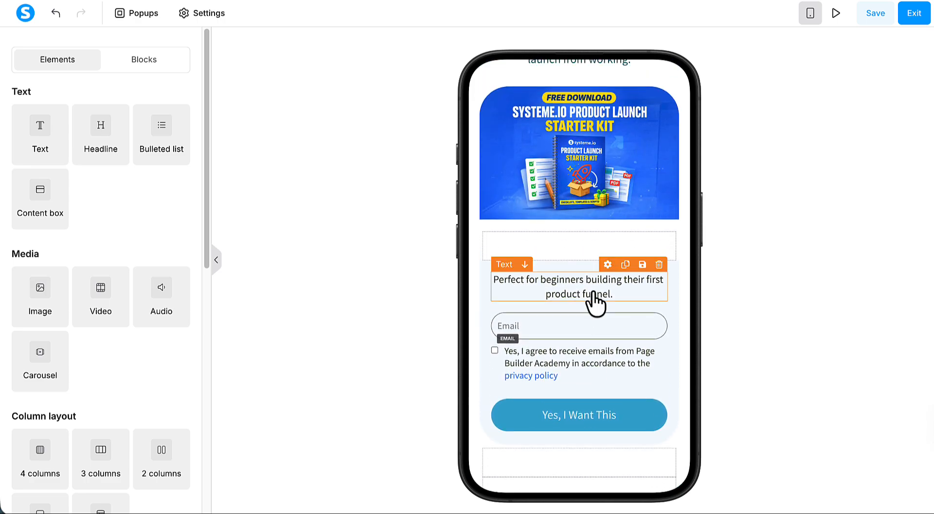
Delete the empty three-cell row just above the footer in the mobile view
scroll(594, 294, "down", 8)
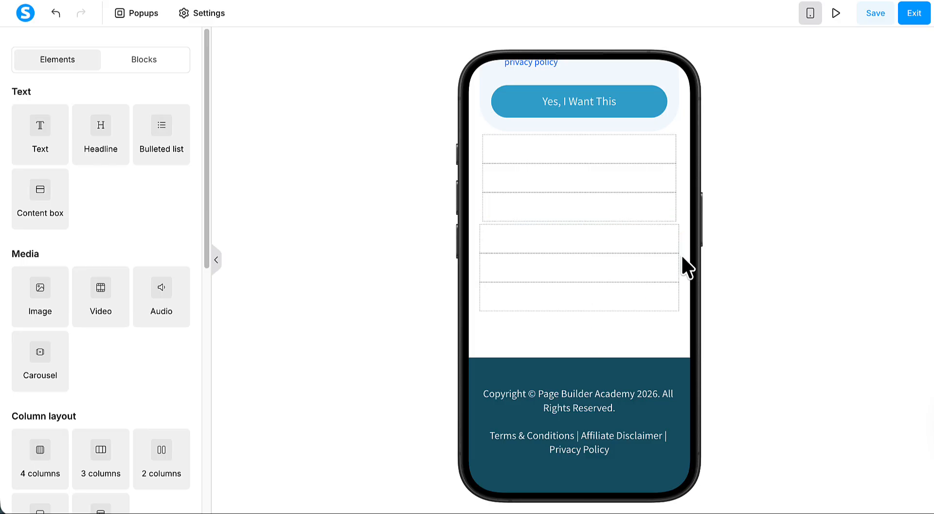
left_click(671, 217)
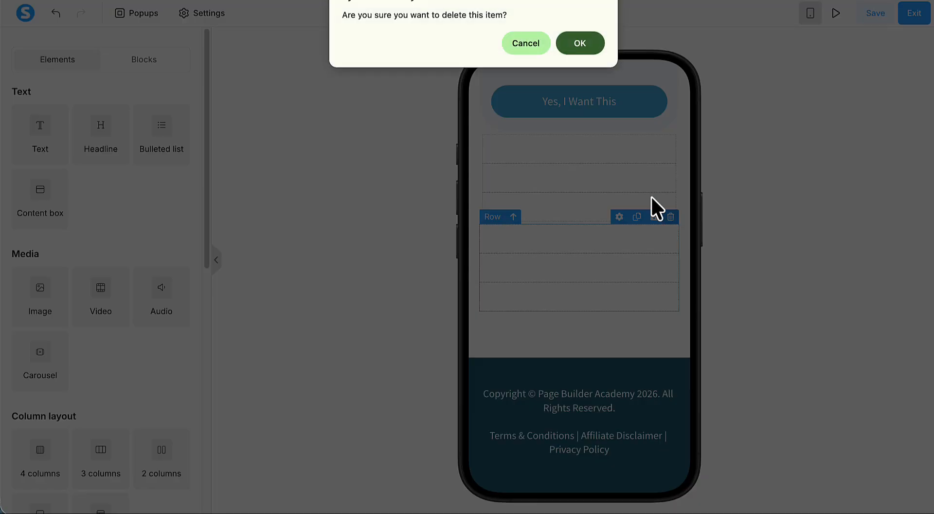
left_click(587, 42)
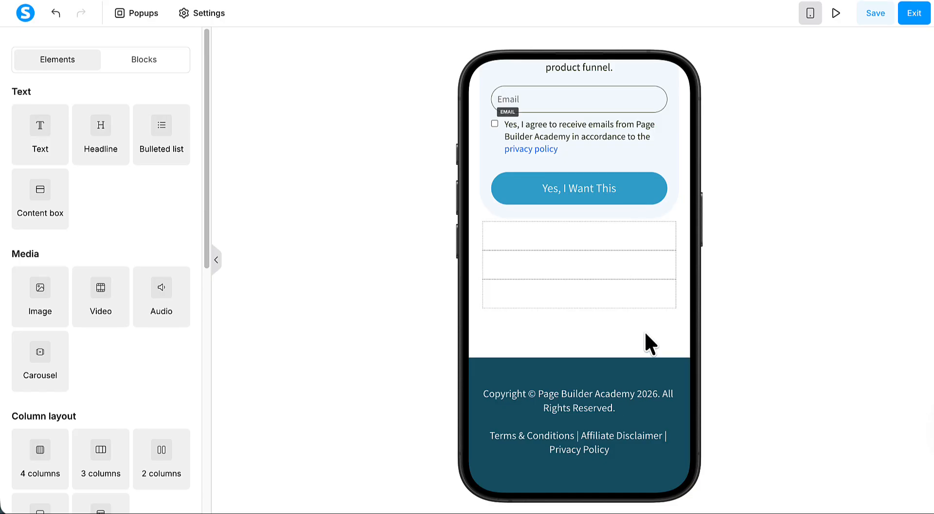
scroll(644, 331, "up", 4)
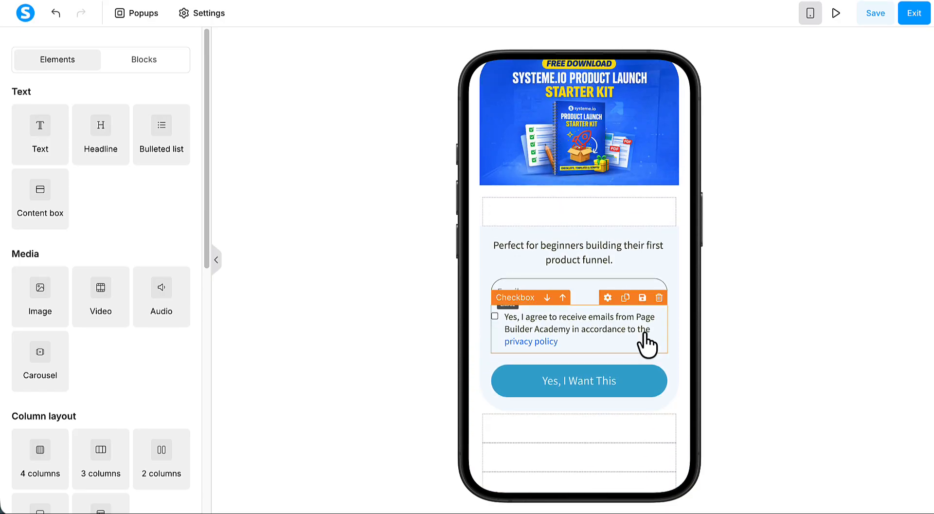
scroll(645, 343, "up", 5)
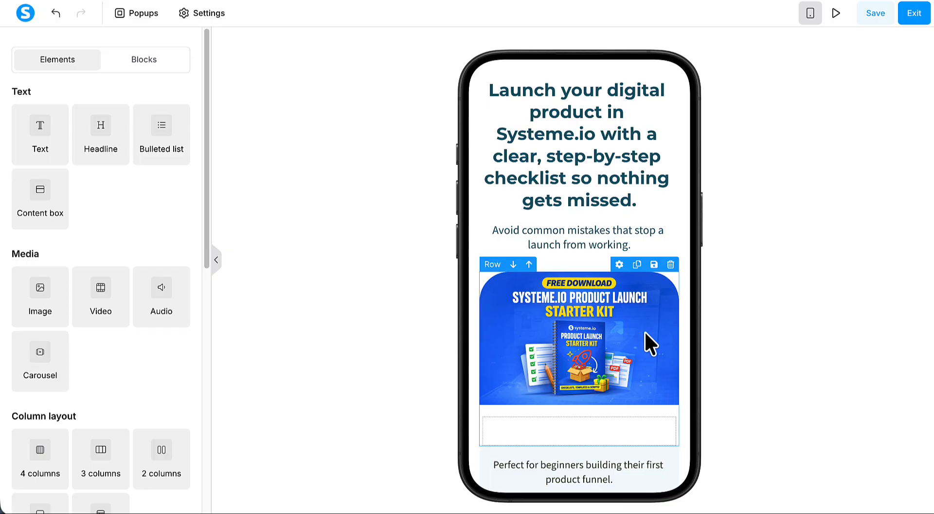
left_click(620, 181)
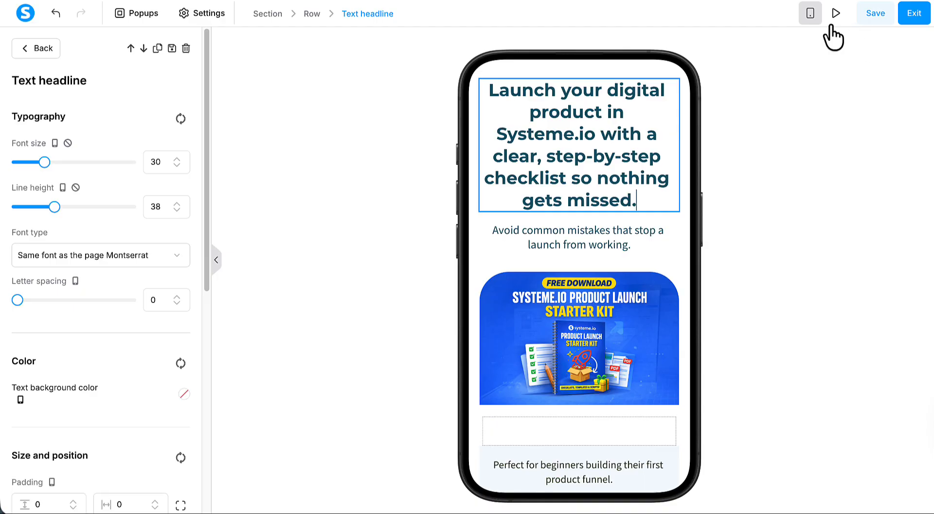
left_click(811, 17)
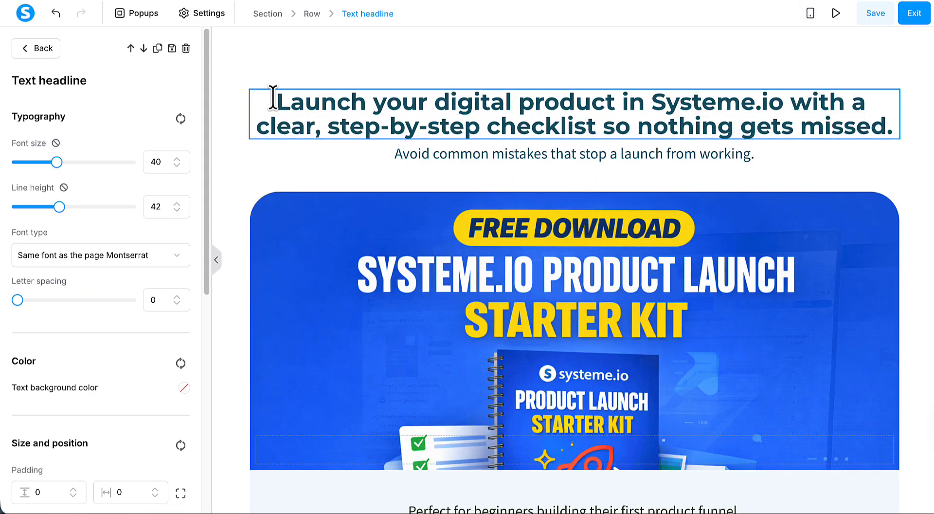
left_click_drag(272, 98, 892, 121)
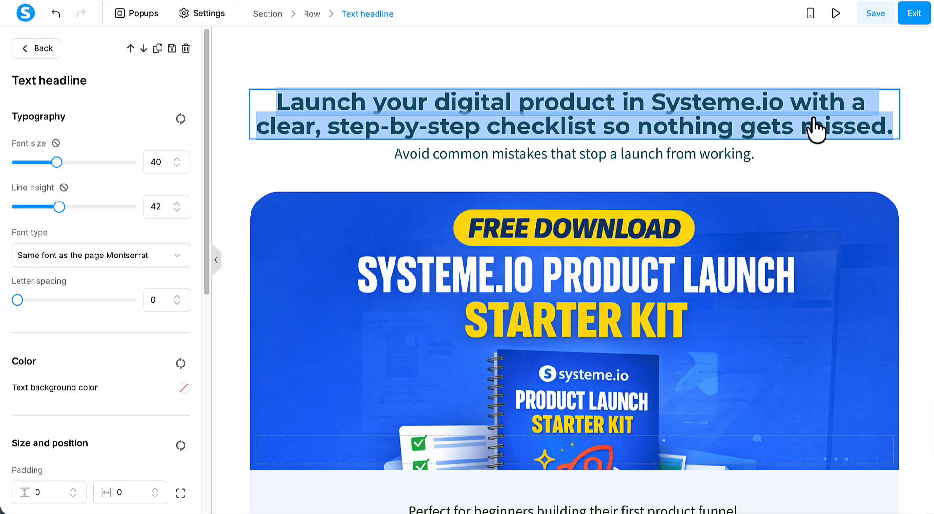
left_click(891, 134)
left_click_drag(892, 127, 849, 109)
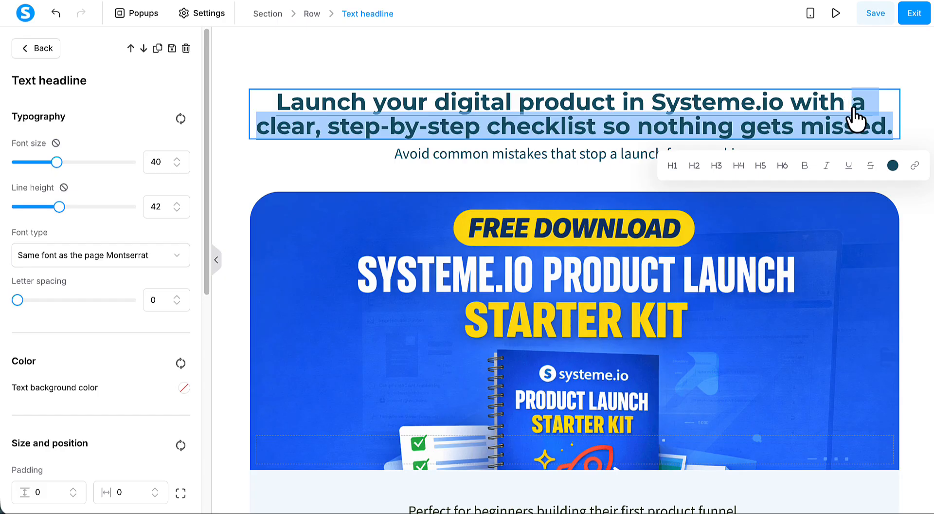
left_click(882, 102)
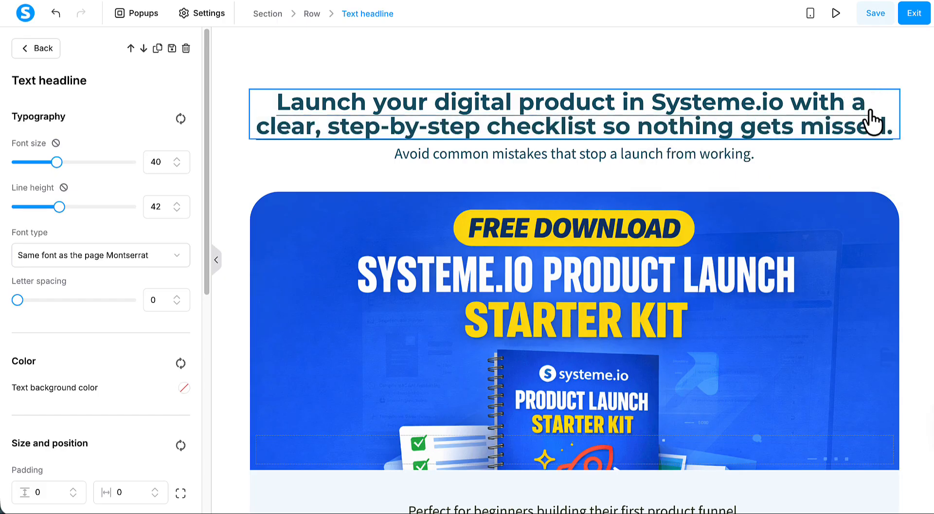
left_click_drag(870, 112, 271, 102)
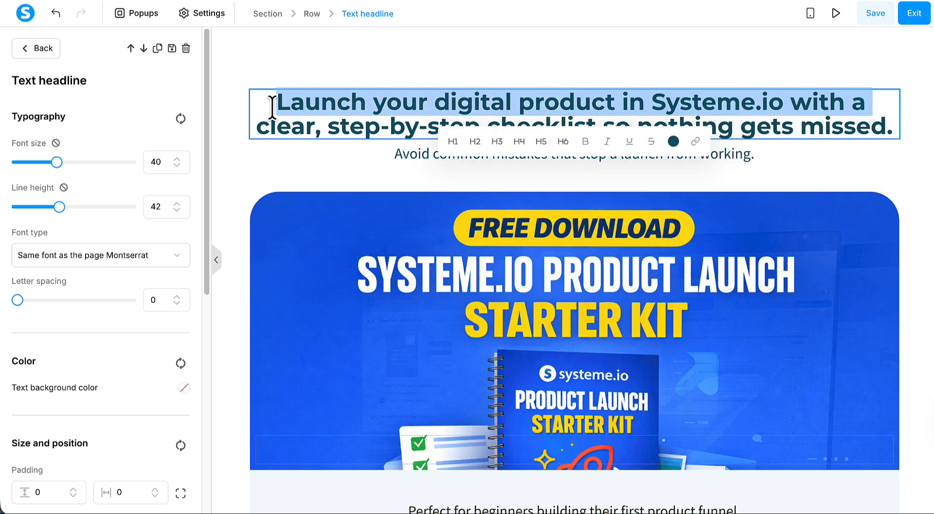
left_click(696, 142)
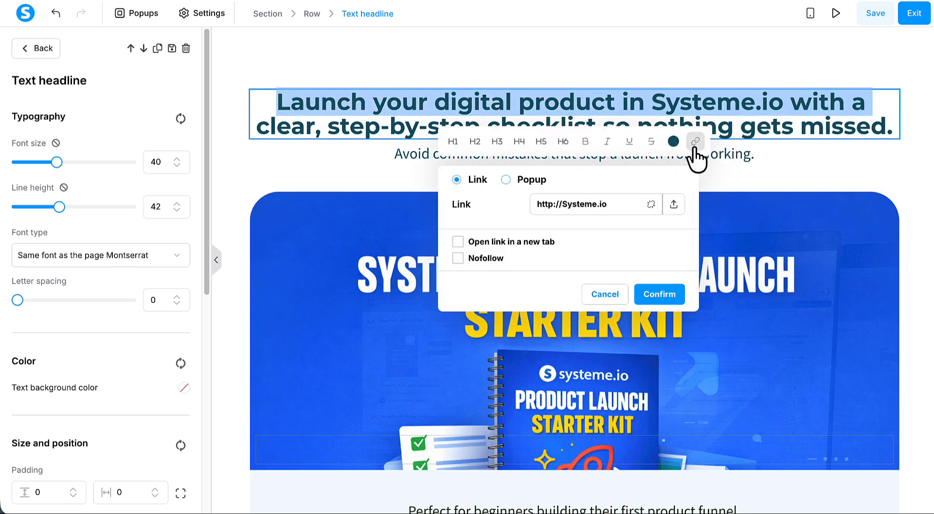
left_click(652, 203)
left_click(832, 177)
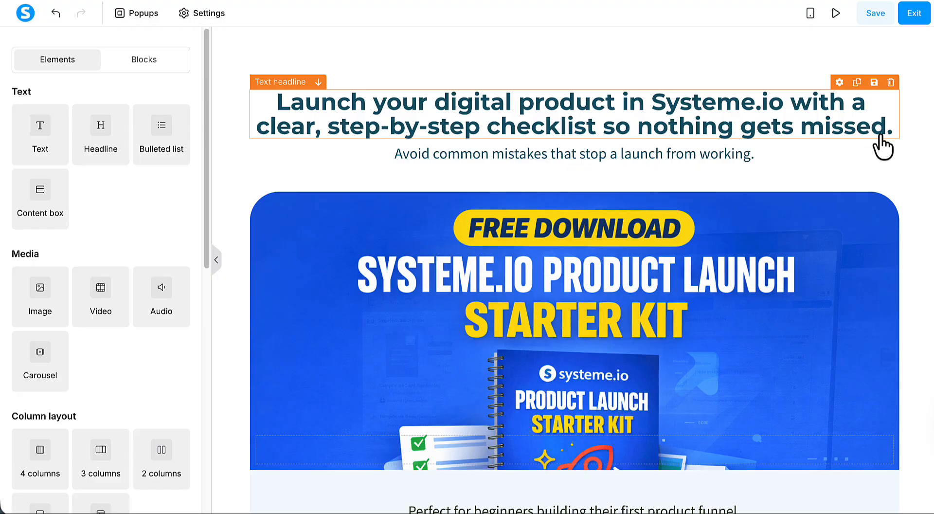
Remove the link from the headline's second line and save the page
left_click(254, 128)
left_click(254, 127)
left_click_drag(254, 129, 892, 129)
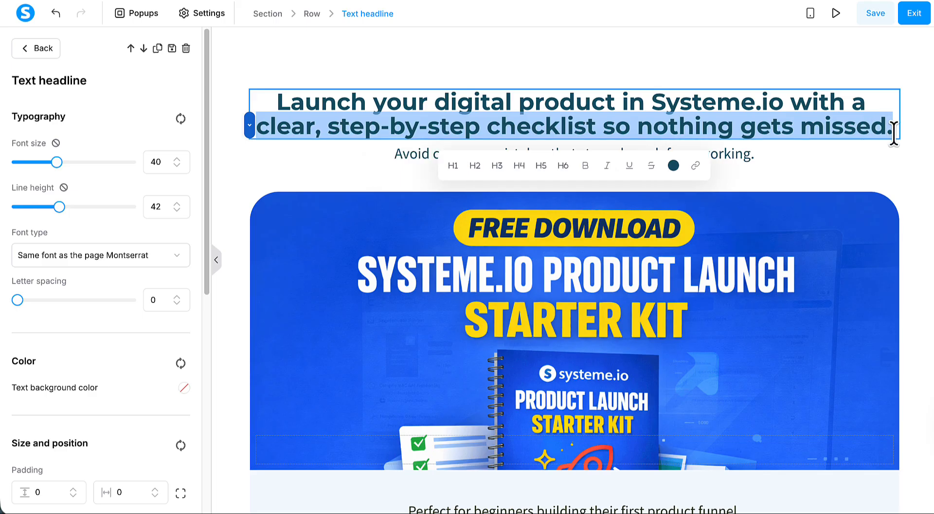
left_click(696, 166)
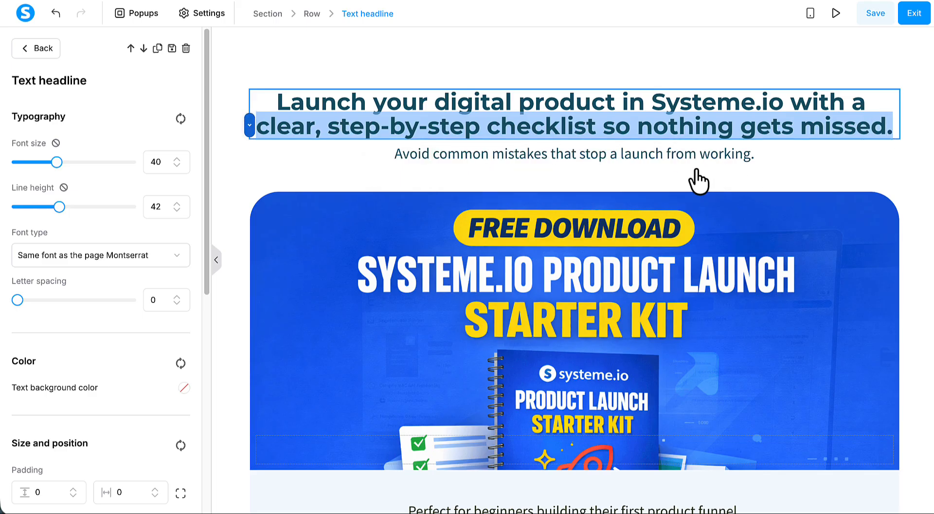
left_click(652, 229)
left_click(868, 165)
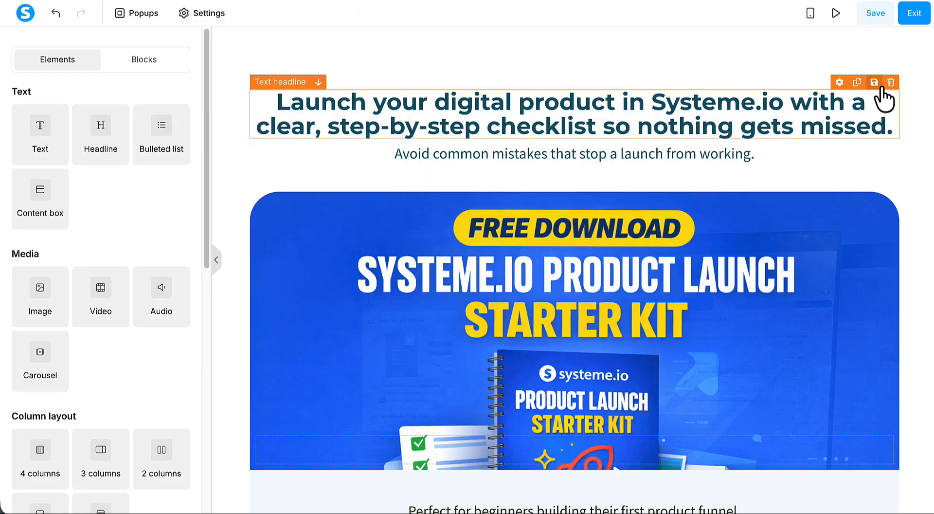
left_click(876, 14)
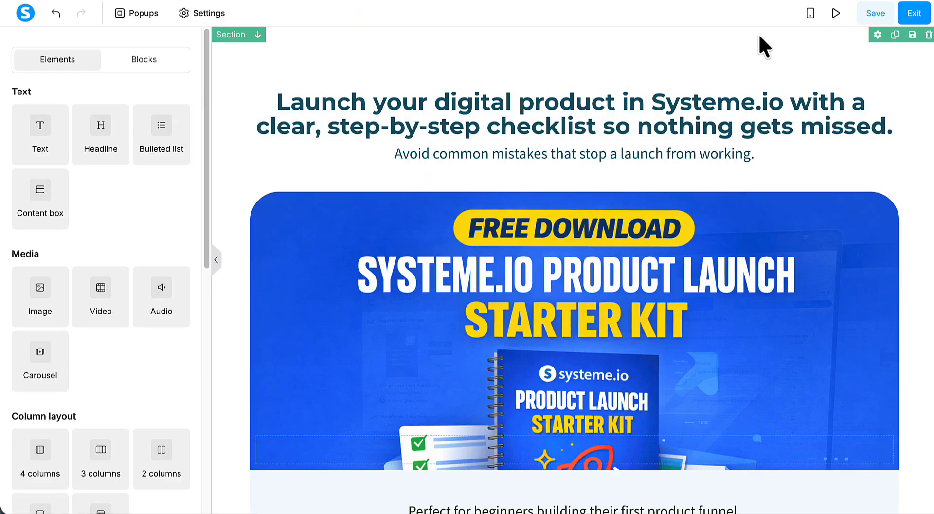
Set the headline's font size to 24 in the mobile view
left_click(809, 15)
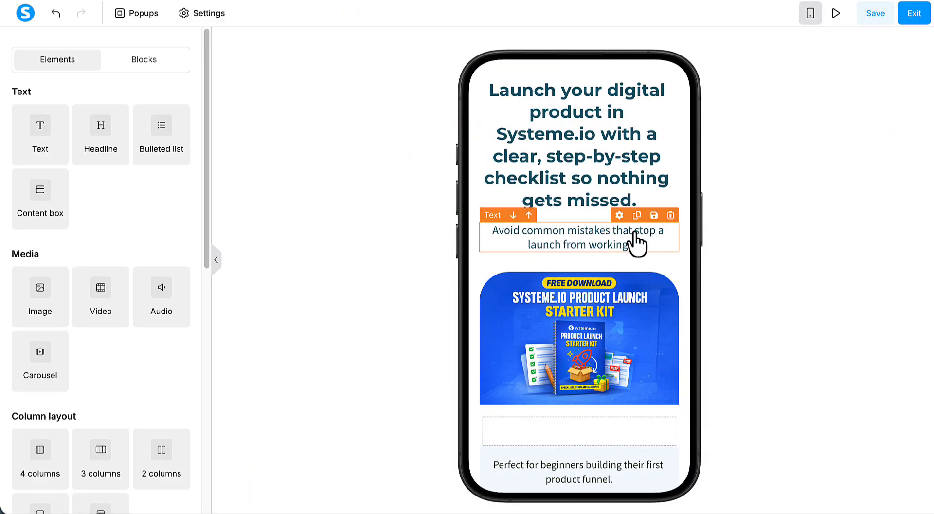
left_click(609, 170)
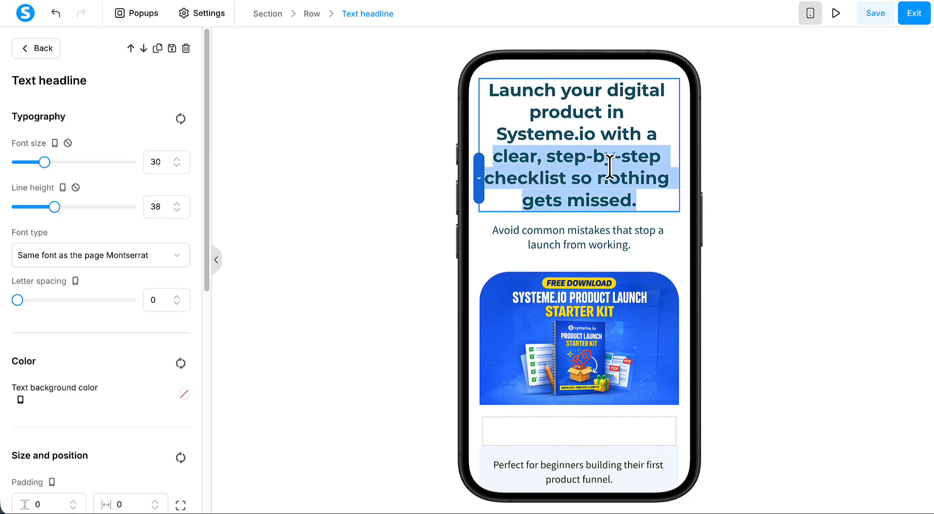
left_click(555, 101)
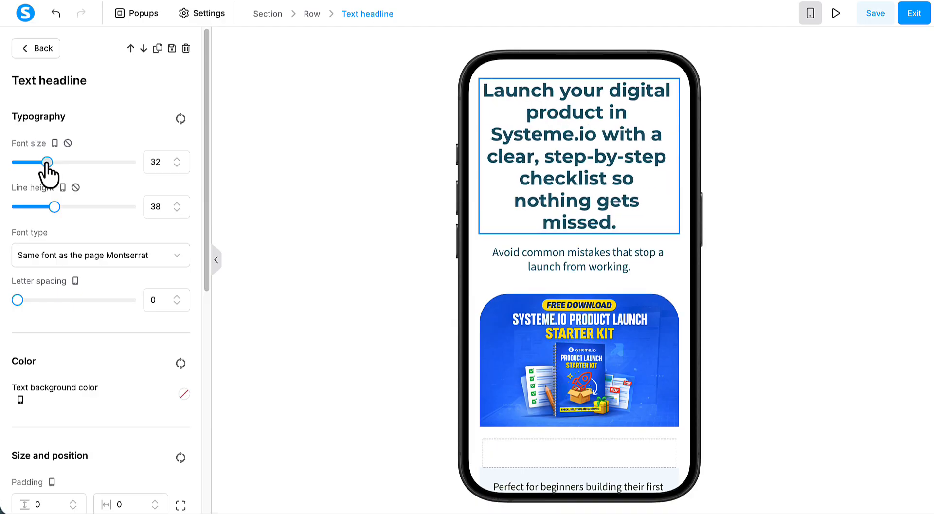
left_click_drag(47, 164, 35, 165)
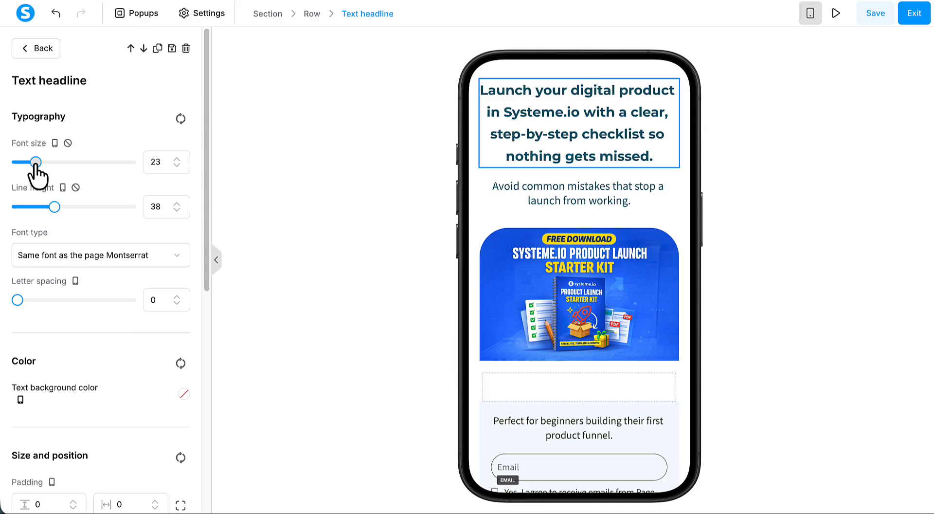
left_click(177, 158)
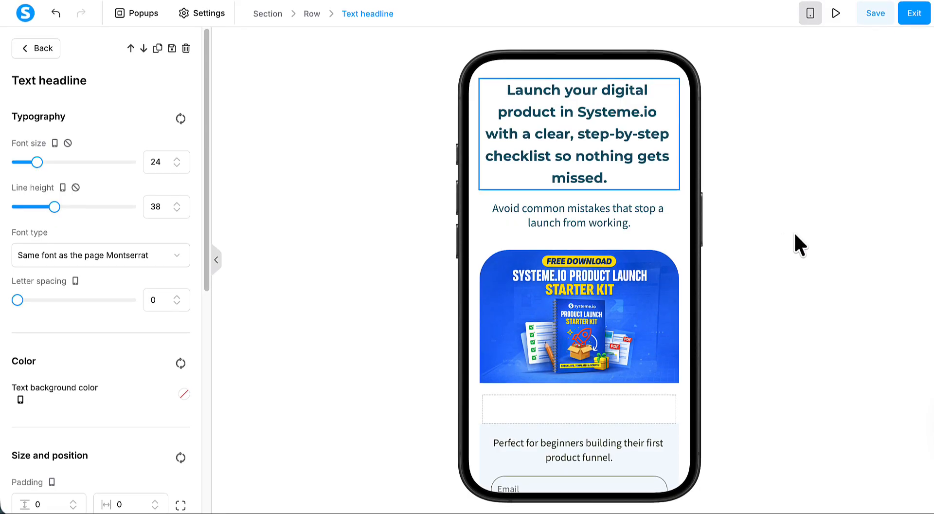
Save the page, return to the desktop view and exit the page editor
left_click(875, 15)
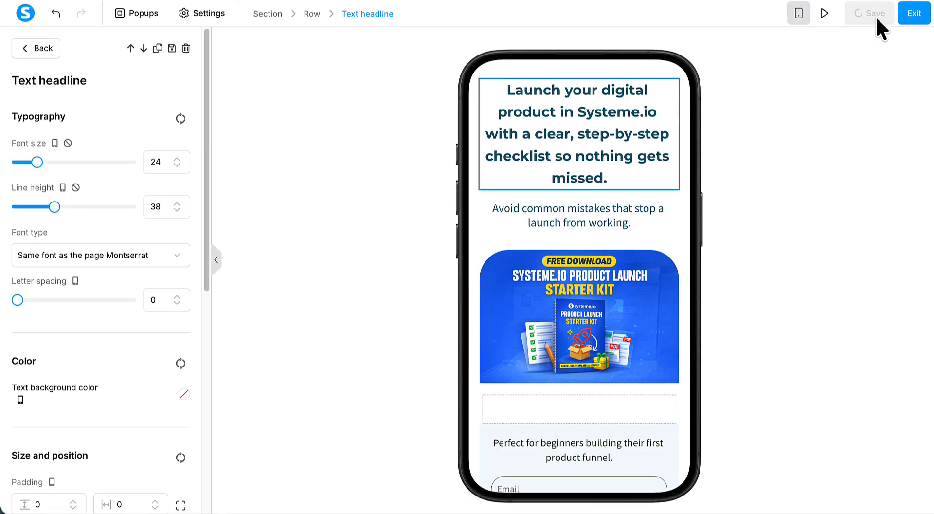
left_click(810, 14)
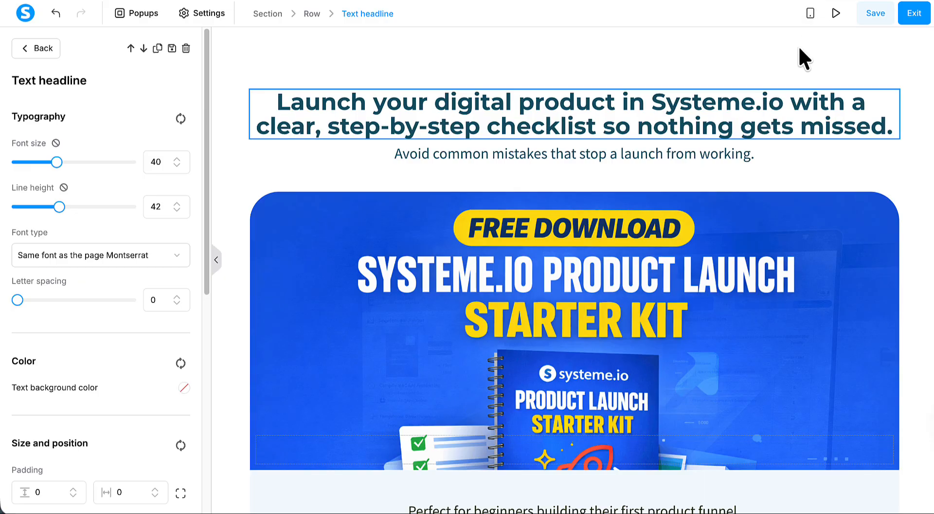
left_click(911, 20)
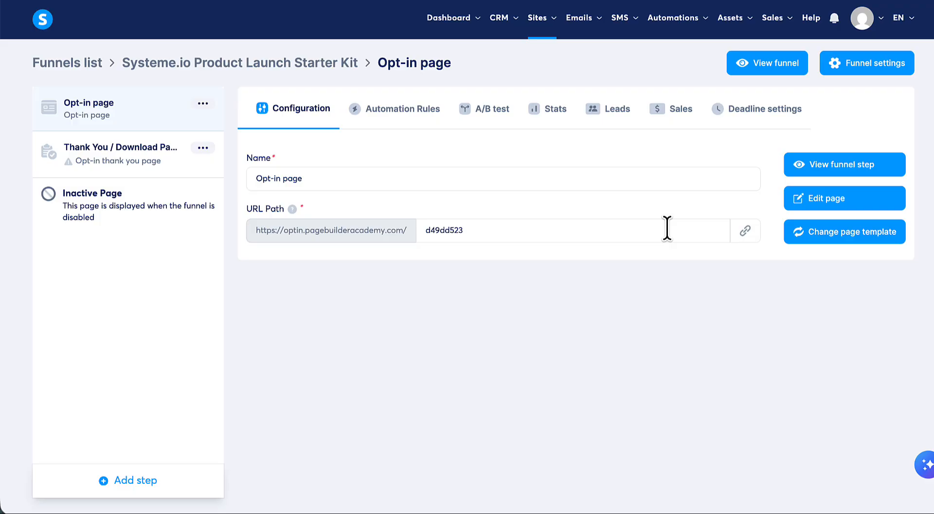
Set the opt-in page's URL path to "free-checklist" and copy the page link
double_click(454, 230)
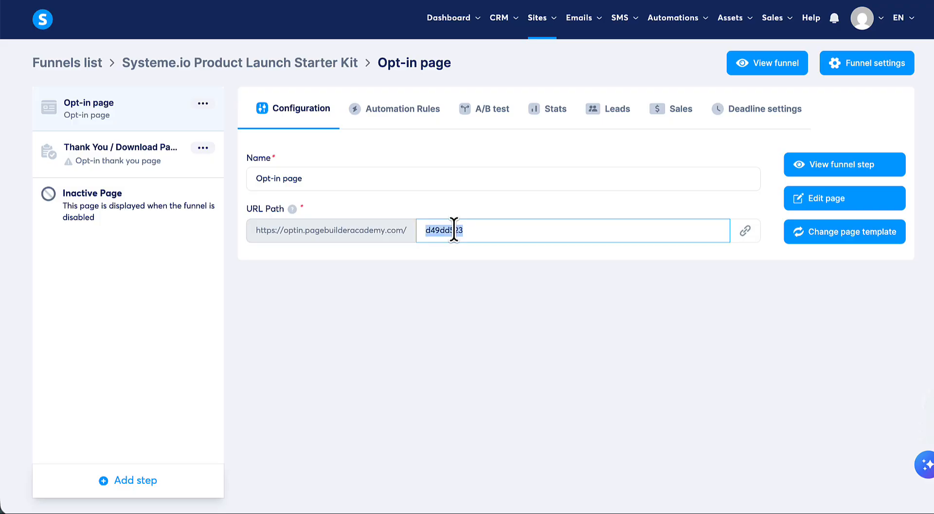
type("free-checklist")
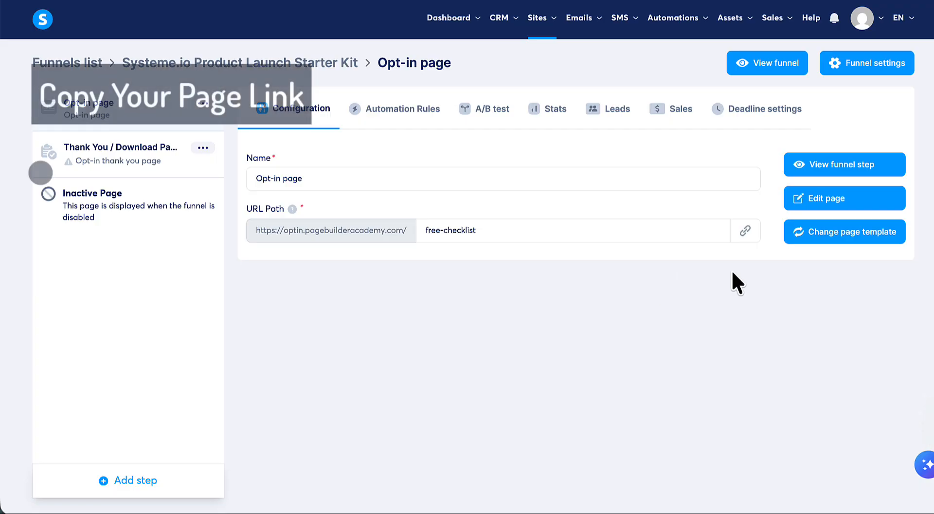
left_click(745, 230)
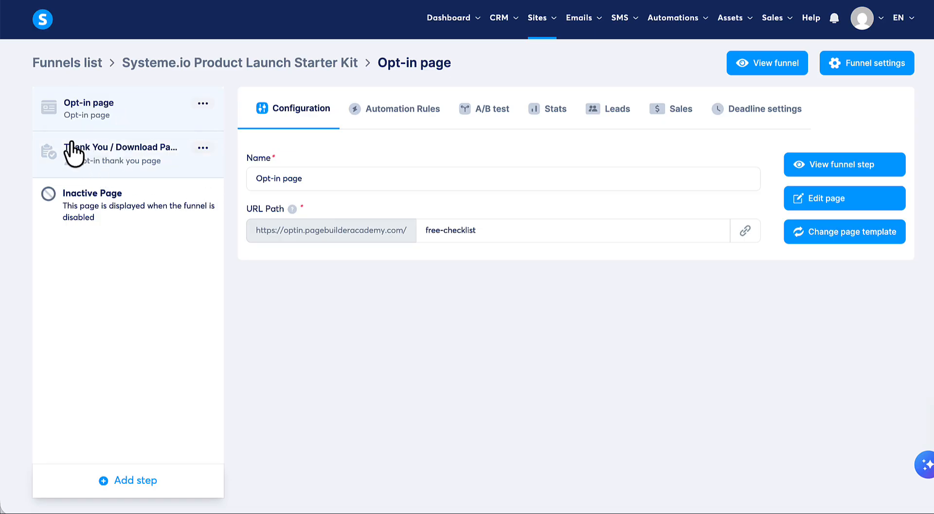
Show 30 templates for the Thank You / Download Page and select the "Thanks!" envelope template with "Don't Miss This Free Resource"
left_click(107, 172)
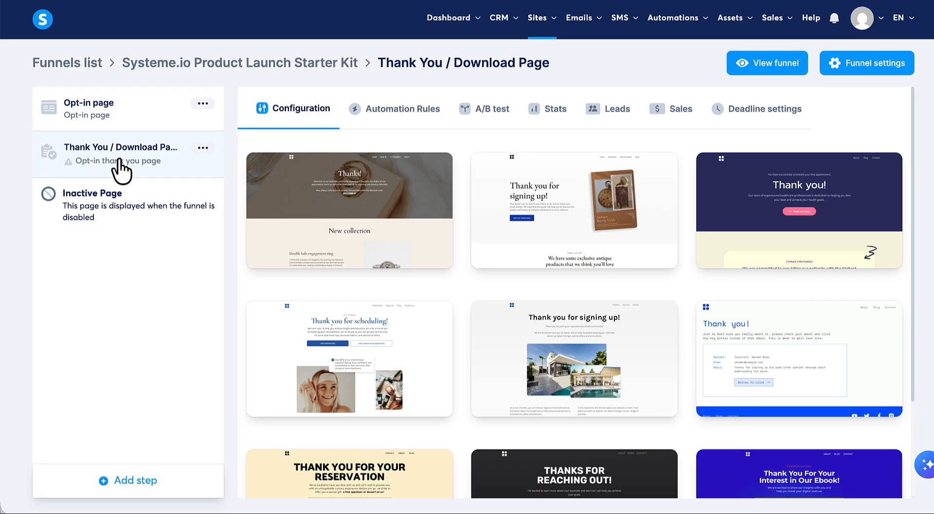
mouse_move(306, 169)
scroll(632, 261, "down", 3)
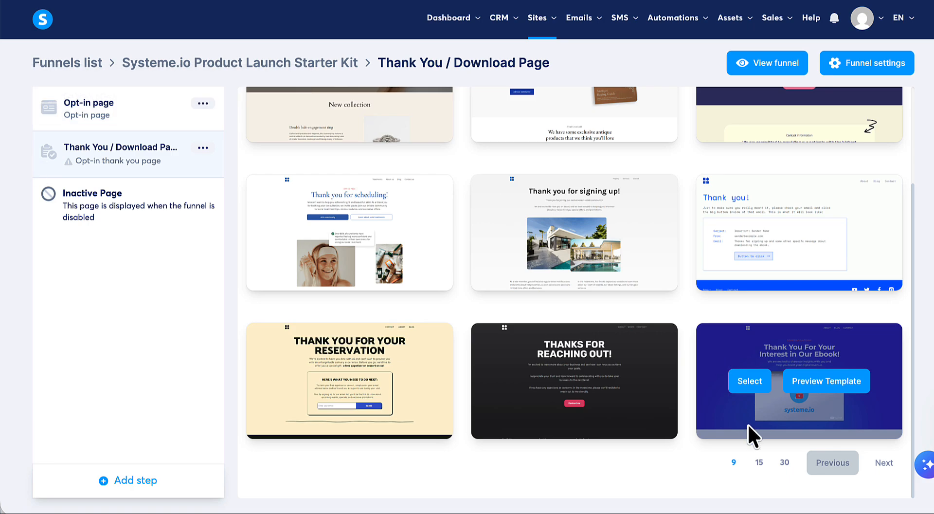
left_click(783, 464)
scroll(774, 419, "down", 1)
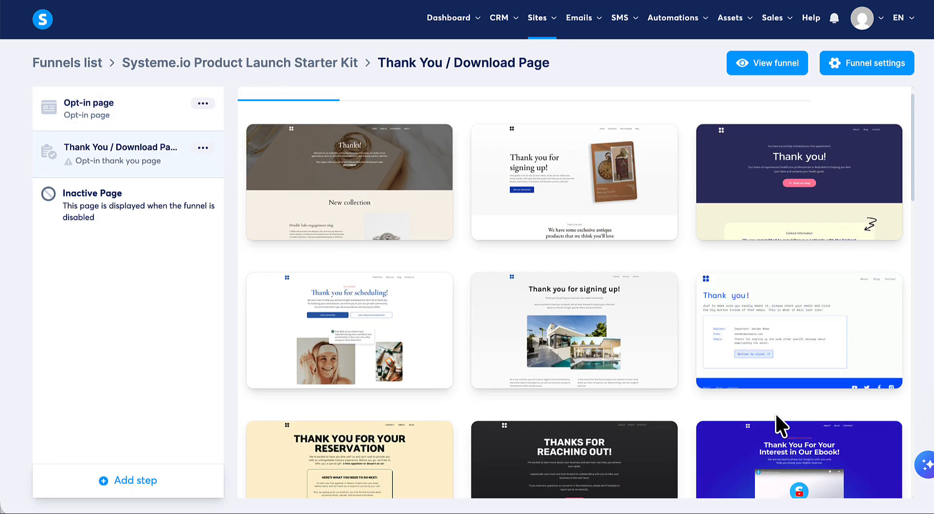
scroll(776, 414, "down", 19)
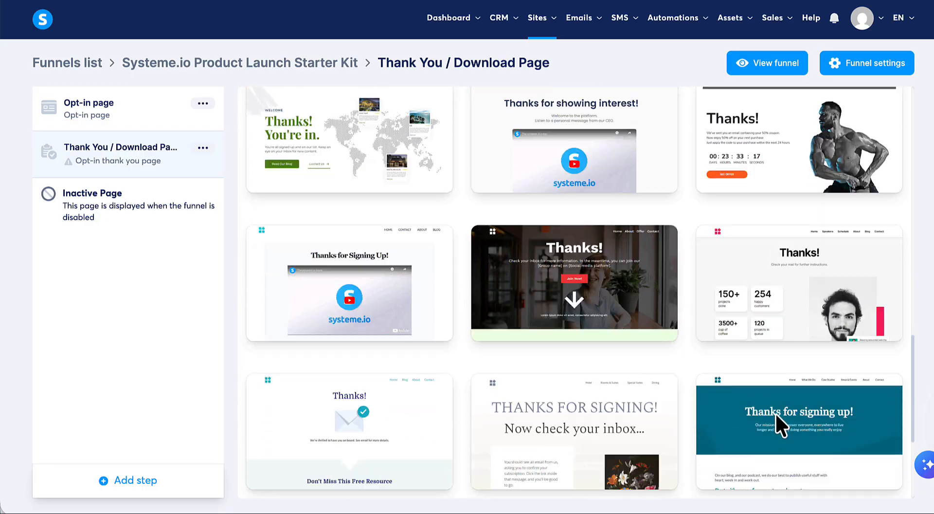
scroll(776, 415, "down", 7)
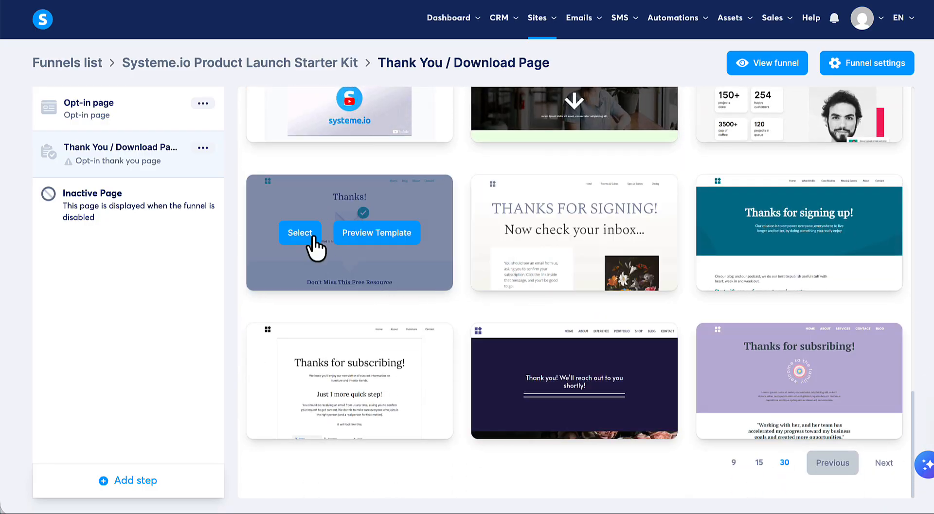
left_click(298, 235)
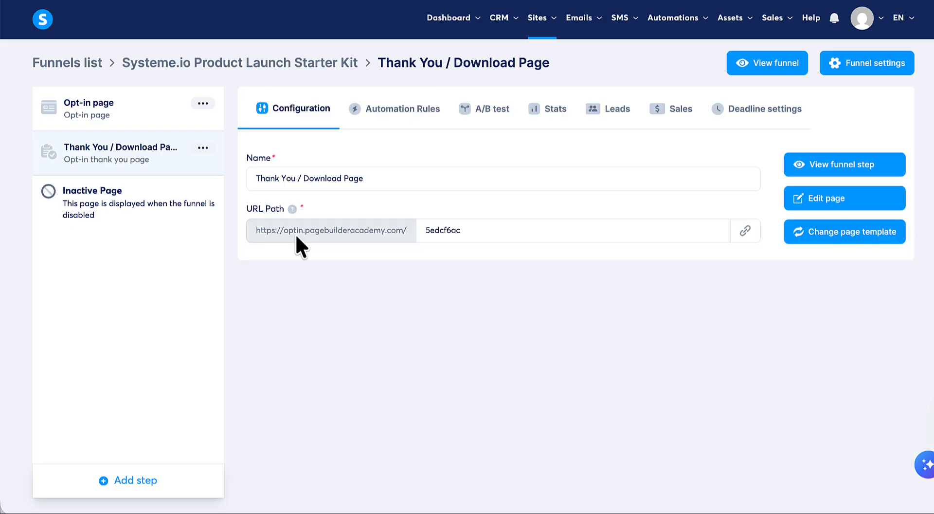
Open the Thank You / Download Page for editing and delete the header section with the logo and navigation links
left_click(820, 204)
scroll(777, 284, "down", 3)
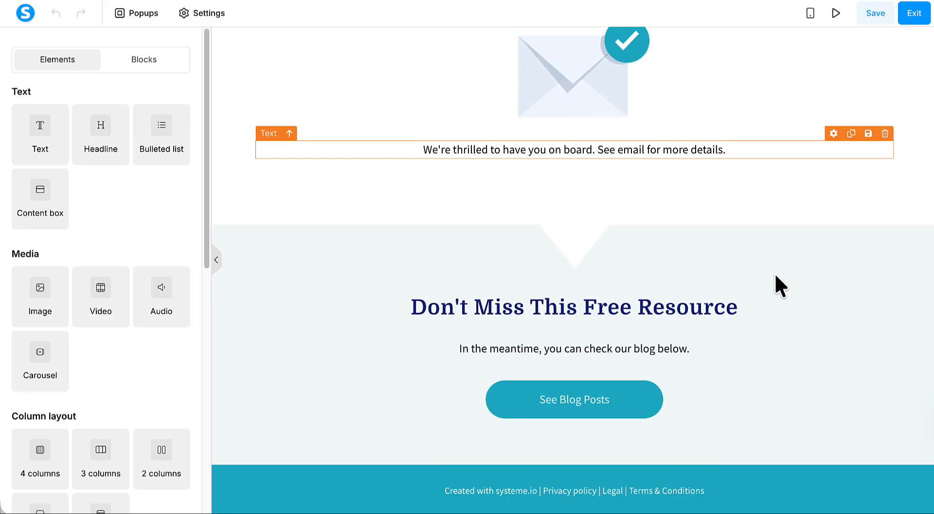
scroll(774, 272, "up", 3)
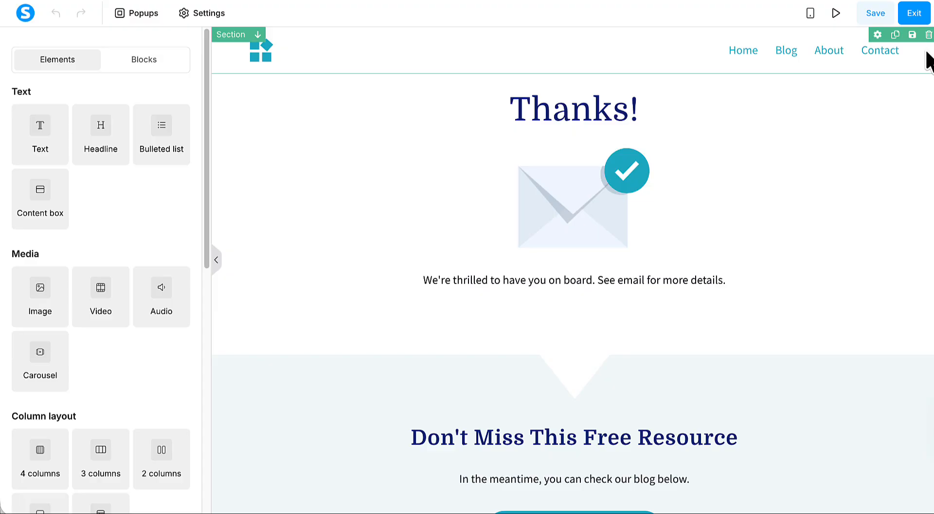
left_click(928, 35)
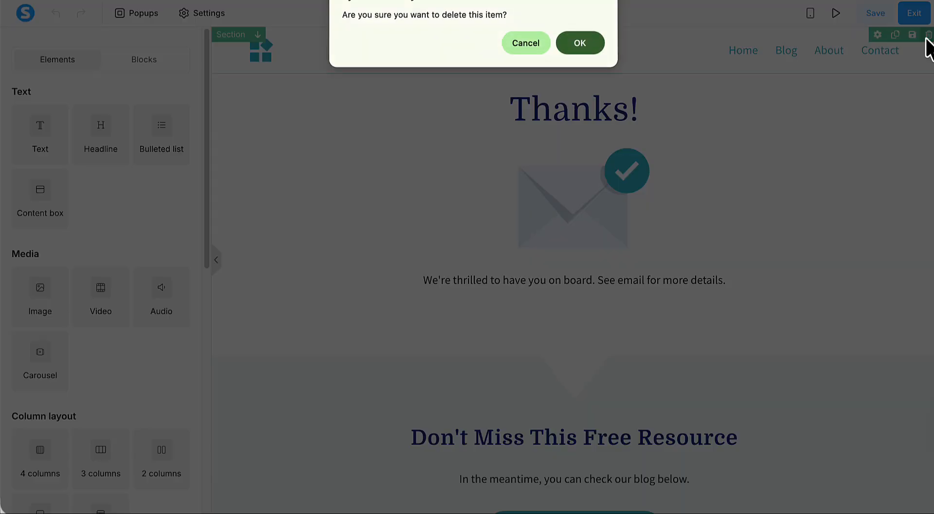
left_click(583, 45)
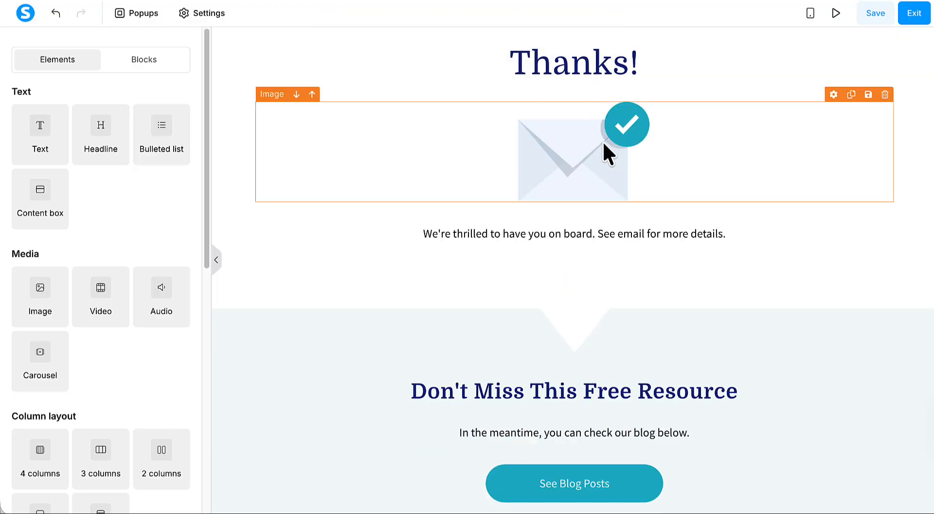
Delete the "Don't Miss This Free Resource" row, including its blog text and "See Blog Posts" button
scroll(730, 311, "down", 2)
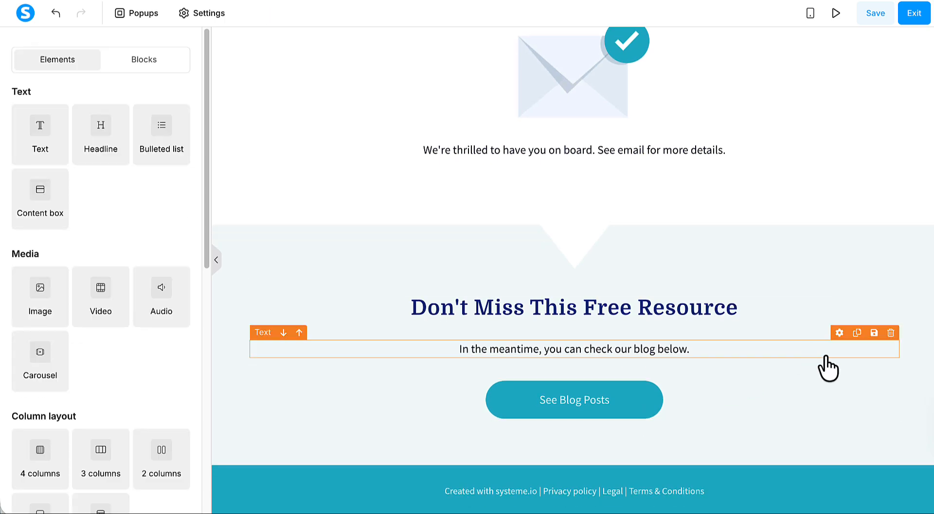
left_click(820, 330)
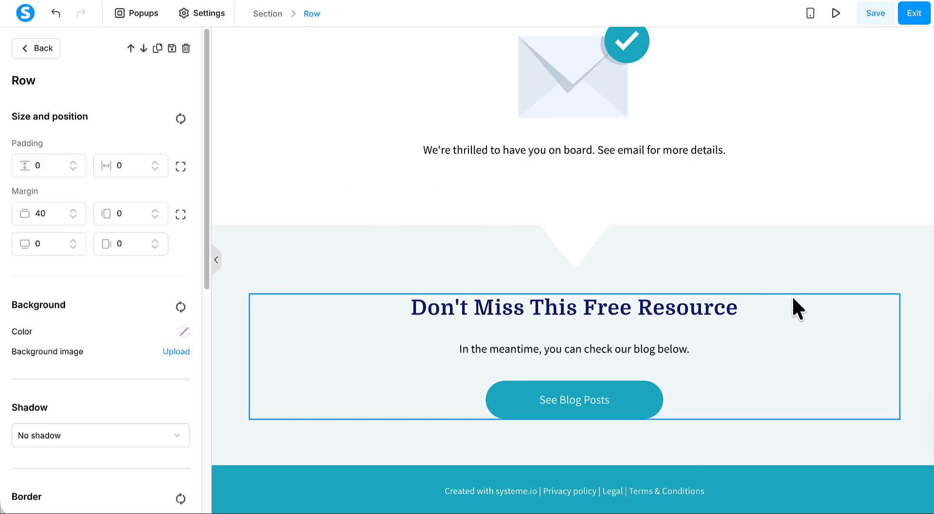
left_click(854, 253)
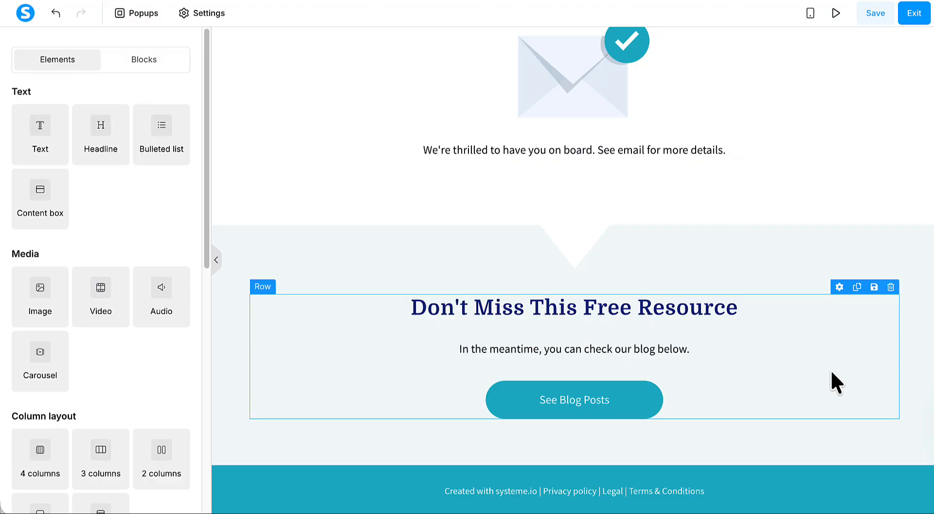
left_click(835, 383)
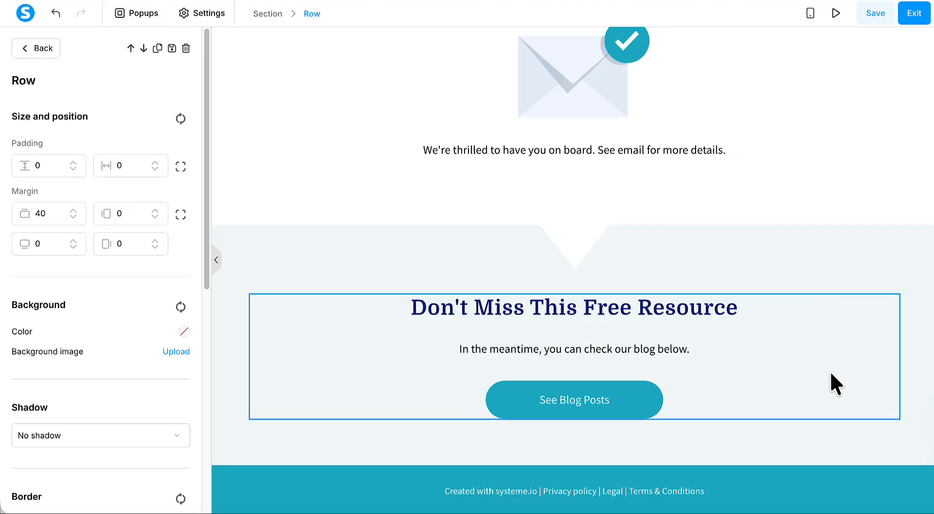
left_click(185, 49)
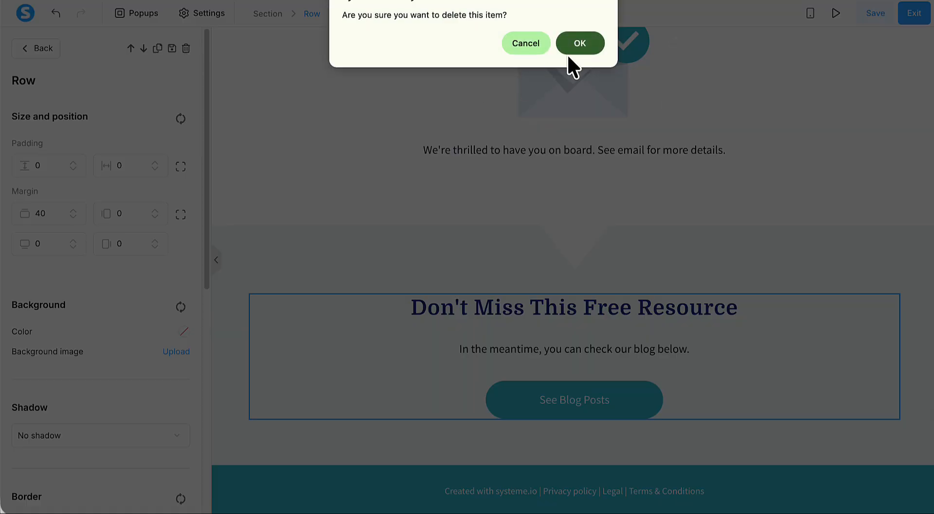
left_click(573, 43)
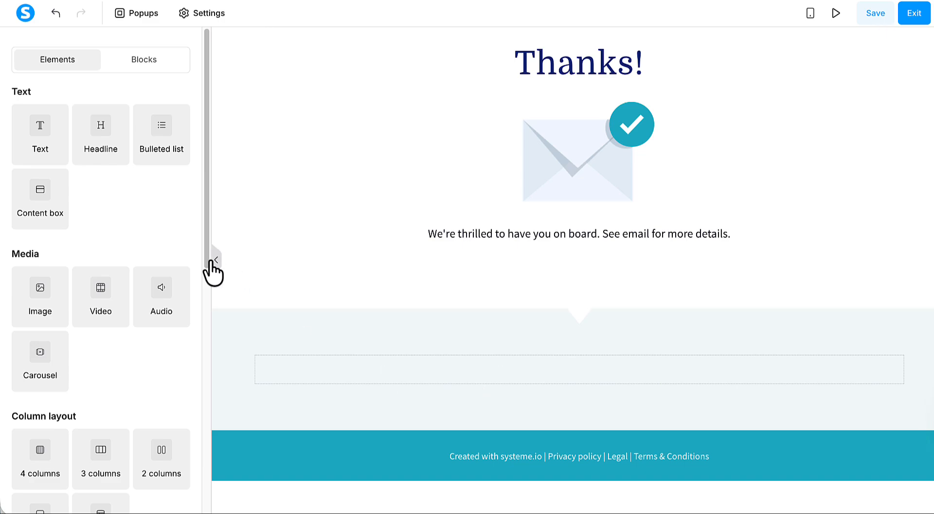
Remove the background image from the emptied section above the footer and save the page
left_click(232, 327)
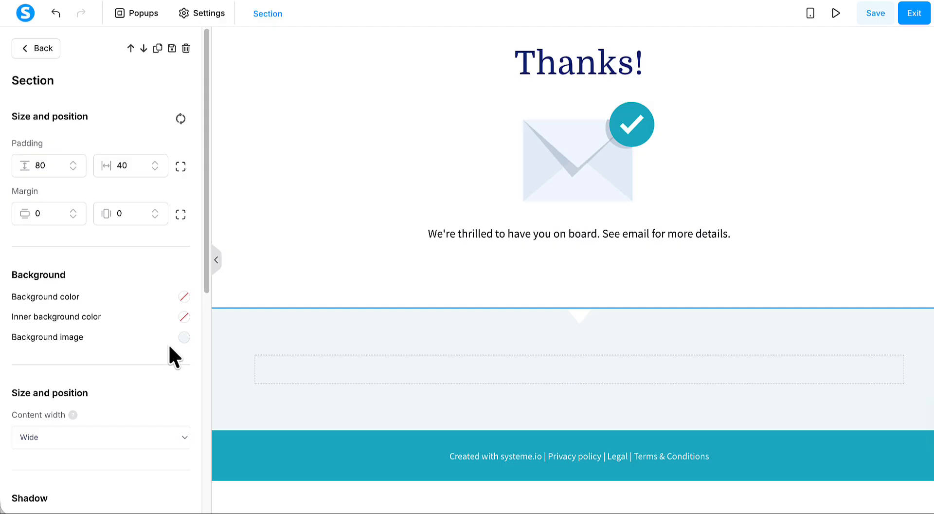
left_click(184, 337)
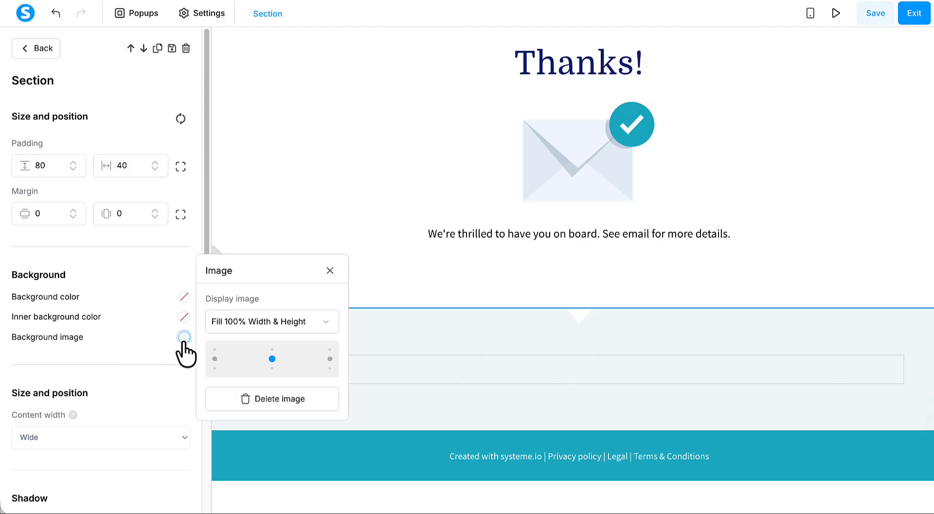
left_click(256, 400)
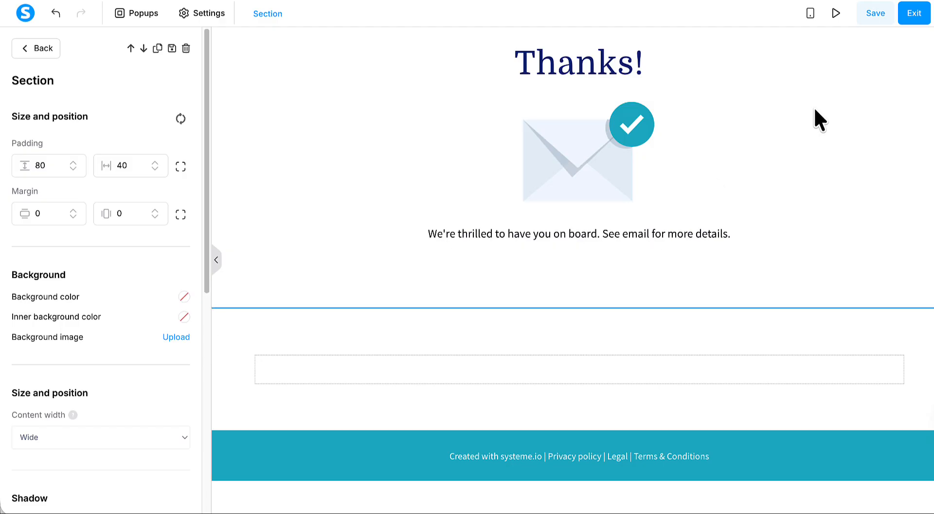
left_click(872, 16)
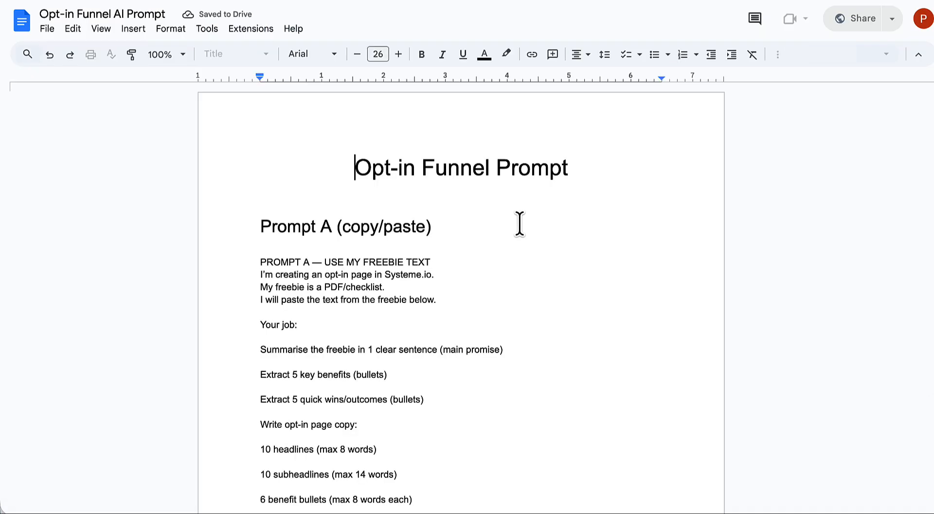
Switch to the "Opt-in Funnel AI Prompt" Google Docs document and review its prompts for generating the funnel copy
scroll(578, 247, "down", 5)
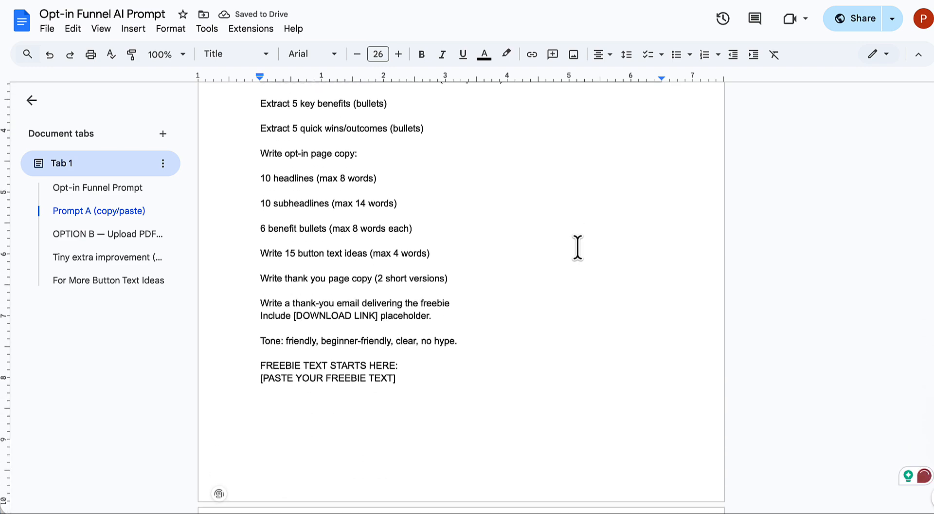
scroll(577, 247, "down", 8)
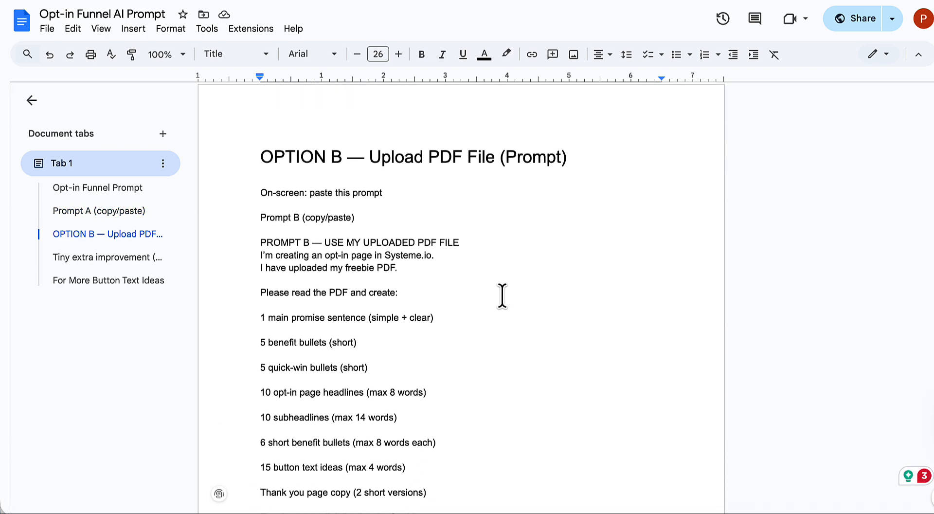
scroll(502, 295, "down", 6)
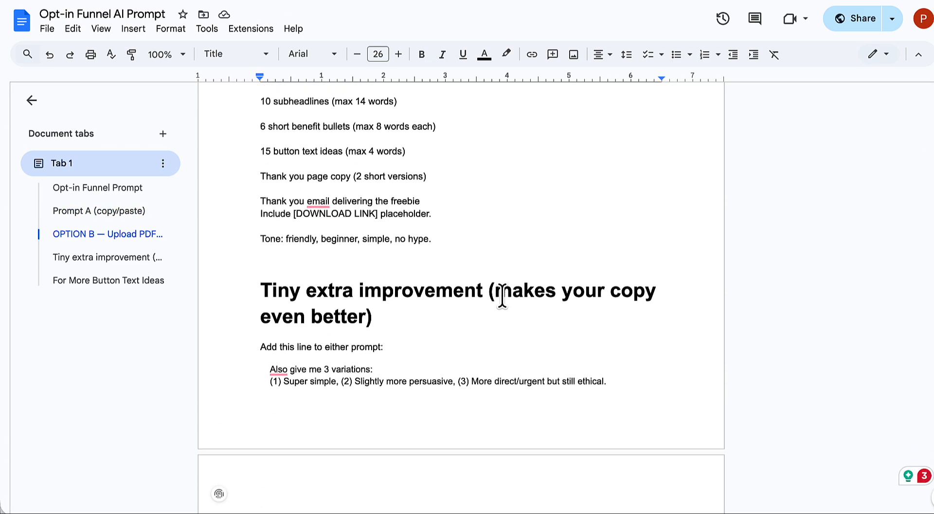
scroll(477, 330, "down", 4)
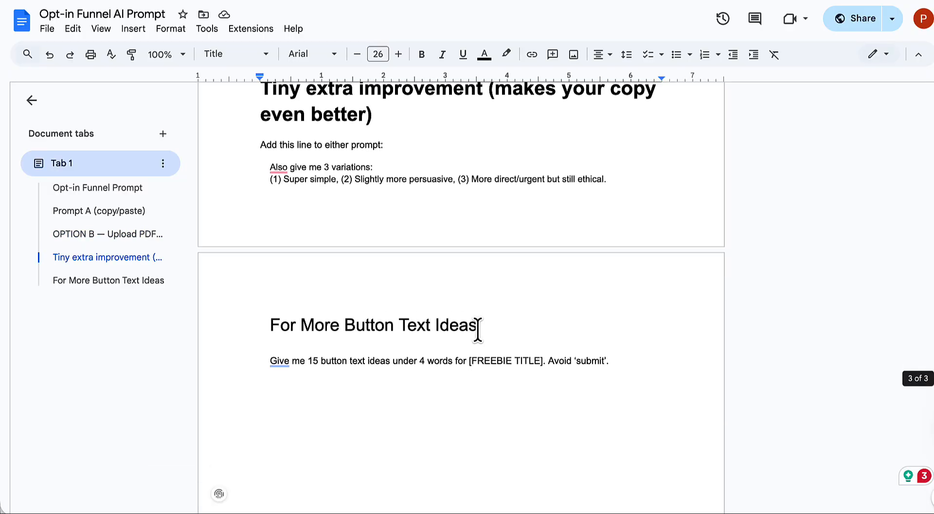
scroll(500, 337, "up", 10)
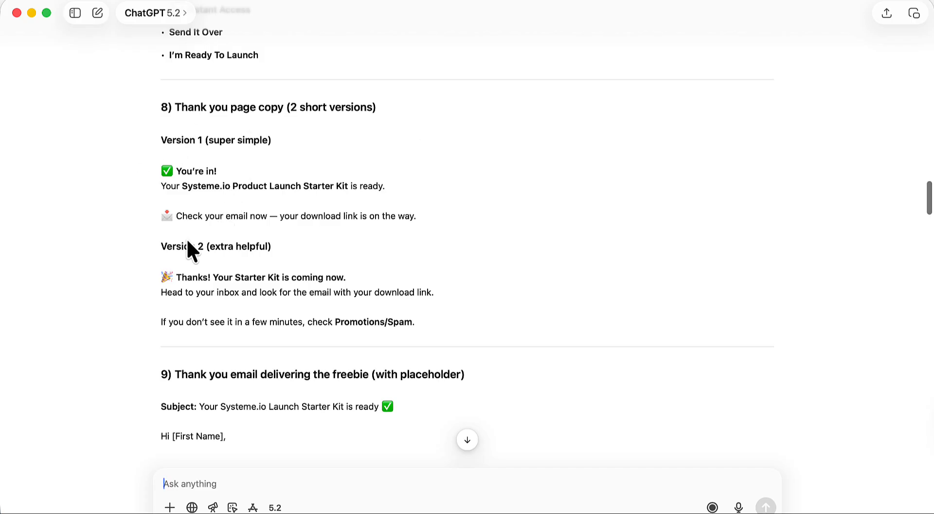
Replace the "Thanks!" headline with the Version 2 copy from ChatGPT, "Thanks! Your Starter Kit is coming now"
left_click_drag(176, 276, 277, 275)
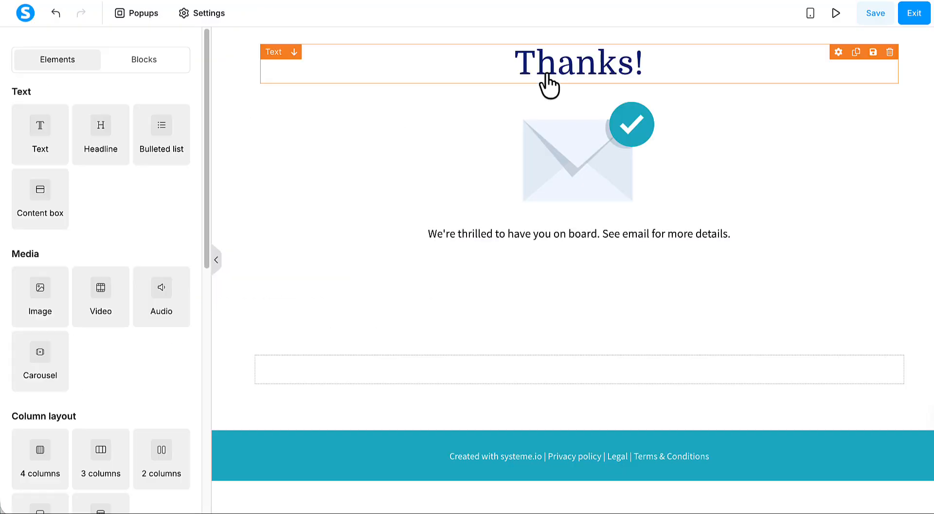
left_click(546, 71)
triple_click(547, 71)
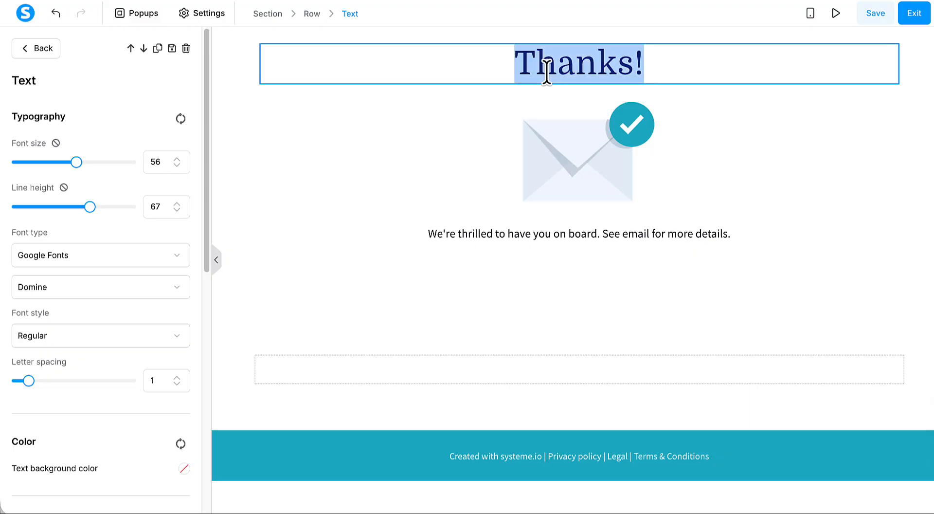
type("Thanks! Your Starter Kit is coming now")
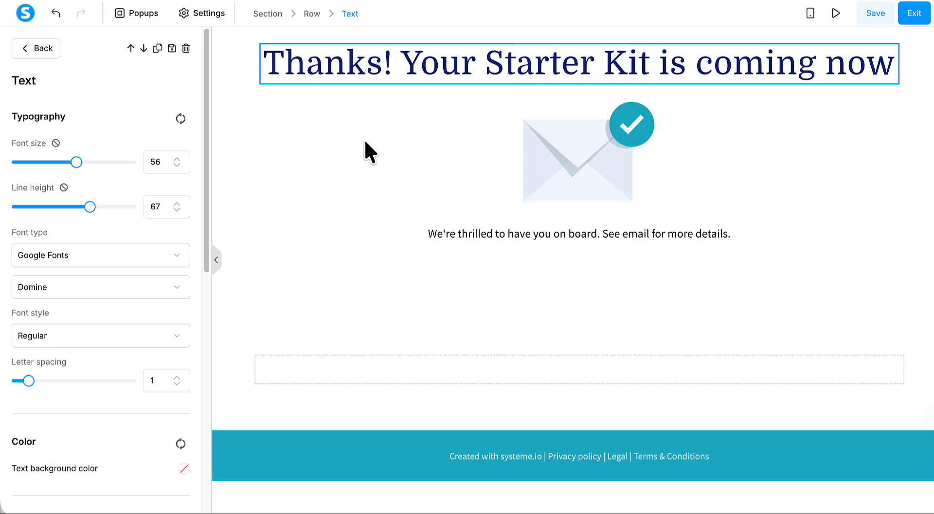
Replace the text below the envelope with ChatGPT's line "Head to your inbox and look for the email with your download link."
left_click(497, 235)
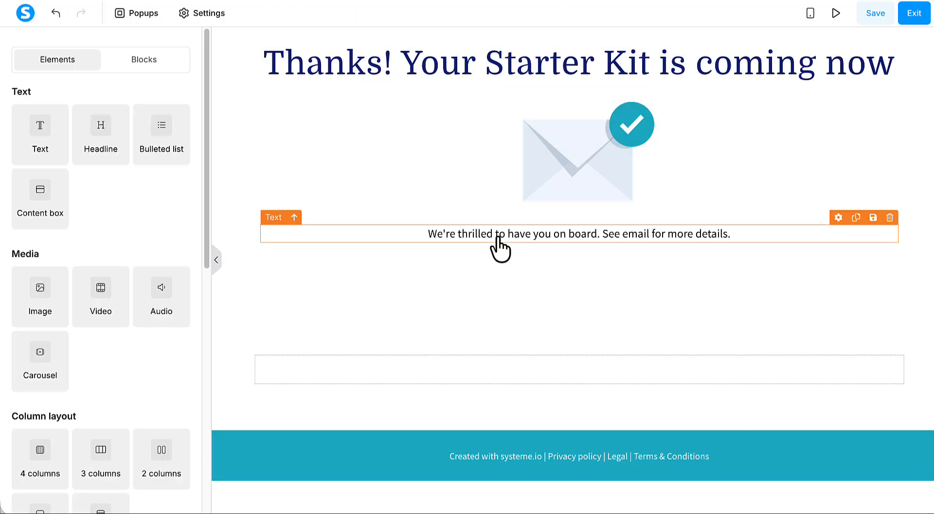
triple_click(497, 234)
key("super+Tab")
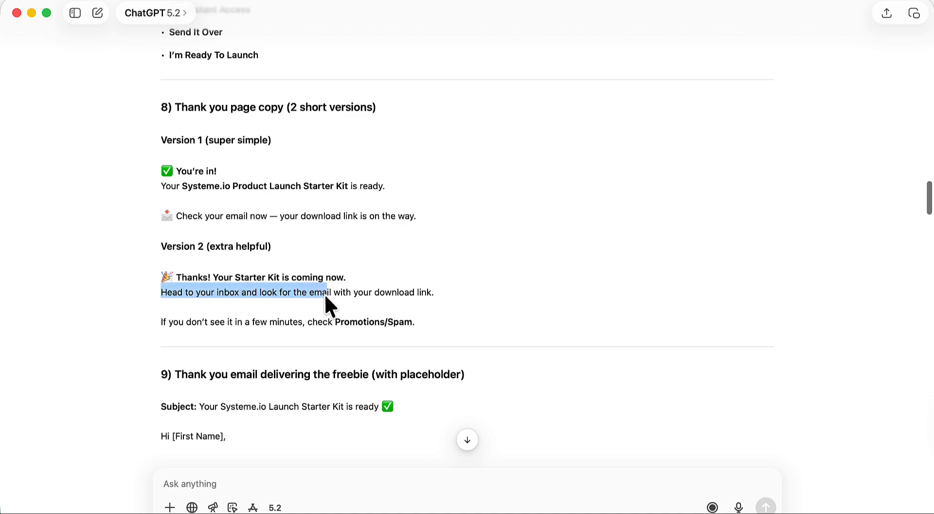
left_click_drag(325, 295, 427, 295)
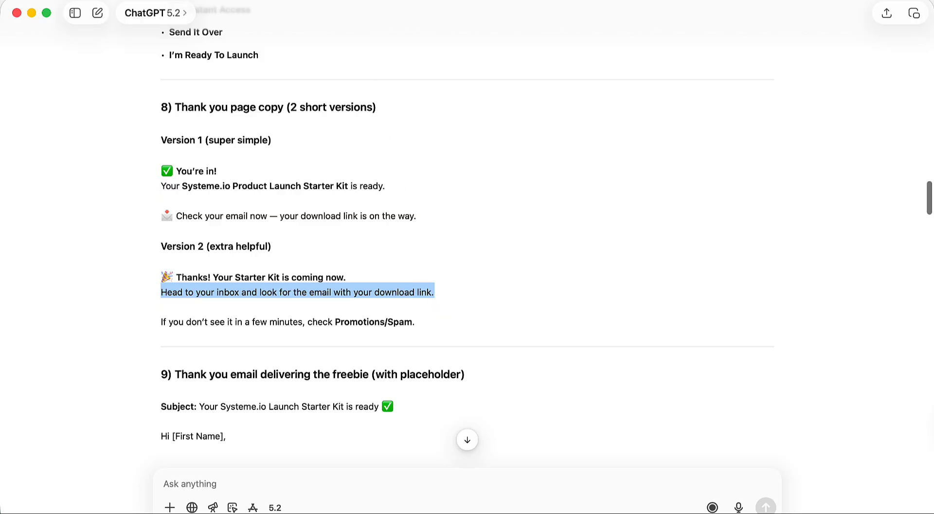
key("super+Tab")
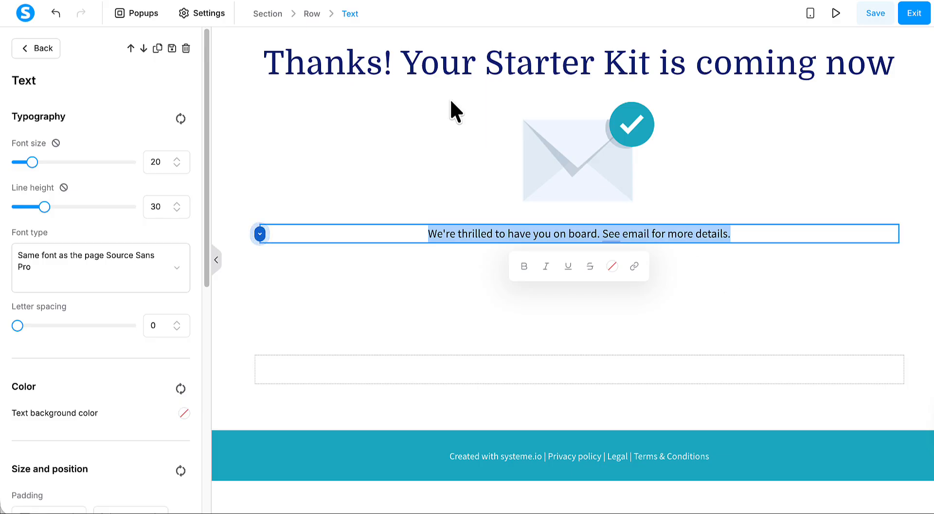
type("Head to your inbox and look for the email with your download link.")
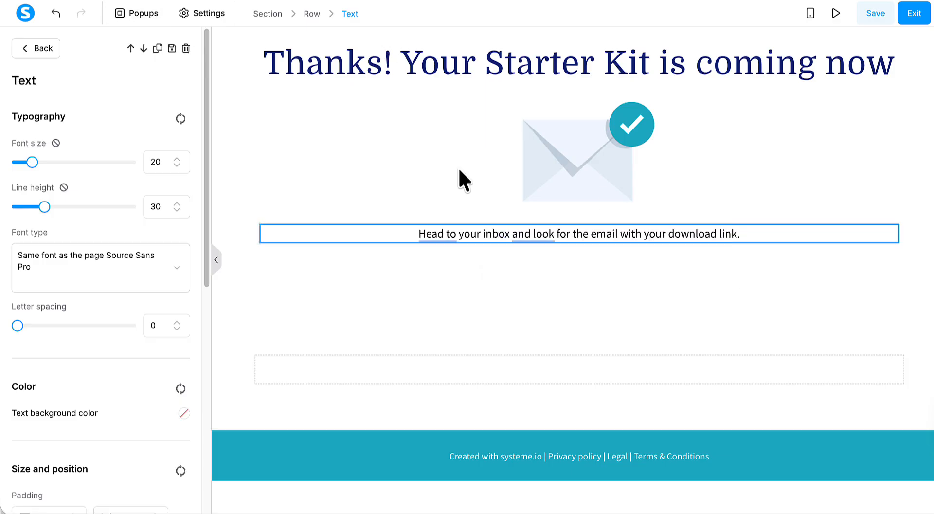
Duplicate the inbox text and move one copy between the headline and the envelope image
left_click(754, 282)
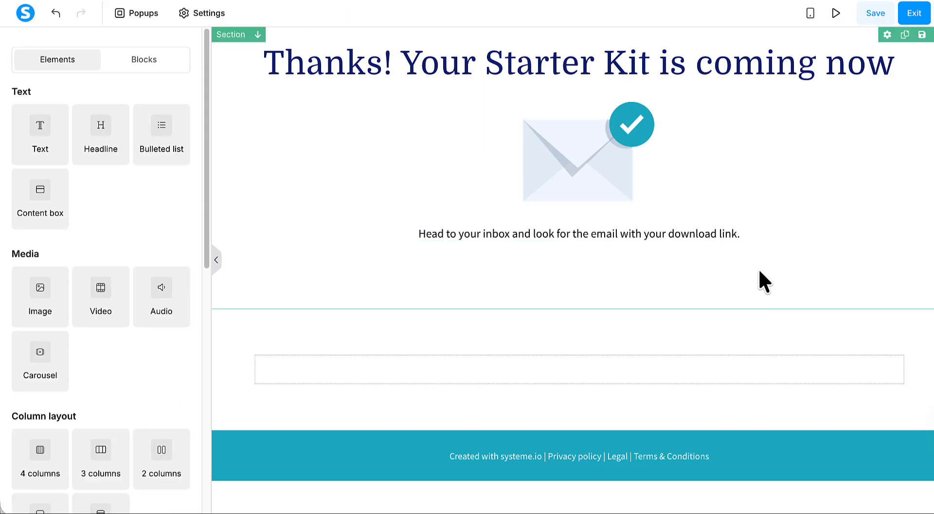
left_click(856, 218)
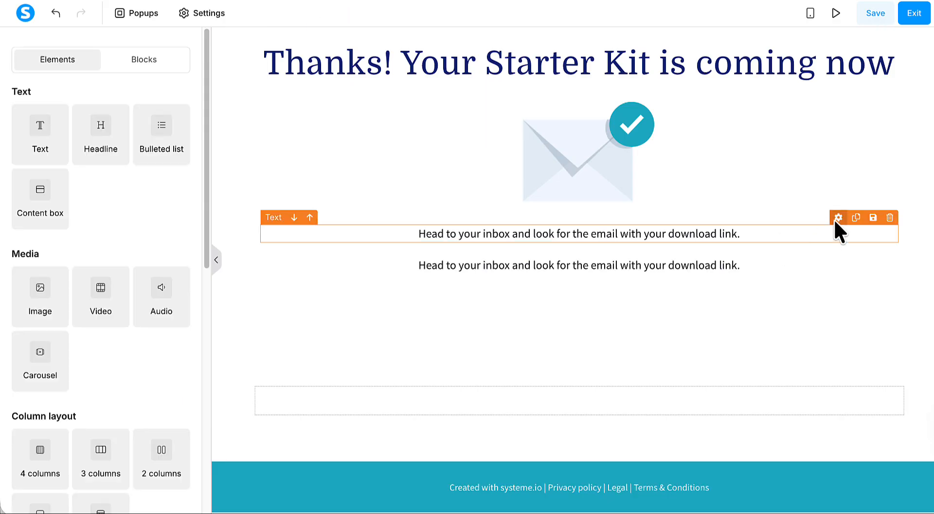
left_click_drag(834, 218, 701, 86)
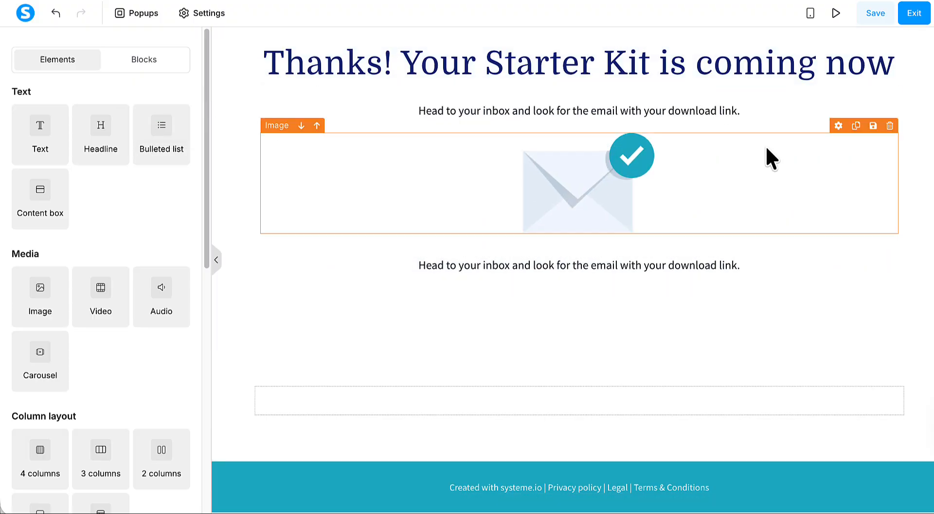
Replace the text copy below the envelope with ChatGPT's line "If you don't see it in a few minutes, check Promotions/Spam."
triple_click(643, 266)
key("super+Tab")
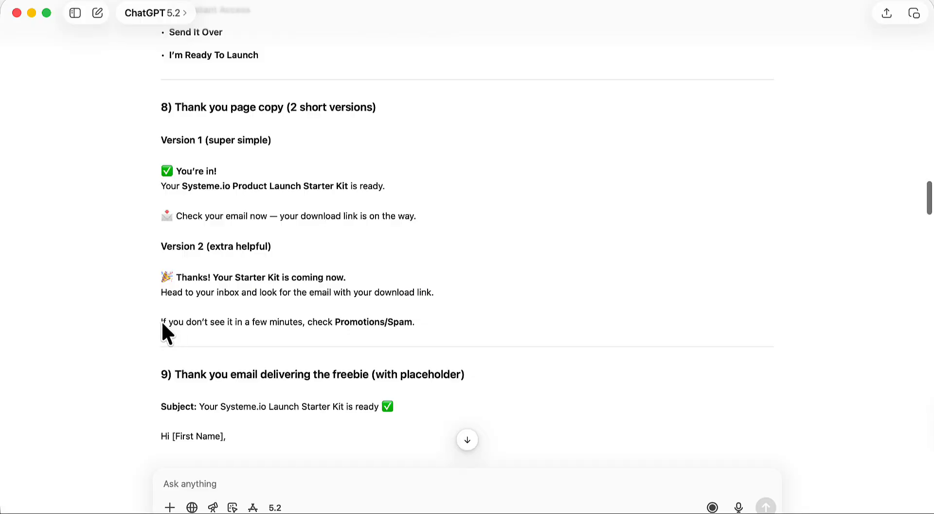
left_click_drag(161, 322, 415, 326)
key("ctrl+c")
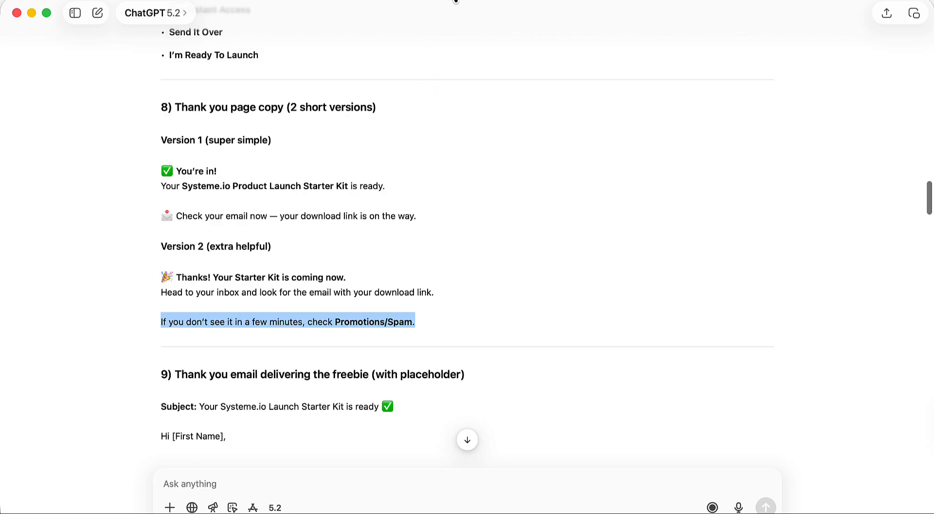
key("super+Tab")
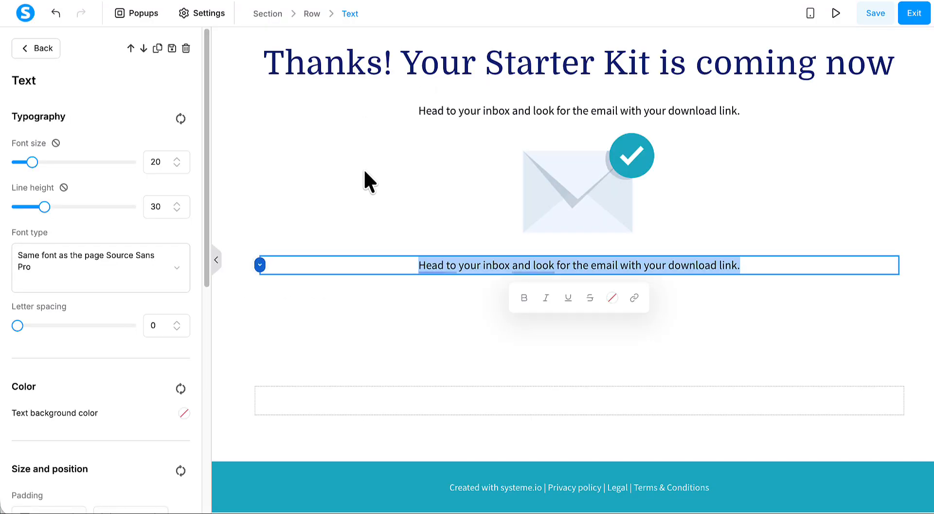
key("ctrl+v")
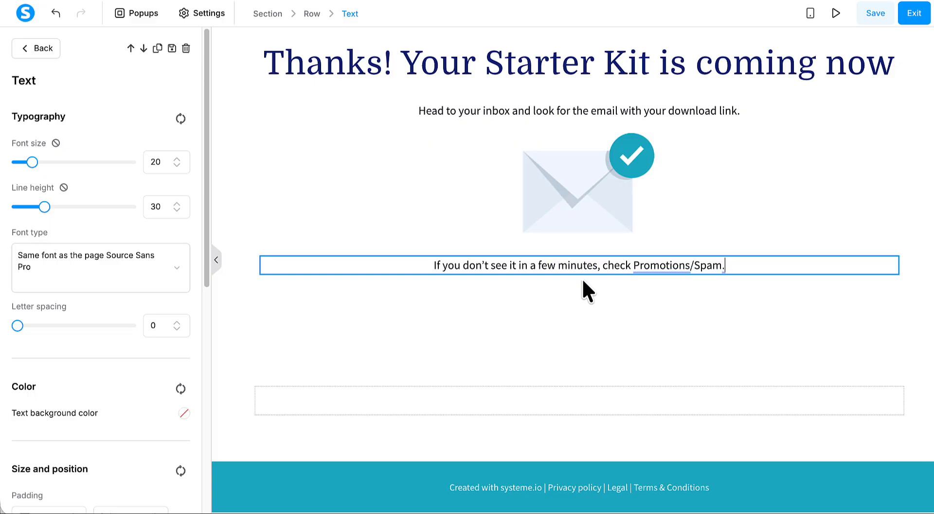
triple_click(636, 266)
left_click(739, 253)
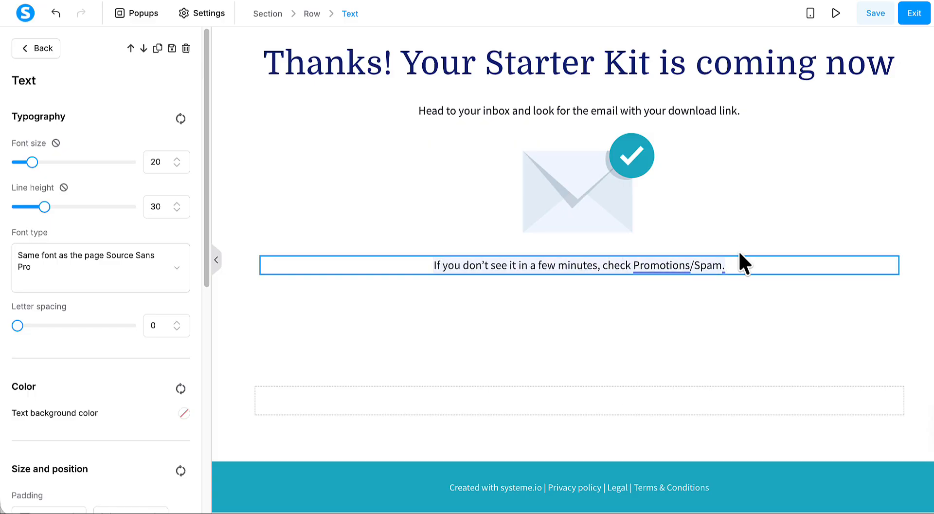
Save the Thank You page and preview it, returning to the editor
left_click(708, 208)
left_click(876, 14)
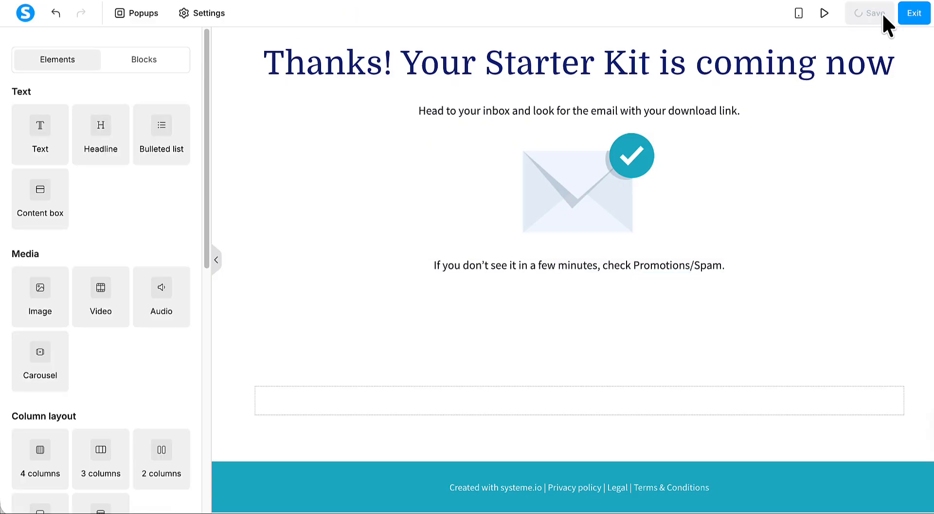
left_click(835, 15)
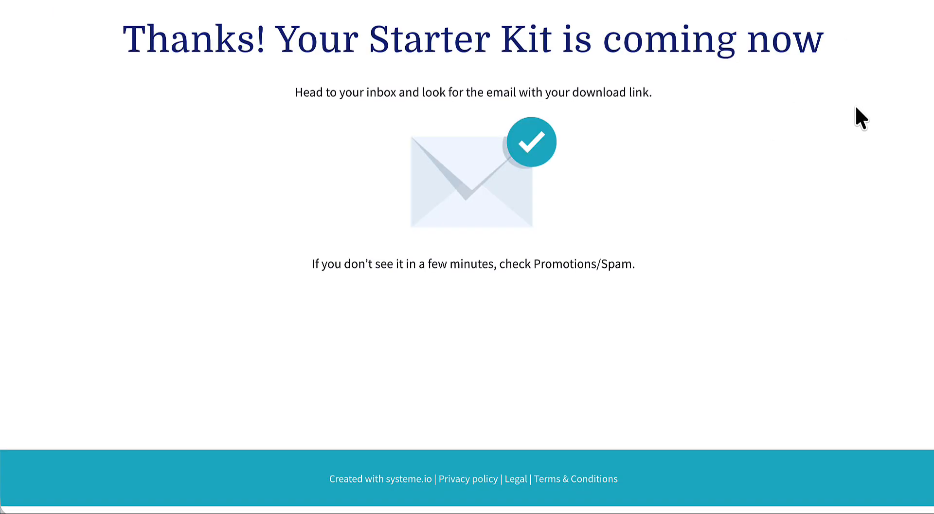
key("Escape")
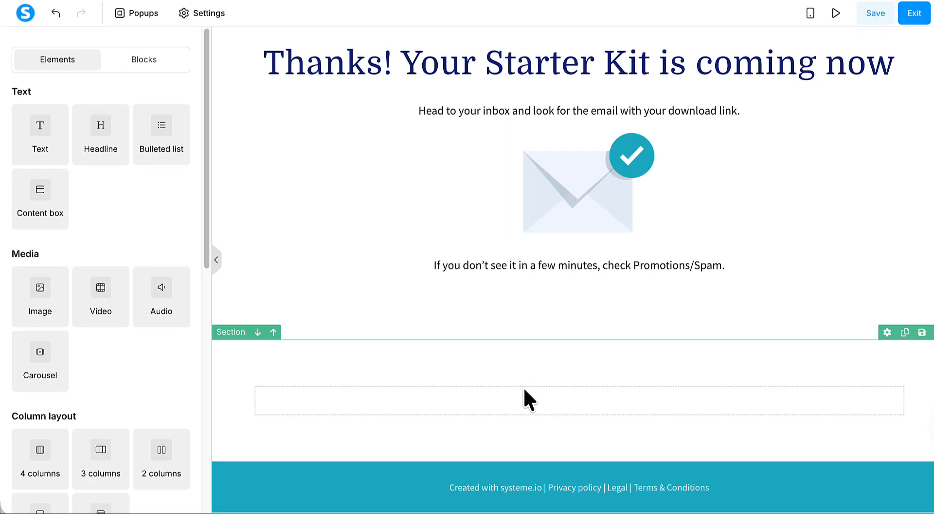
Remove "Created with systeme.io |" from the start of the footer text
left_click(533, 496)
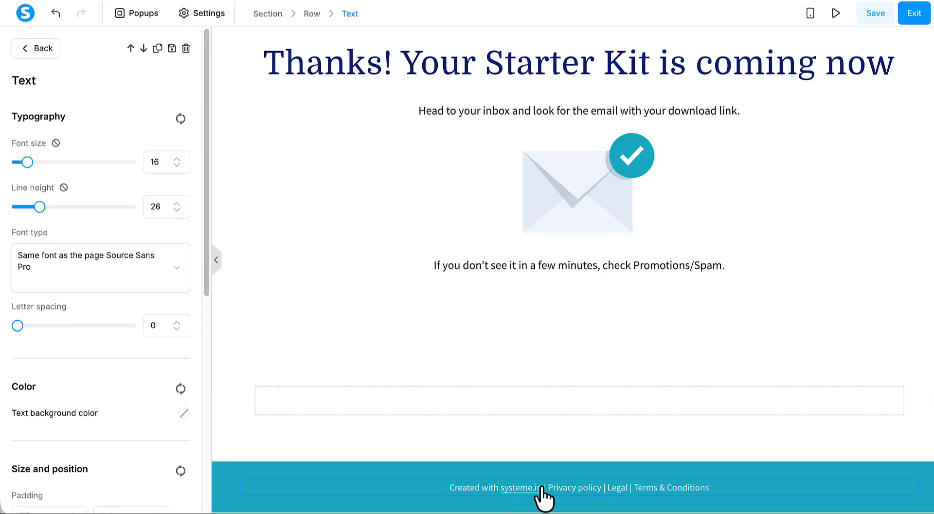
key("BackSpace")
key("BackSpace")
key("BackSpace")
key("BackSpace")
key("BackSpace")
key("BackSpace")
key("BackSpace")
key("BackSpace")
key("BackSpace")
key("BackSpace")
key("BackSpace")
key("BackSpace")
key("BackSpace")
key("BackSpace")
key("BackSpace")
key("BackSpace")
key("BackSpace")
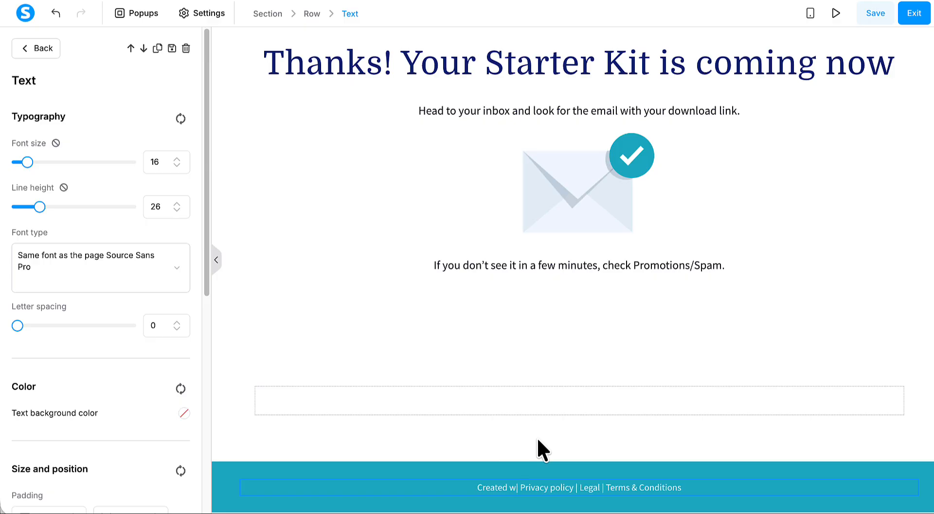
key("BackSpace")
key("BackSpace")
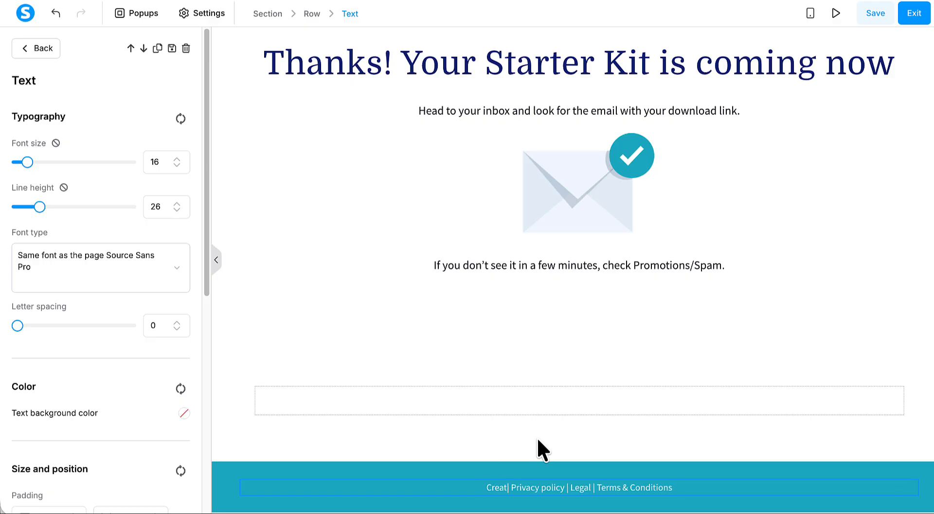
key("BackSpace")
key("BackSpace")
key("BackSpace")
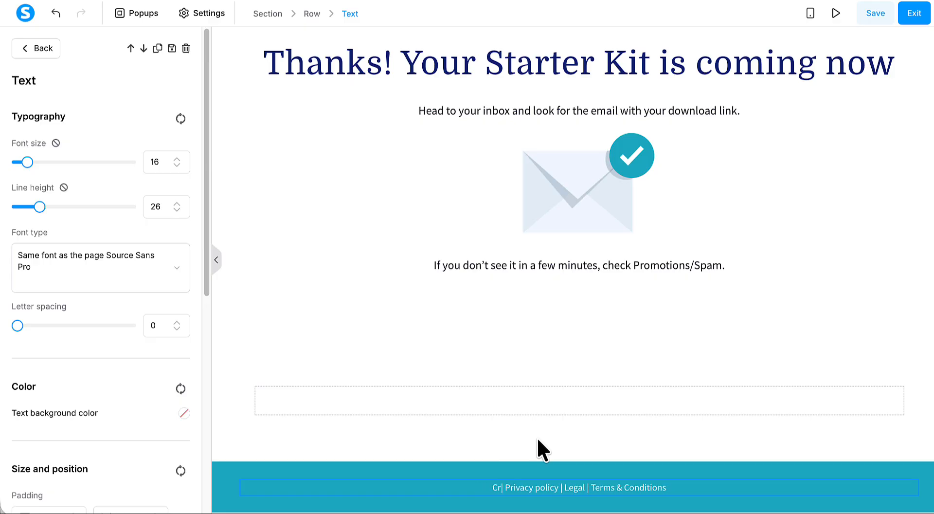
key("BackSpace")
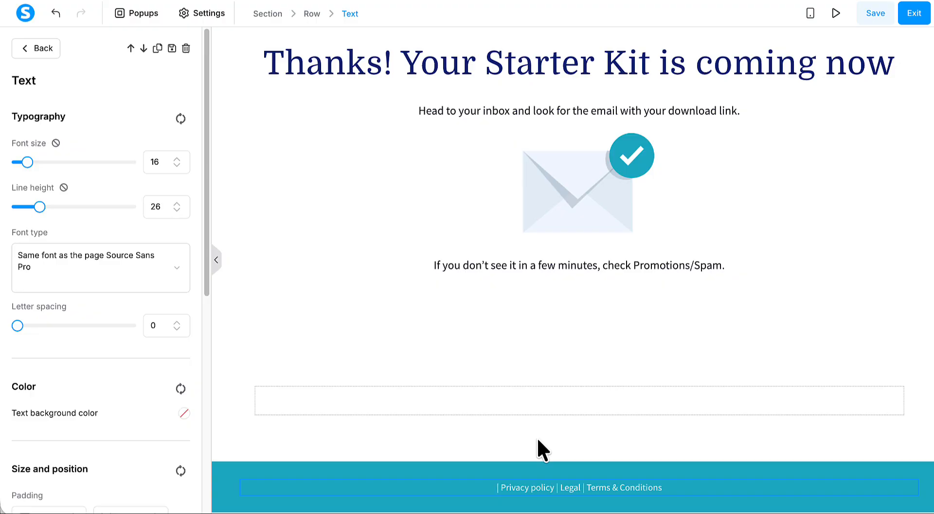
key("BackSpace")
Insert "Affiliate Disclaimer |" between "Privacy policy" and "Legal" in the footer text
key("Right")
key("Right")
key("Right")
key("Right")
key("Right")
key("Right")
key("Right")
key("Right")
key("Right")
key("Right")
key("Right")
key("Right")
key("Right")
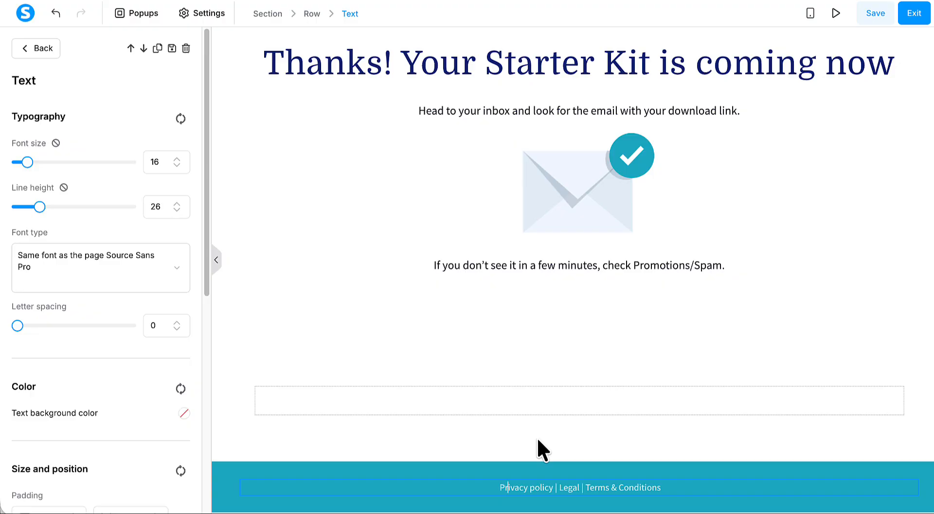
key("Right")
key("Right")
key("Right")
type("| ")
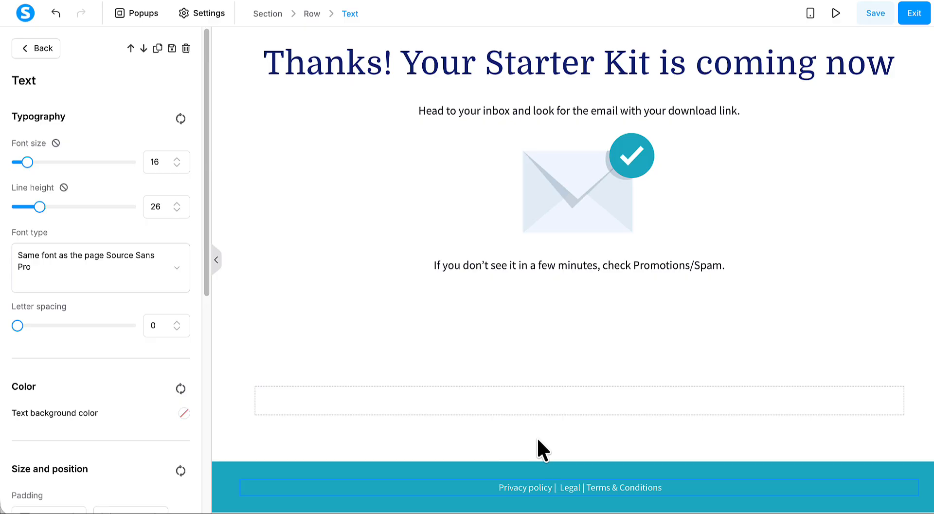
type("Affiliate")
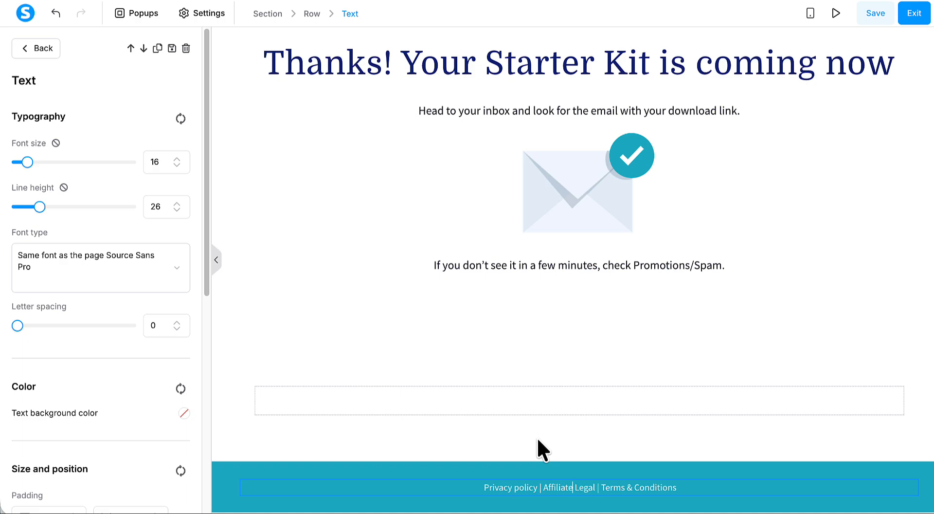
type(" Dis ")
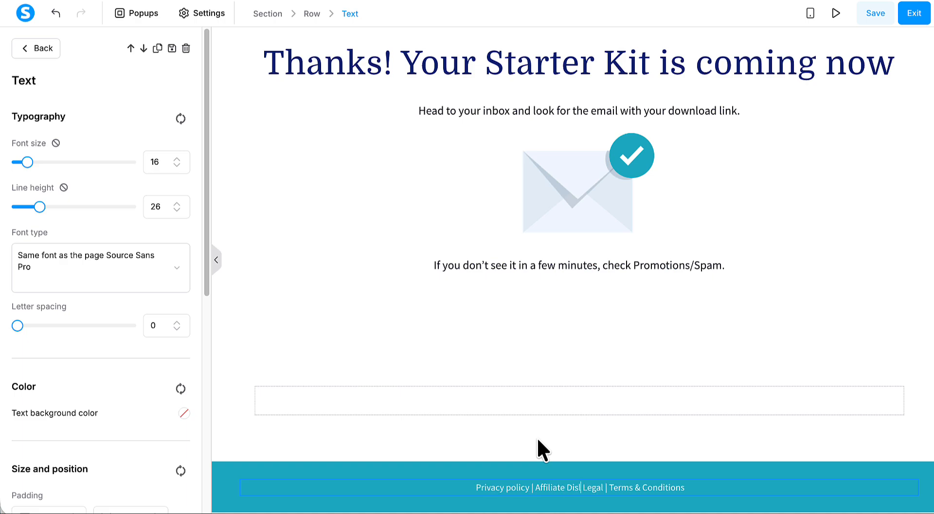
type("cl")
key("BackSpace")
key("BackSpace")
type("claimer ")
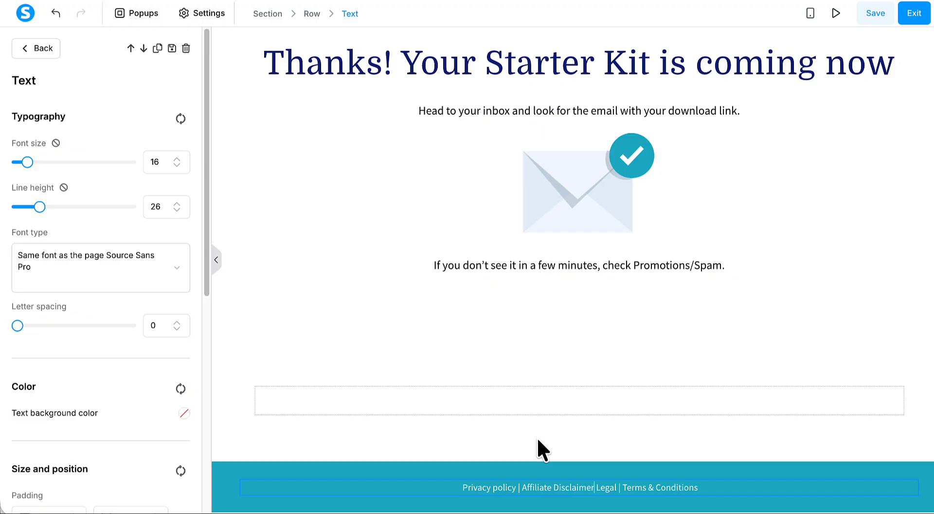
type("|")
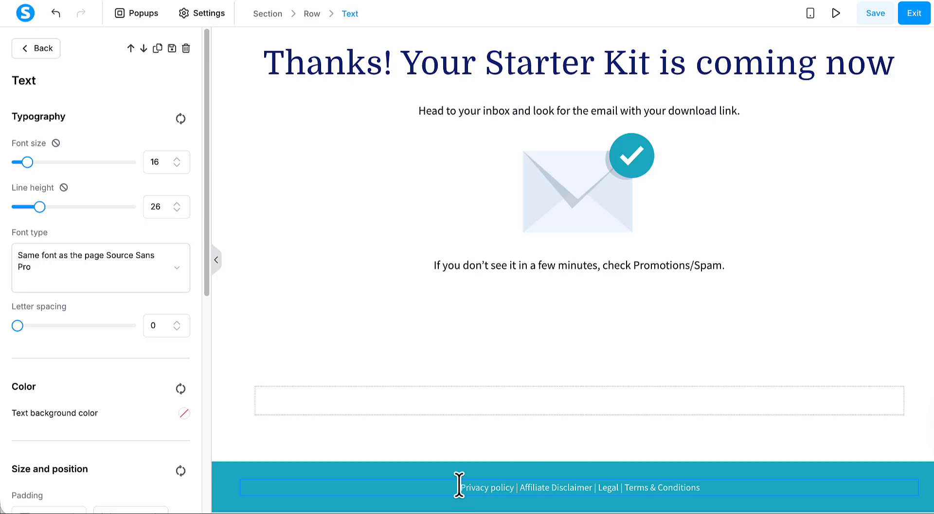
Link the footer's "Privacy policy" text to the site's privacy policy URL
left_click_drag(459, 486, 512, 487)
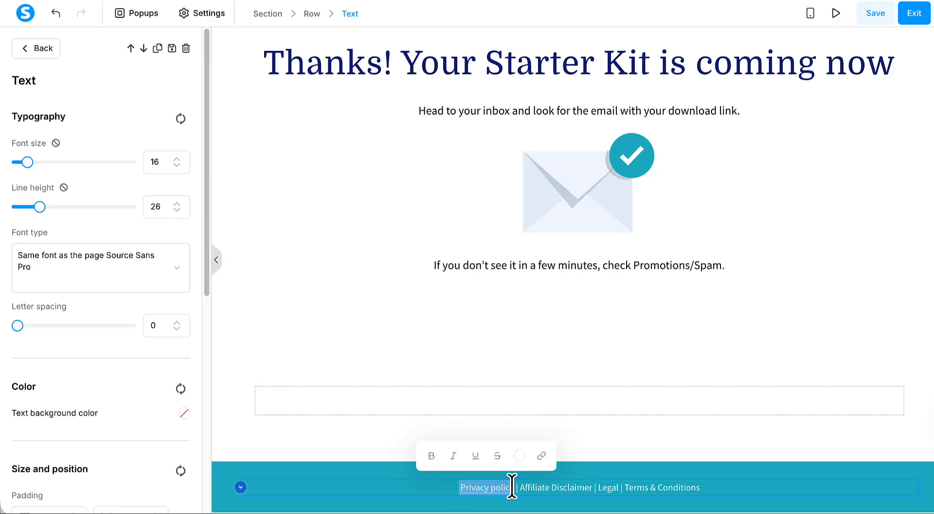
left_click(541, 456)
key("ctrl+v")
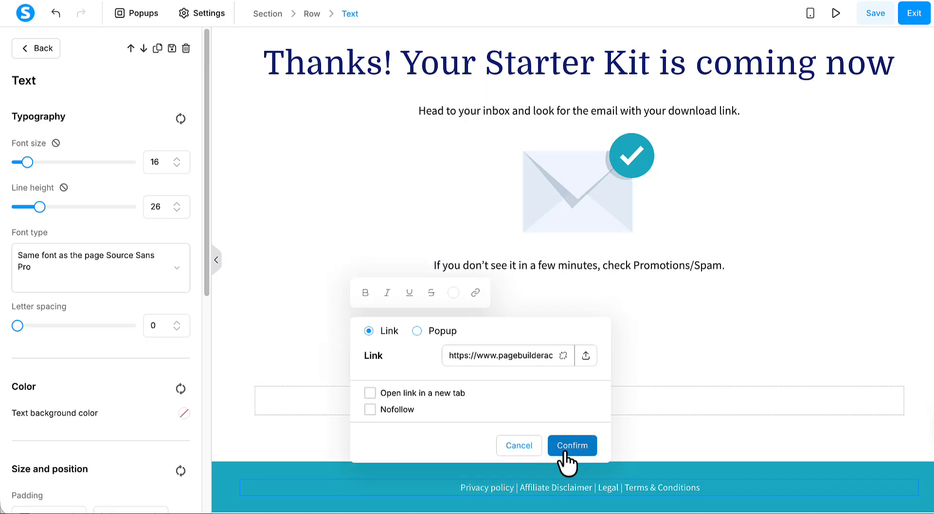
left_click(565, 448)
Link the footer's "Affiliate Disclaimer" text to the site's affiliate-disclaimer URL, opening in a new tab
left_click(592, 486)
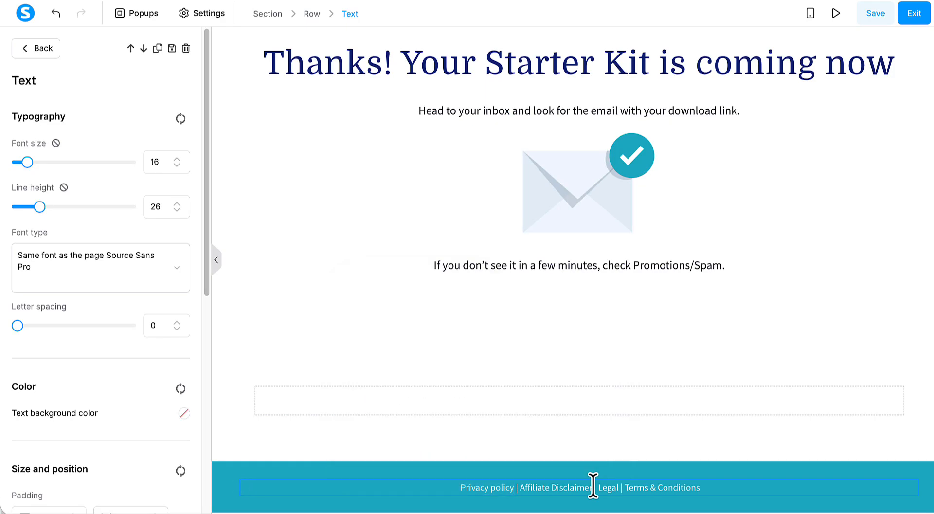
left_click_drag(592, 486, 521, 487)
left_click(628, 453)
key("ctrl+v")
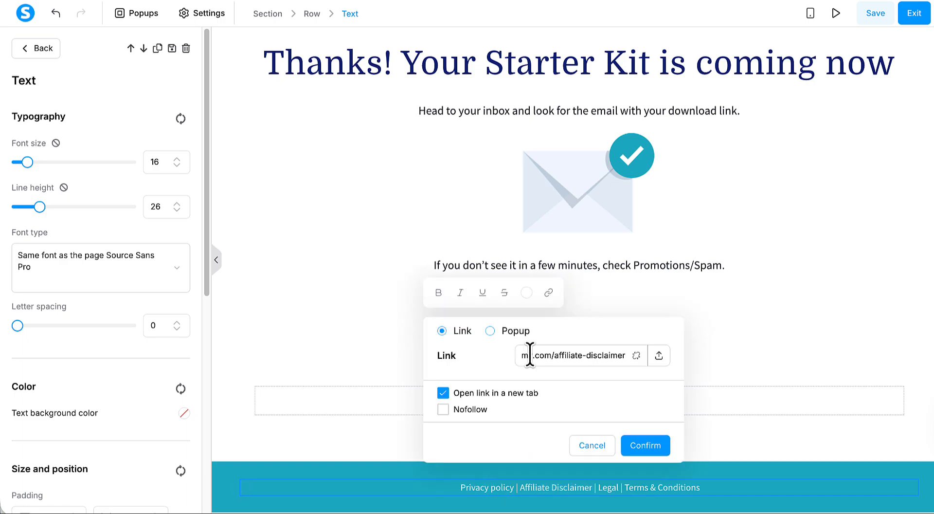
left_click(634, 444)
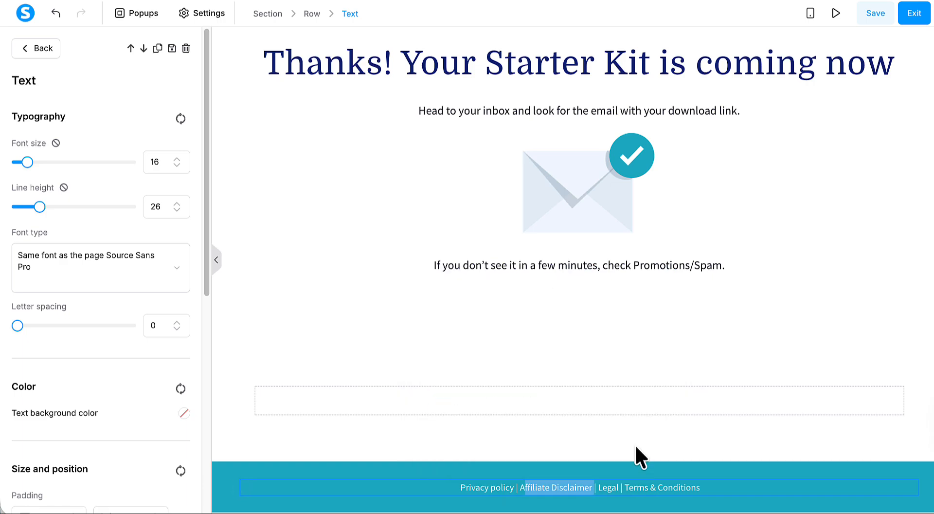
left_click(638, 456)
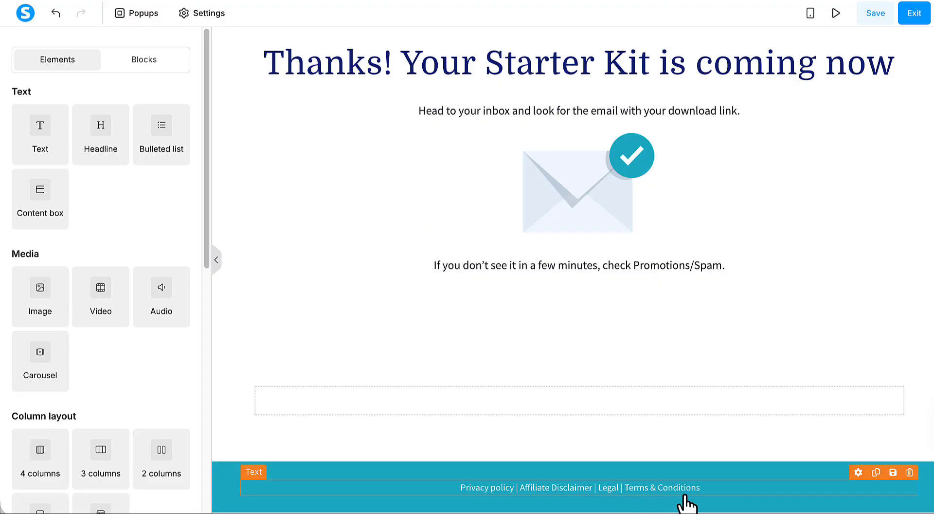
Remove "Legal |" from the footer and link "Terms & Conditions" to the site's terms-conditions URL
left_click(705, 486)
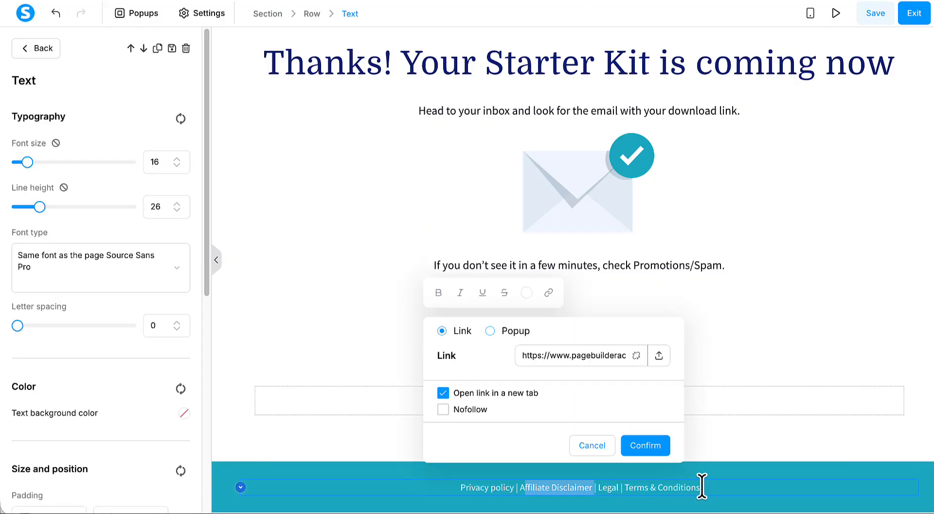
left_click_drag(700, 487, 649, 486)
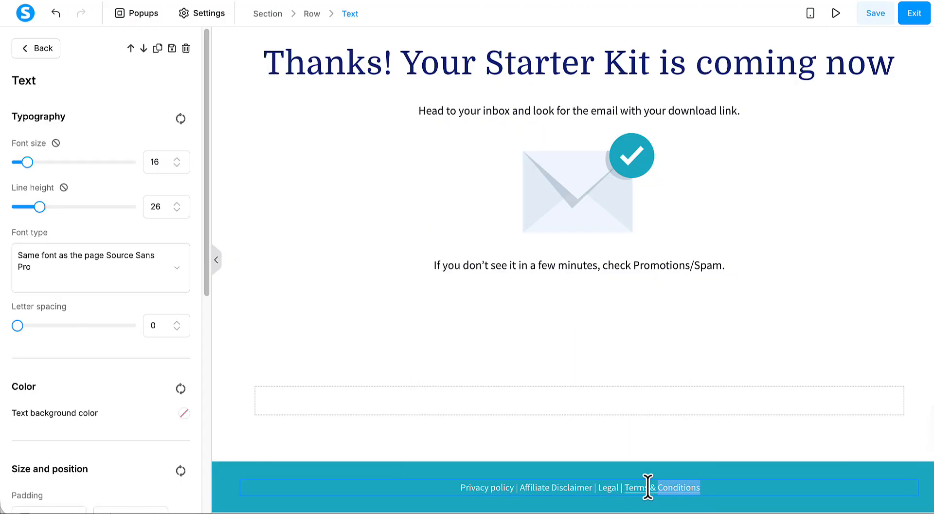
left_click_drag(649, 486, 611, 486)
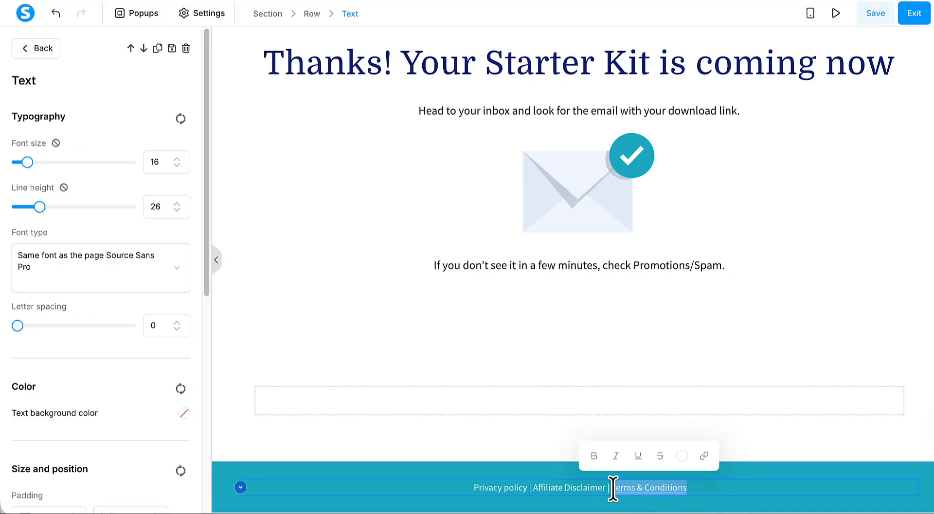
left_click(703, 467)
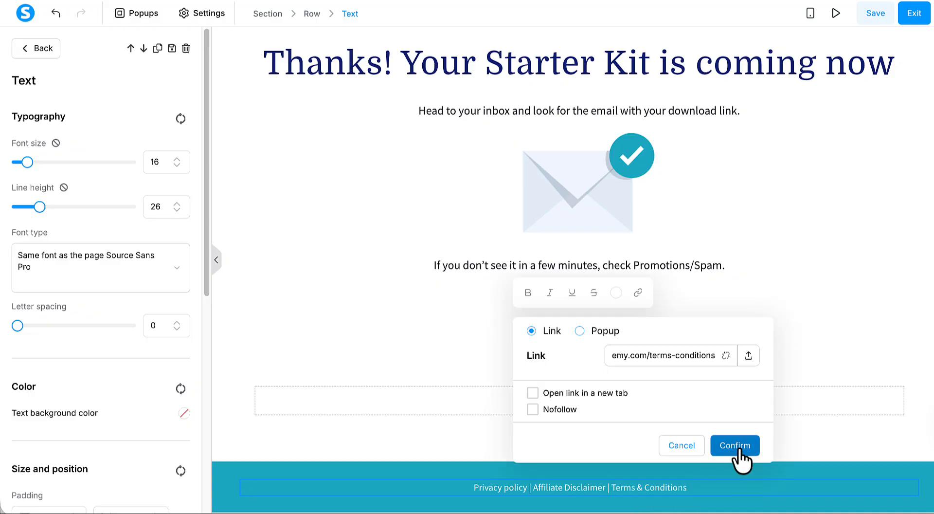
left_click(739, 444)
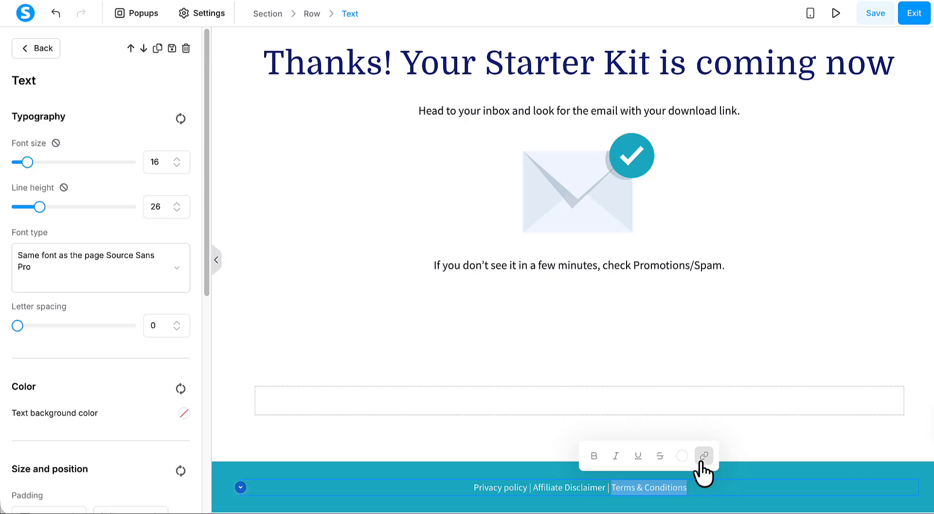
Set the footer's "Terms & Conditions" link to open in a new tab
left_click_drag(689, 486, 613, 487)
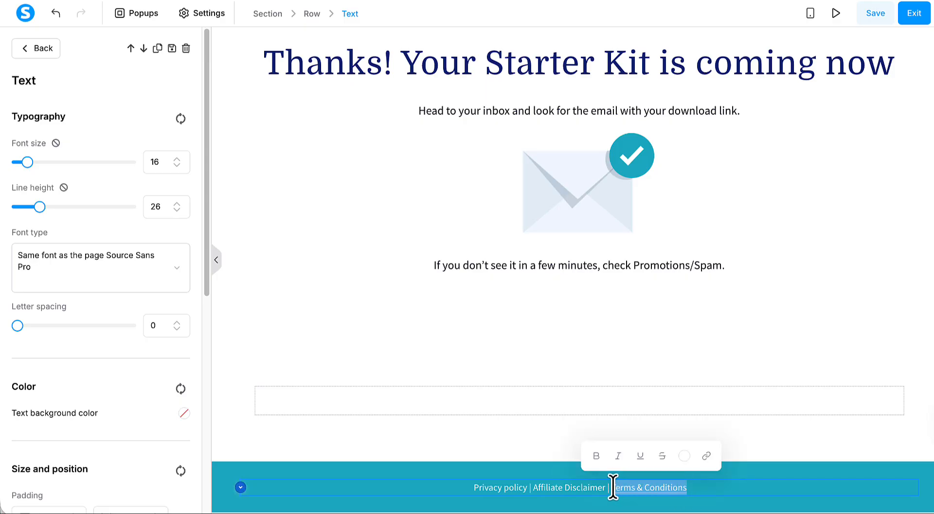
left_click(706, 455)
left_click(533, 393)
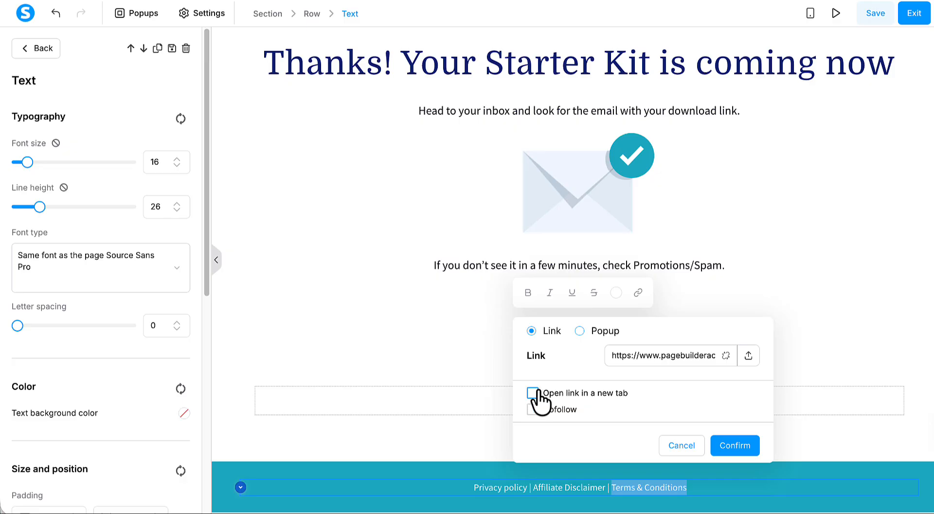
left_click(726, 454)
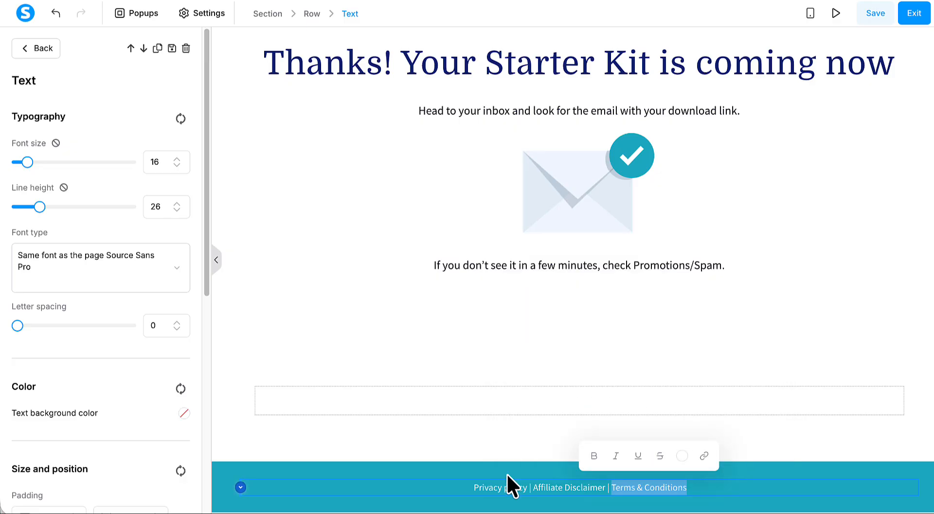
Set the footer's "Privacy policy" link to open in a new tab
left_click_drag(467, 488, 525, 488)
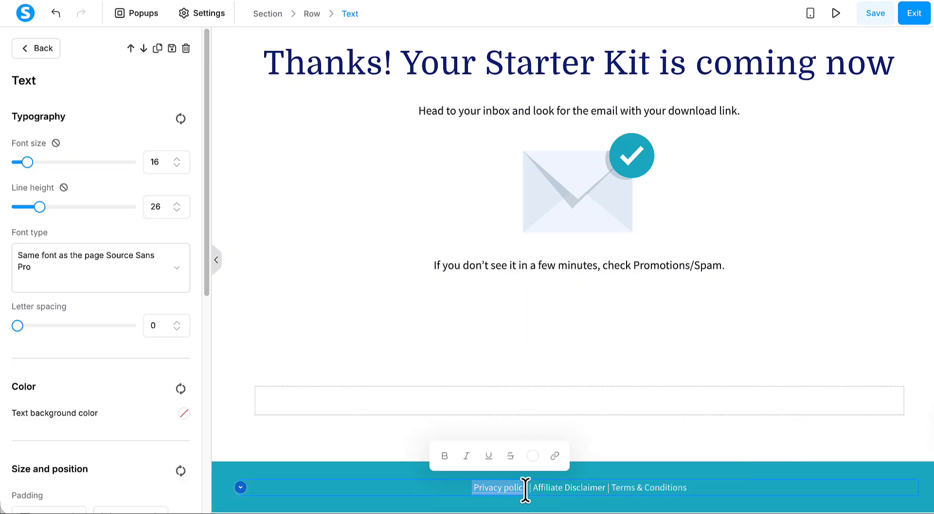
left_click(554, 455)
left_click(384, 394)
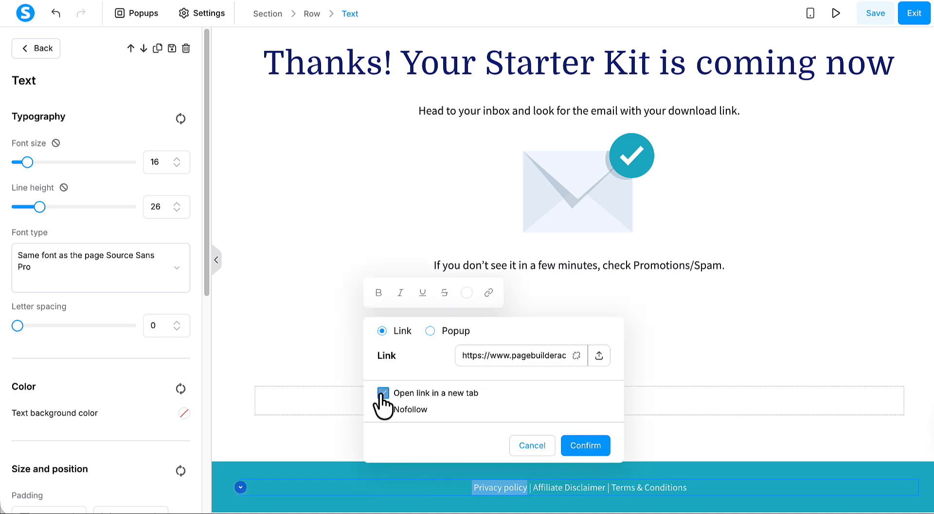
left_click(579, 445)
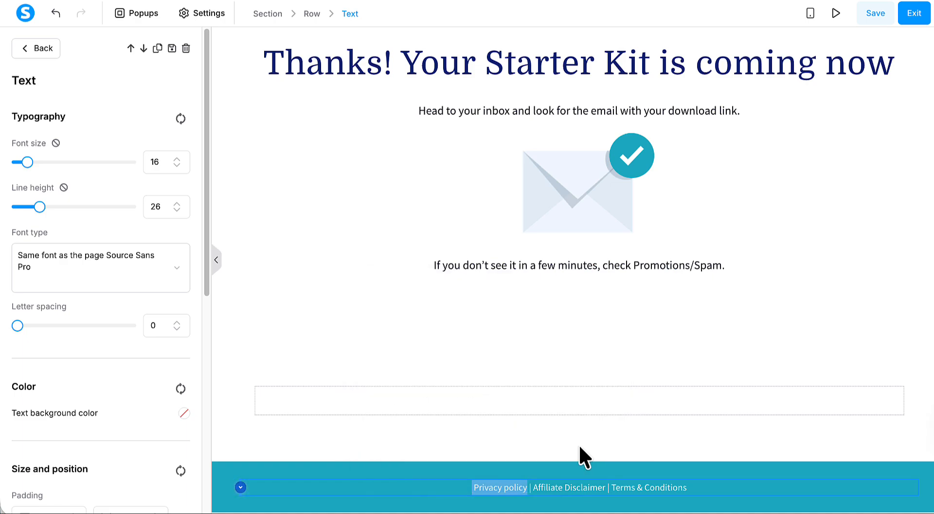
left_click(885, 188)
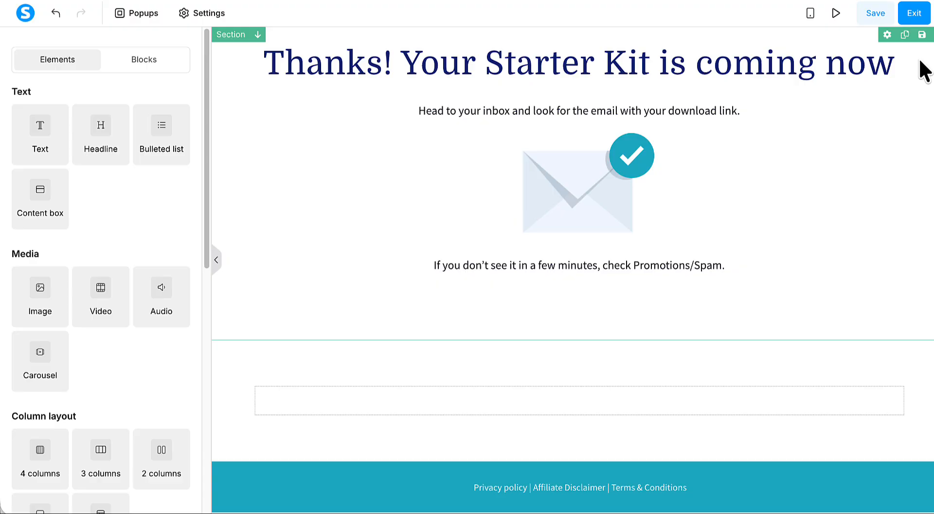
Save the page with the updated footer links and preview it
left_click(876, 14)
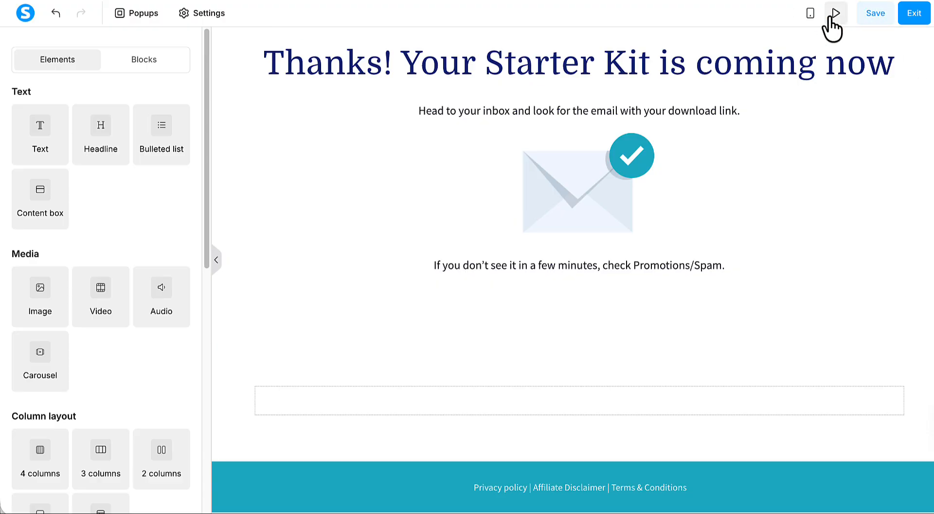
left_click(829, 18)
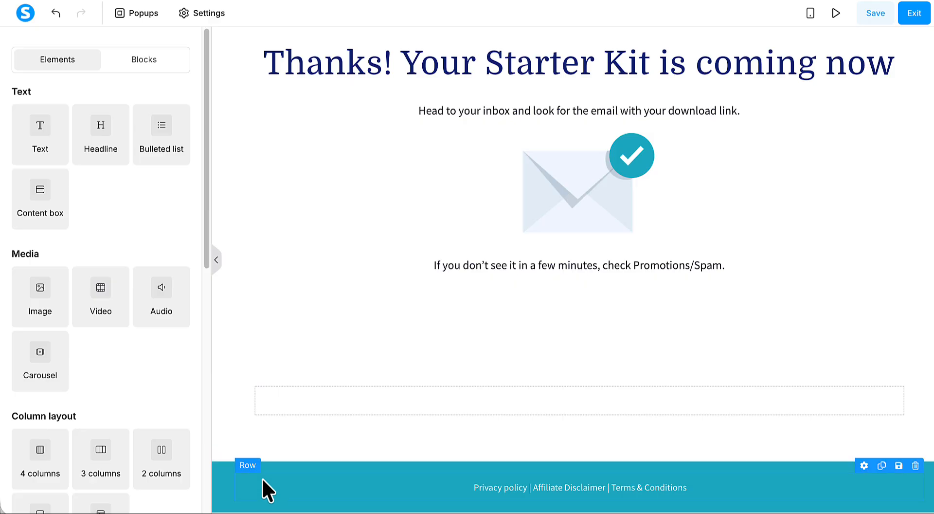
Save the Thank You / Download Page and exit the page editor
left_click(228, 501)
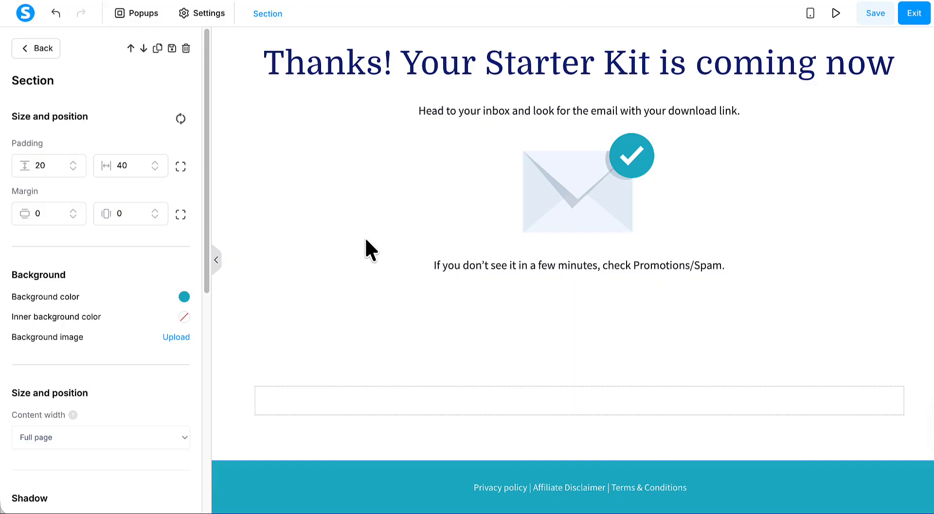
left_click(337, 310)
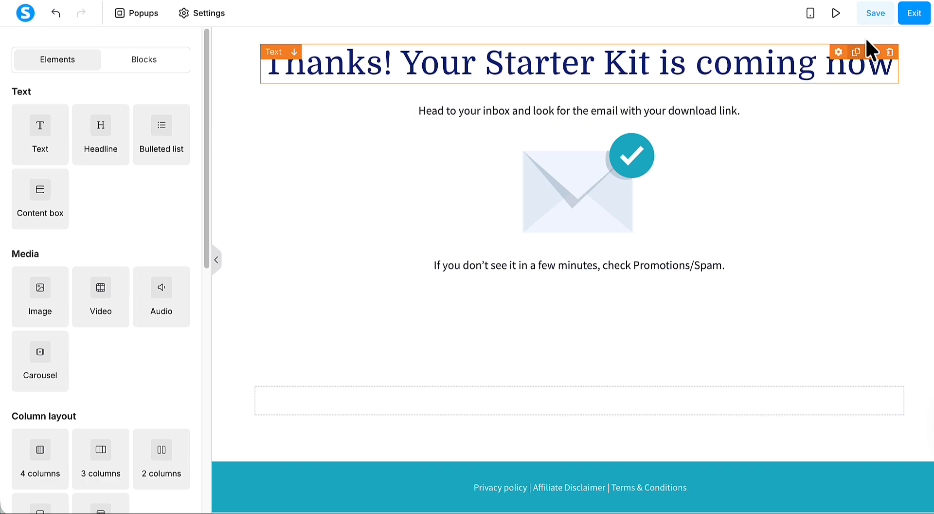
left_click(869, 22)
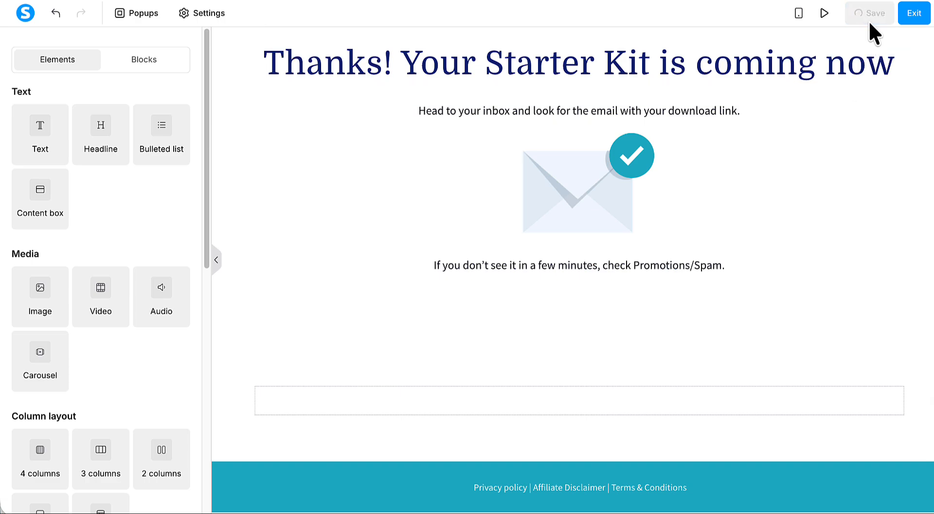
left_click(914, 22)
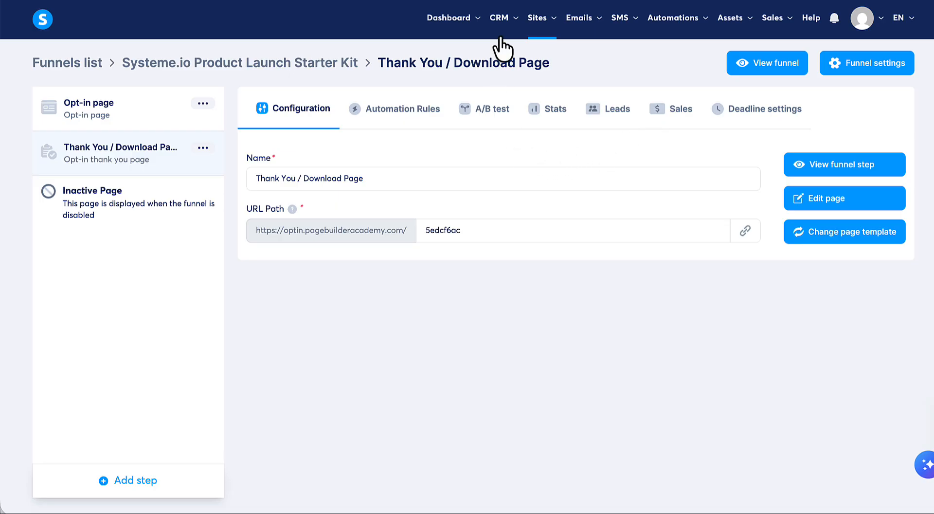
Create a contact tag named "optin-checklist" in the CRM
mouse_move(500, 27)
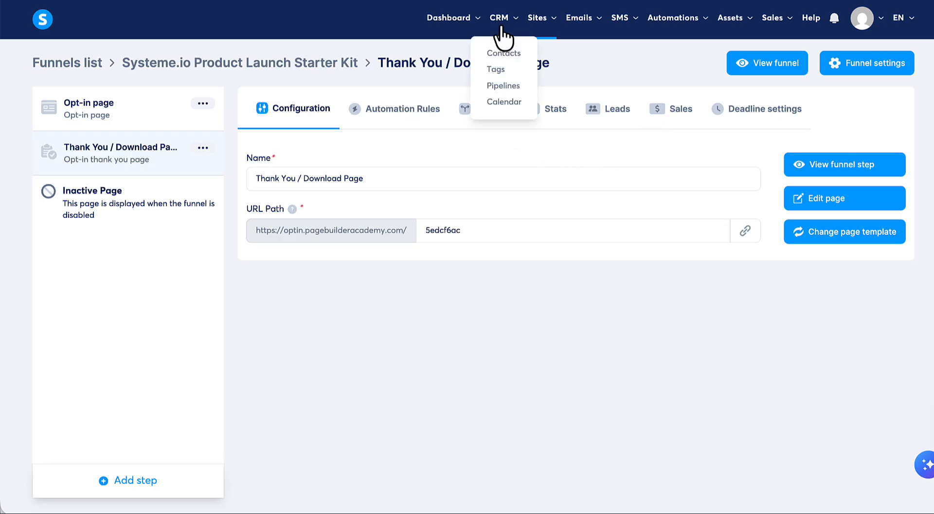
left_click(495, 69)
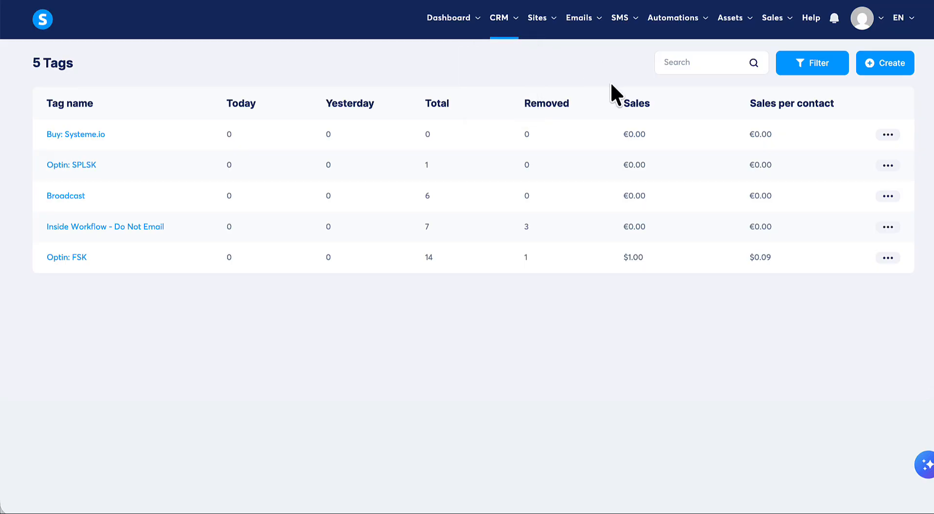
left_click(869, 68)
left_click(432, 268)
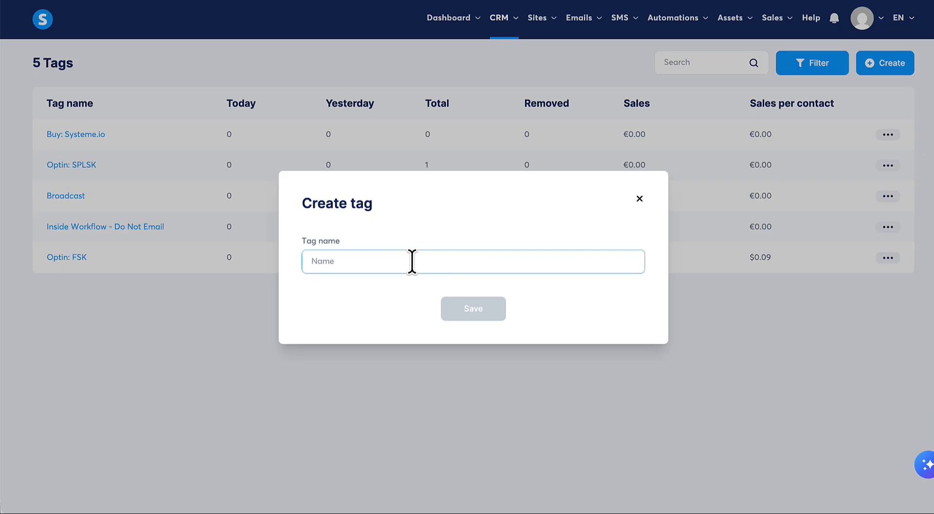
type("optin-checklist")
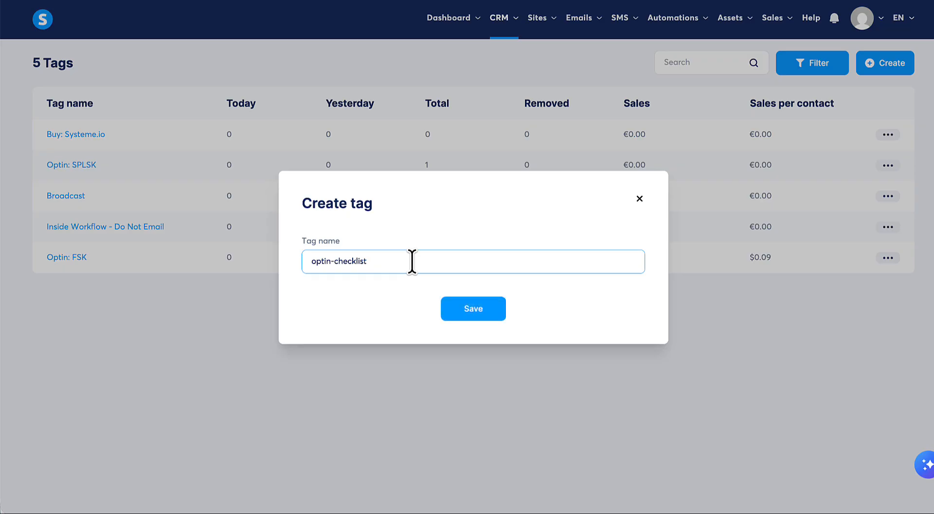
left_click(454, 311)
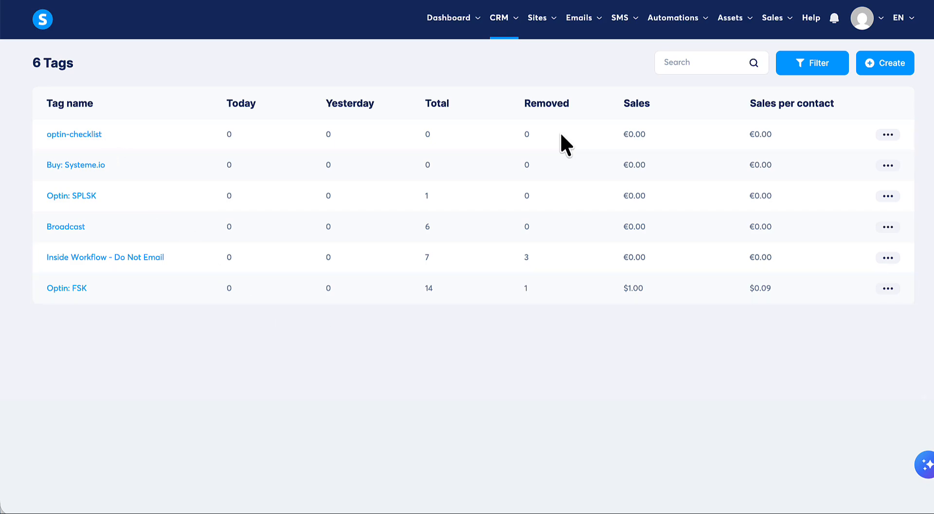
Open the Opt-in page of the "Systeme.io Product Launch Starter Kit" funnel for editing
mouse_move(549, 24)
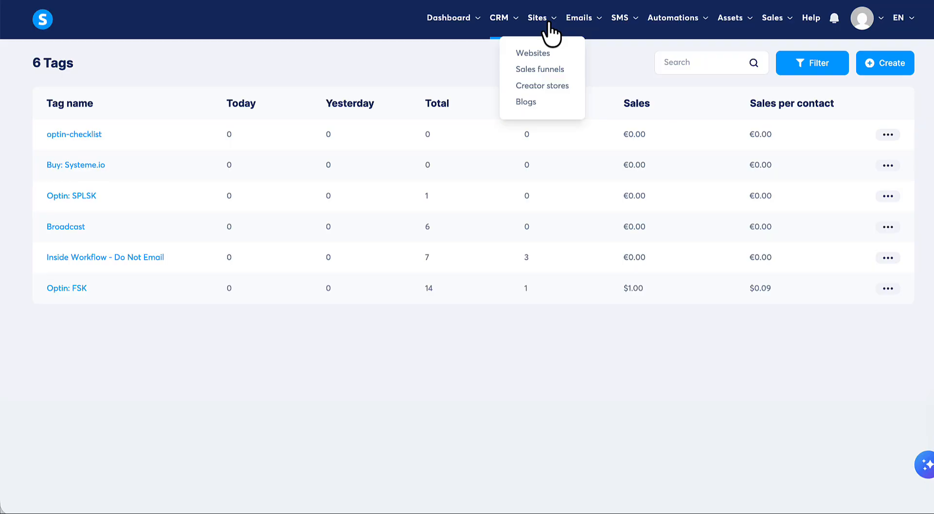
left_click(547, 69)
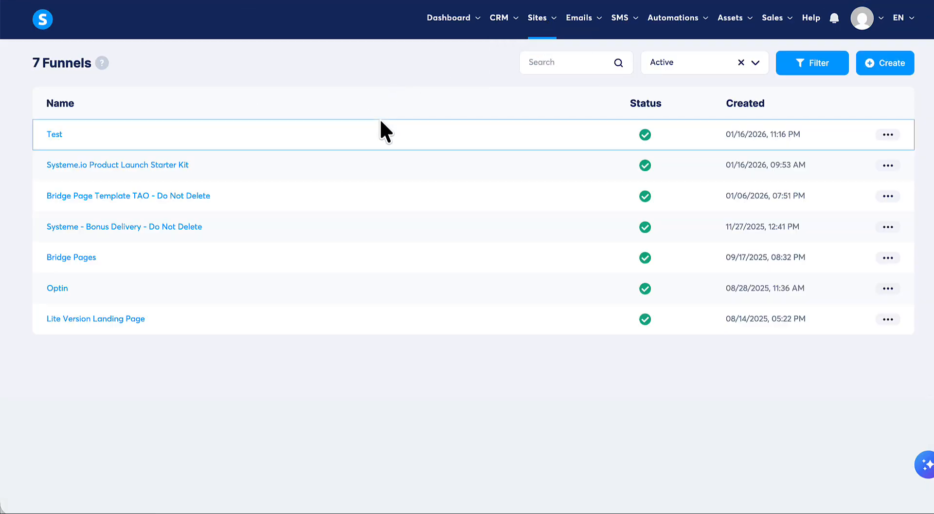
left_click(167, 168)
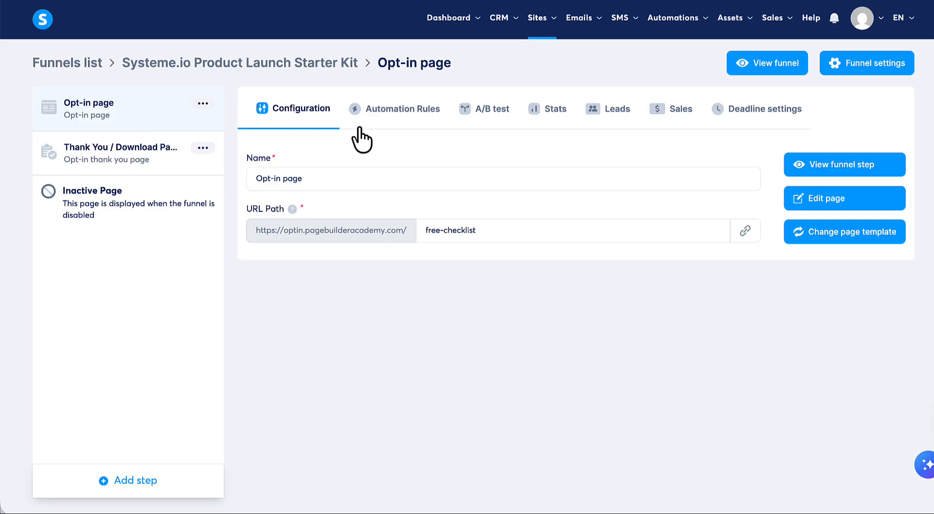
left_click(800, 199)
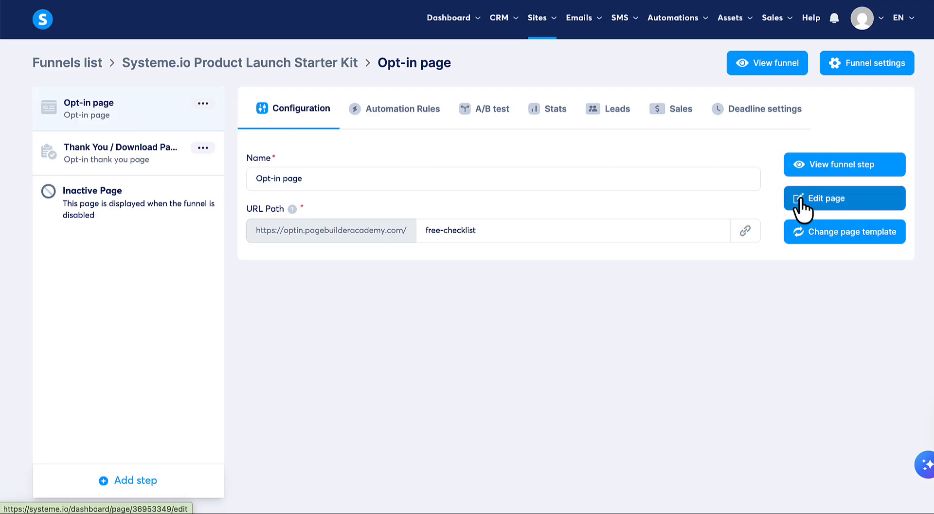
Add an automation rule to the "Yes, I Want This" button that adds the "optin-checklist" tag
scroll(800, 197, "down", 6)
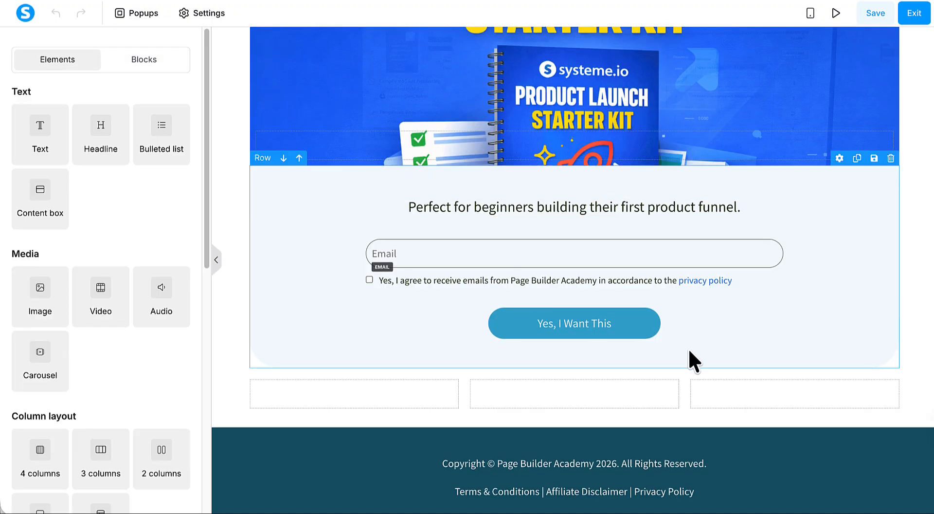
left_click(633, 328)
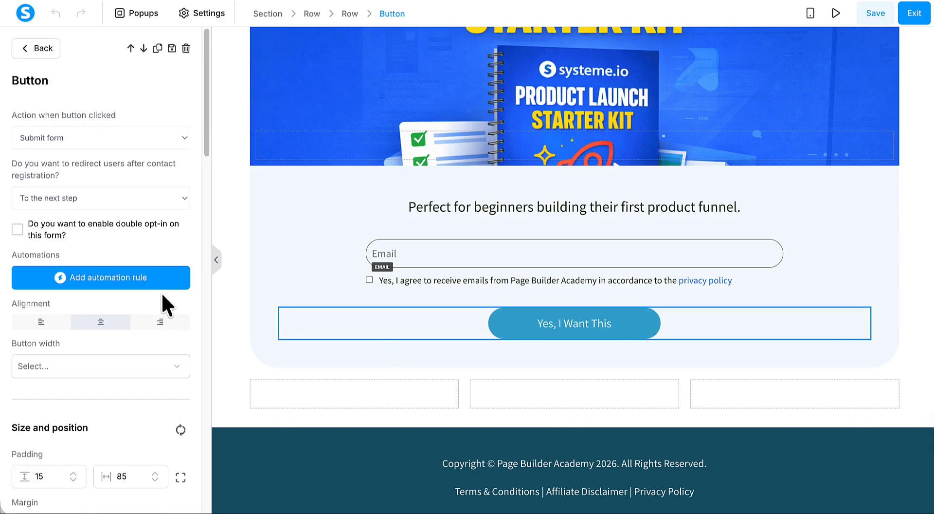
left_click(124, 286)
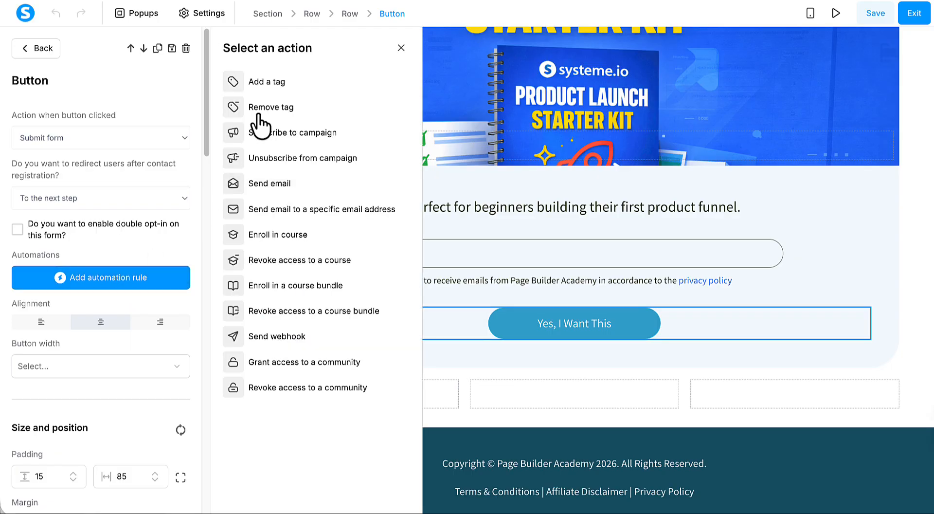
left_click(266, 82)
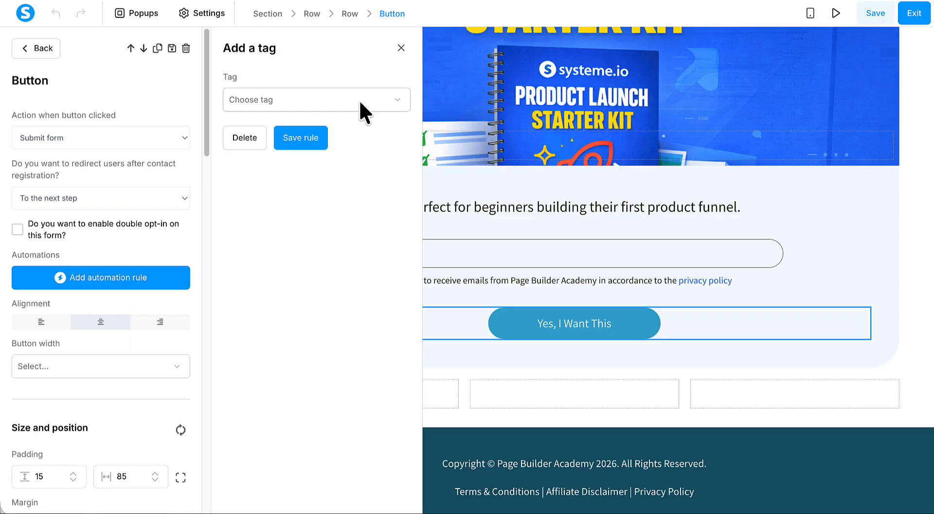
left_click(396, 101)
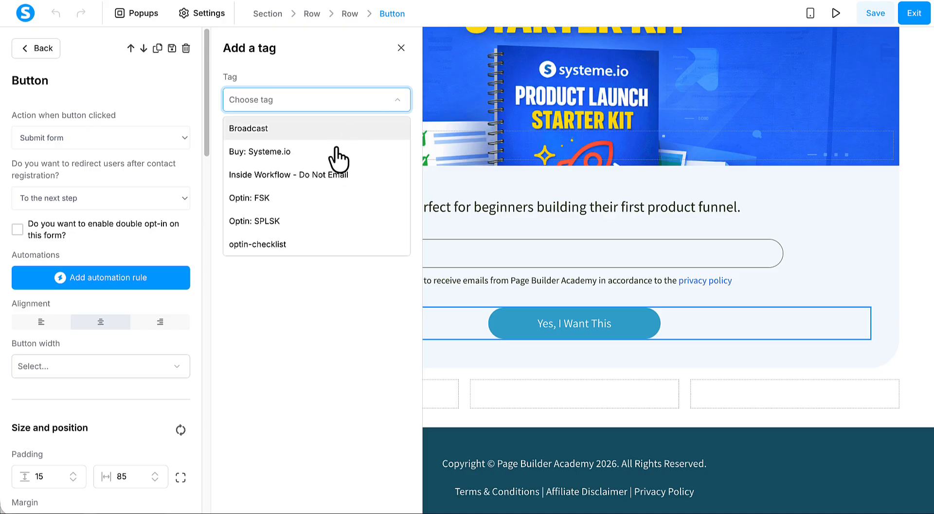
left_click(280, 246)
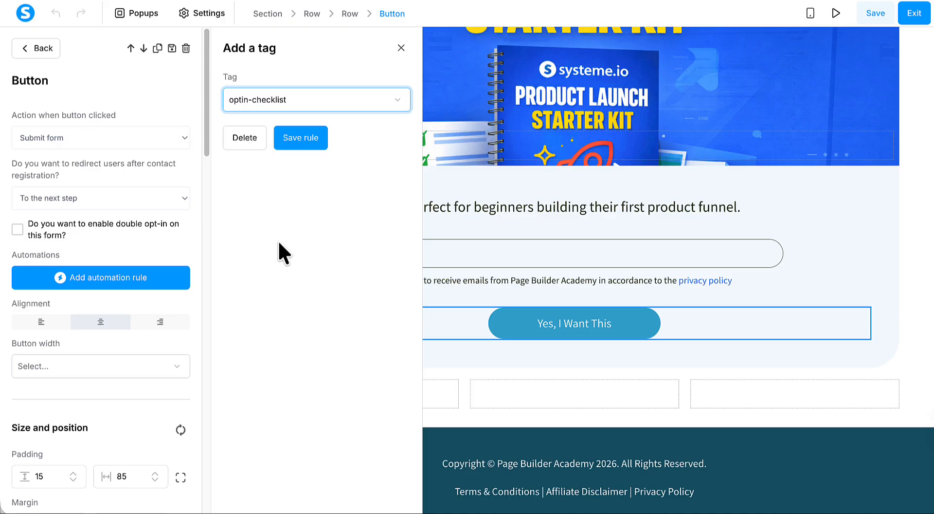
left_click(303, 141)
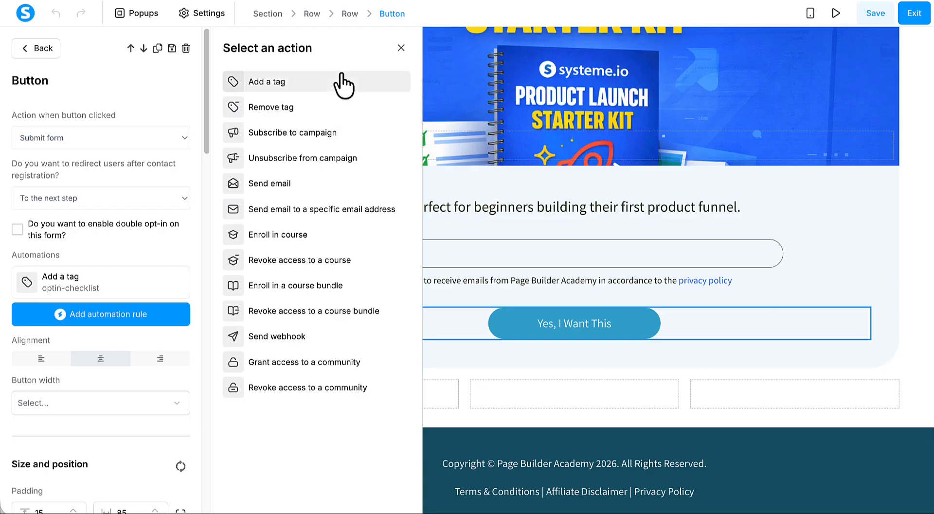
left_click(401, 47)
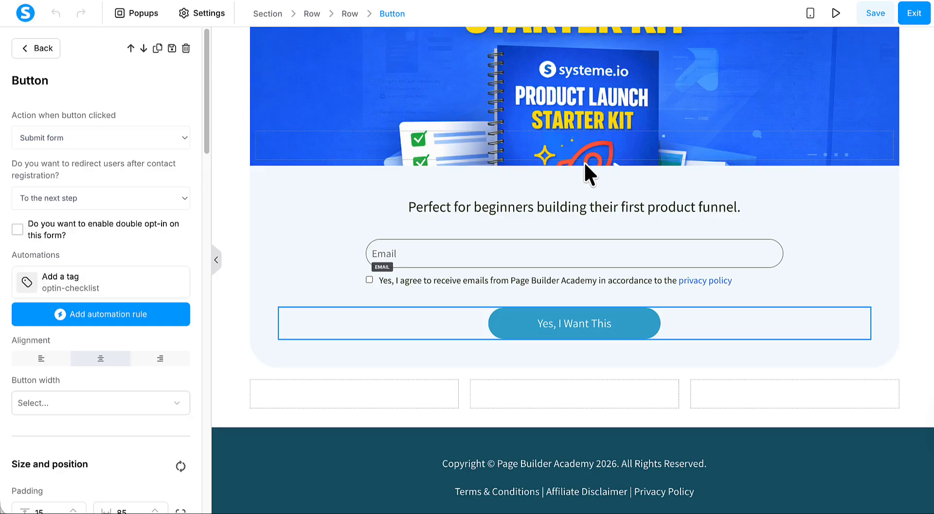
Save the Opt-in page and exit the page editor
left_click(324, 195)
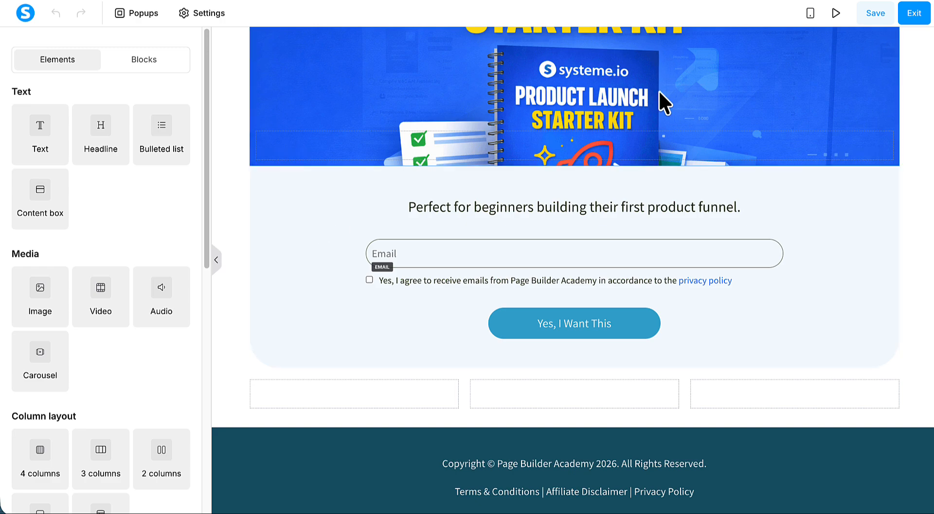
left_click(876, 14)
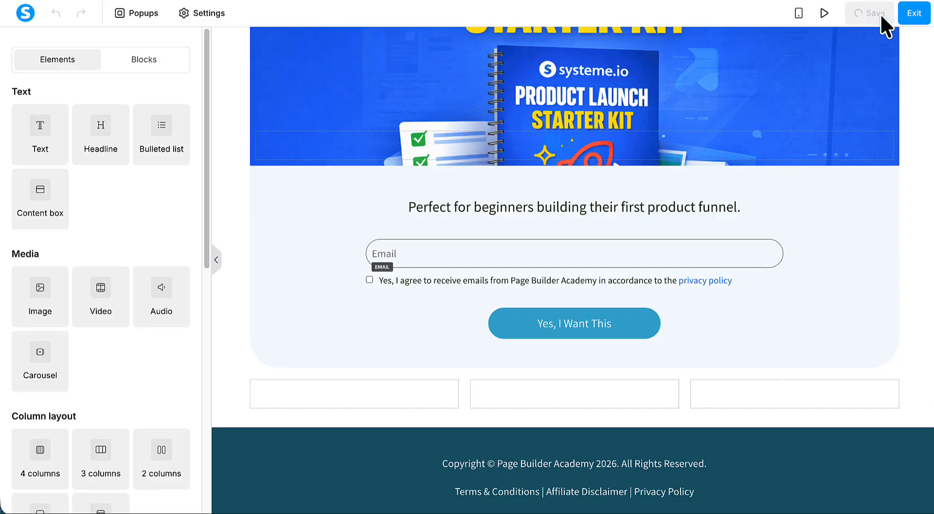
left_click(908, 22)
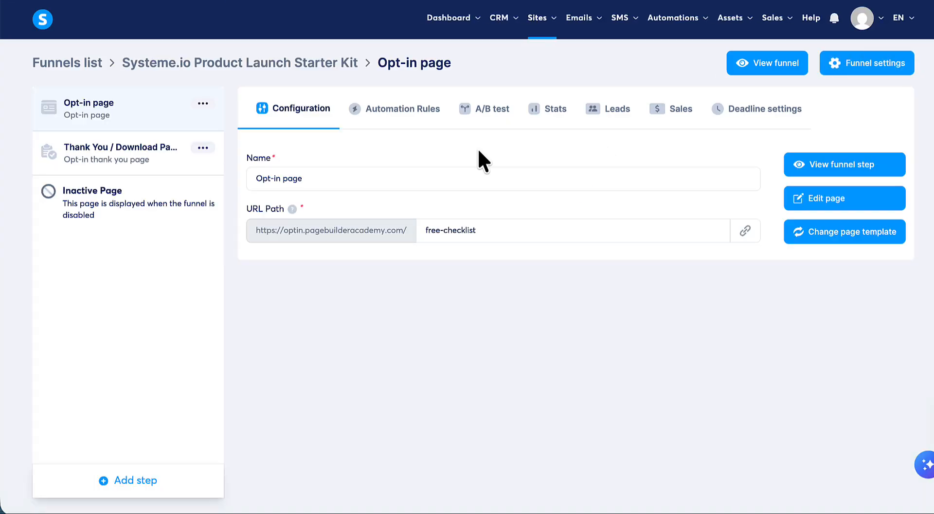
Create an automation workflow named "Systeme.io Product Launch Starter Kit"
mouse_move(701, 28)
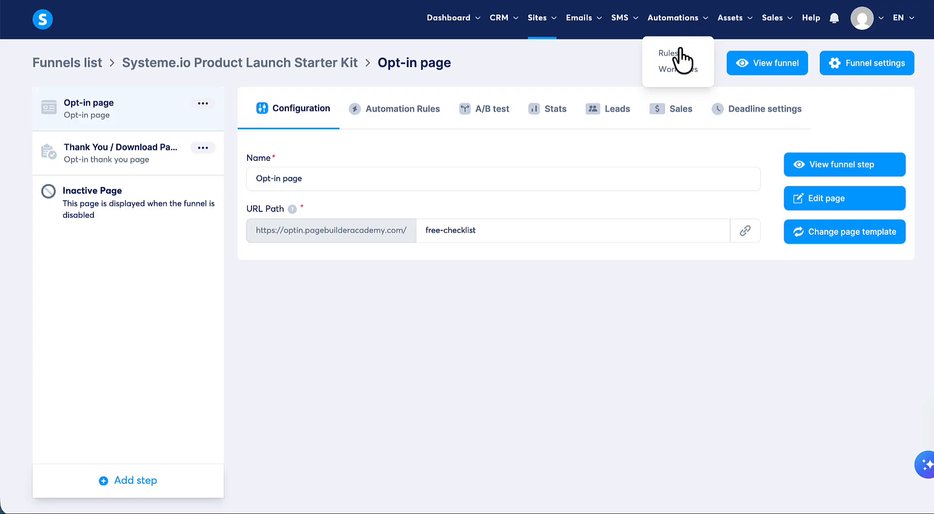
left_click(678, 69)
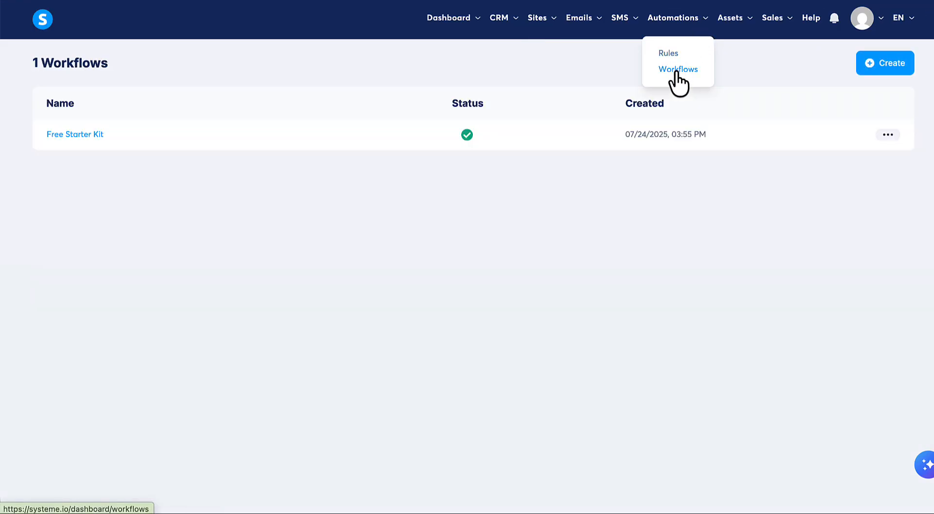
left_click(880, 63)
left_click(441, 256)
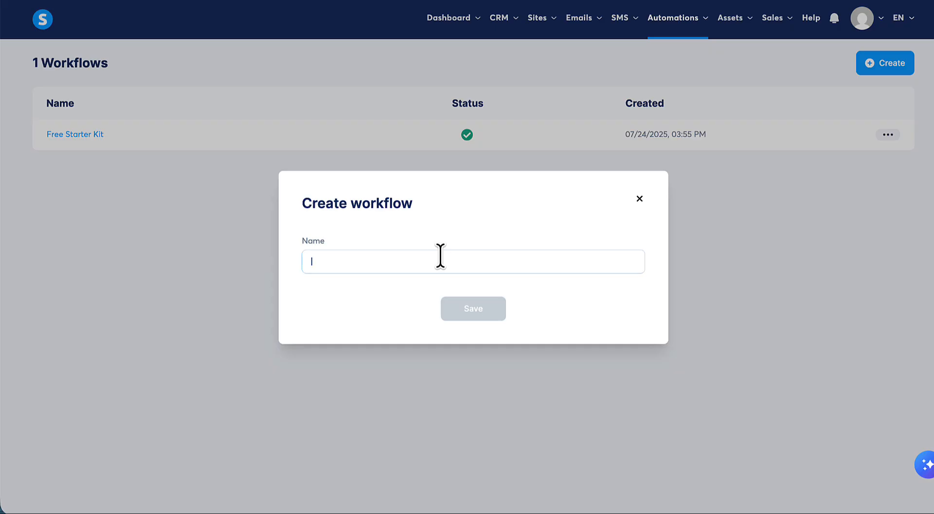
type("Systeme.io Product Launch Starter Kit.")
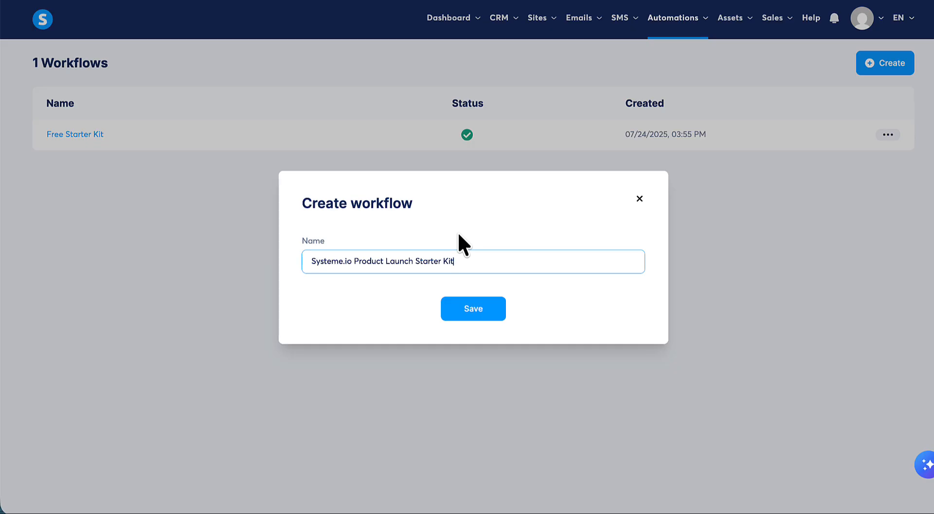
left_click(468, 312)
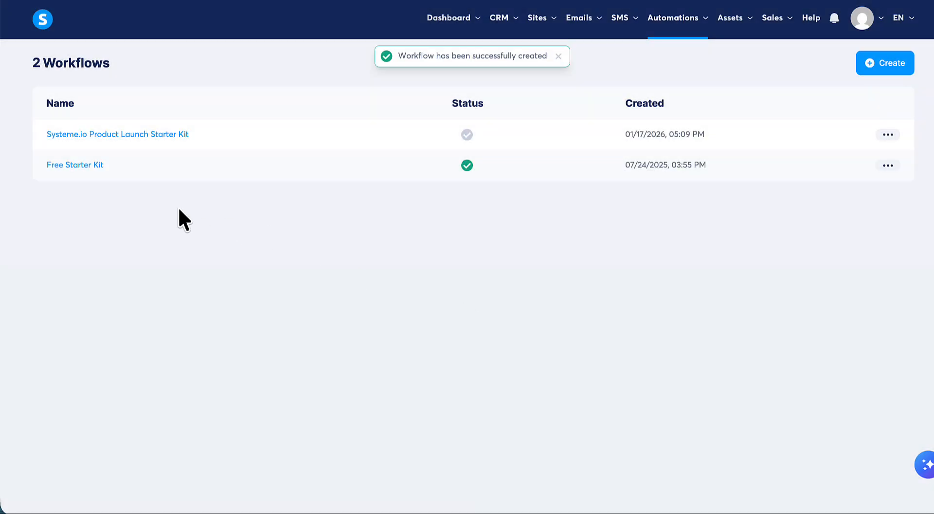
Open the "Systeme.io Product Launch Starter Kit" workflow and set its trigger to "Tag added" with the "optin-checklist" tag
left_click(170, 138)
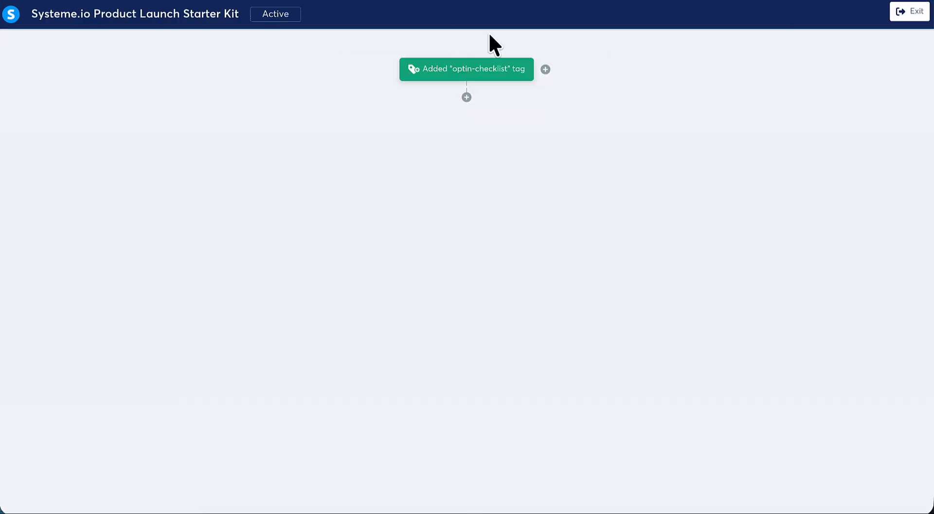
left_click(479, 69)
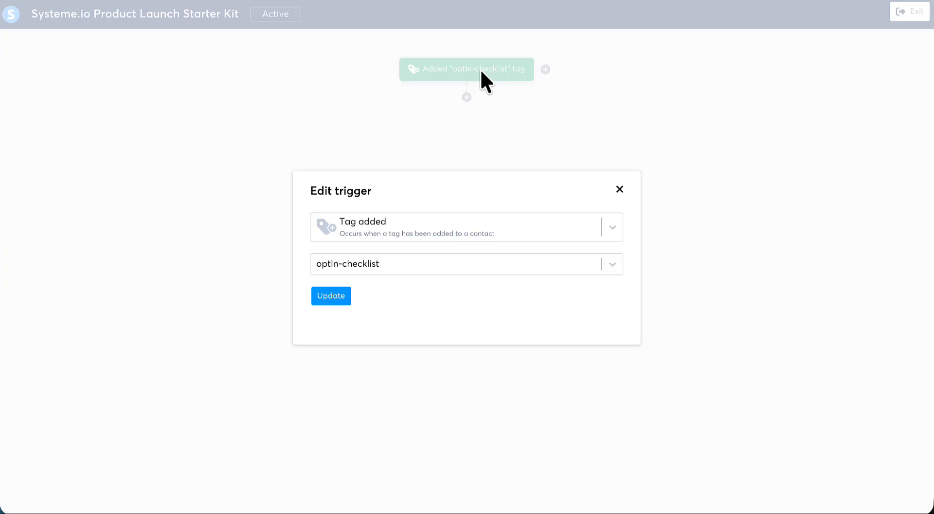
left_click(414, 223)
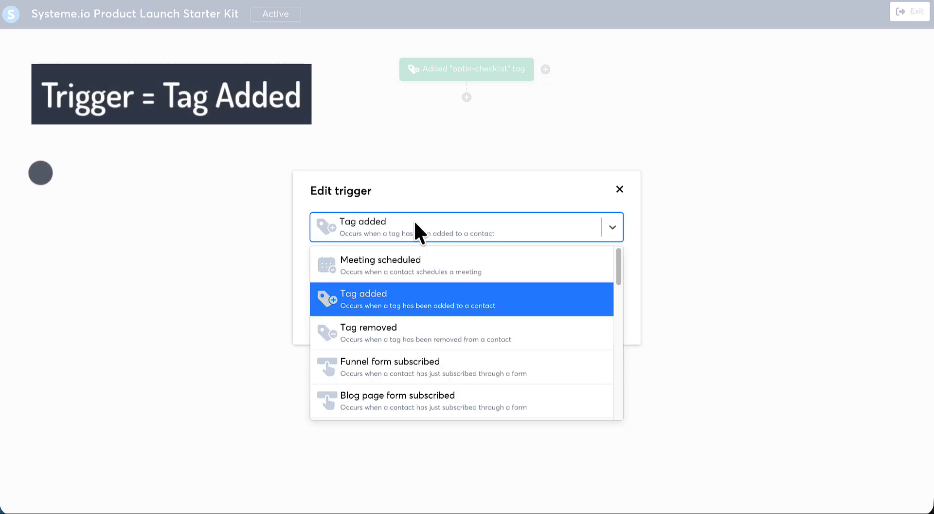
left_click(398, 294)
left_click(585, 265)
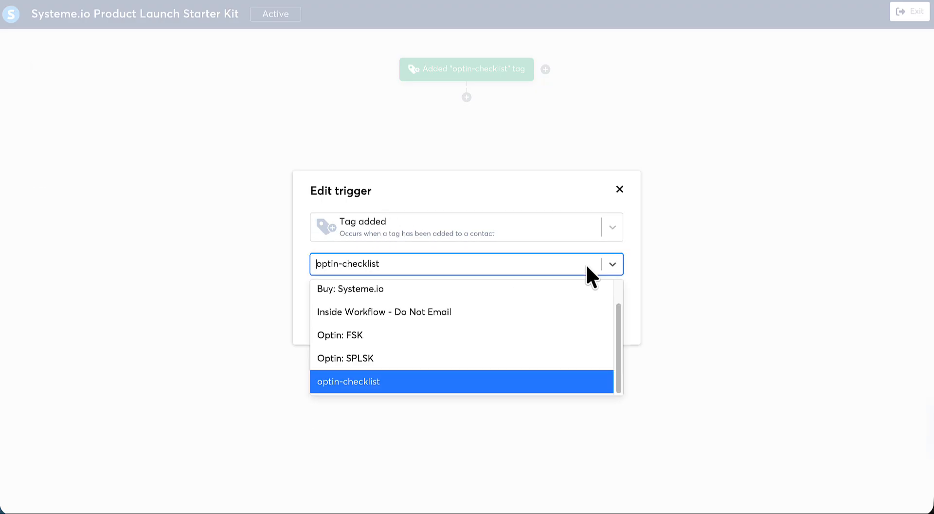
left_click(354, 382)
left_click(331, 298)
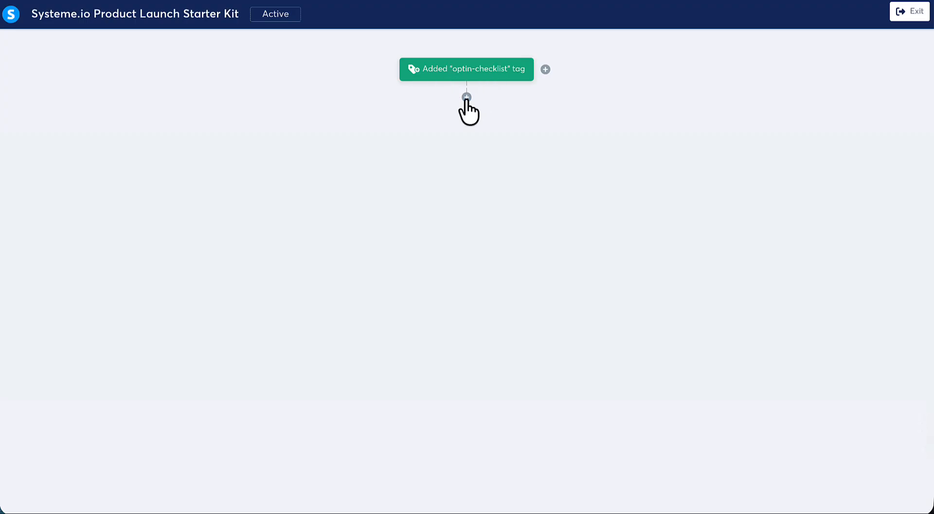
Add a "Send an email" action using "Your Systeme.io Launch Starter Kit is ready ✅" below the tag trigger and open that email for editing
left_click(466, 97)
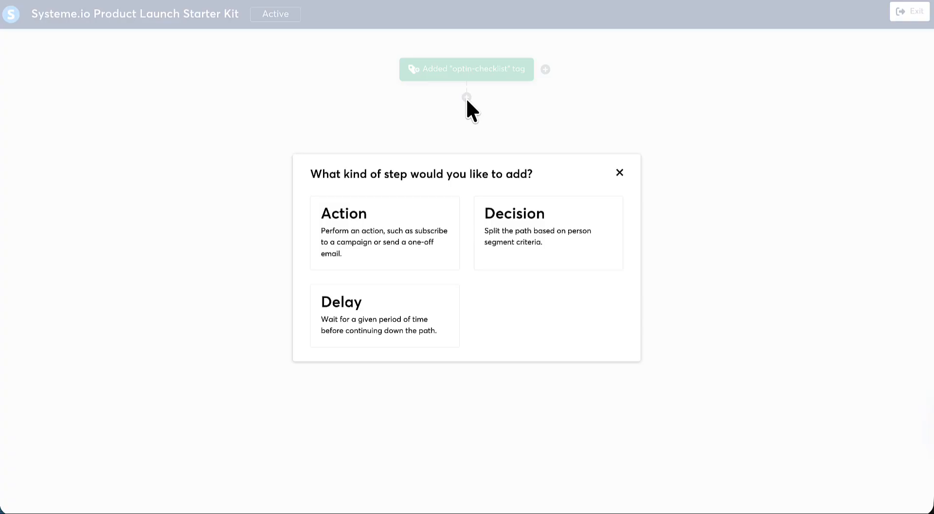
left_click(422, 213)
left_click(606, 232)
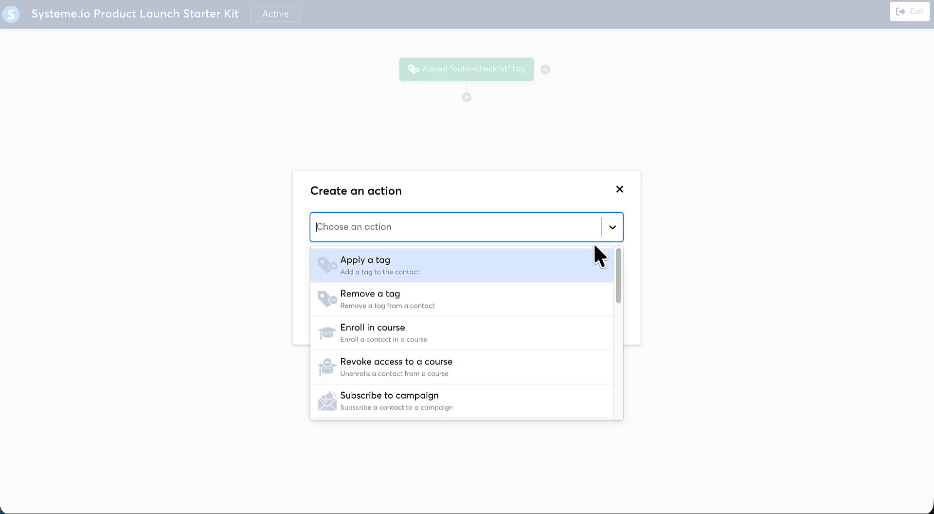
scroll(572, 278, "down", 4)
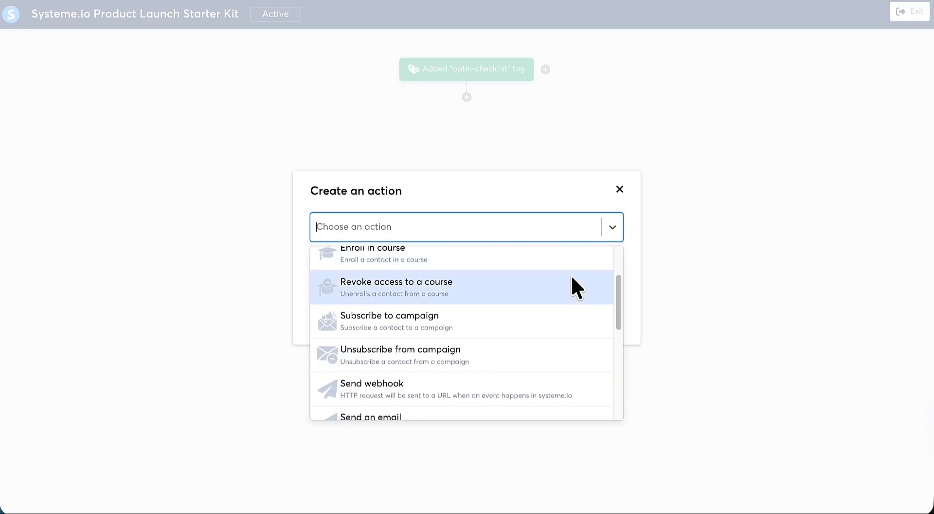
scroll(571, 275, "down", 1)
left_click(411, 378)
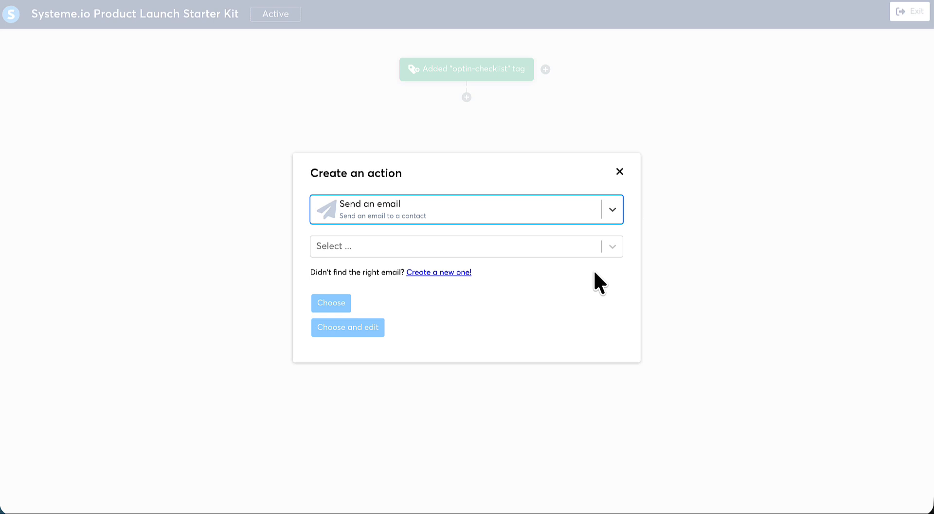
left_click(613, 246)
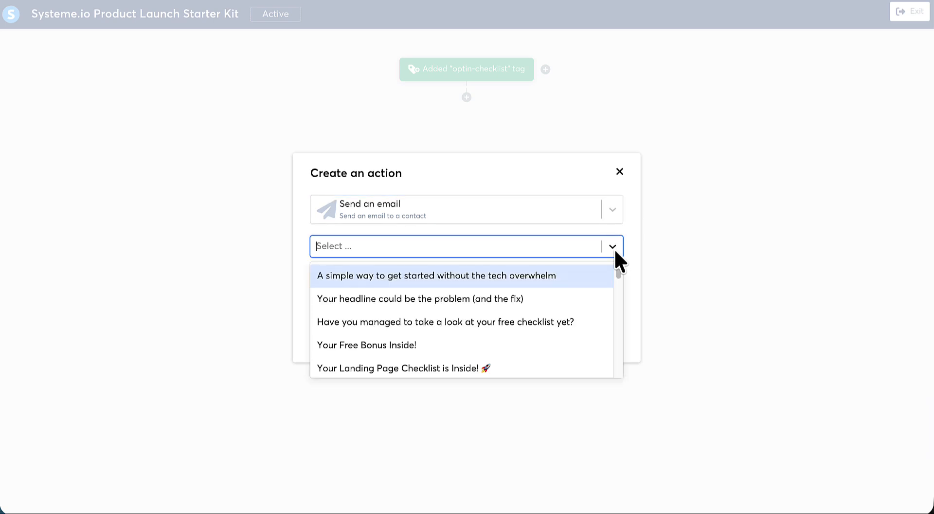
left_click_drag(618, 267, 614, 368)
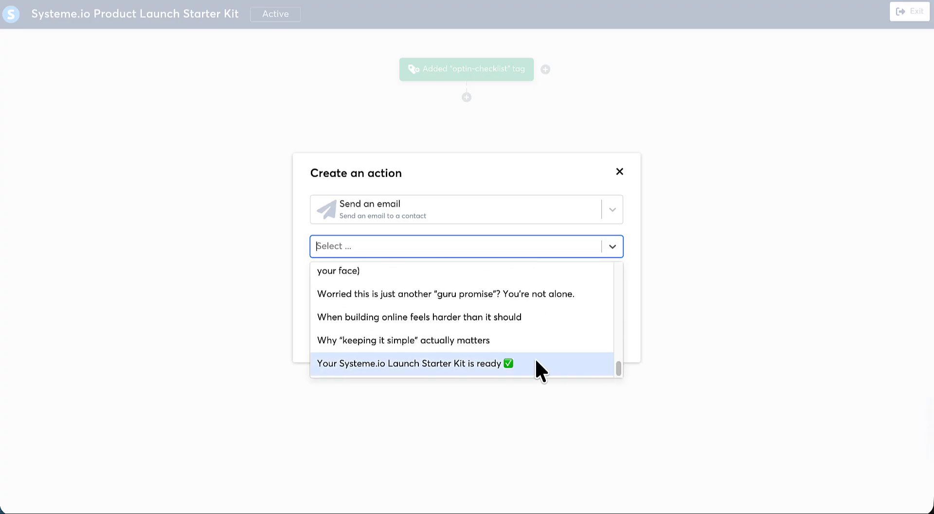
left_click(492, 365)
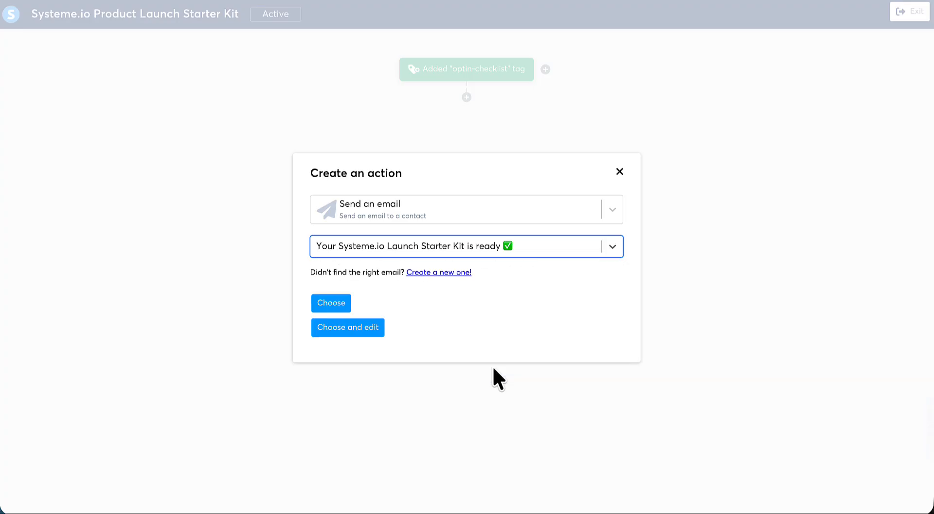
left_click(368, 330)
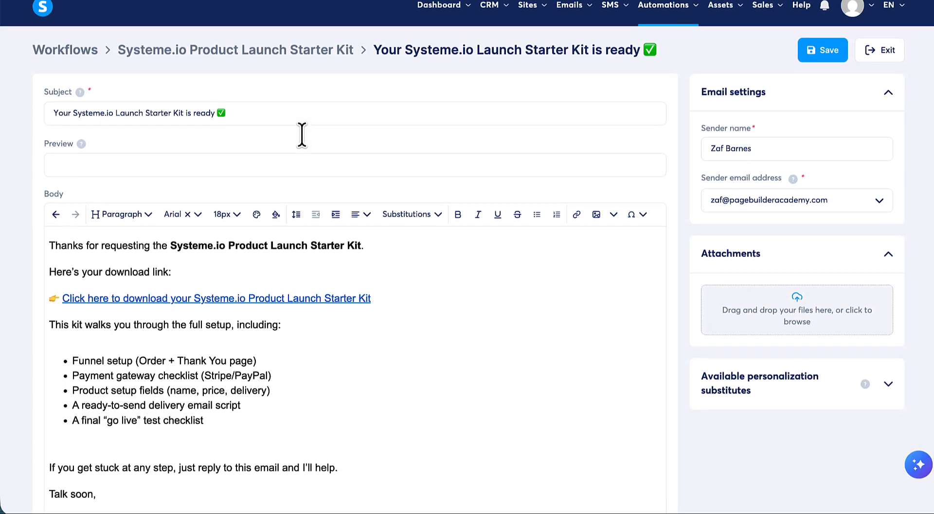
Review the starter kit email's subject, body and download link, and look at the files available as attachments
scroll(302, 146, "down", 2)
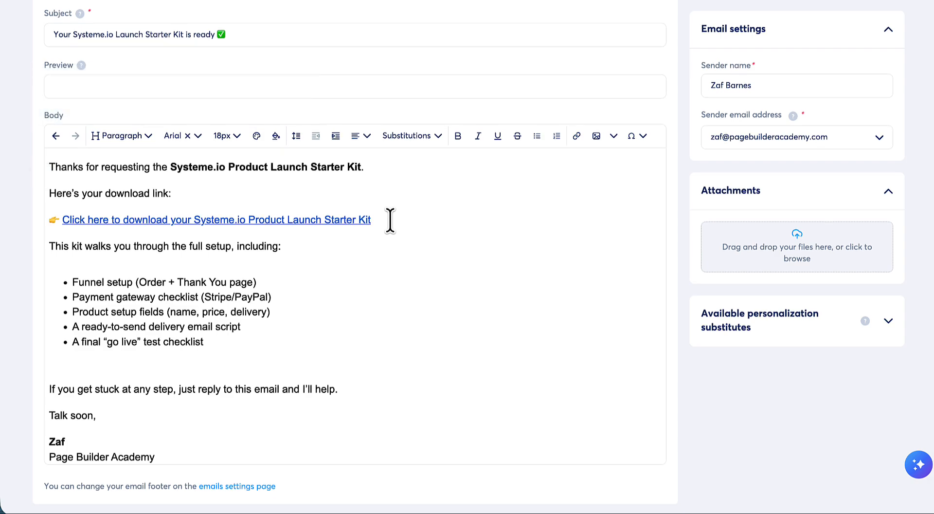
left_click(330, 323)
scroll(329, 323, "up", 2)
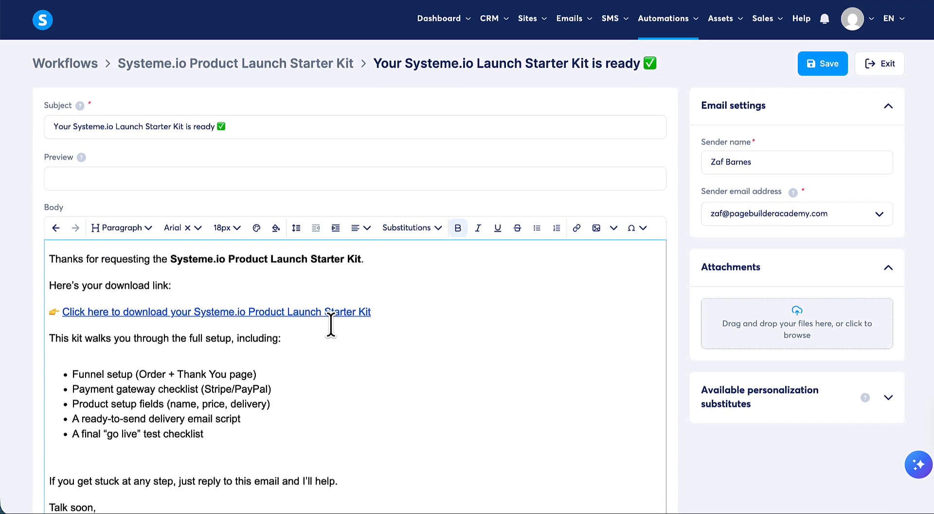
scroll(330, 325, "down", 1)
scroll(331, 323, "up", 1)
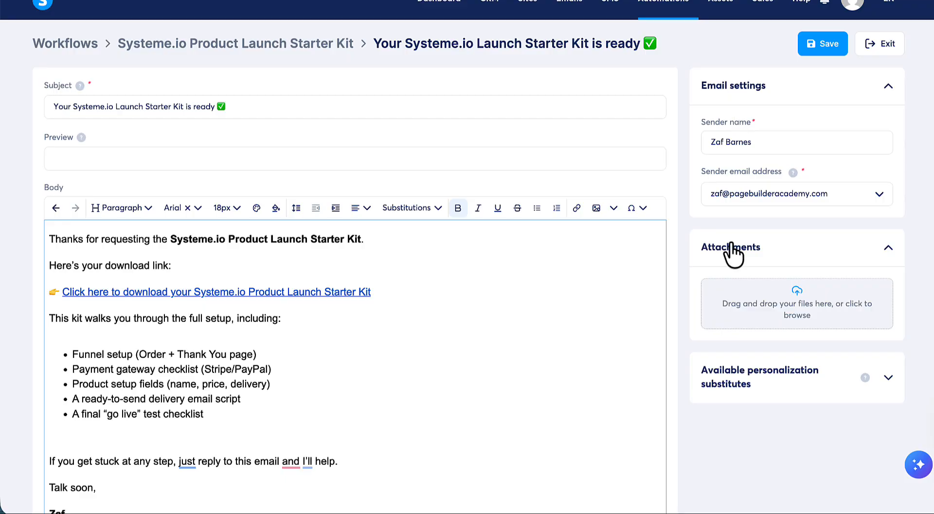
left_click(777, 306)
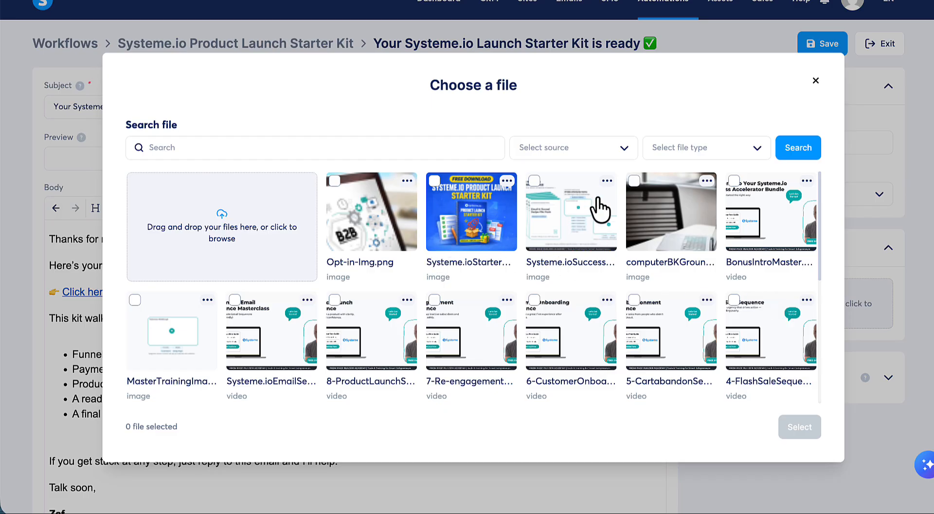
left_click(816, 80)
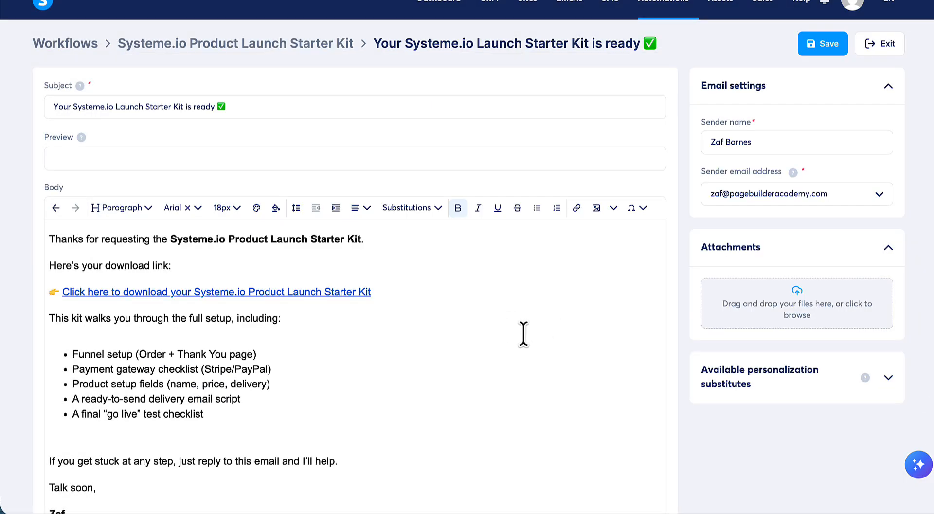
scroll(522, 334, "down", 1)
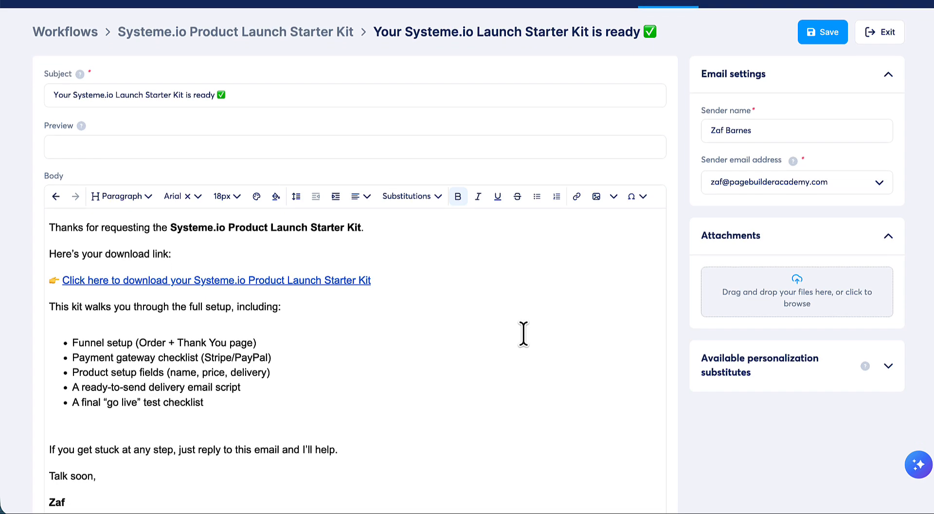
scroll(523, 334, "up", 1)
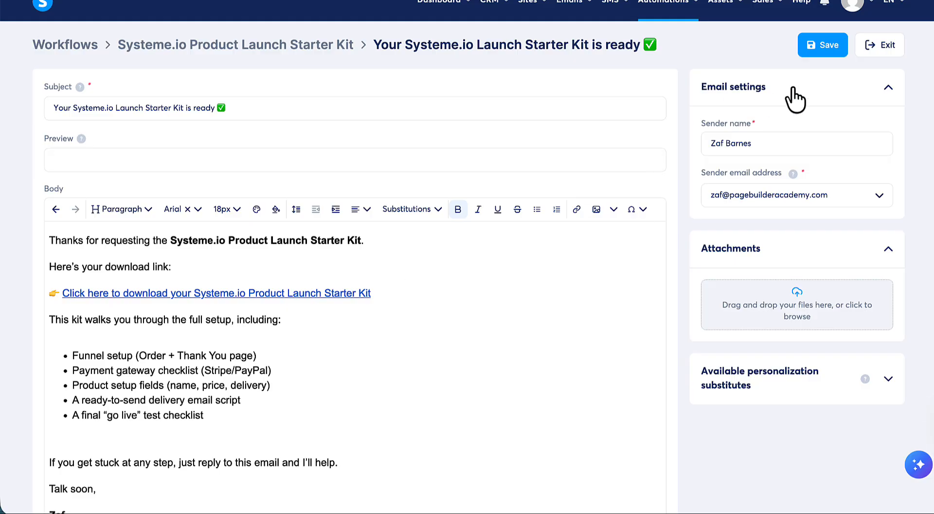
Save the starter kit email and exit the workflow editor
left_click(822, 48)
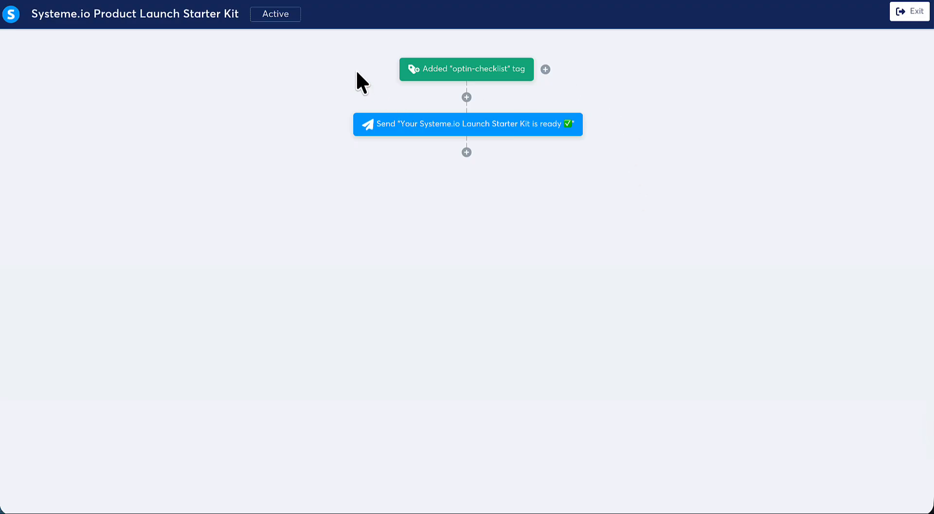
mouse_move(454, 82)
left_click(908, 12)
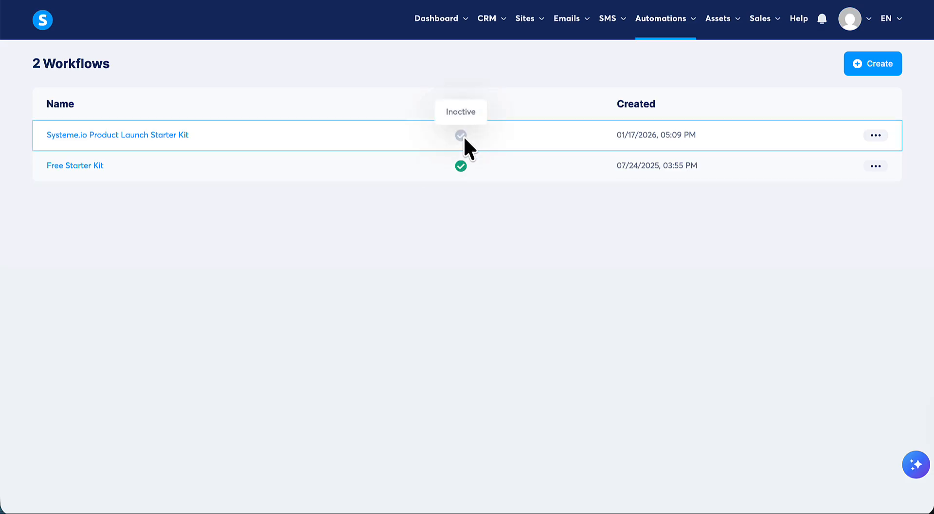
Activate the "Systeme.io Product Launch Starter Kit" workflow
left_click(871, 135)
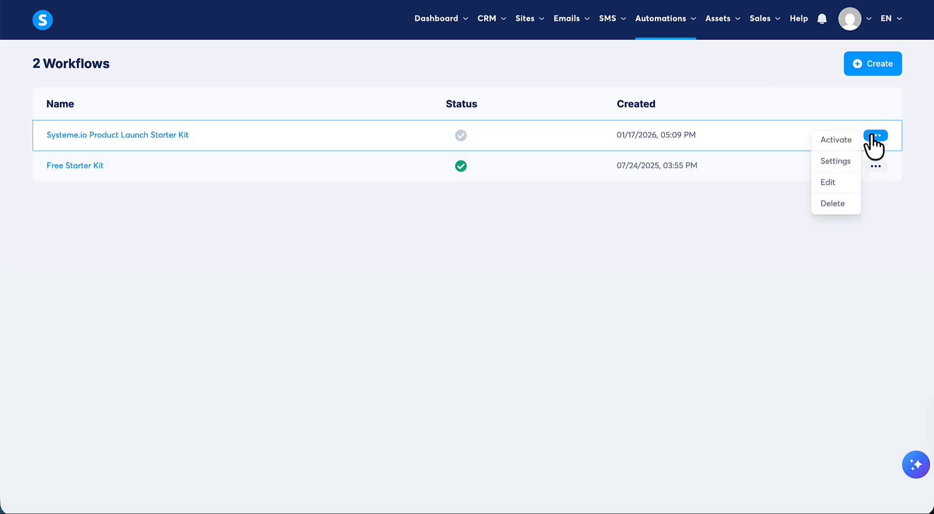
left_click(784, 139)
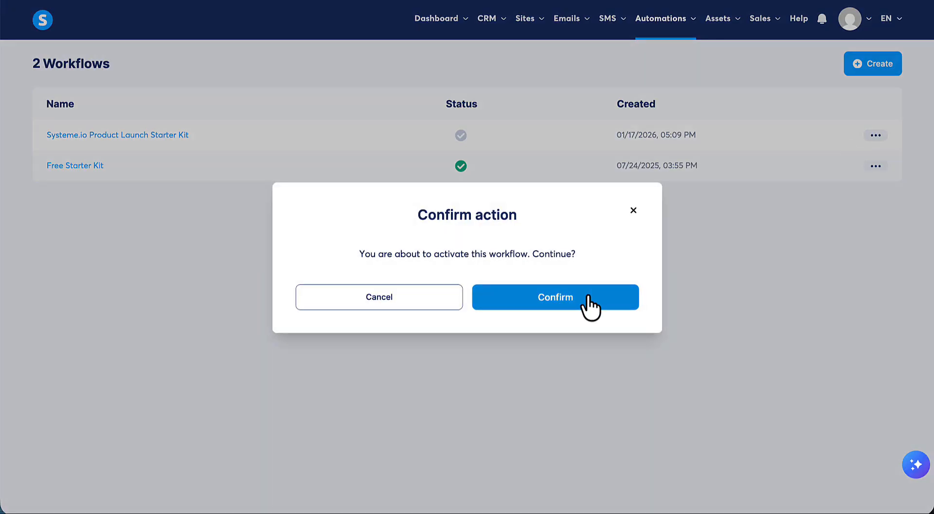
left_click(589, 296)
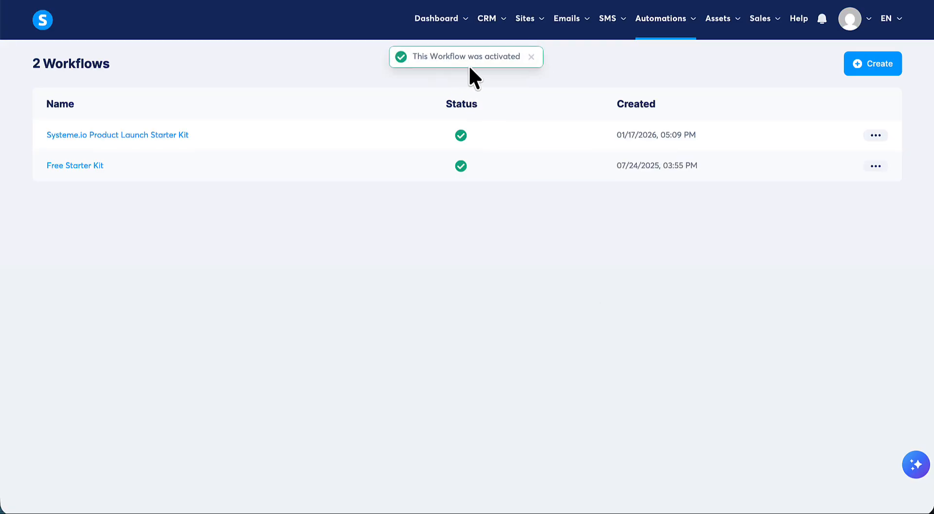
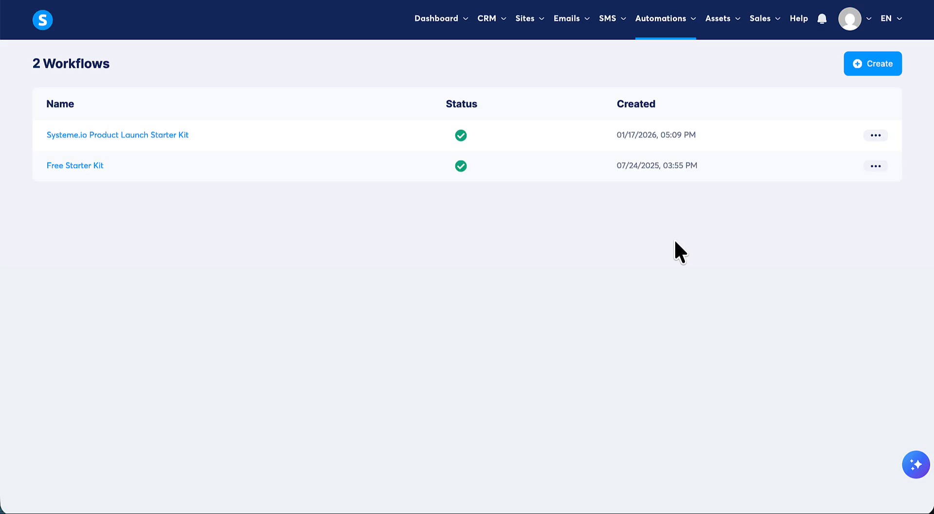
Open the Thank You / Download Page of the "Systeme.io Product Launch Starter Kit" sales funnel in the page editor
mouse_move(525, 18)
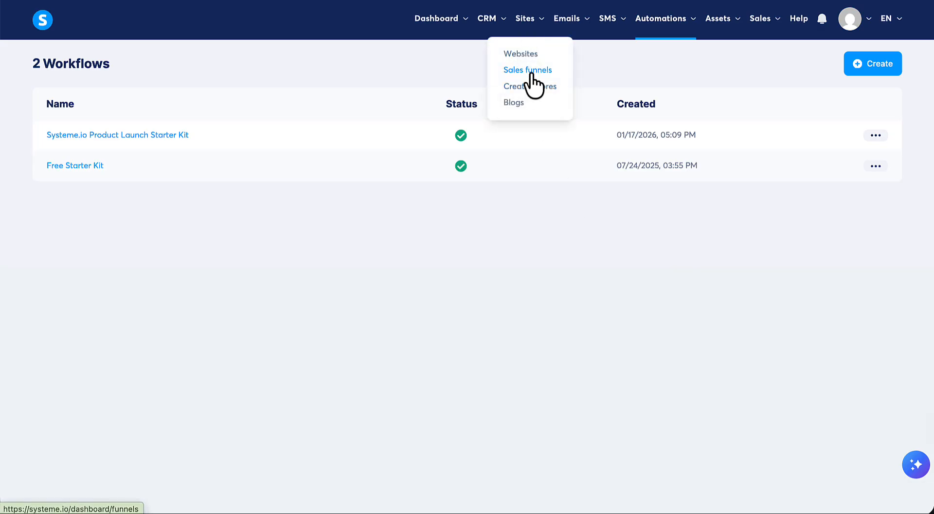
left_click(530, 73)
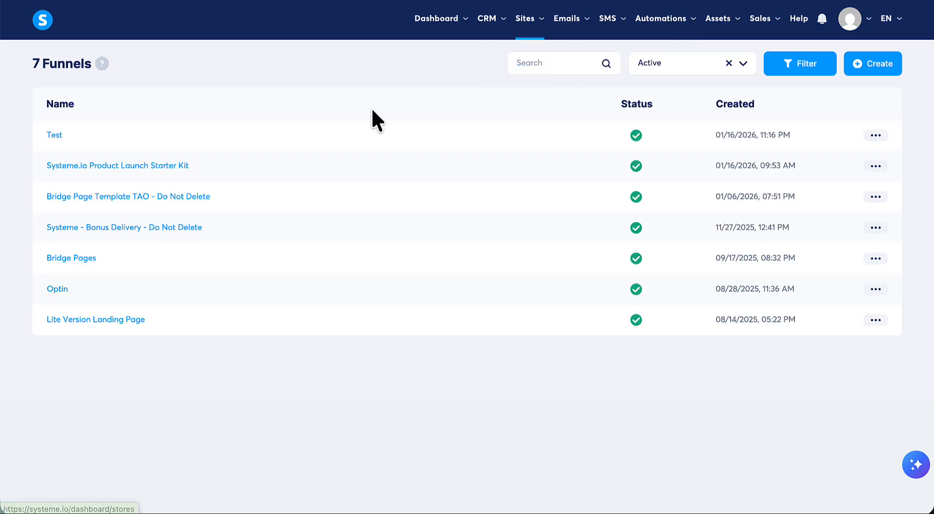
left_click(164, 168)
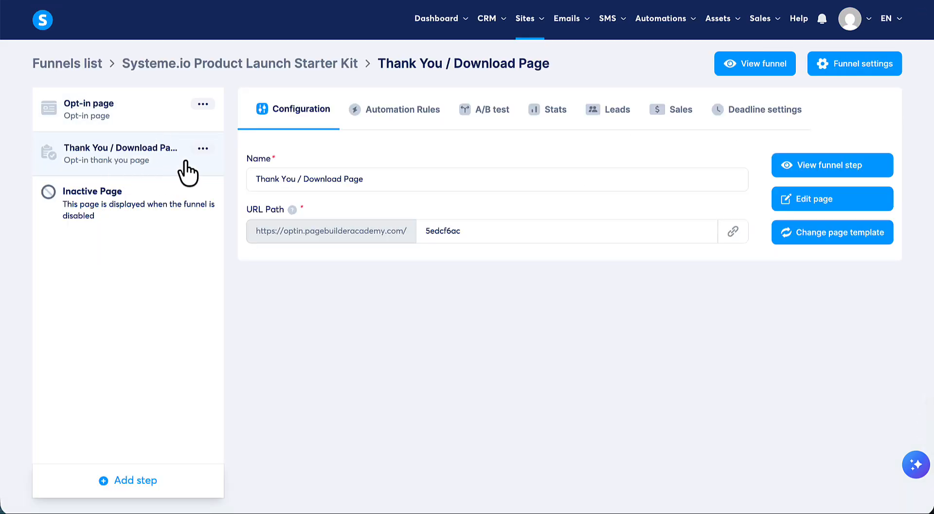
left_click(793, 200)
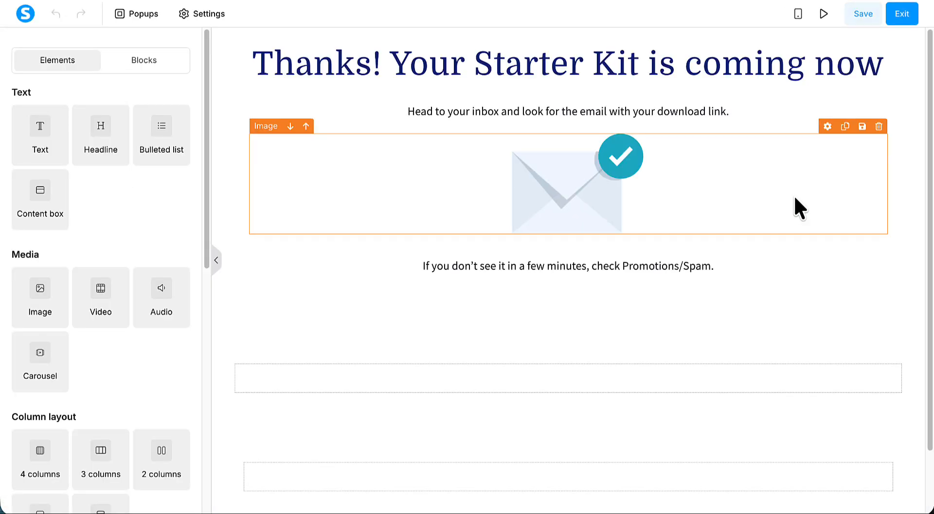
Add a button element to the empty section below the "check Promotions/Spam" text
scroll(794, 195, "down", 2)
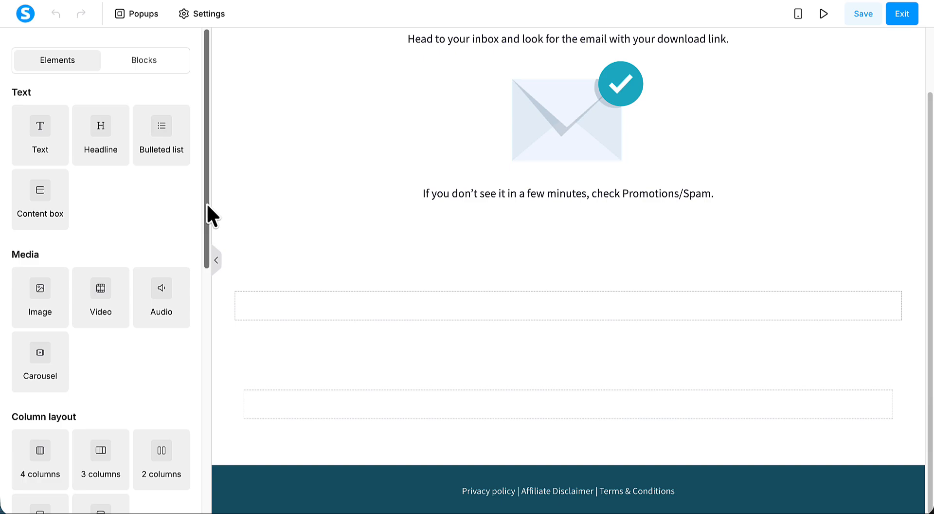
left_click_drag(206, 208, 225, 432)
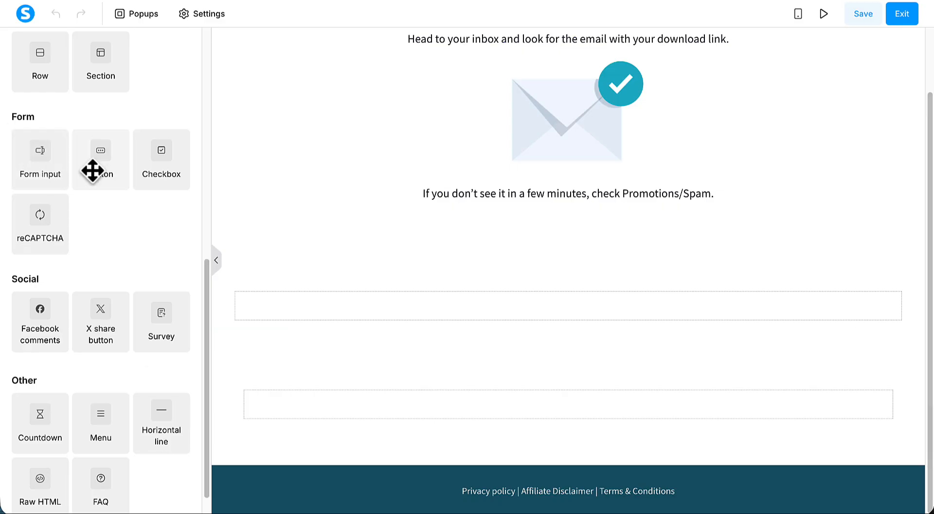
left_click_drag(95, 170, 453, 241)
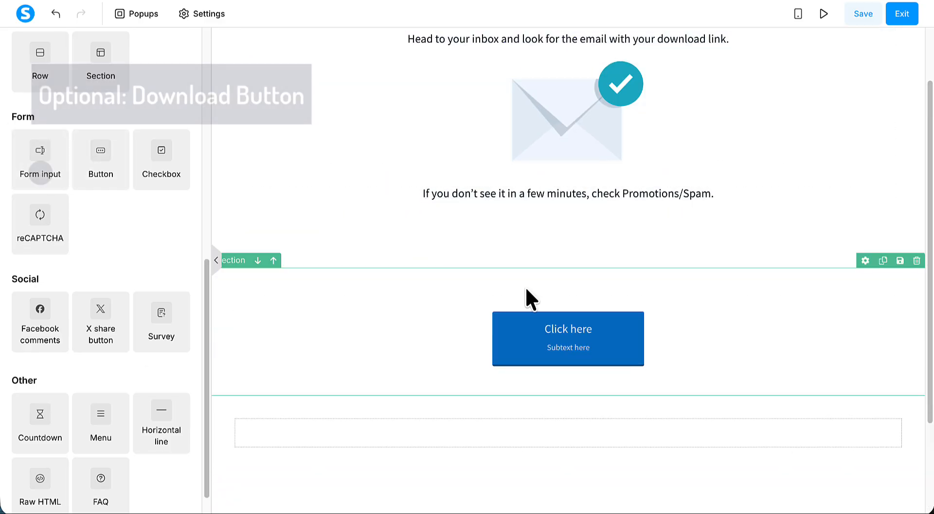
Set the new button's action to "Download file" and assign the existing Systeme.io Product Launch Starter Kit PDF to it
left_click(532, 349)
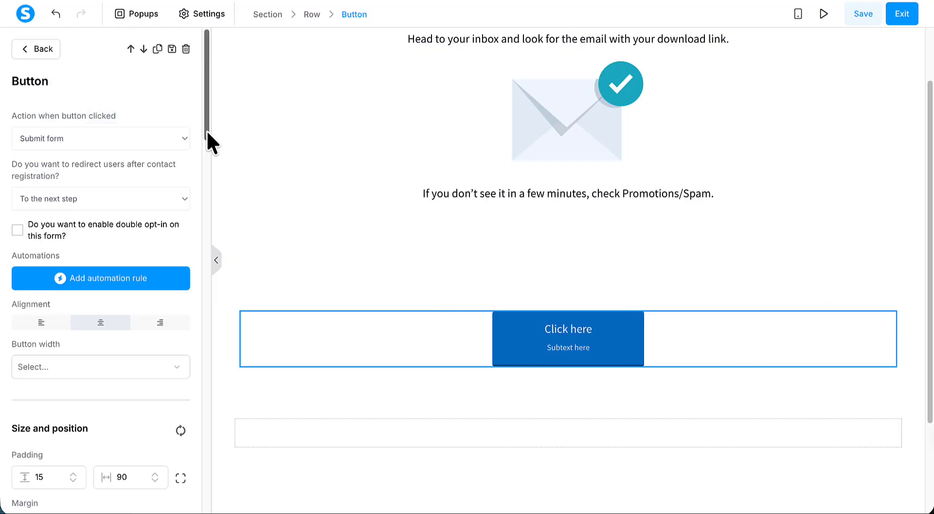
left_click(184, 138)
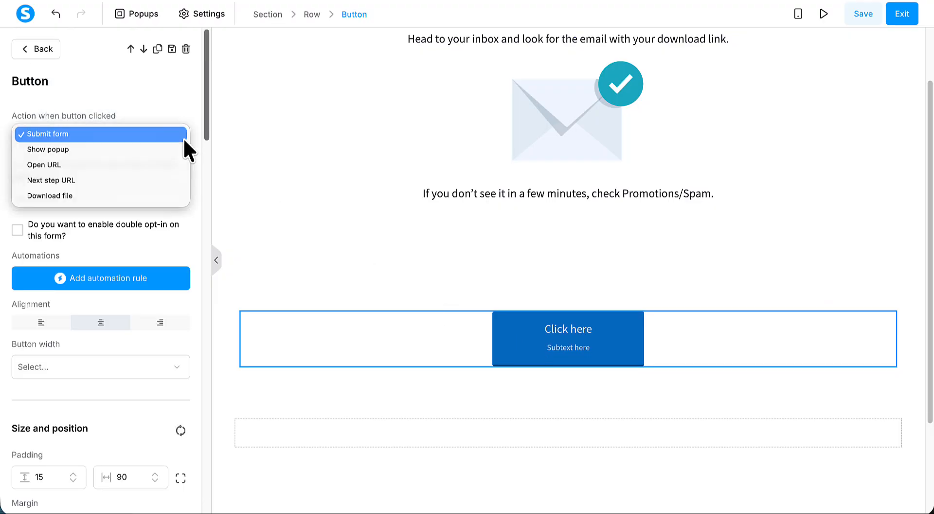
left_click(129, 195)
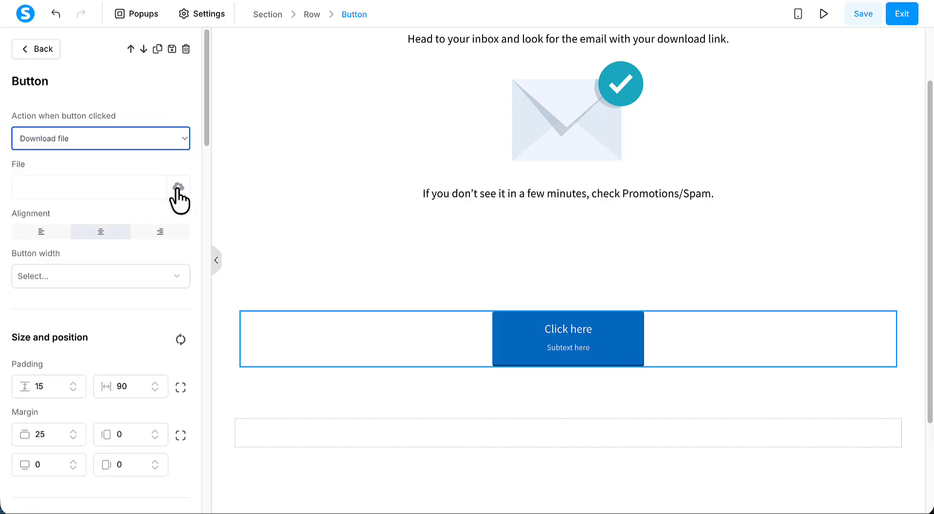
left_click(178, 187)
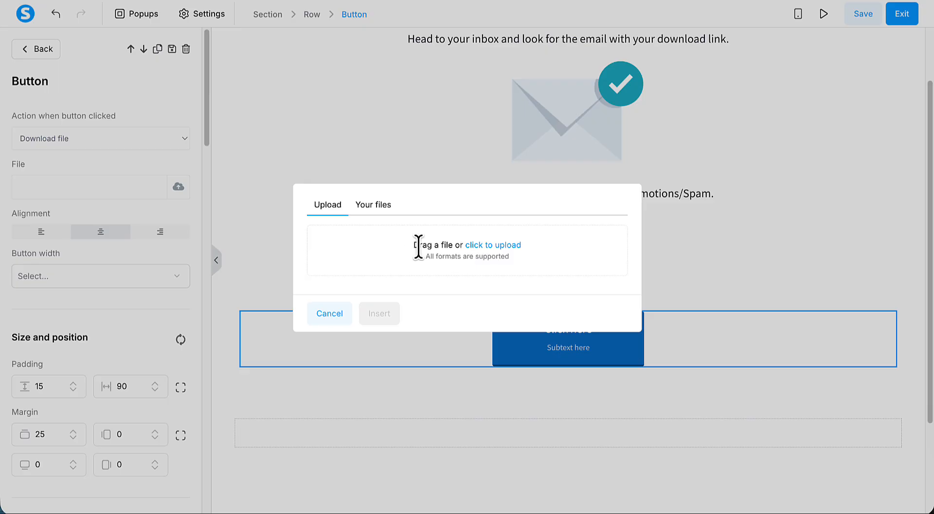
left_click(377, 206)
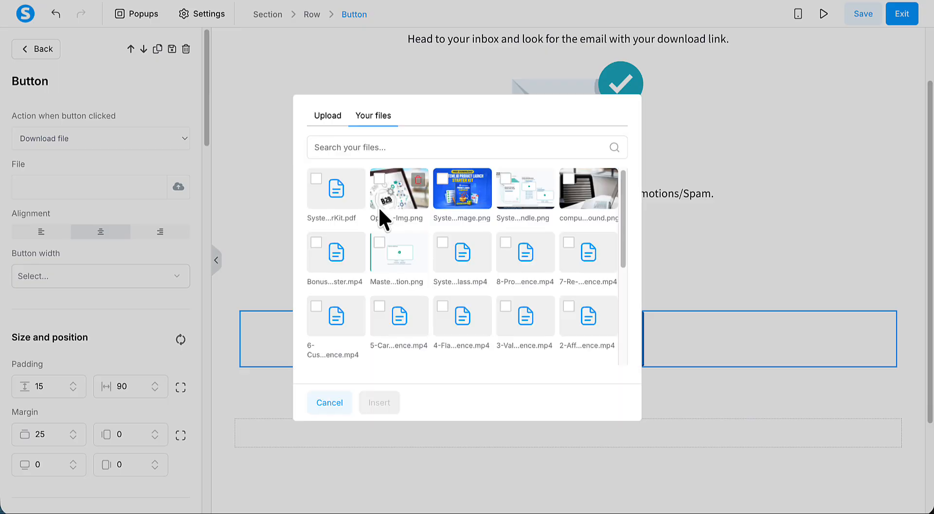
left_click(316, 178)
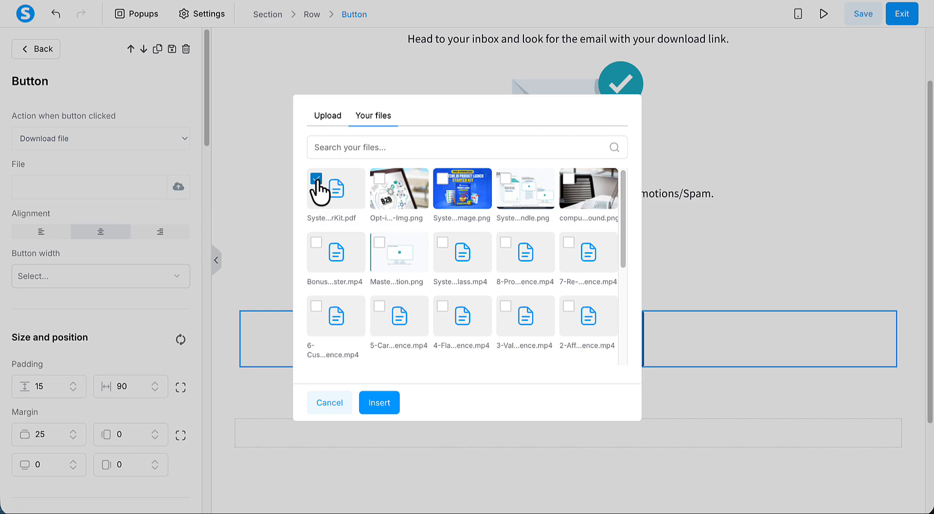
left_click(380, 402)
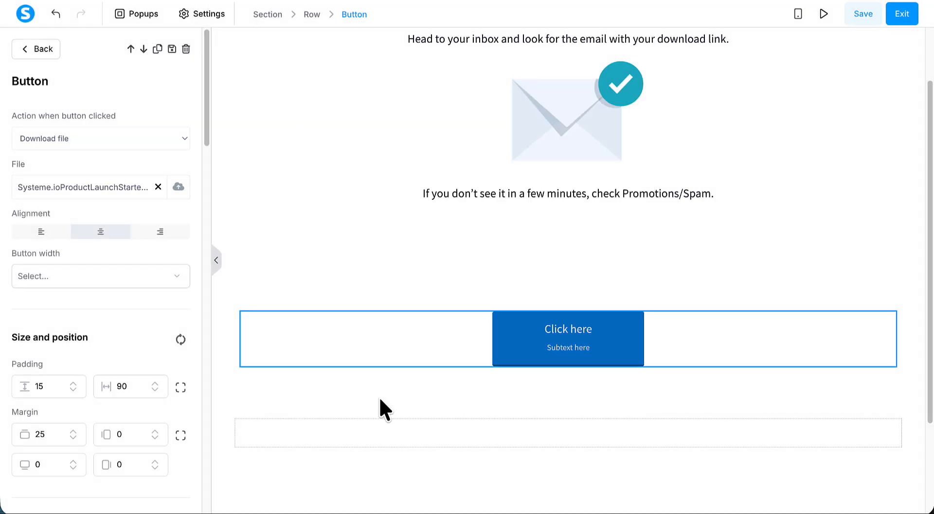
Clear the subtext of the new button below the "check Promotions/Spam" text
left_click_drag(204, 142, 197, 254)
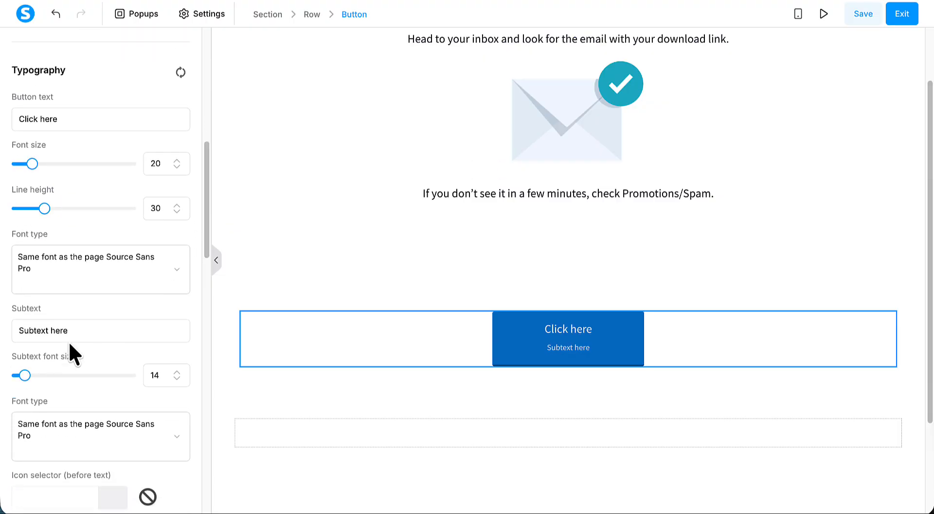
left_click_drag(75, 330, 13, 326)
key("BackSpace")
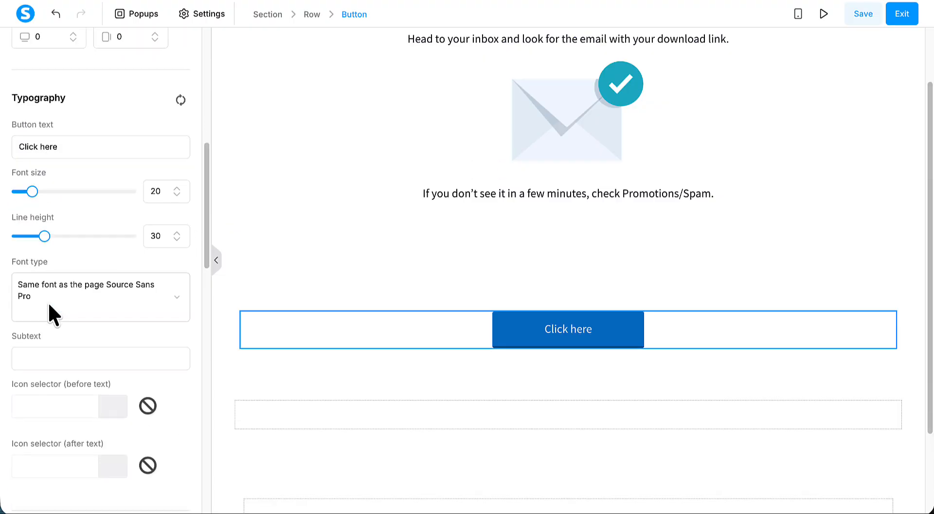
Set the button's text to "Click Here To Grab Your Freebie"
double_click(45, 149)
triple_click(45, 149)
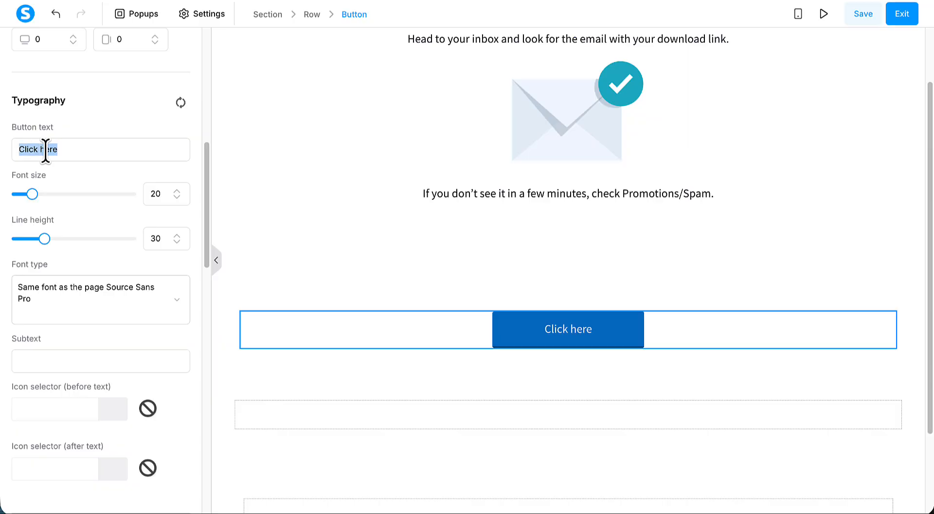
type("Click H")
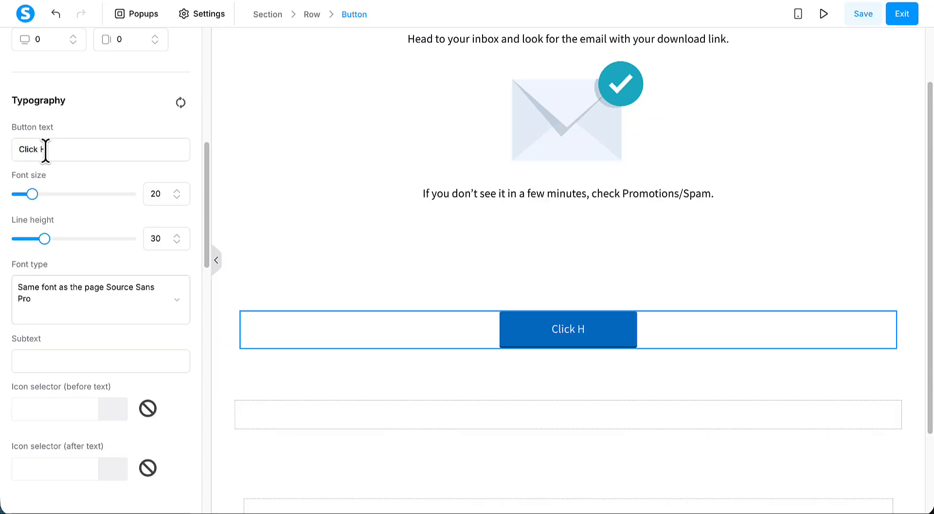
type("ere To B")
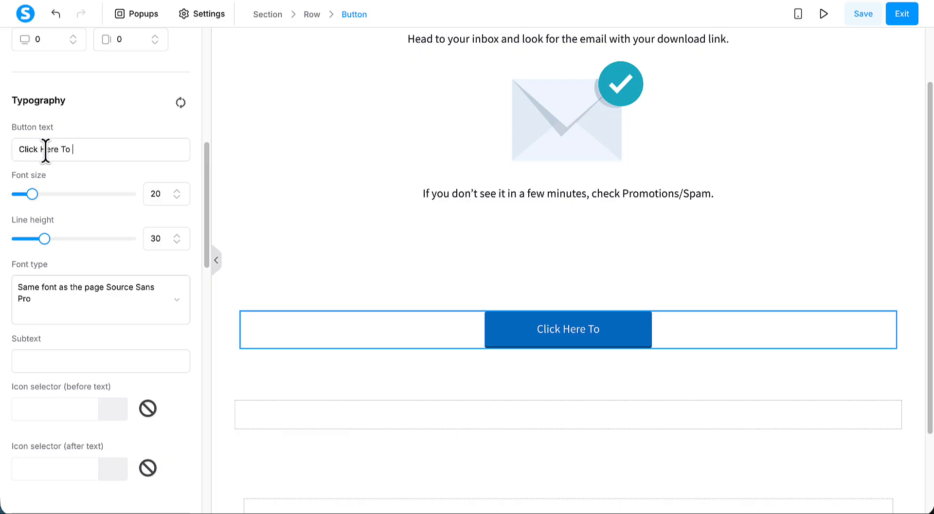
type("go")
key("BackSpace")
key("BackSpace")
type("G")
key("BackSpace")
type("Graby You")
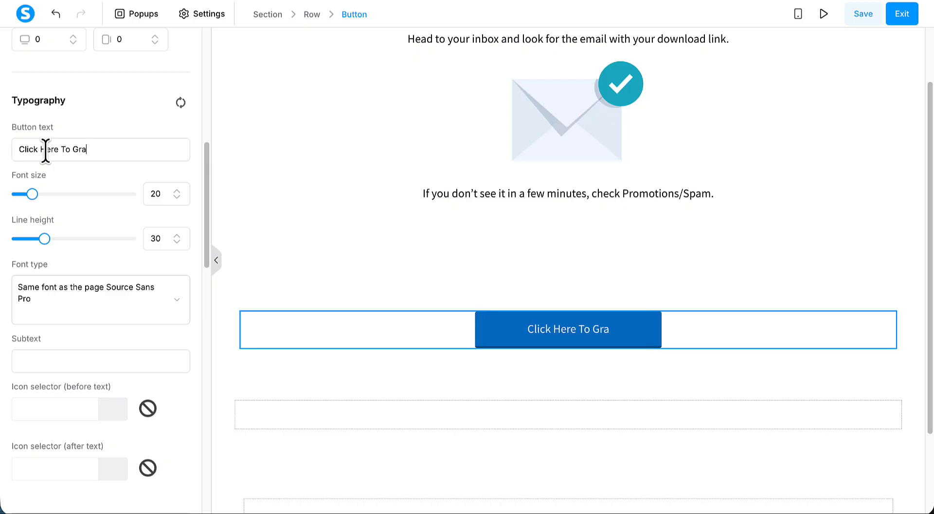
key("BackSpace")
key("BackSpace")
key("BackSpace")
key("BackSpace")
key("BackSpace")
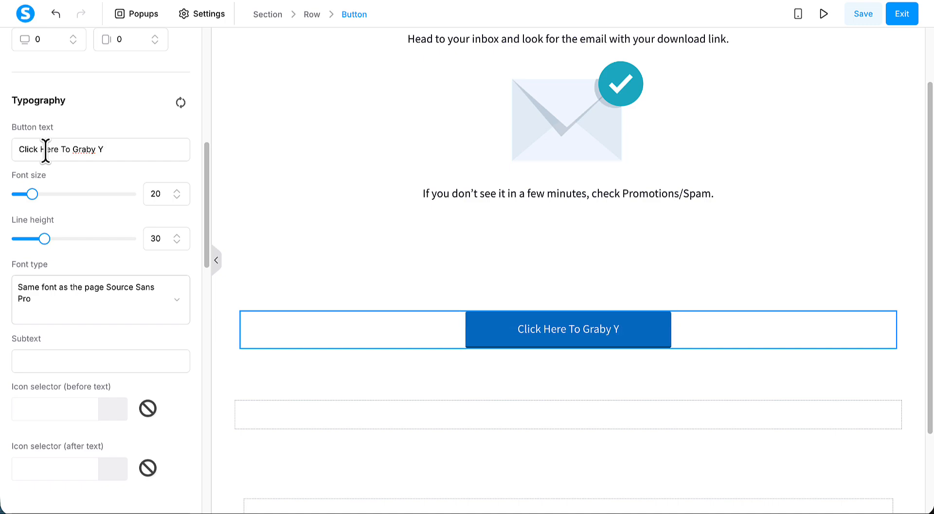
type("You")
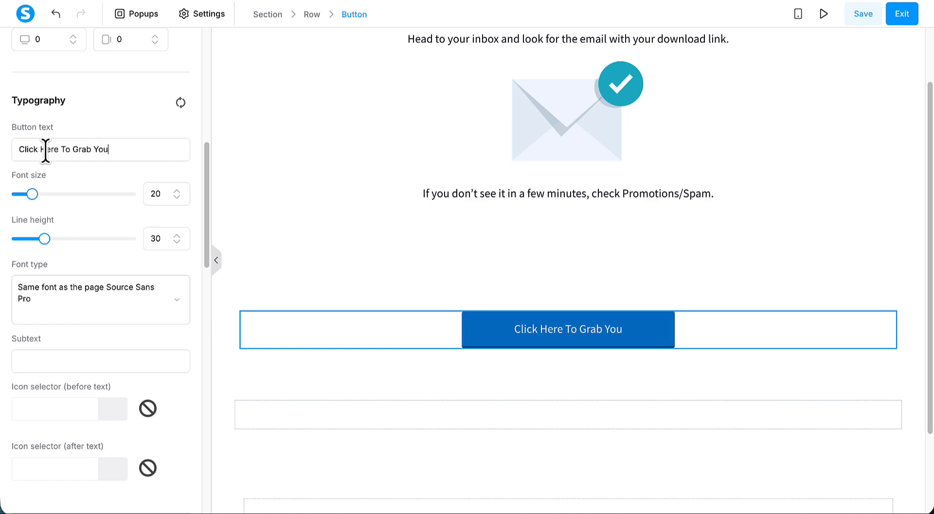
type("r Freebie")
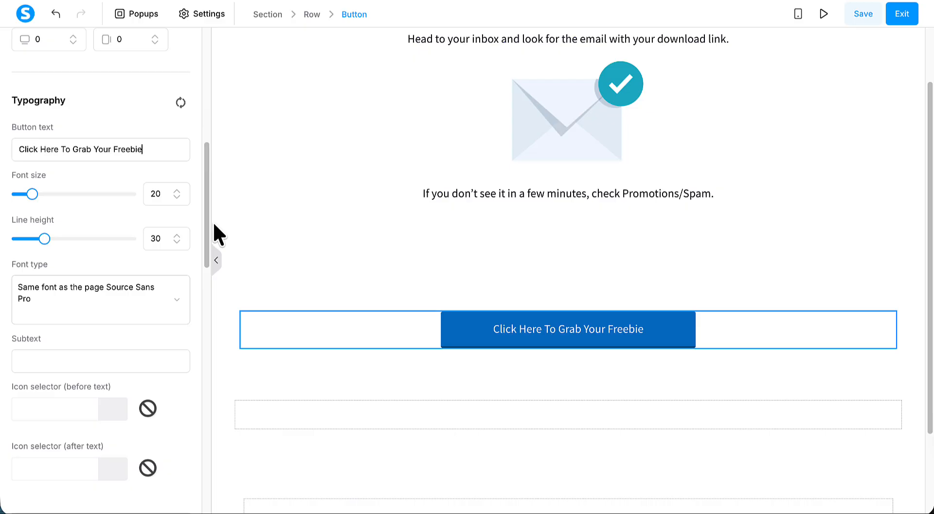
Save the Thank You page, preview it, and test the "Click Here To Grab Your Freebie" download button
left_click(860, 20)
left_click(820, 21)
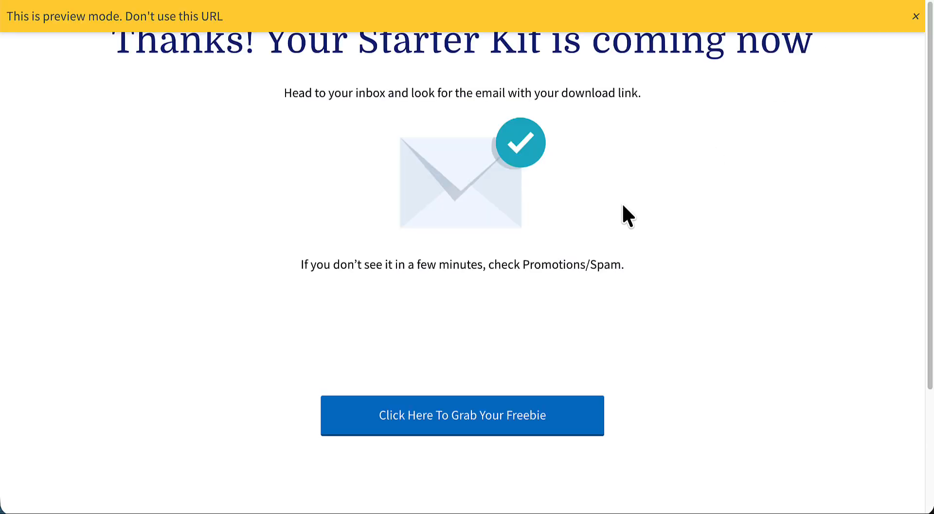
left_click(545, 415)
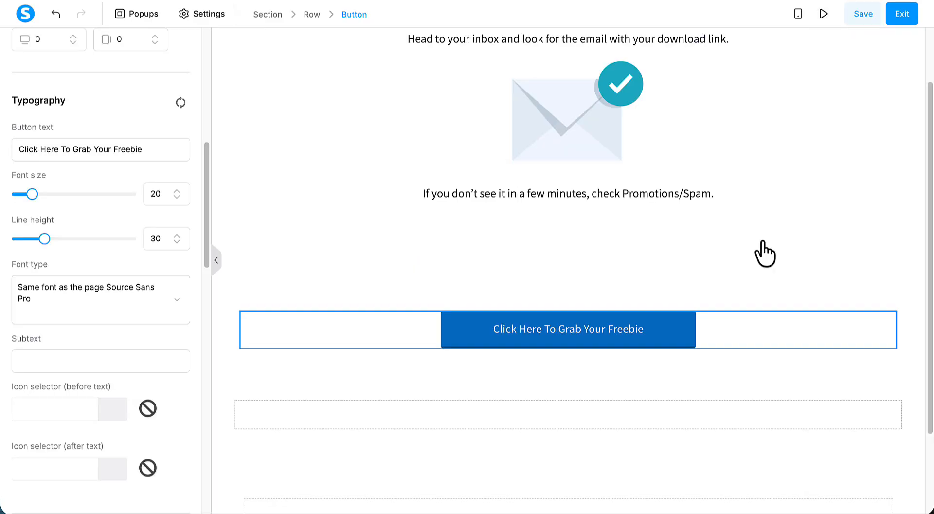
Delete the "Click Here To Grab Your Freebie" button from the Thank You page
left_click(756, 362)
left_click(753, 354)
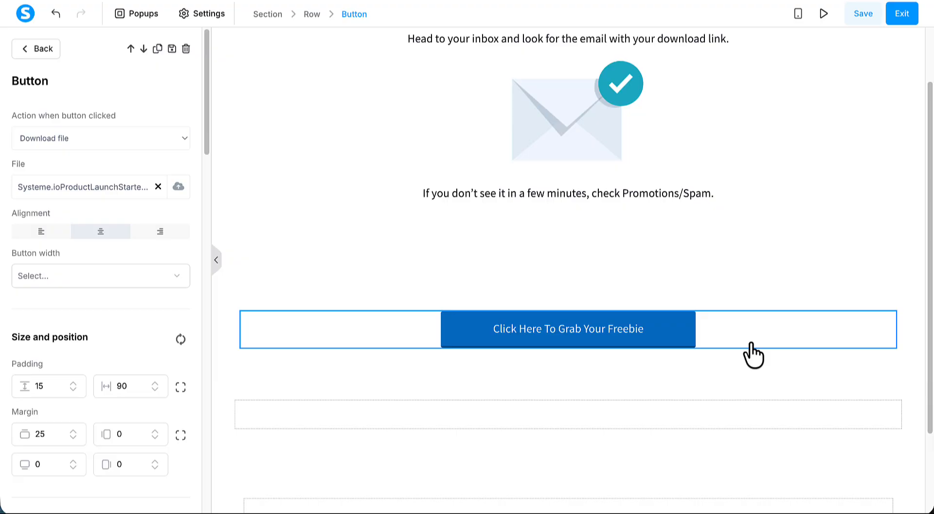
left_click(887, 304)
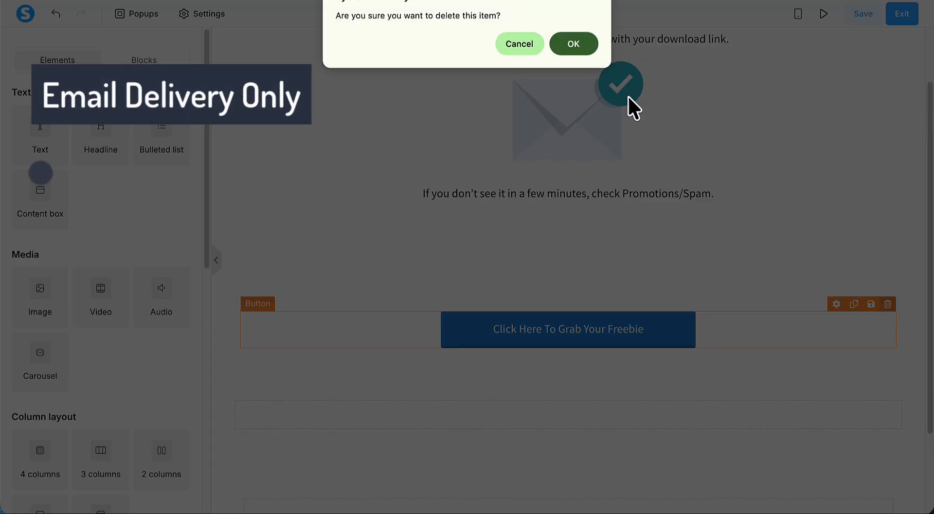
left_click(574, 44)
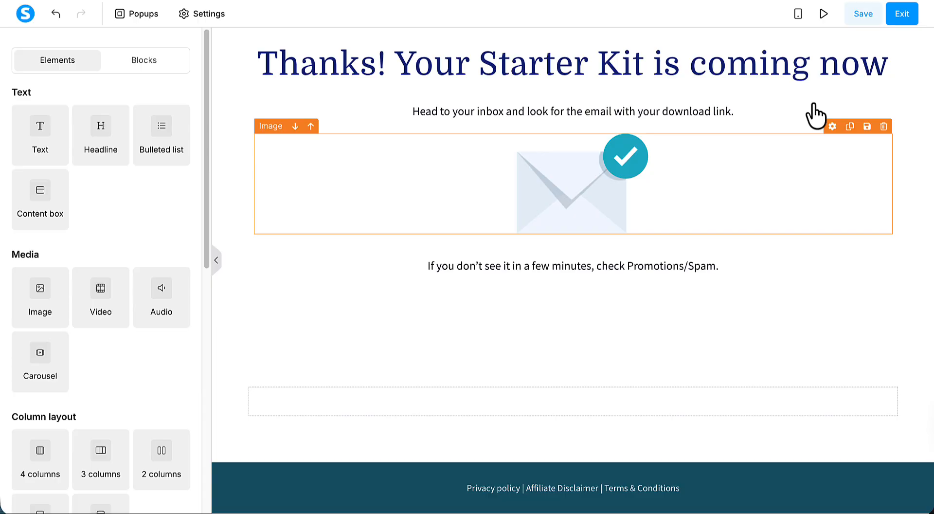
In the mobile view, set the "Thanks! Your Starter Kit is coming now" heading to font size 33 and line height 40, and save
left_click(798, 15)
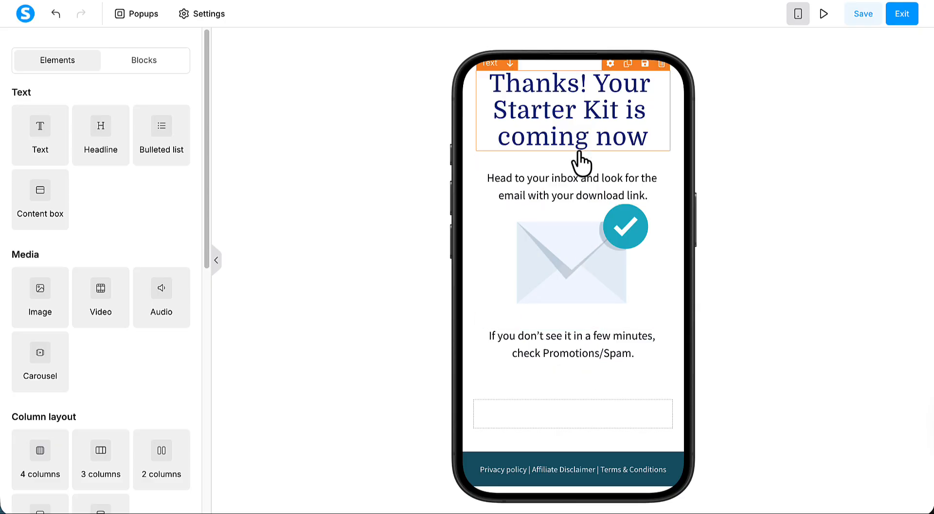
left_click(589, 120)
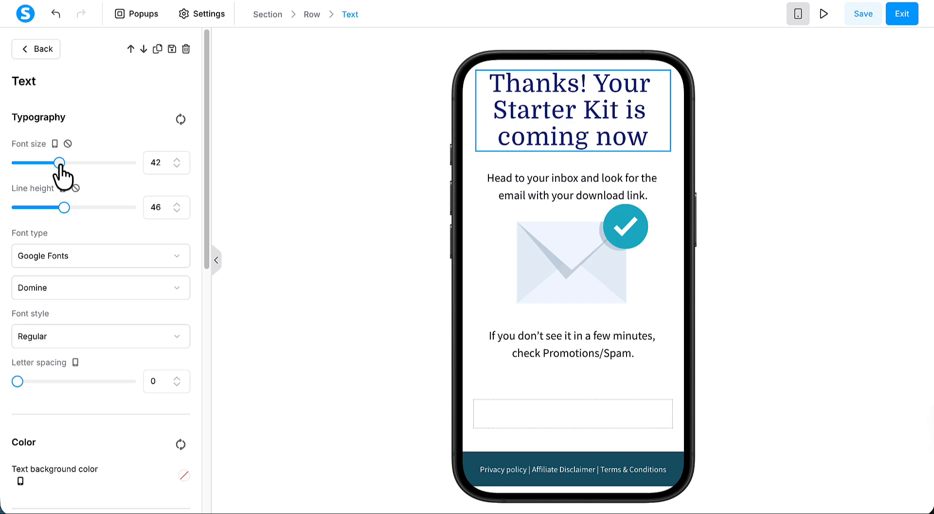
left_click_drag(60, 164, 48, 163)
left_click_drag(64, 207, 57, 208)
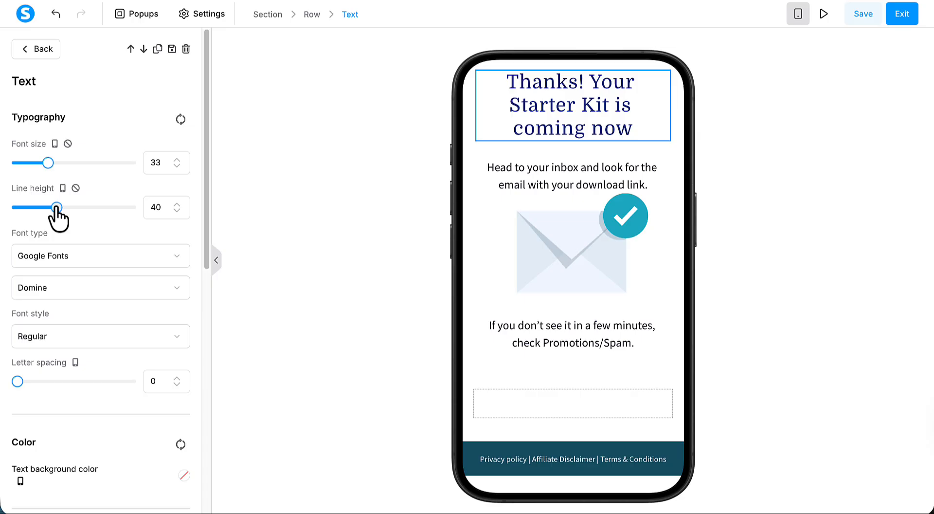
left_click(862, 20)
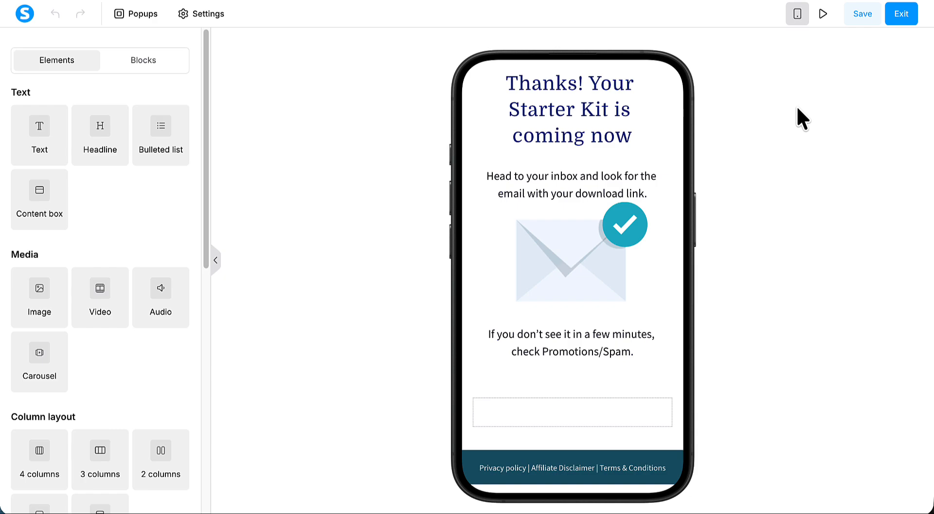
Exit the page editor and copy the URL of the funnel's Opt-in page
left_click(900, 20)
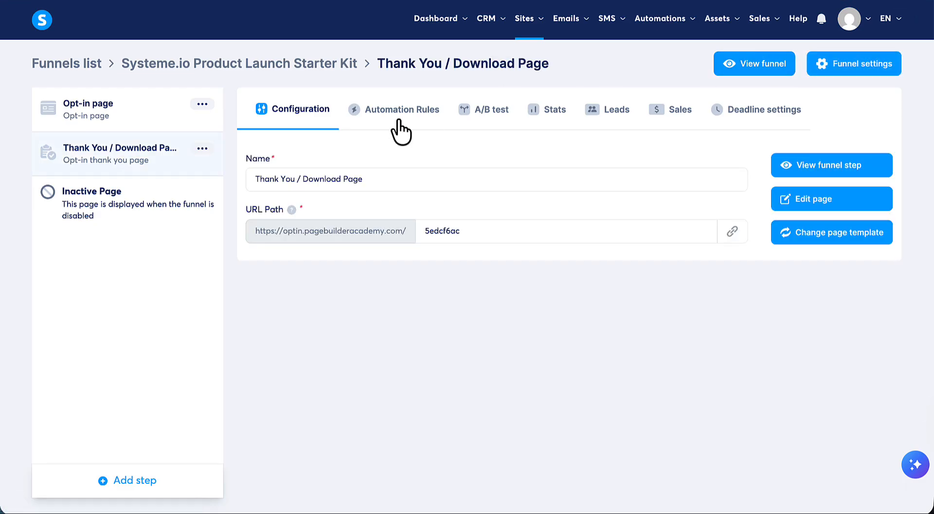
left_click(138, 117)
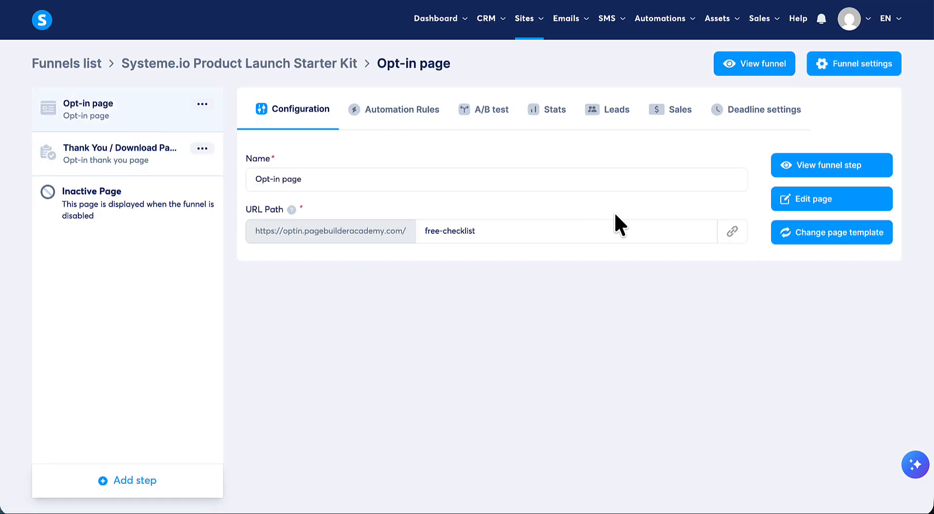
left_click(732, 231)
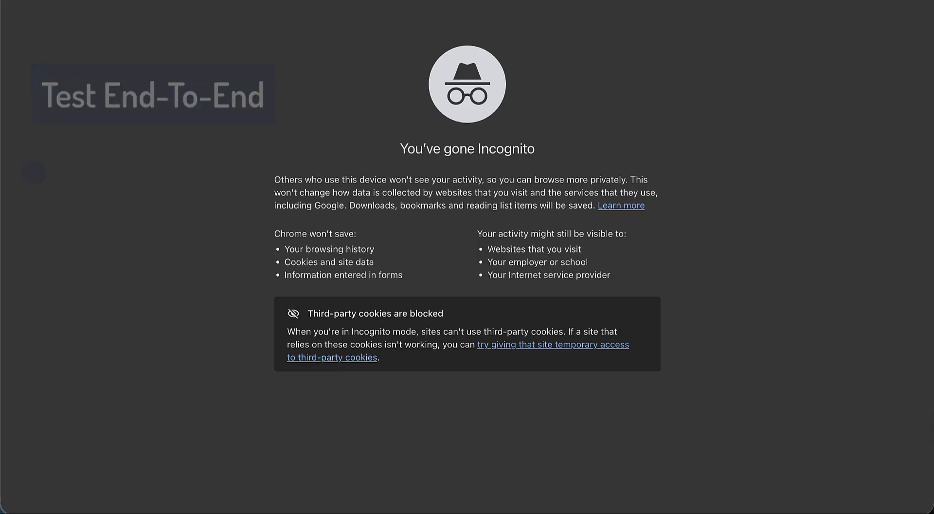
Open the copied opt-in URL in an incognito window and submit the form with the test email address and the email consent accepted
key("super+v")
key("Return")
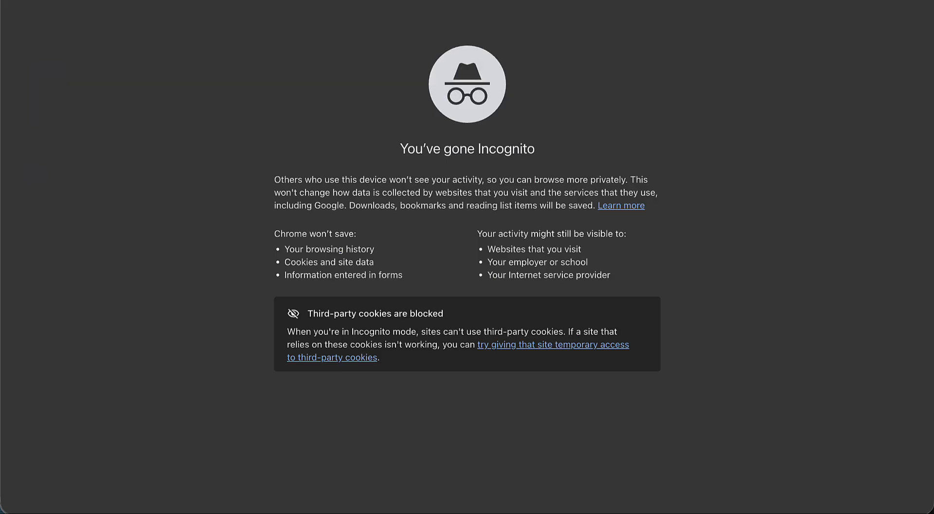
scroll(468, 202, "down", 5)
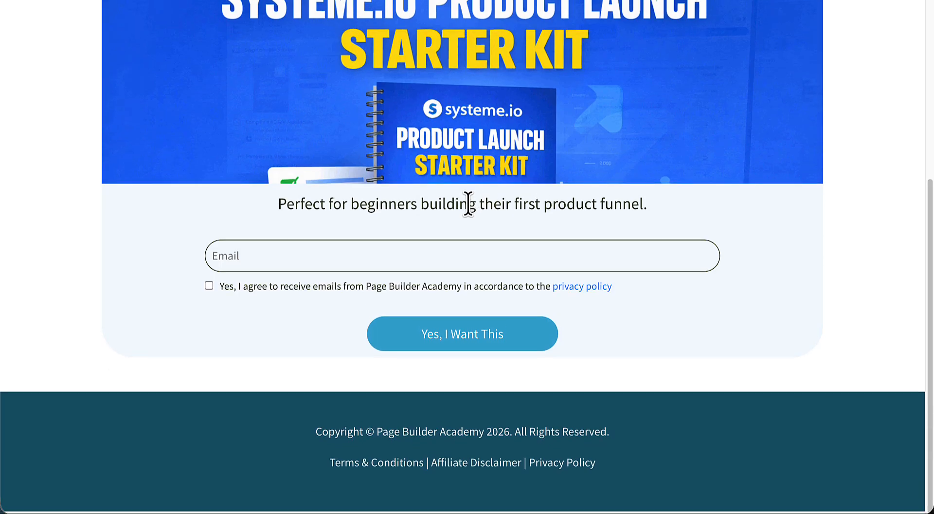
left_click(306, 263)
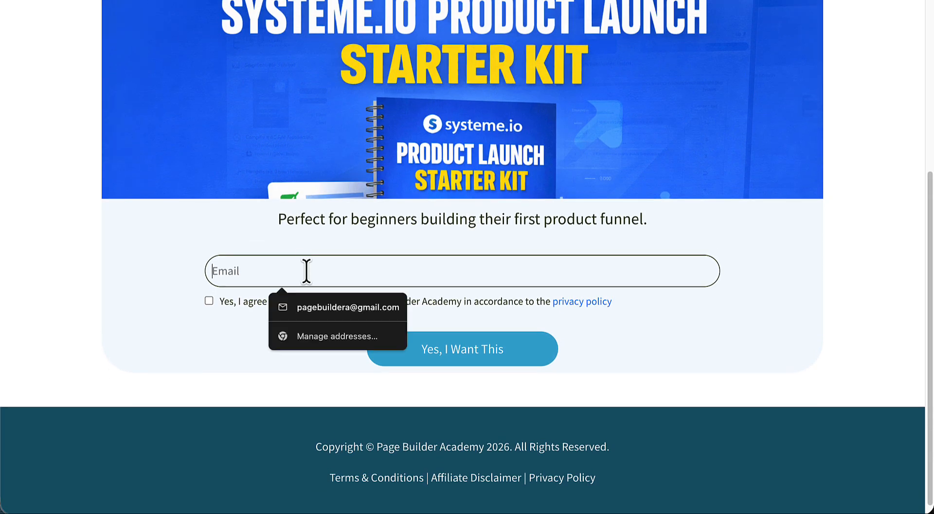
left_click(310, 308)
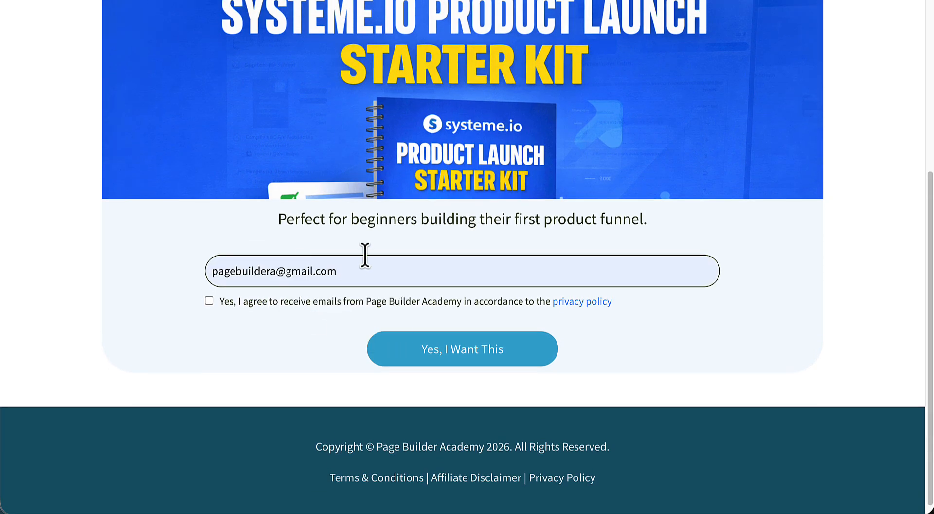
scroll(365, 254, "up", 2)
left_click(209, 378)
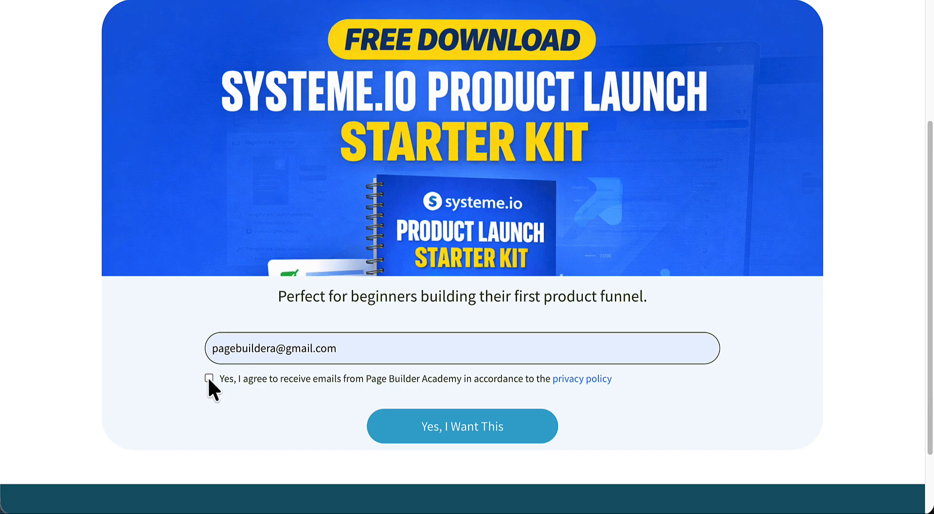
left_click(431, 438)
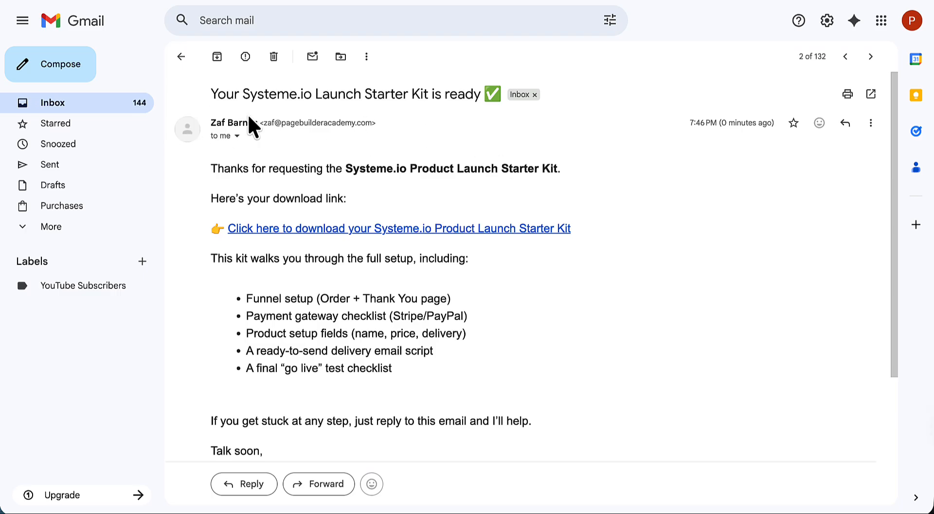
Read the "Your Systeme.io Launch Starter Kit is ready" email in Gmail, open its download link, and dismiss the PDF viewer's introduction
scroll(516, 272, "down", 1)
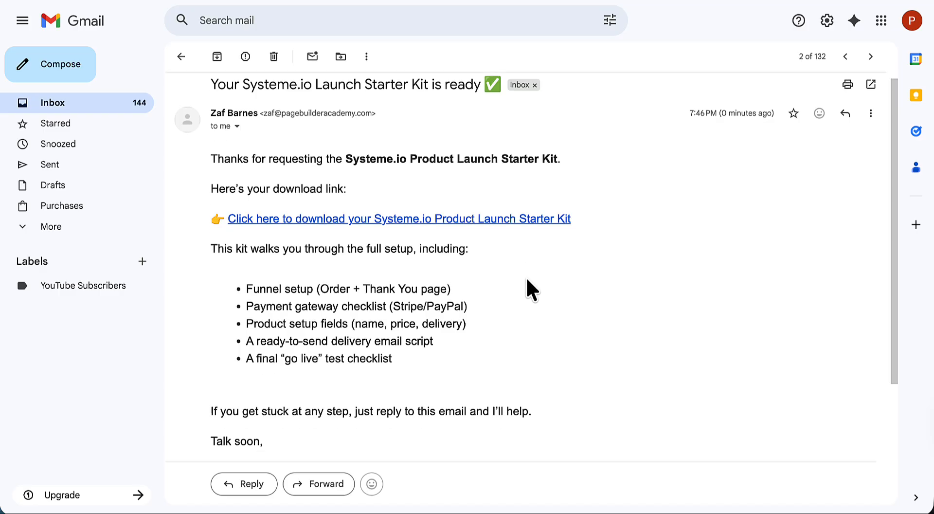
left_click(514, 220)
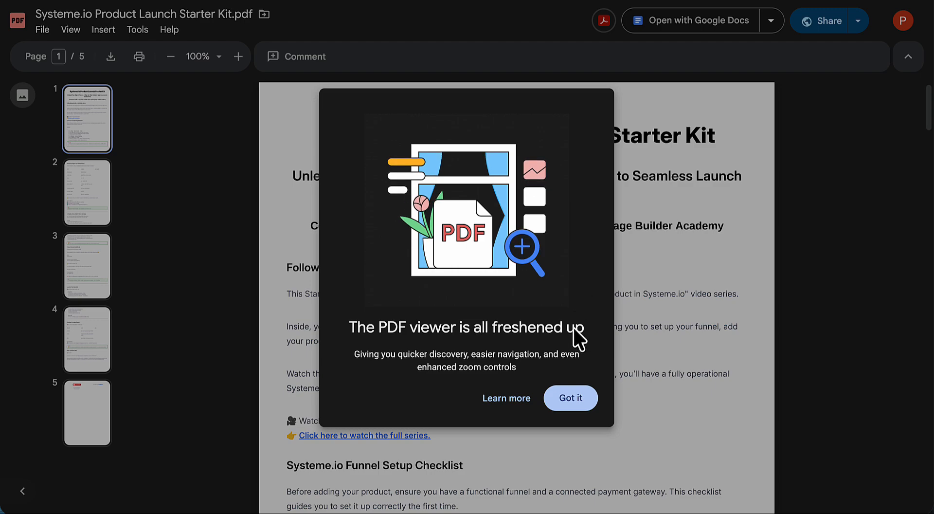
left_click(573, 403)
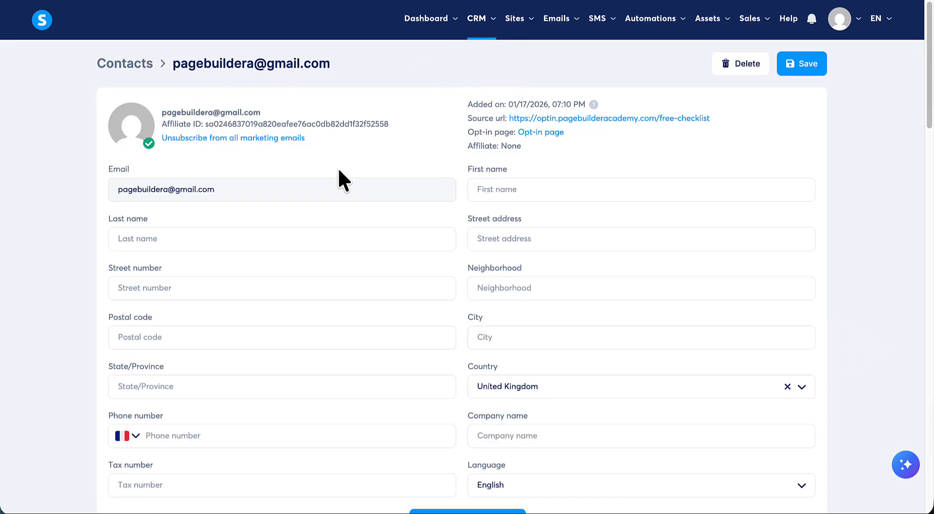
Review the test contact's record in Systeme.io, checking its source URL, assigned tags and email history
scroll(354, 219, "down", 1)
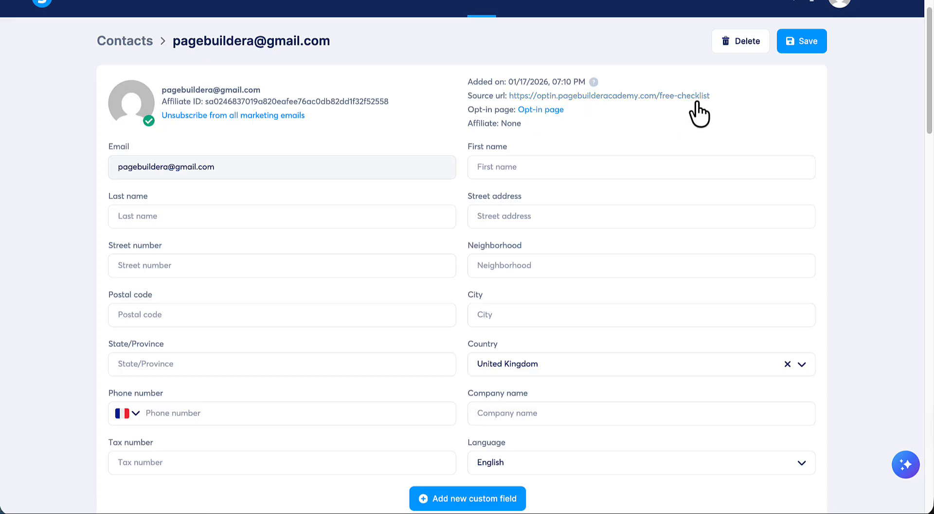
scroll(540, 228, "down", 2)
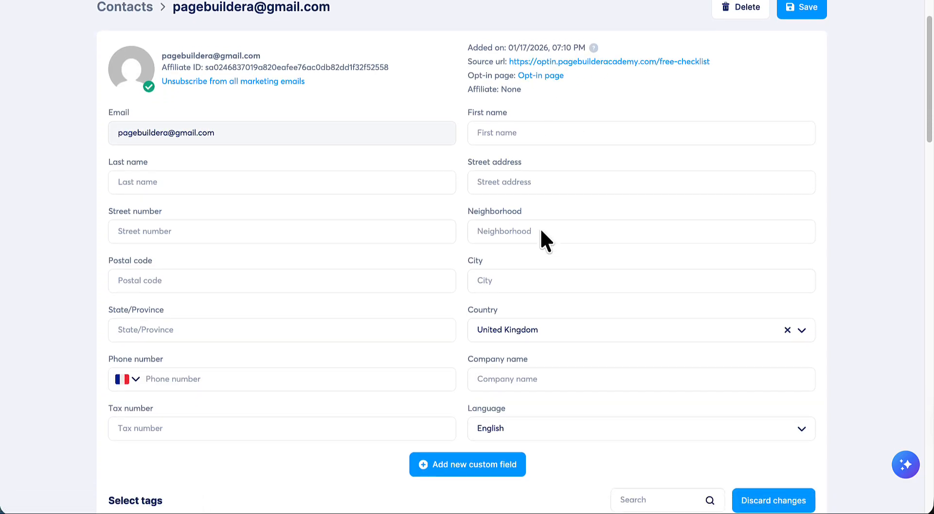
scroll(547, 239, "down", 5)
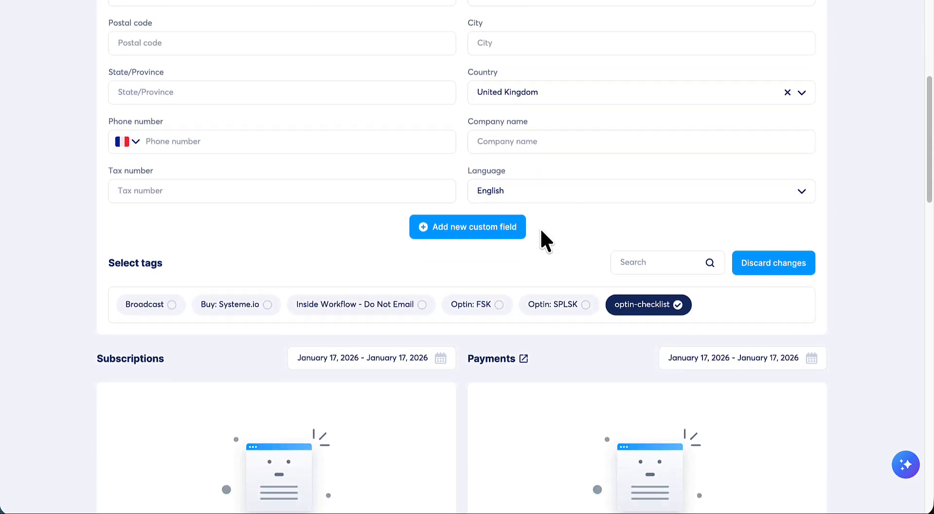
scroll(544, 239, "down", 1)
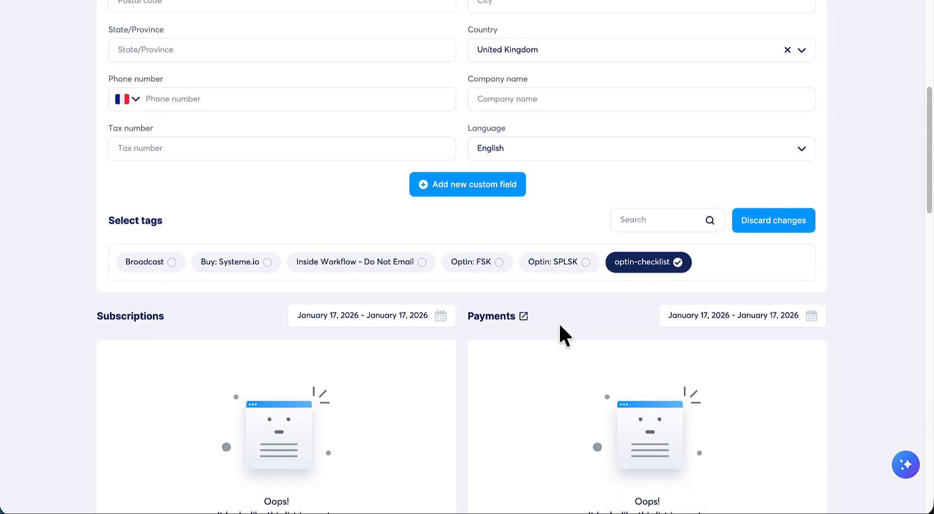
scroll(560, 327, "down", 7)
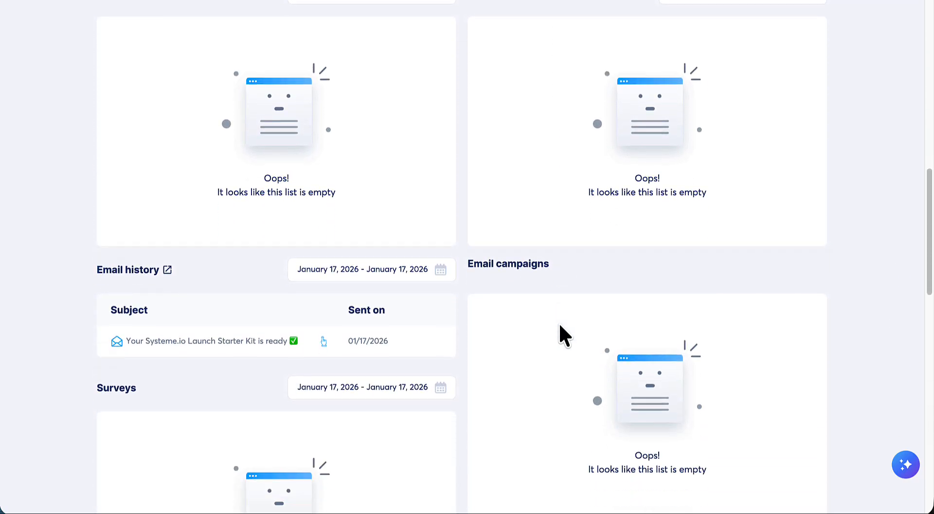
Review the test contact's email history, tag history, automation tasks and workflow status
scroll(559, 325, "down", 4)
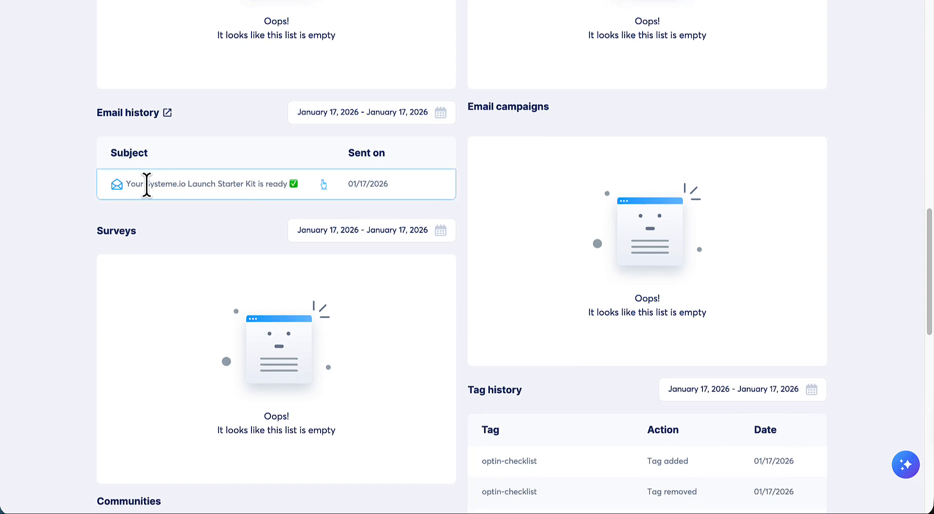
scroll(551, 258, "down", 3)
scroll(550, 257, "down", 6)
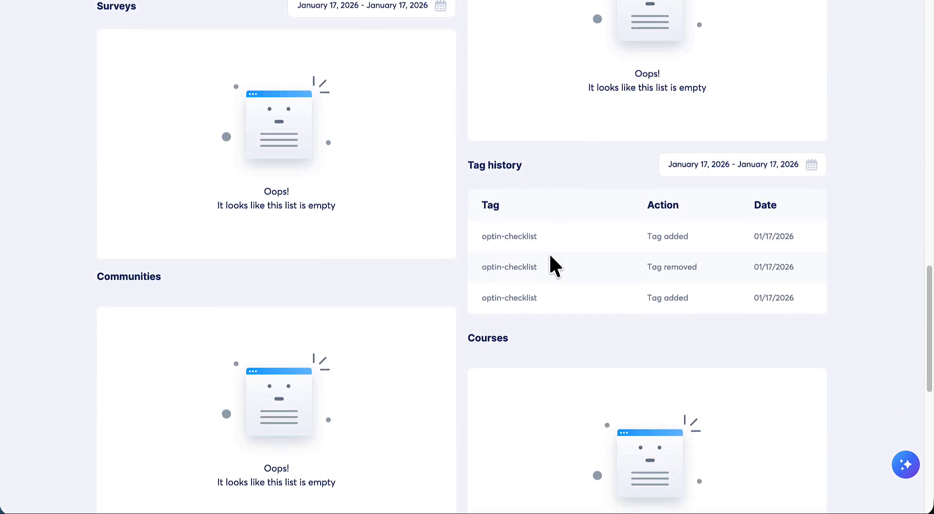
scroll(549, 253, "down", 3)
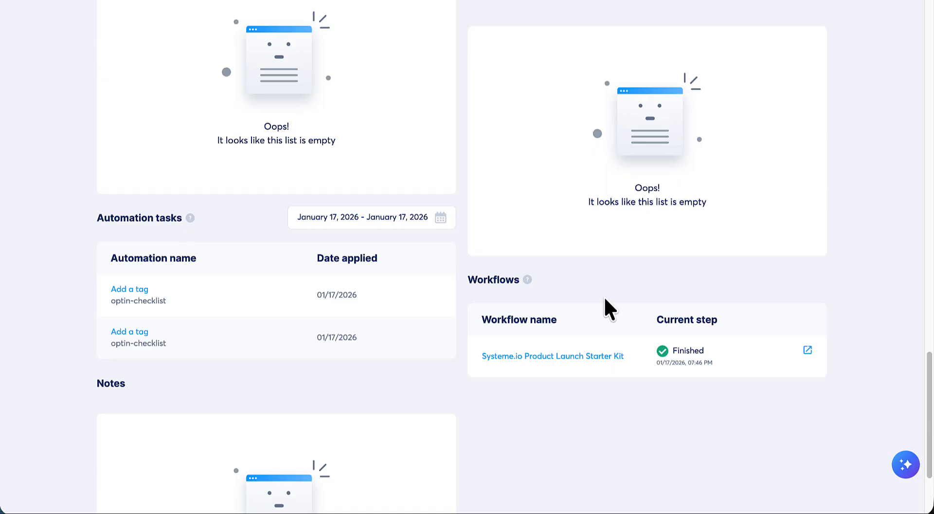
scroll(603, 302, "down", 2)
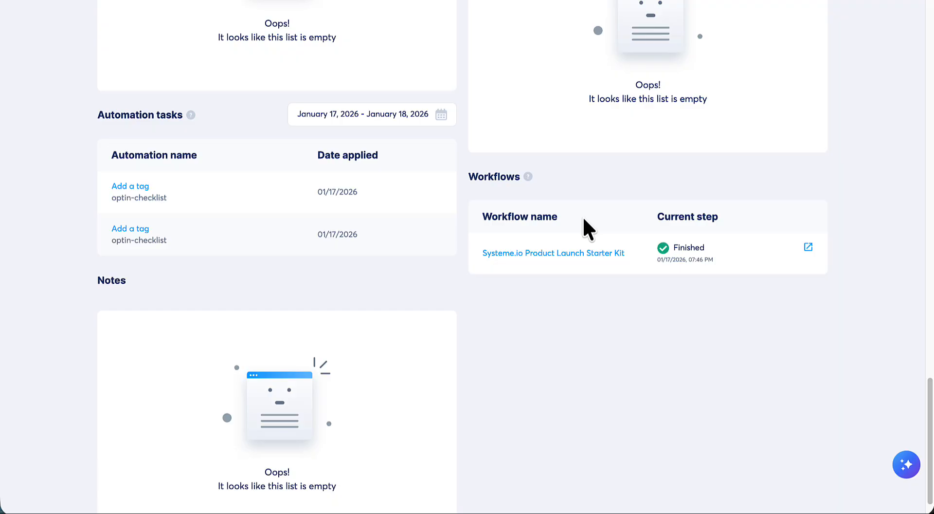
Try assigning the "Optin: SPLSK" tag to the contact and remove it again
scroll(593, 210, "up", 5)
scroll(593, 210, "up", 12)
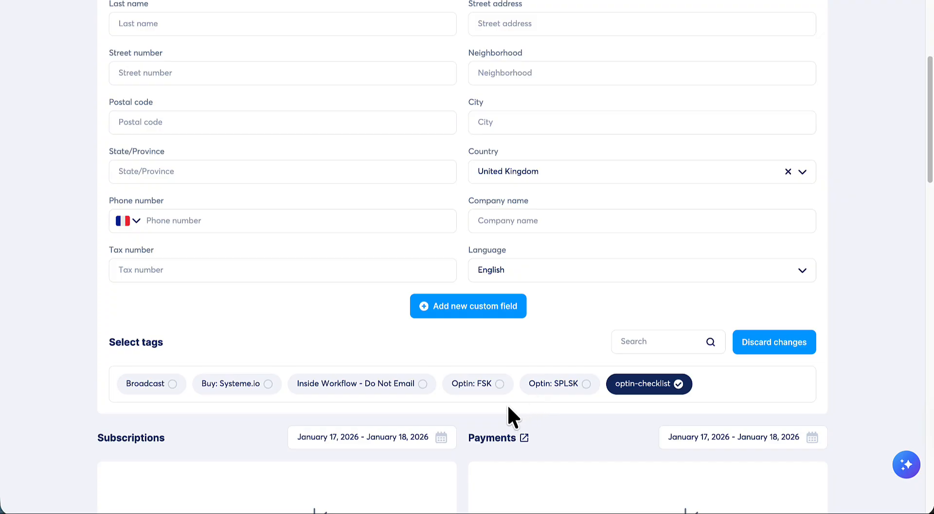
left_click(563, 389)
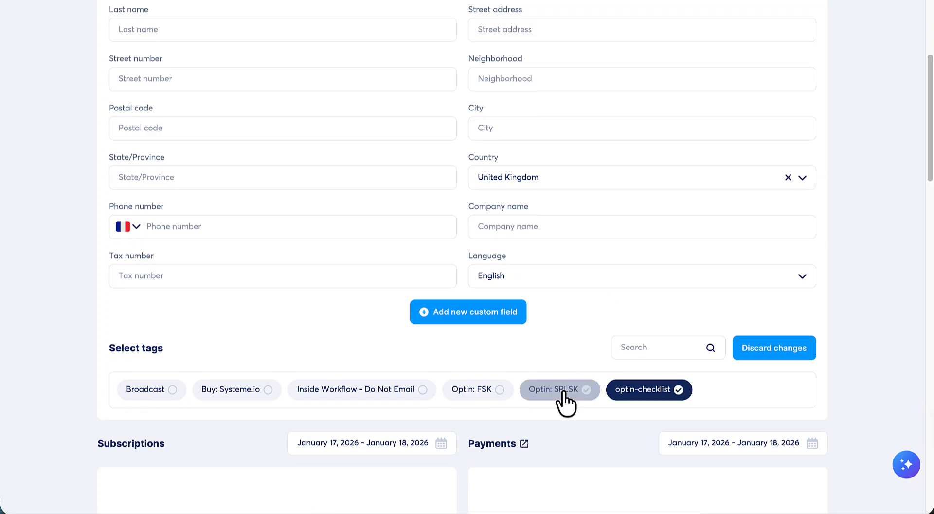
left_click(563, 390)
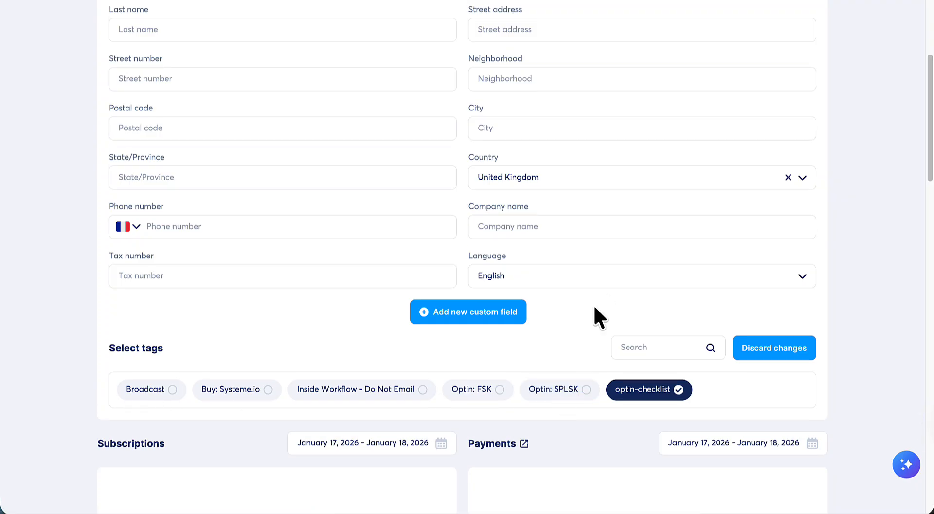
scroll(594, 306, "up", 5)
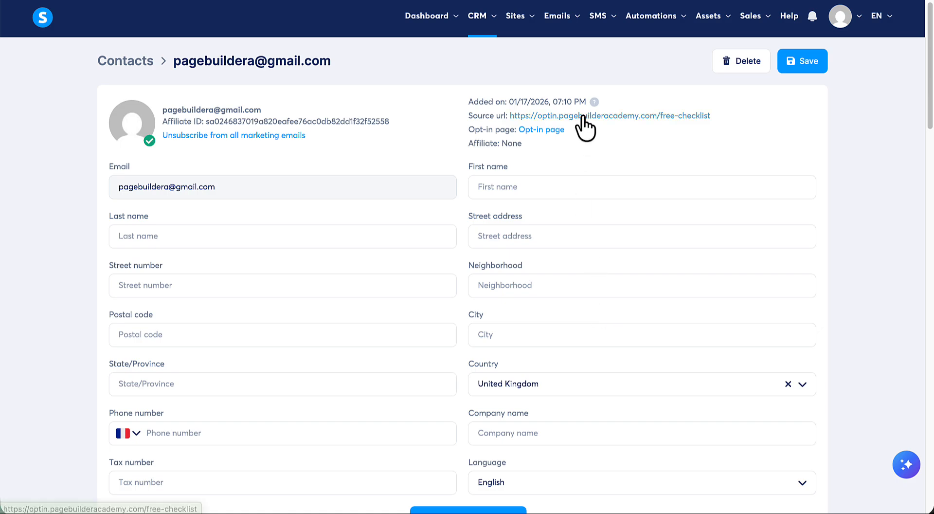
Create a newsletter with the subject "Your Freebie download" using the classic editor
mouse_move(573, 27)
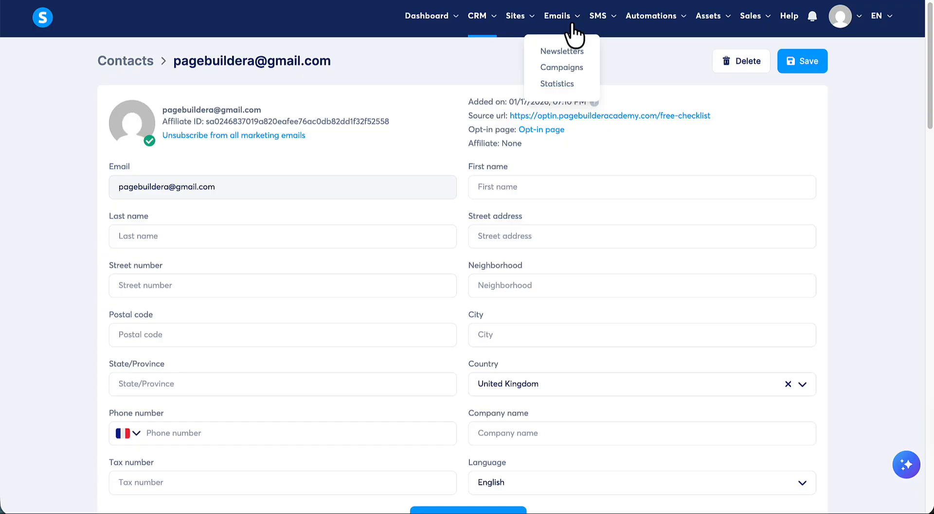
left_click(556, 55)
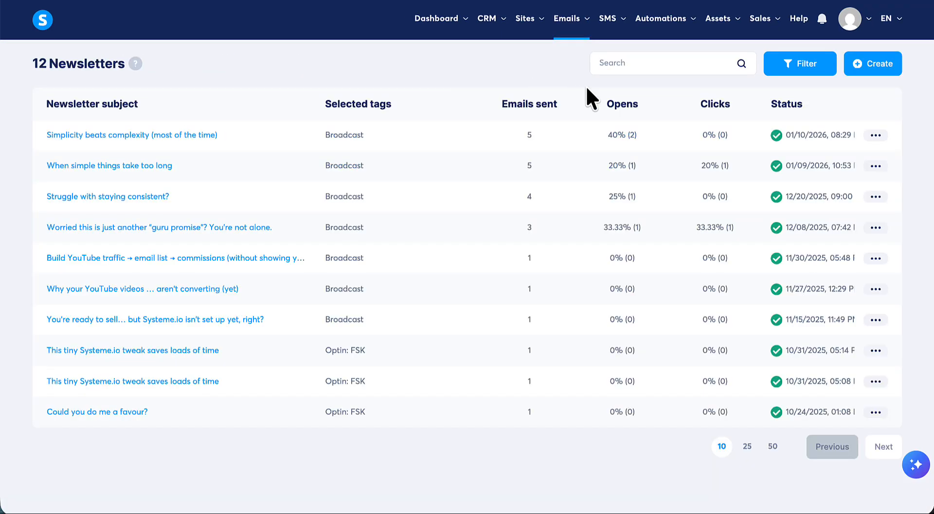
left_click(881, 66)
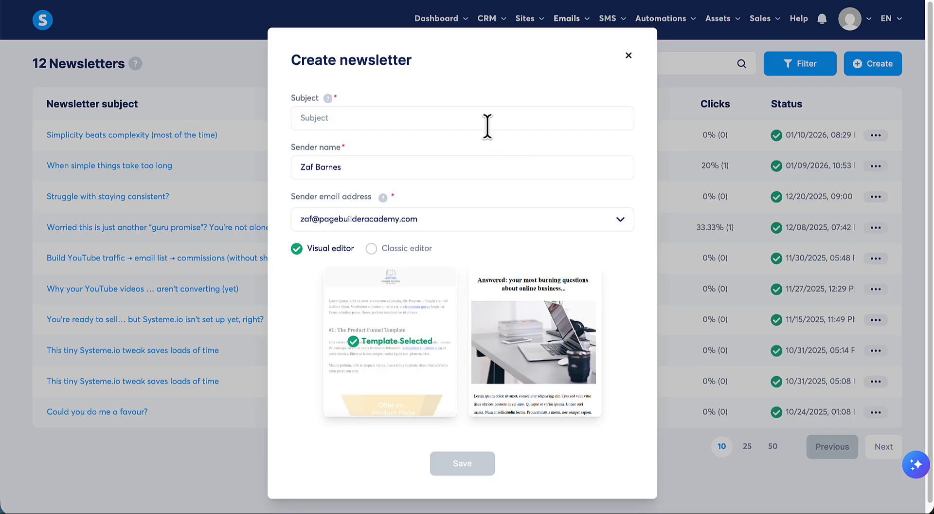
left_click(491, 117)
type("Your F")
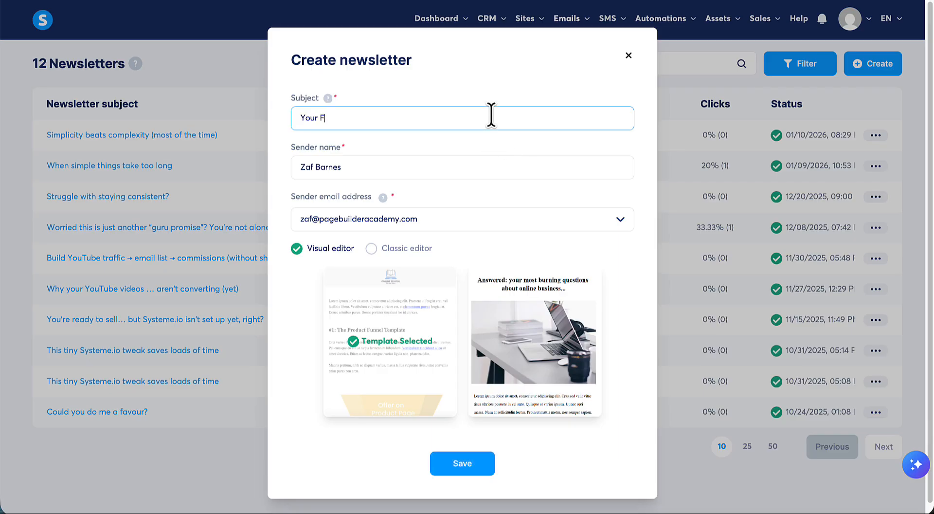
type("reebie download")
left_click(372, 249)
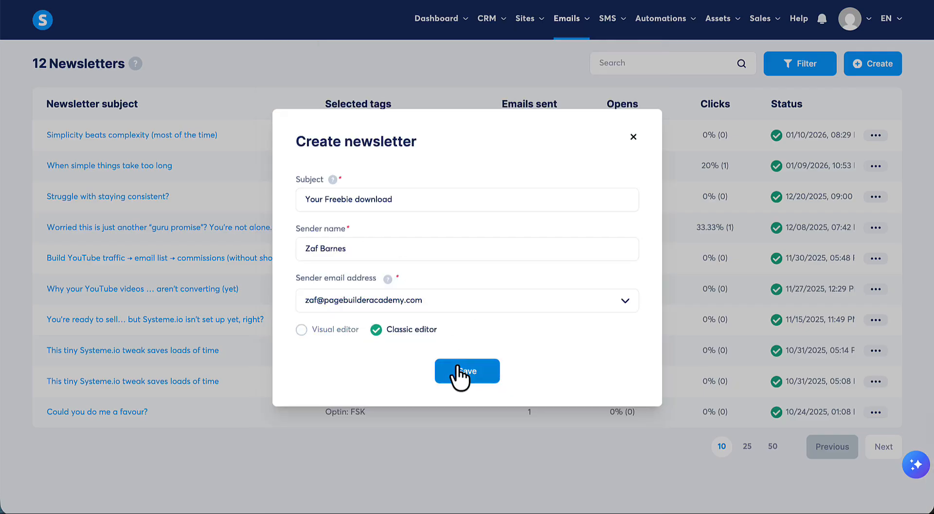
left_click(471, 364)
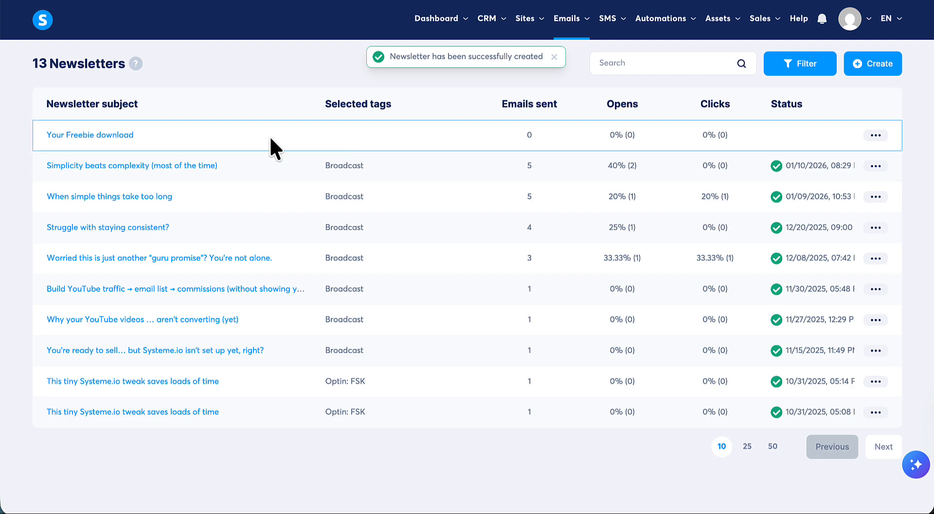
Open the "Your Freebie download" newsletter and write "Hi,", "Here is your download link below:" and "link goes here" on separate lines of the body
left_click(107, 141)
left_click(133, 271)
type("Hi")
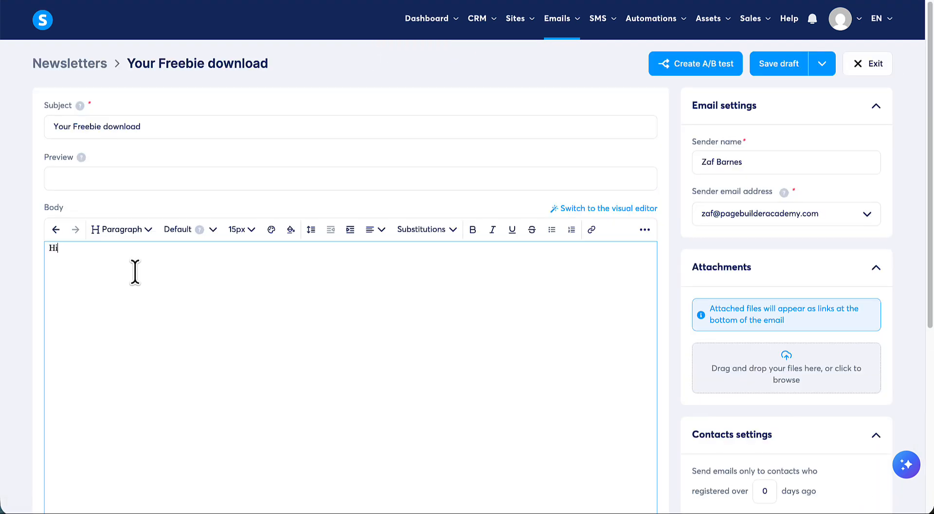
type(",")
key("Return")
type("Here is your download link below:  ")
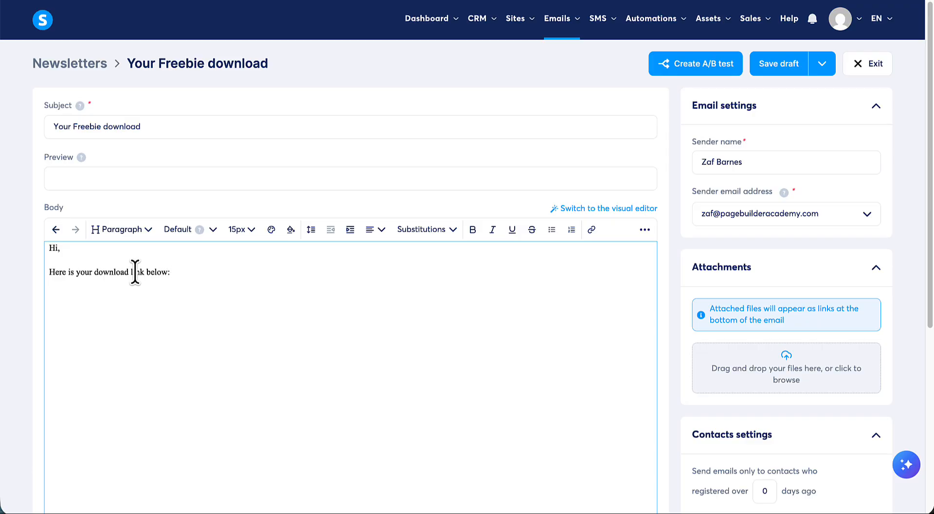
type("link goes here")
Try to turn the "link goes here" line into a hyperlink
key("shift+Home")
left_click(591, 229)
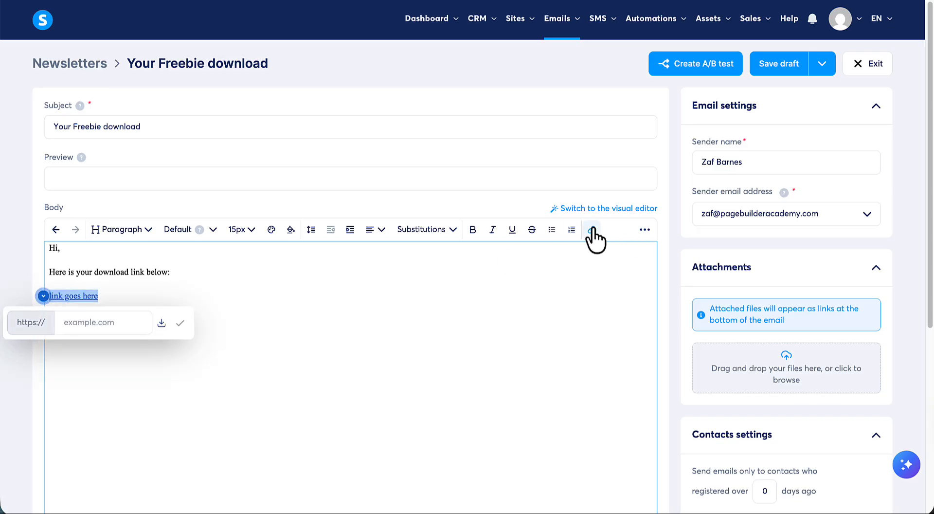
left_click(250, 315)
Sign the newsletter with the sender's first name below the link line and set the body text size to 18px
left_click(106, 324)
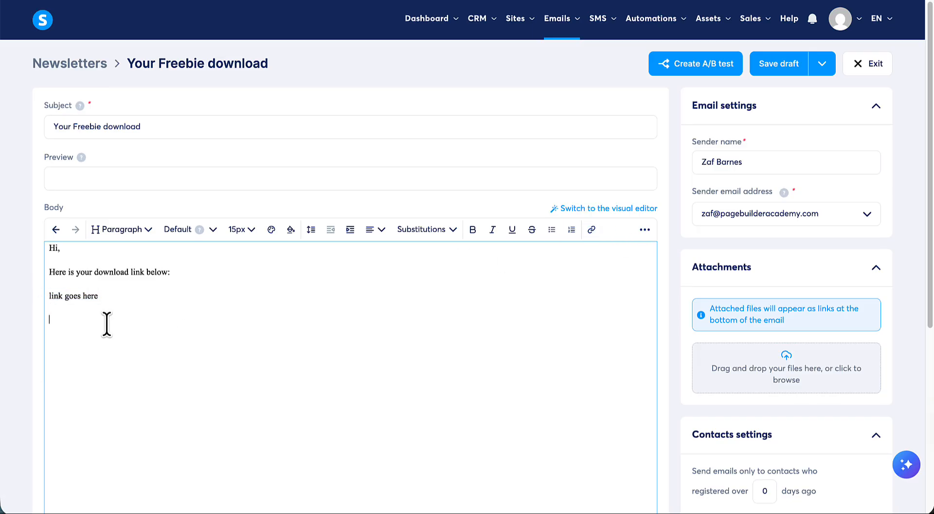
type("zaf")
left_click_drag(74, 319, 203, 241)
left_click(238, 230)
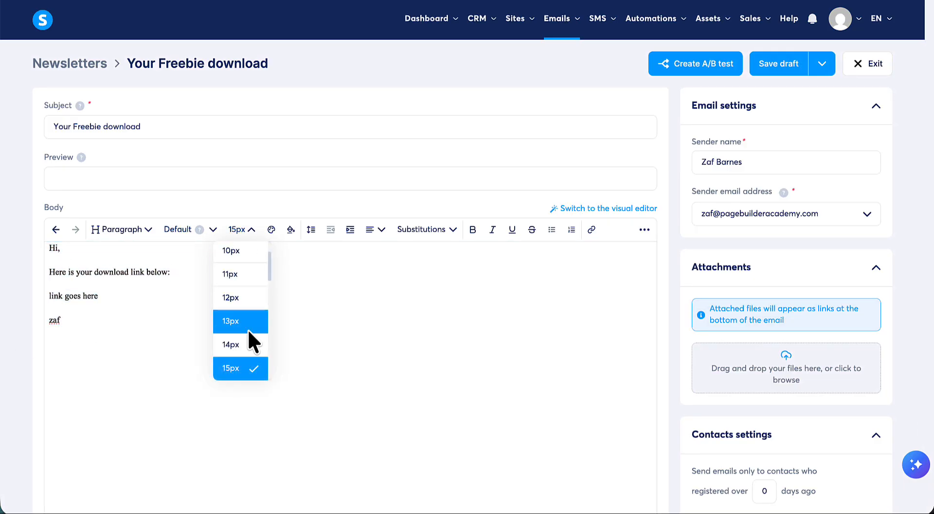
scroll(246, 368, "down", 2)
left_click(246, 368)
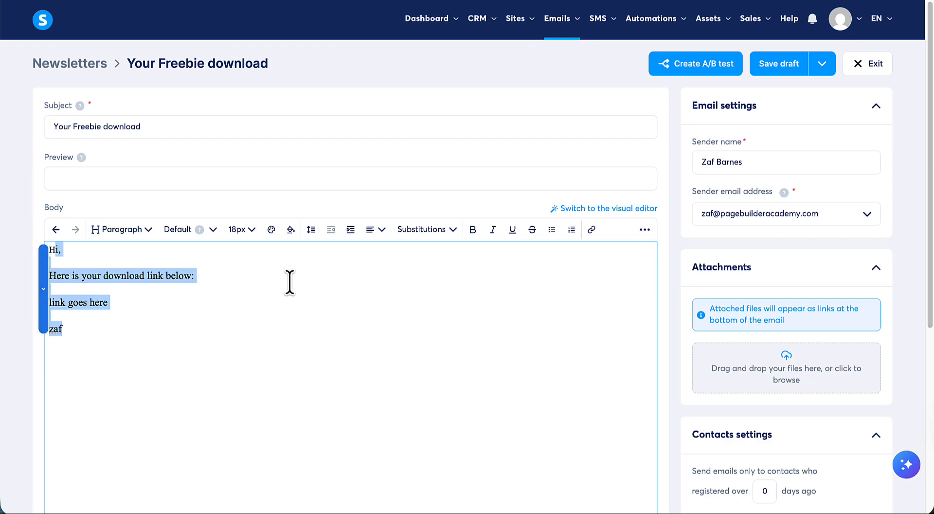
left_click(290, 282)
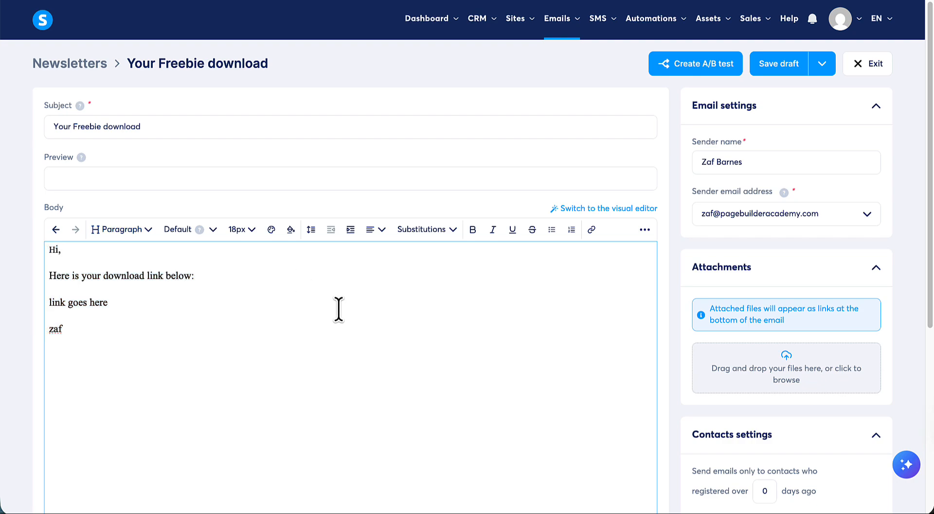
Include the optin-checklist tag in the newsletter's contacts settings
scroll(901, 116, "down", 5)
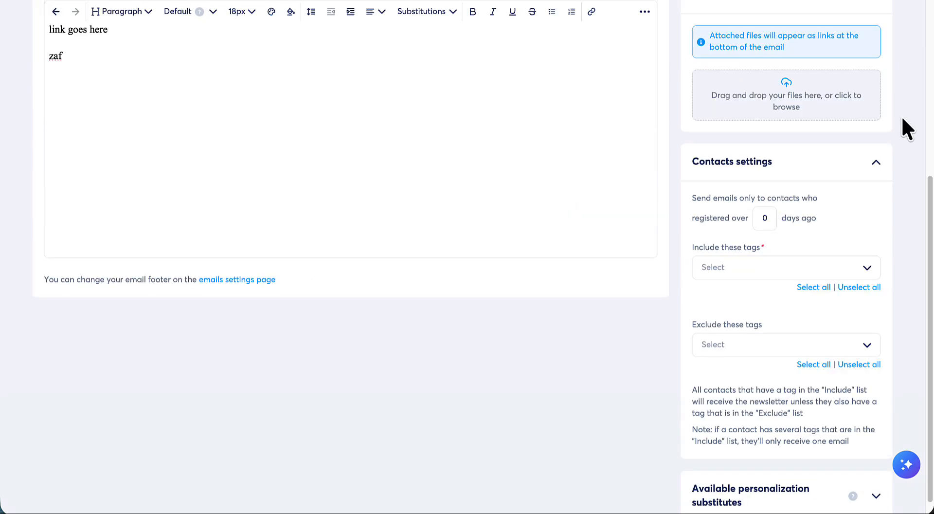
left_click(875, 267)
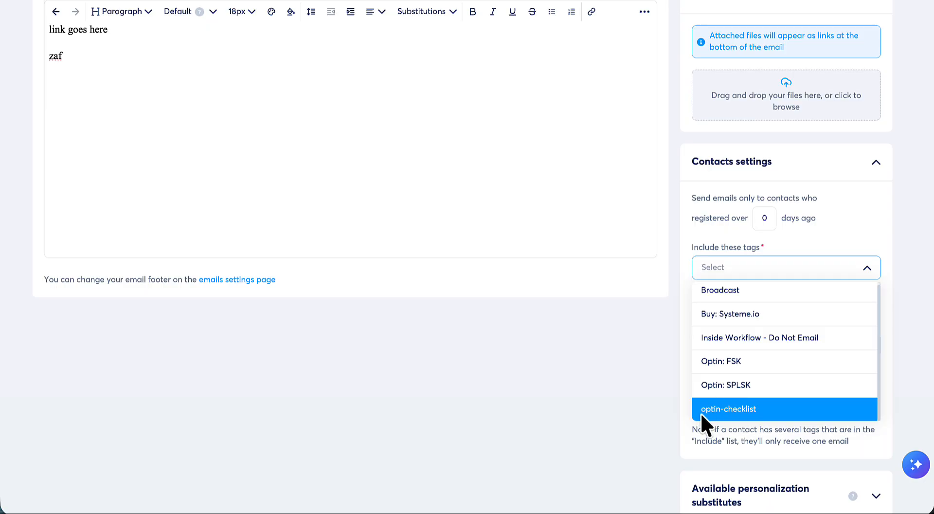
left_click(734, 408)
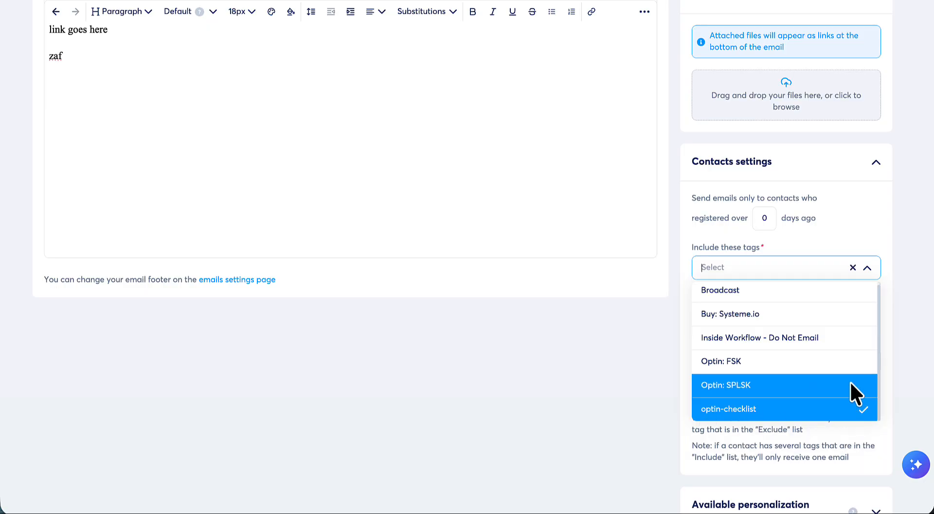
left_click(899, 345)
scroll(704, 201, "up", 6)
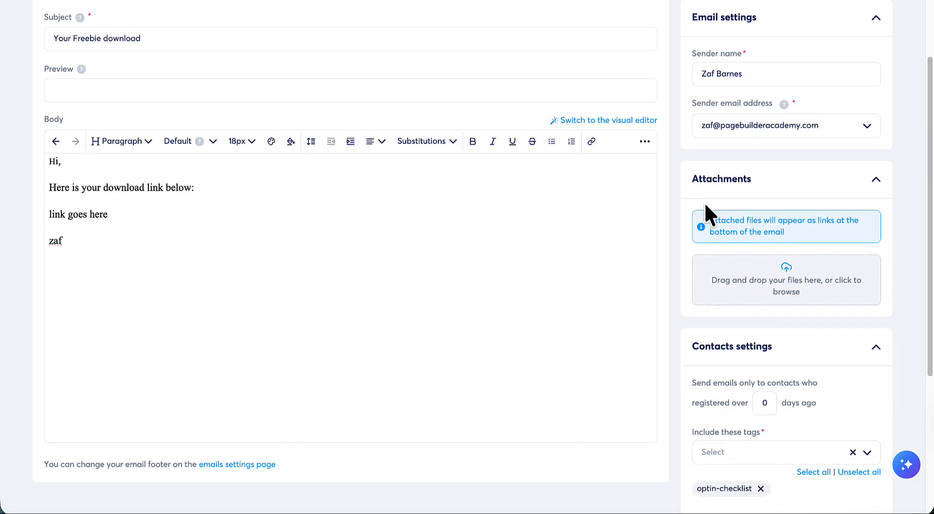
Check the newsletter's save and send options, and exit the editor without saving the draft
left_click(816, 72)
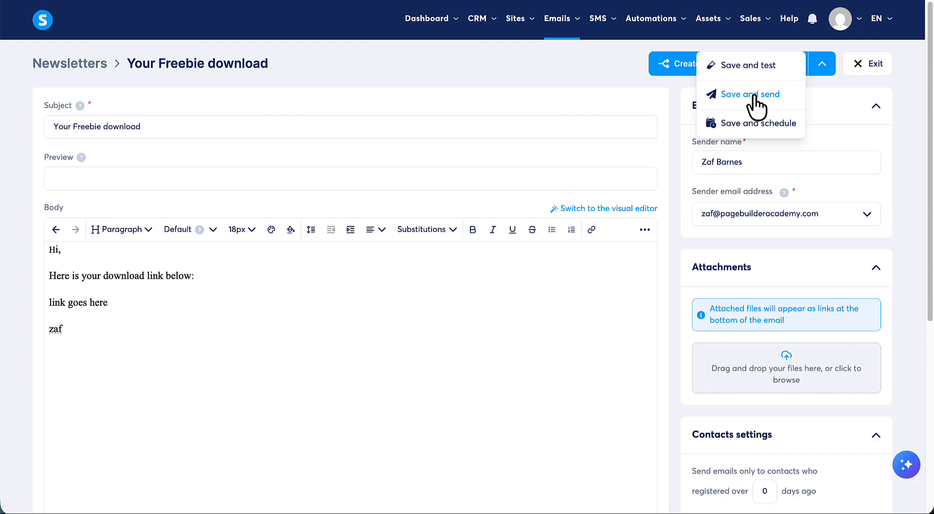
left_click(874, 70)
left_click(534, 302)
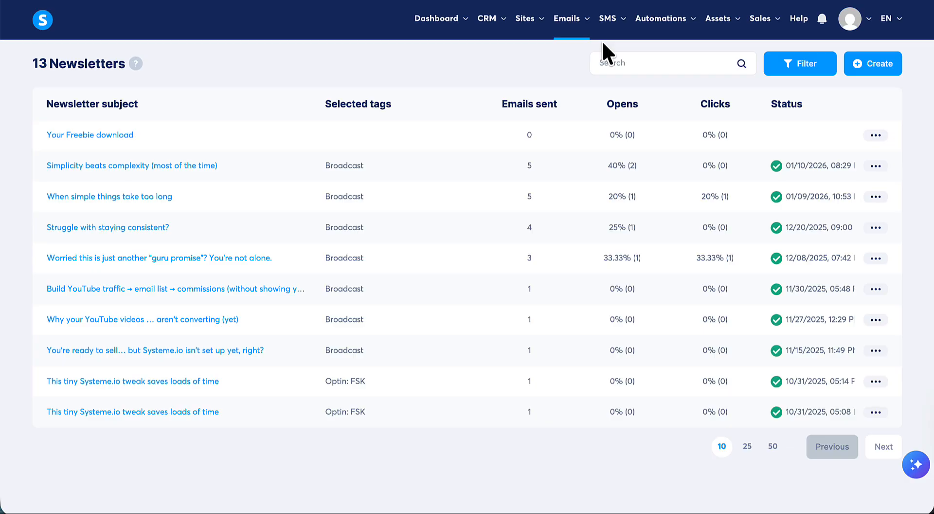
Start a new email campaign and select the sender email address for it
mouse_move(575, 20)
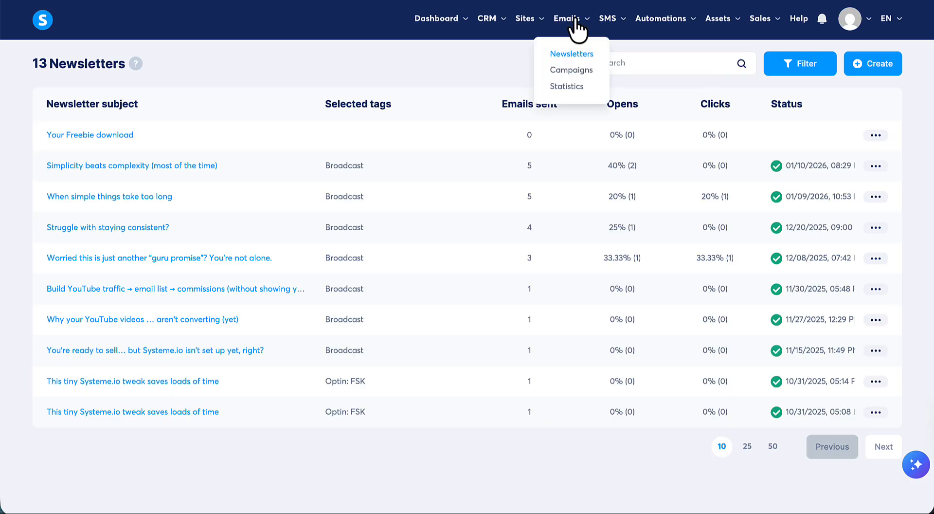
left_click(567, 70)
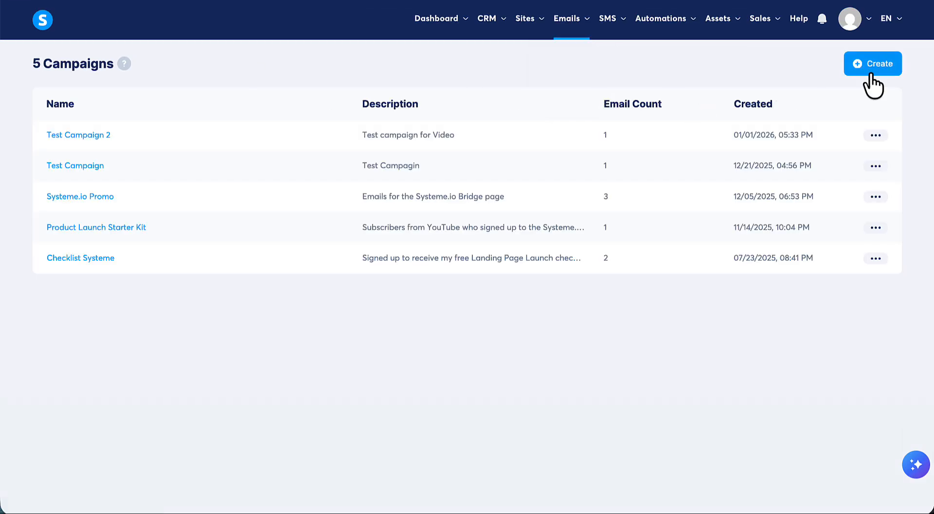
left_click(871, 75)
left_click(336, 187)
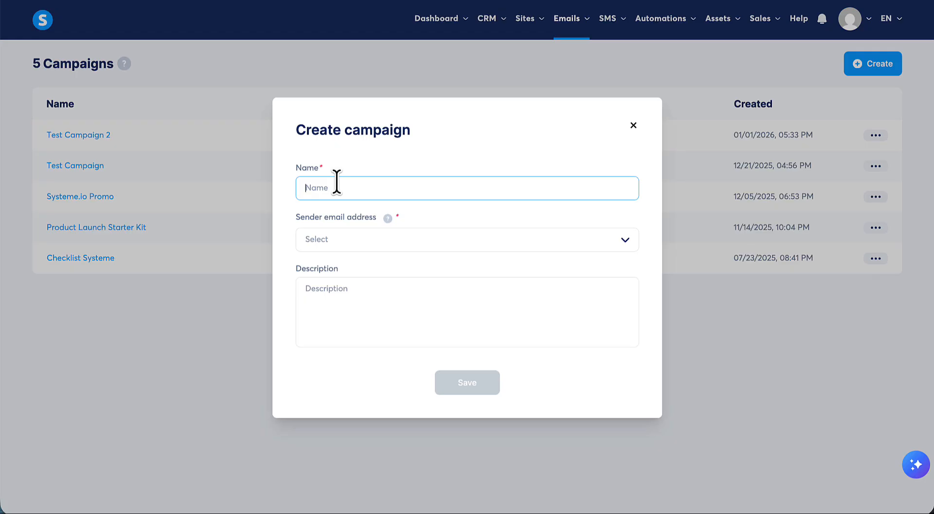
left_click(341, 240)
left_click(349, 261)
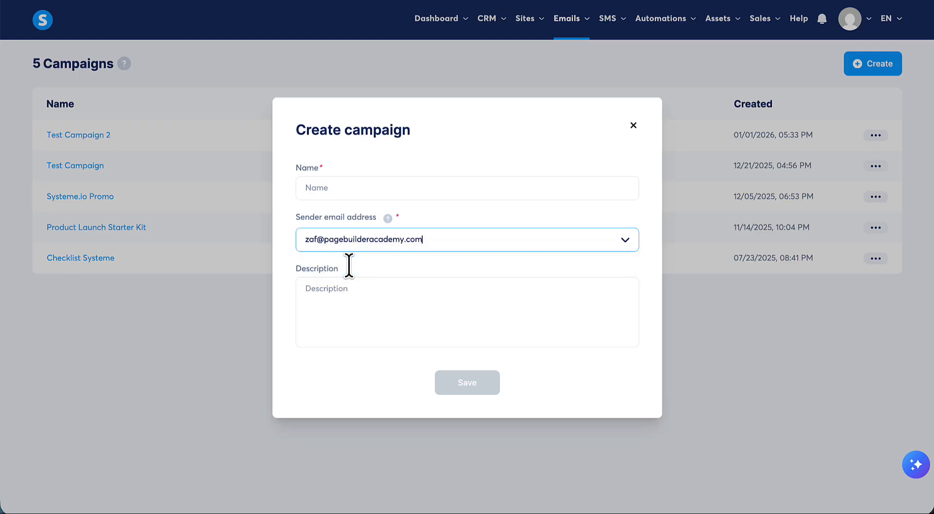
Name the campaign "lead magnet delivery" with the description "Email for lead magnet.", save it and open it
left_click(384, 195)
type("lea")
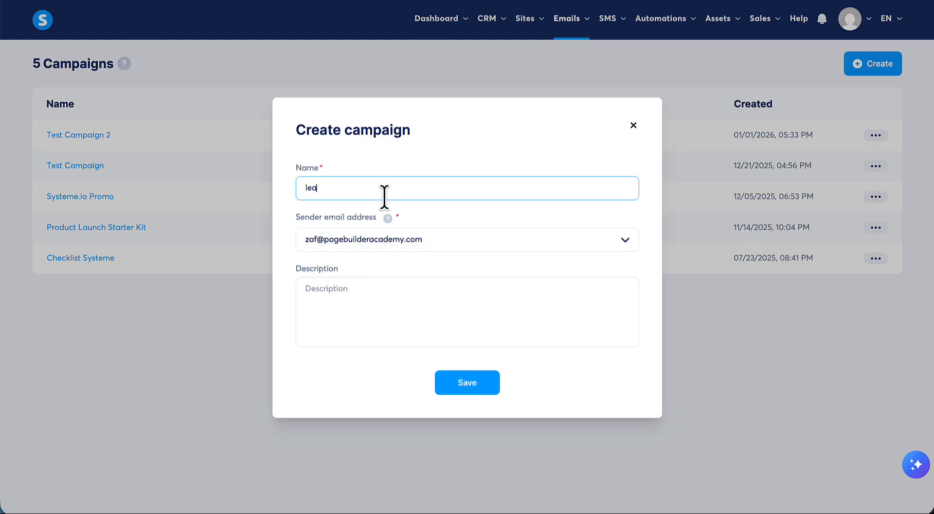
type("d magnet delivery")
left_click(431, 299)
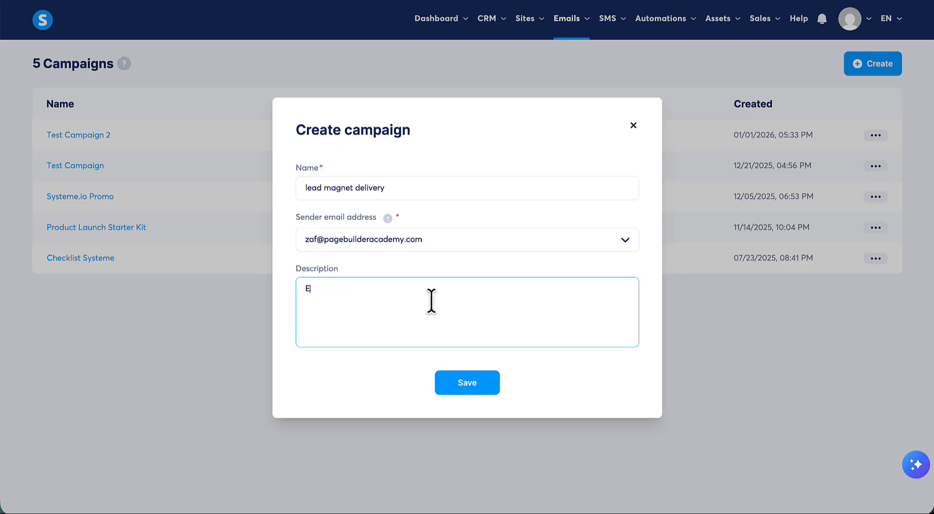
type("Email for lead magnet.")
left_click(485, 391)
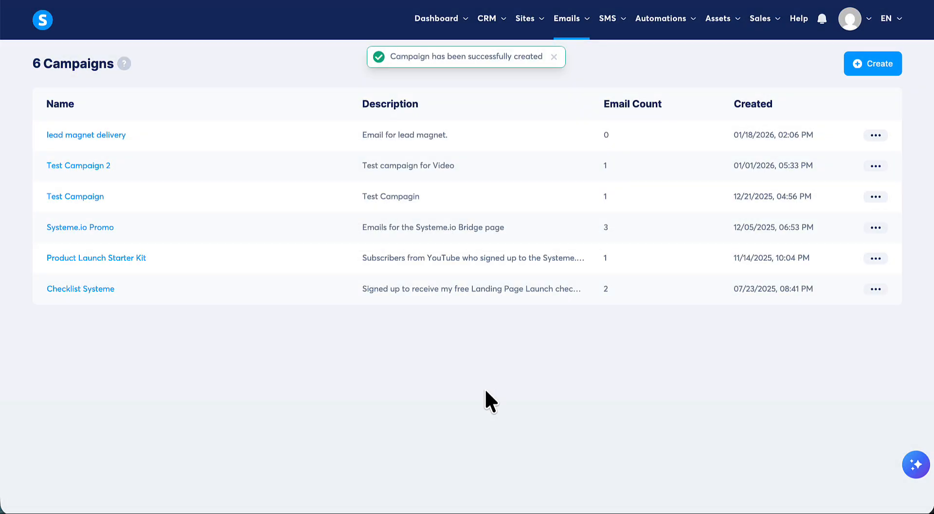
left_click(80, 135)
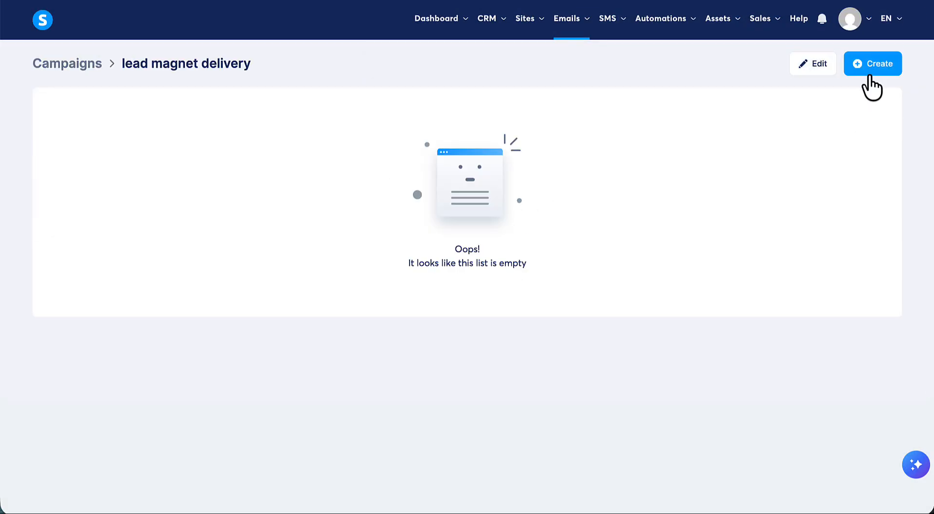
Create a campaign email with the subject "Here is your download", using the classic editor
left_click(870, 76)
left_click(411, 117)
type("Her")
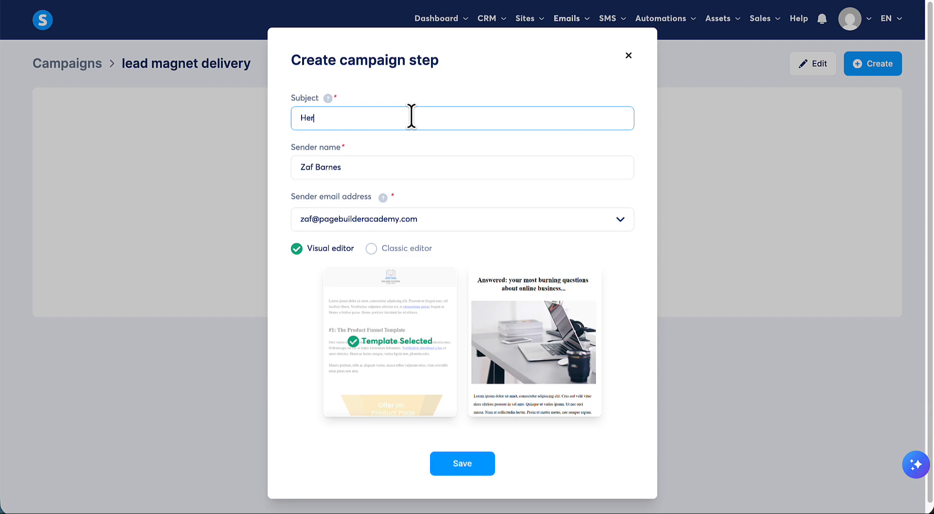
type("e is your download")
left_click(371, 249)
left_click(447, 382)
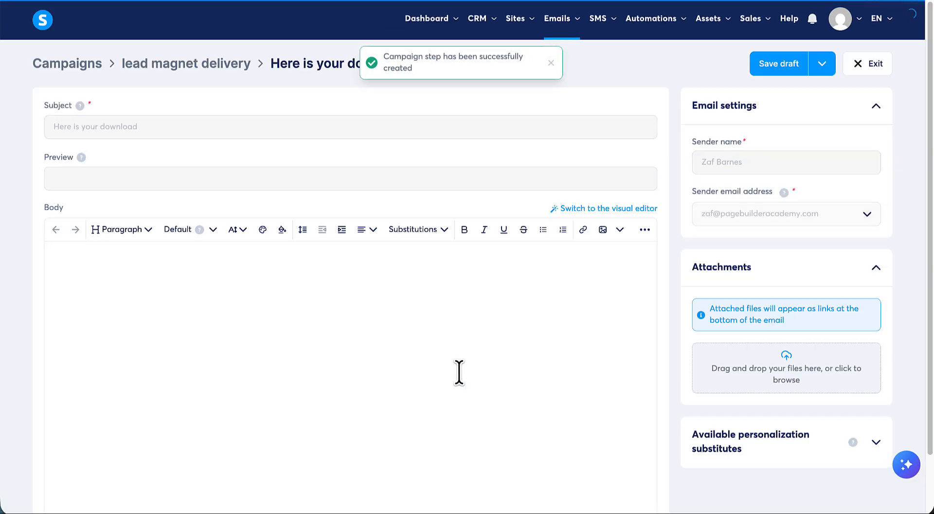
Write the email body "Hi,", "Here is your download you requested." and "LINK HERE." on separate lines, signed with the sender's first name
left_click(157, 263)
type("Hi,")
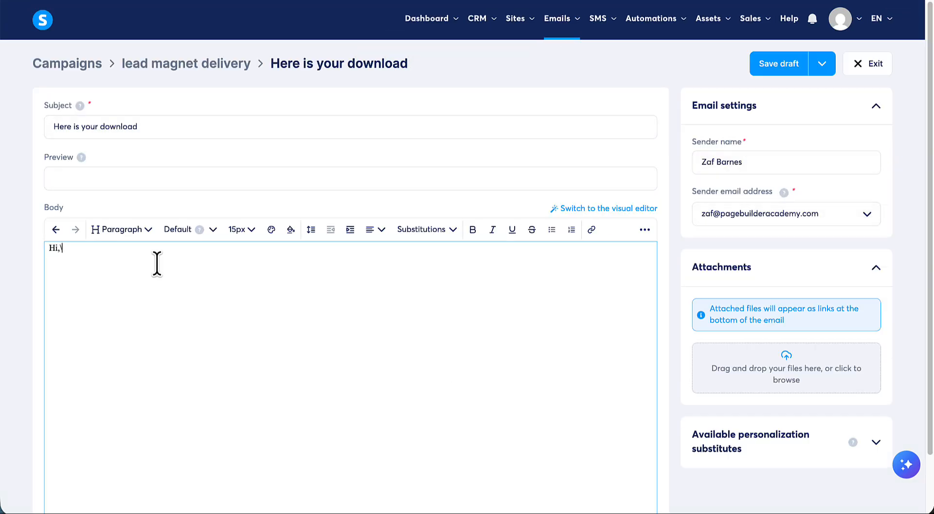
type("\\")
key("BackSpace")
key("Return")
type("Here is your download you ")
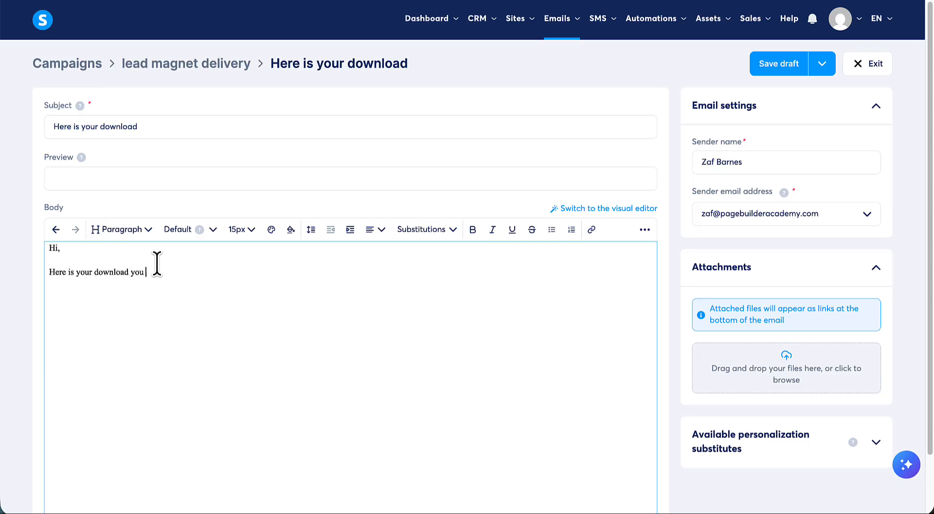
type("requested.")
key("Return")
type("LINK HERE.")
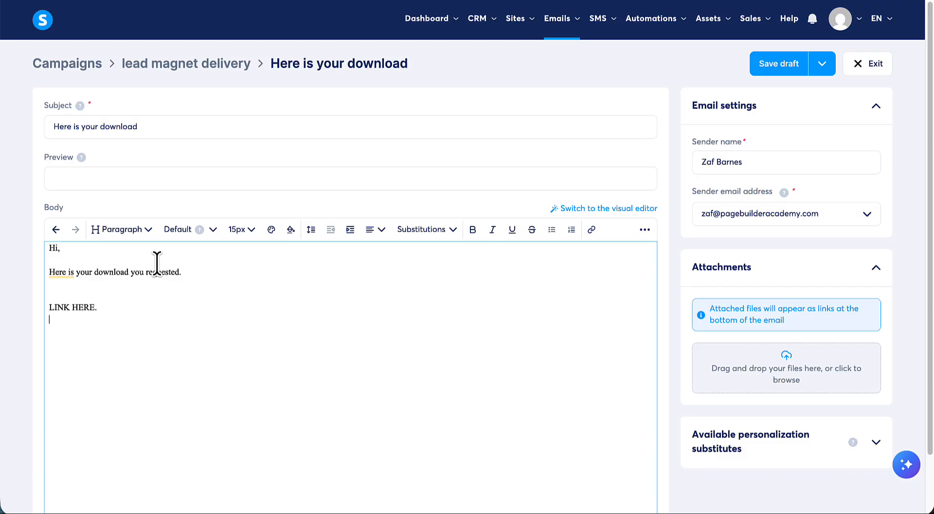
key("Return")
type("Zaf")
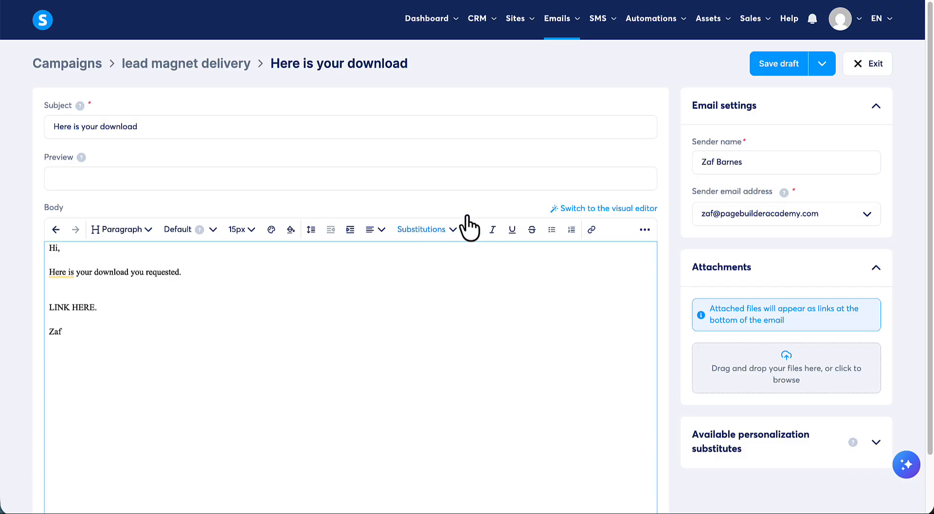
Save and publish the campaign email with the default activation settings, and exit the editor
scroll(818, 167, "down", 1)
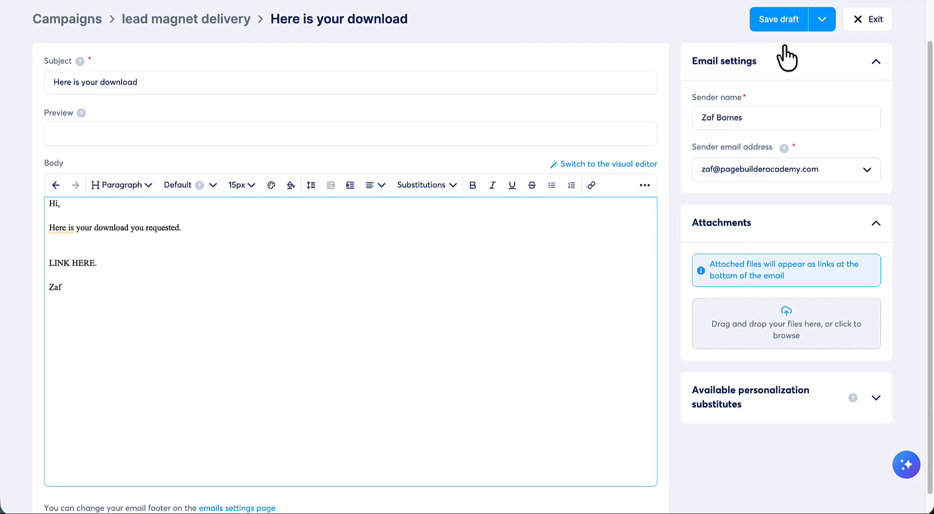
left_click(821, 20)
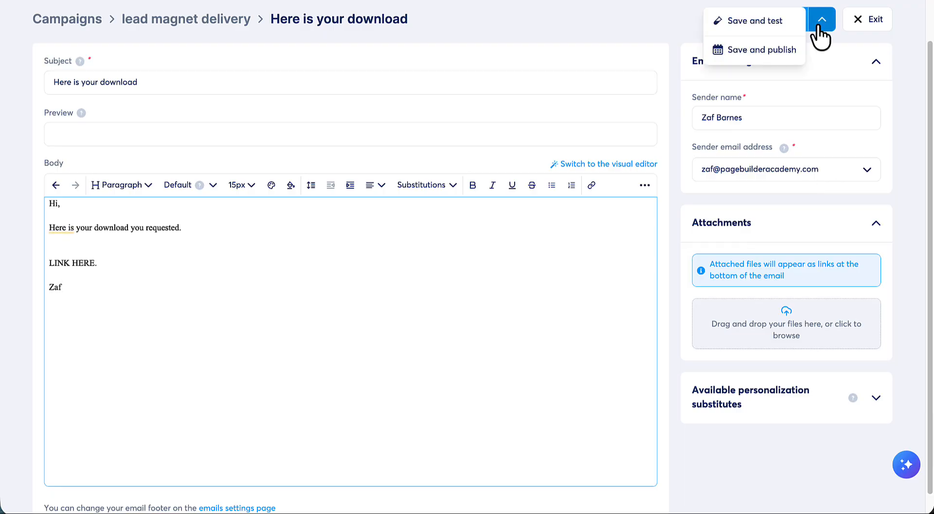
left_click(745, 50)
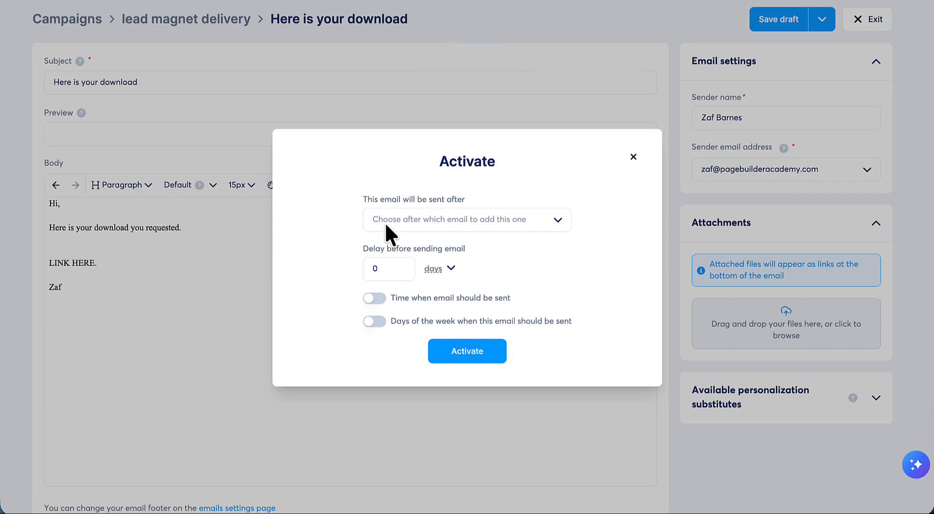
left_click(451, 354)
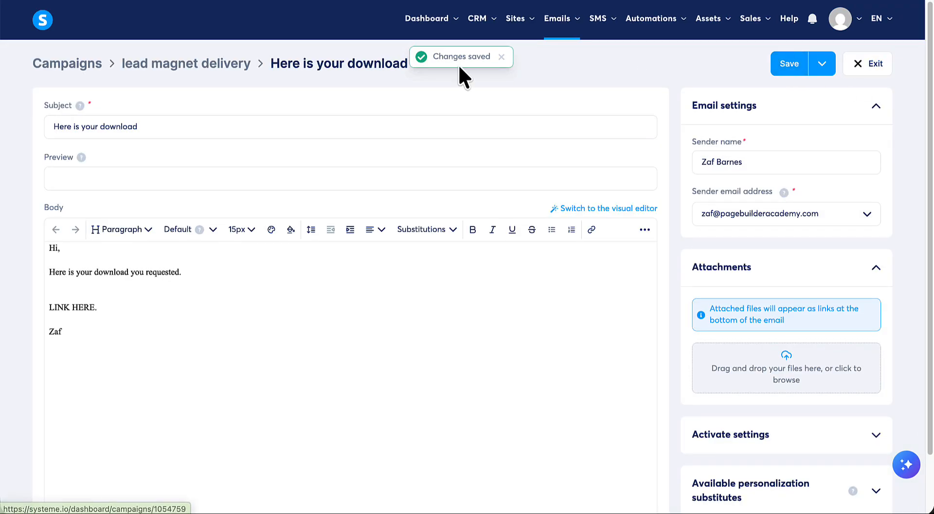
left_click(884, 74)
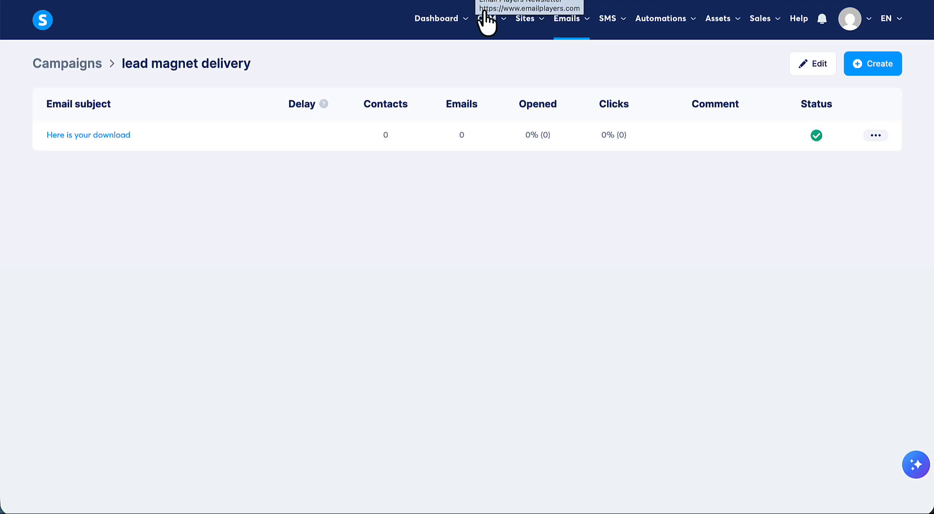
Select the contact tagged optin-checklist in the CRM contacts and start subscribing it to a campaign
mouse_move(486, 22)
left_click(486, 54)
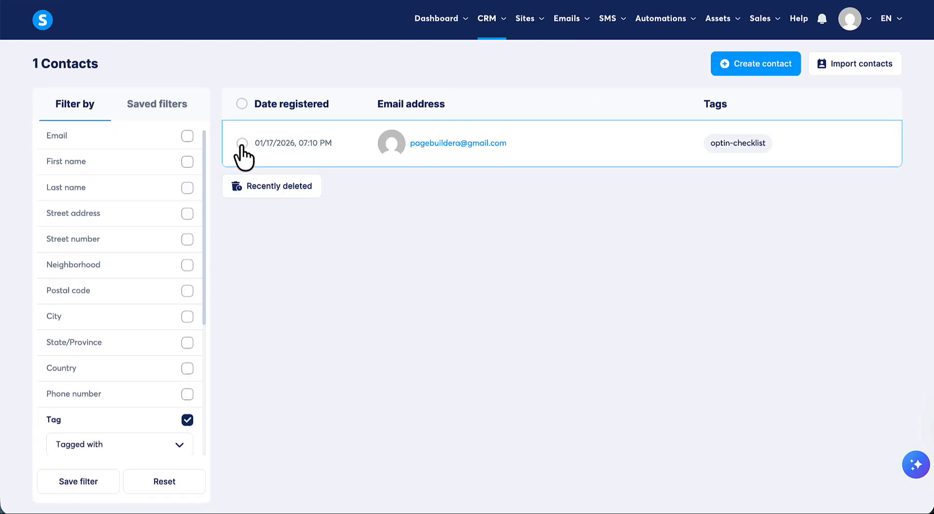
left_click(242, 144)
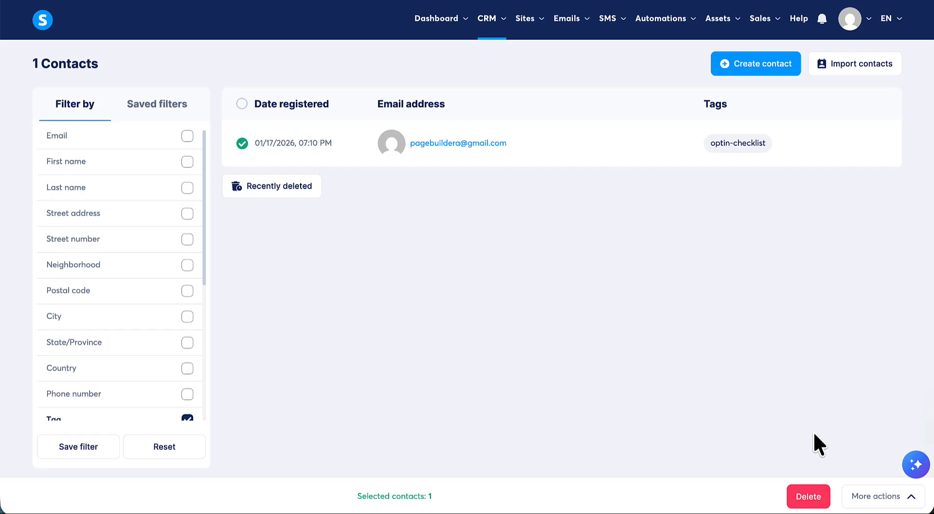
left_click(909, 496)
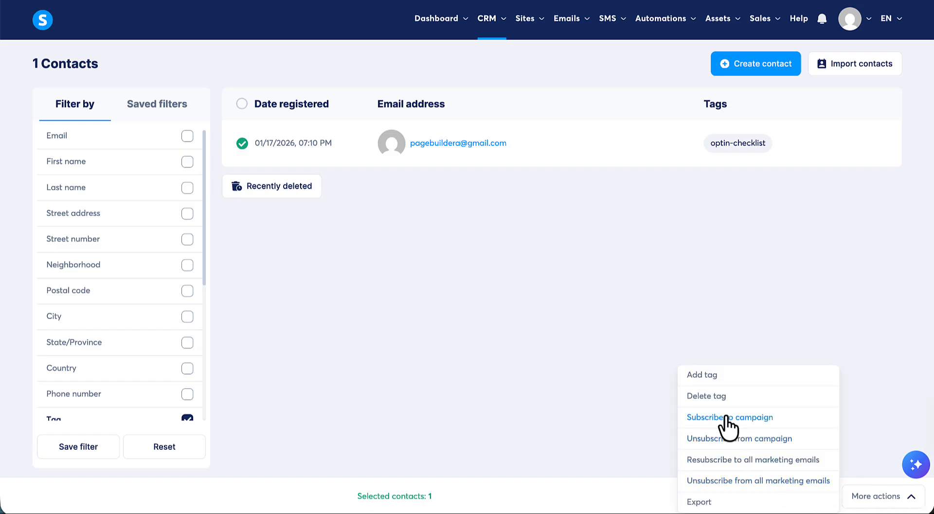
left_click(744, 417)
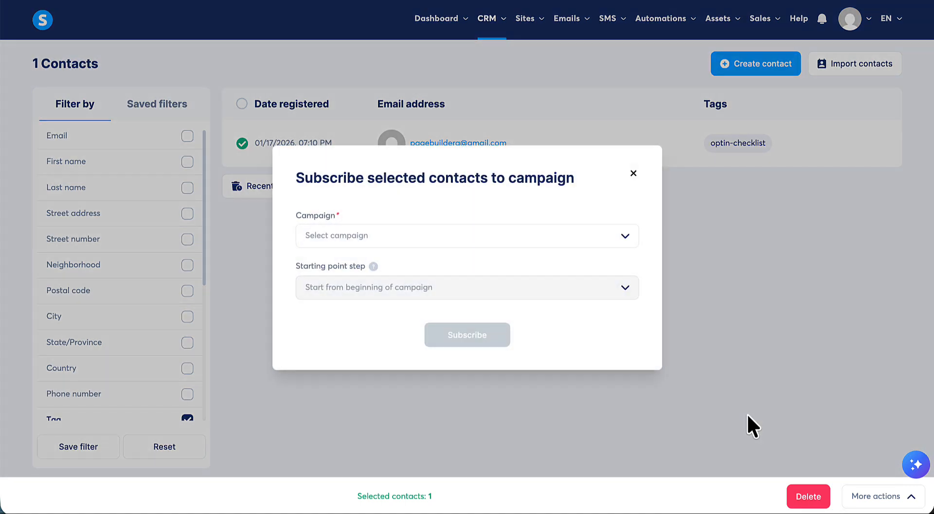
Choose the "lead magnet delivery" campaign with "Here is your download" as the starting step, and close the dialog without subscribing
left_click(621, 234)
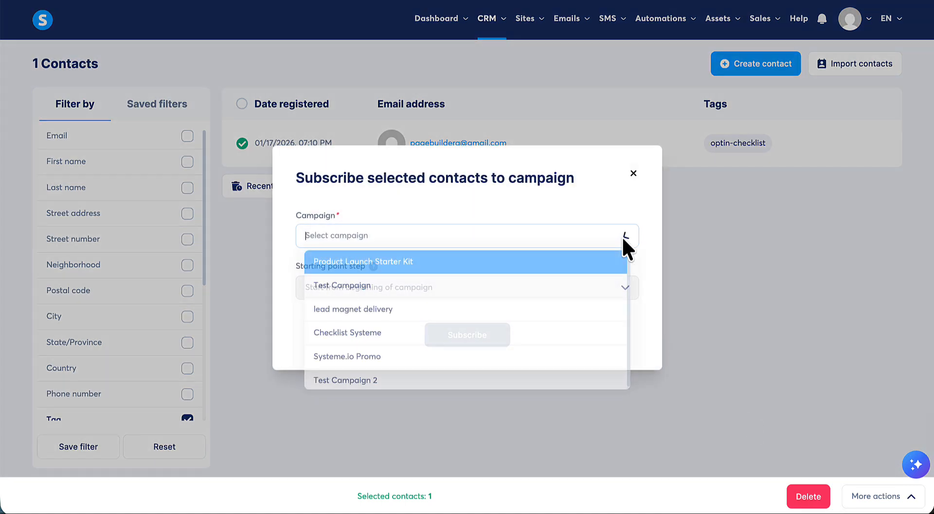
left_click(382, 309)
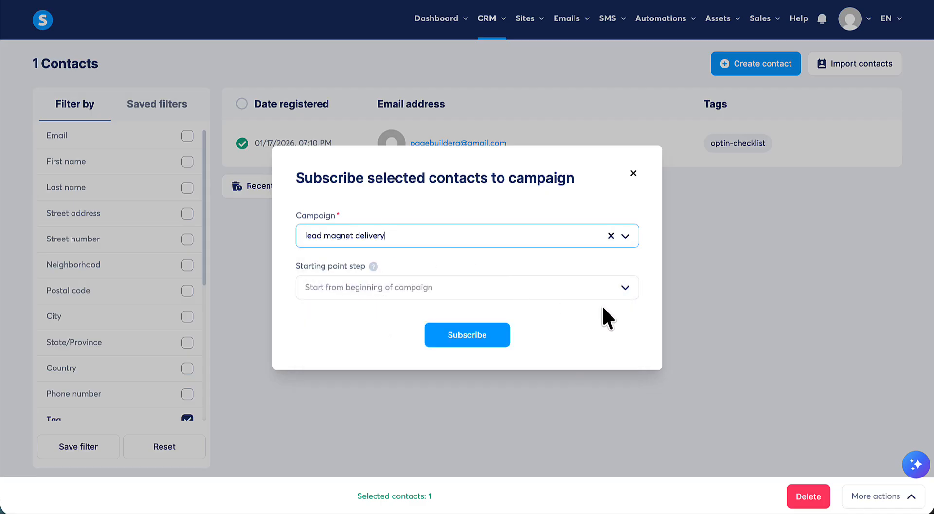
left_click(625, 288)
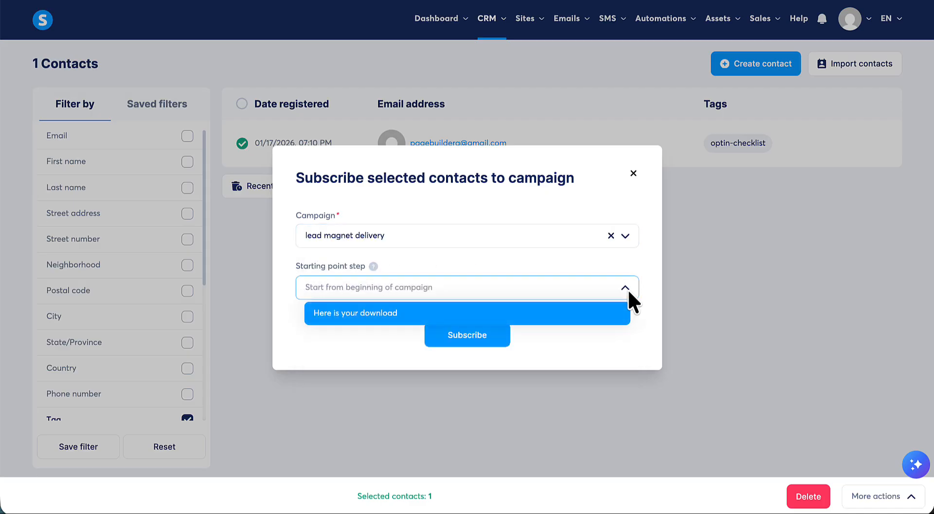
left_click(514, 305)
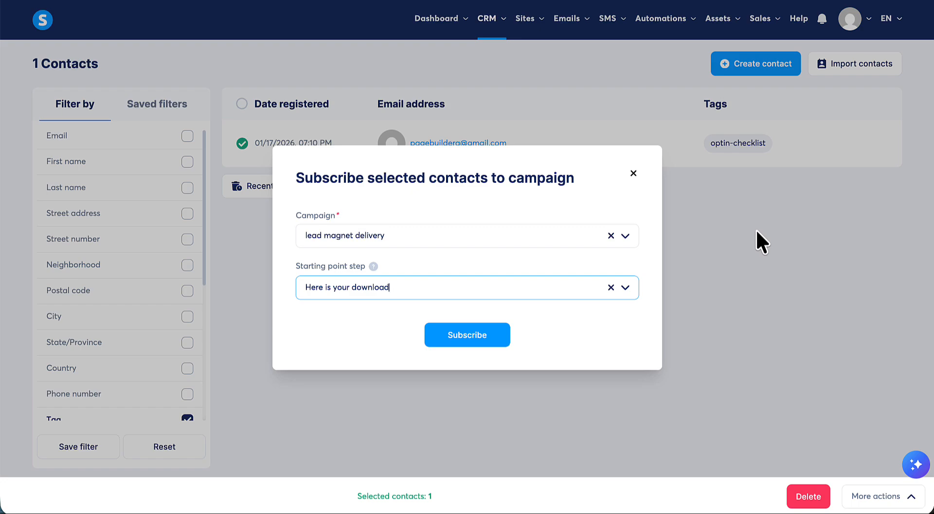
left_click(634, 173)
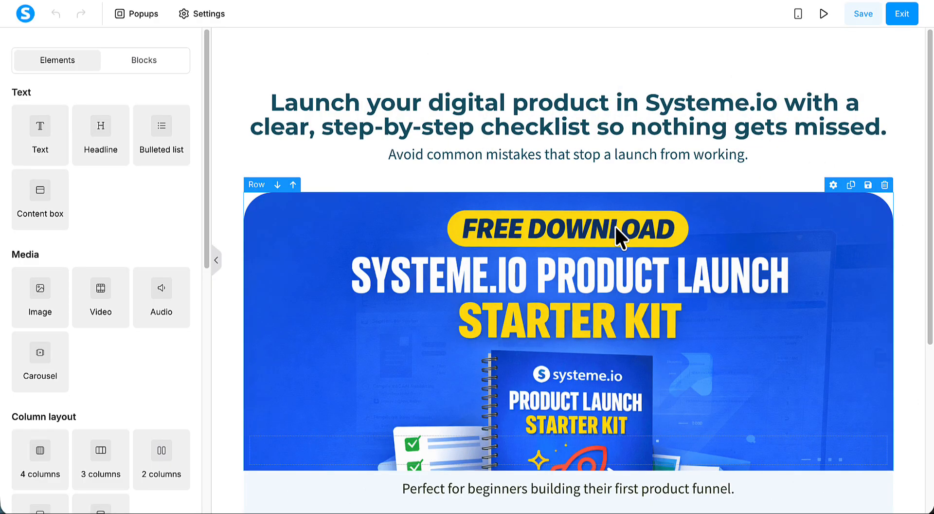
Examine the settings of the opt-in page's "Yes, I Want This" button, including the double opt-in option, and exit the page editor
scroll(615, 224, "down", 3)
scroll(615, 223, "down", 2)
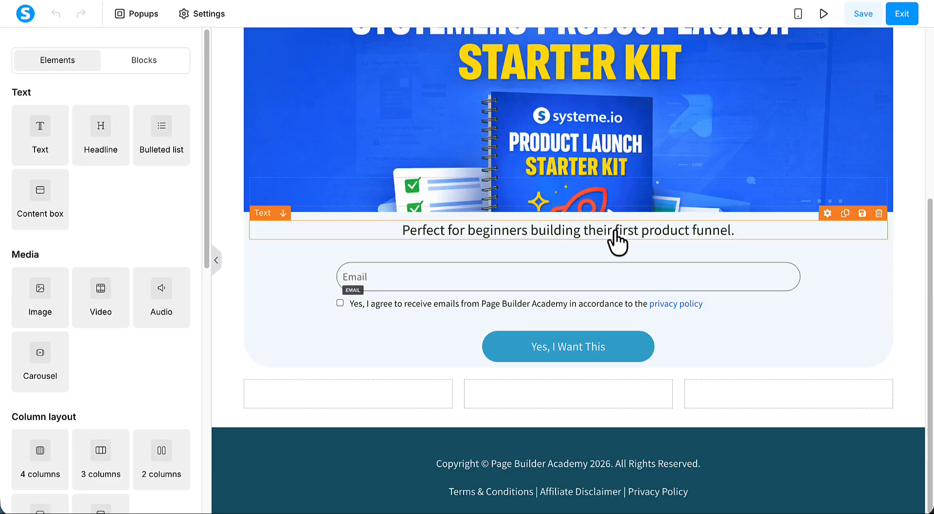
left_click(618, 343)
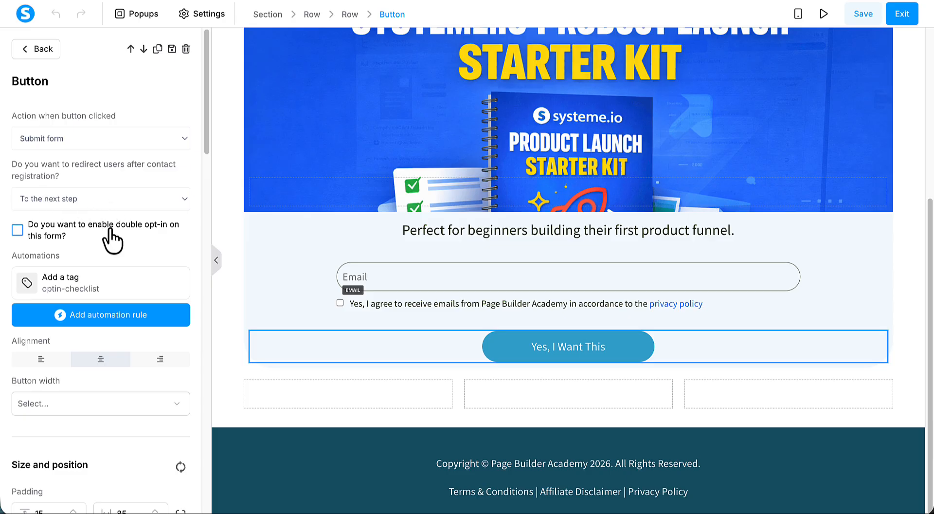
left_click(901, 15)
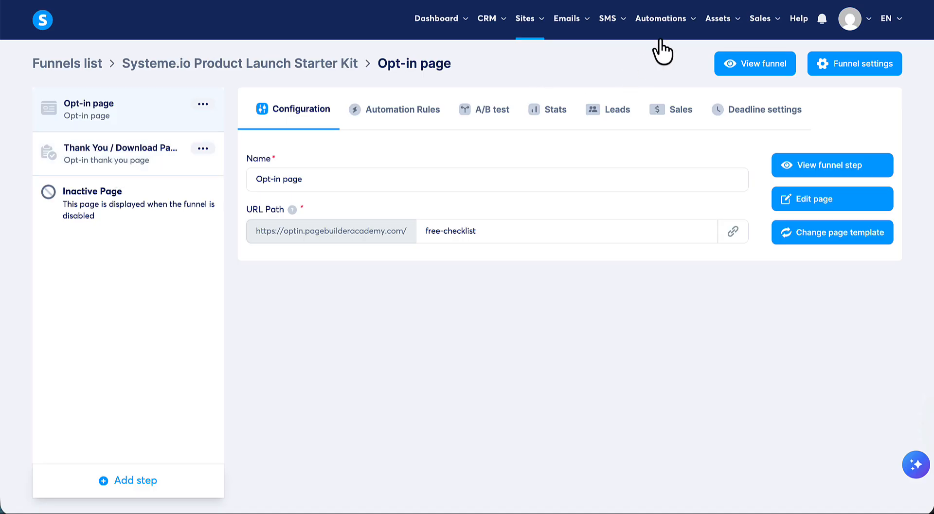
Open the "Systeme.io Product Launch Starter Kit" automation workflow
mouse_move(660, 22)
left_click(662, 70)
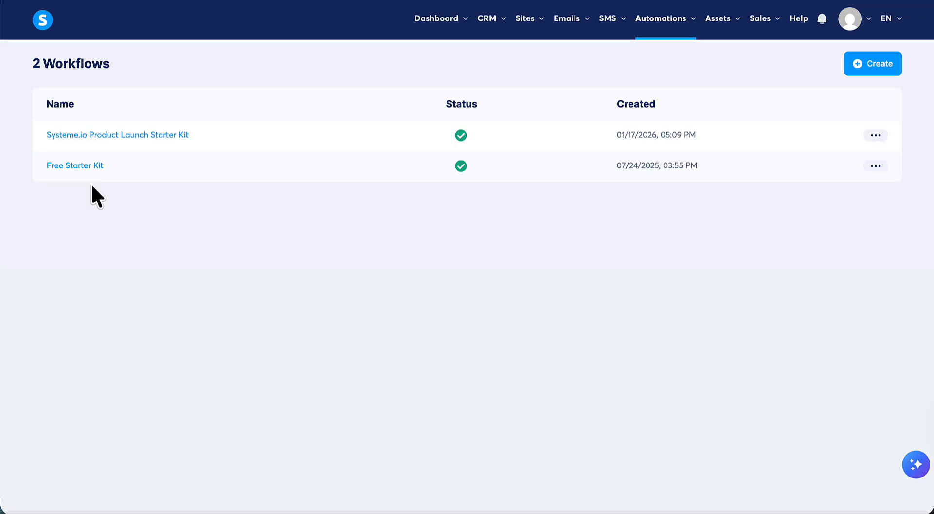
left_click(123, 138)
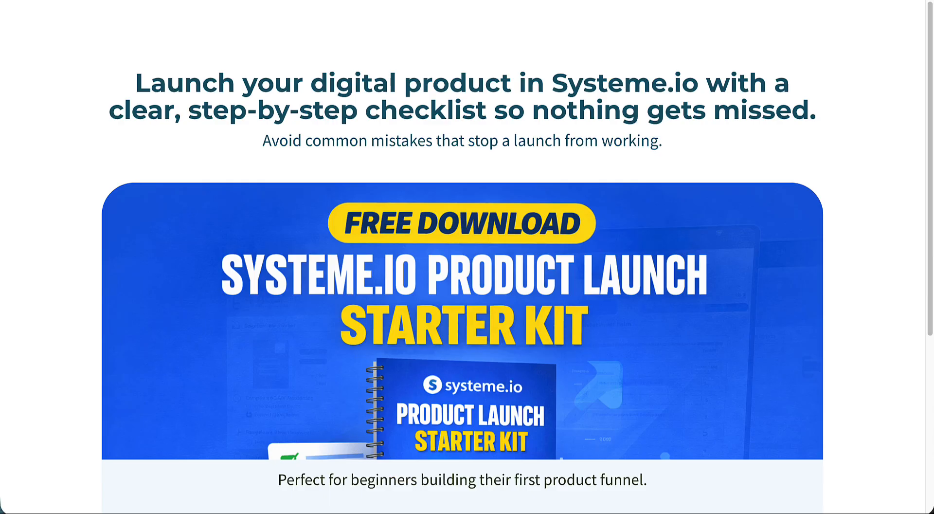
Generate a QR code for the live opt-in page with the browser's sharing options
left_click(921, 1)
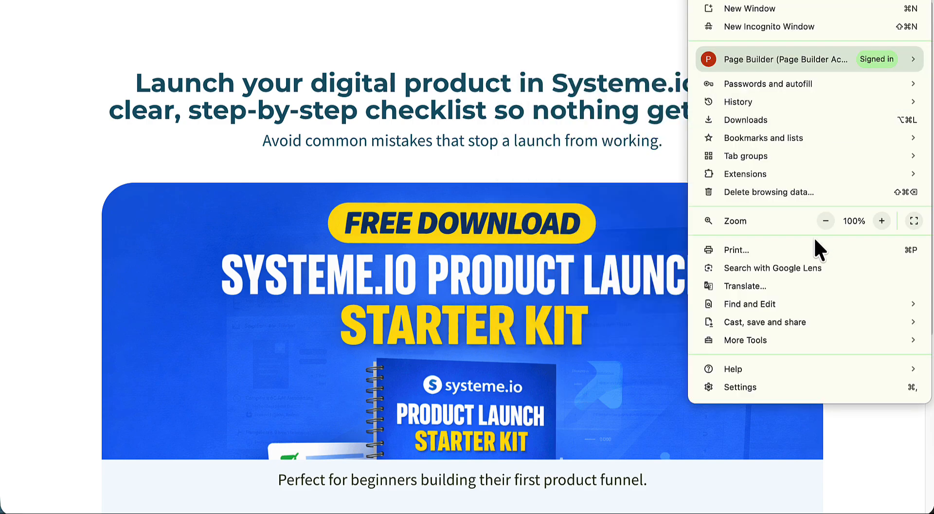
mouse_move(795, 320)
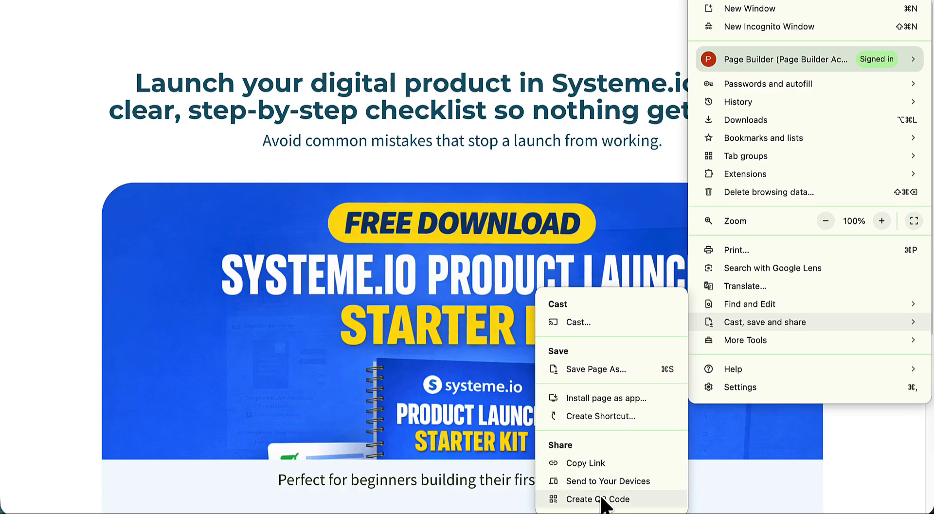
left_click(618, 500)
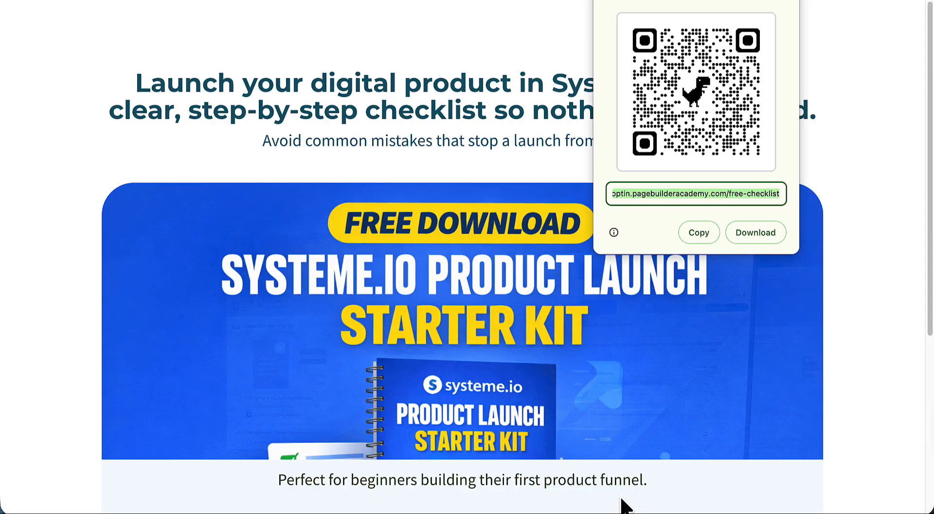